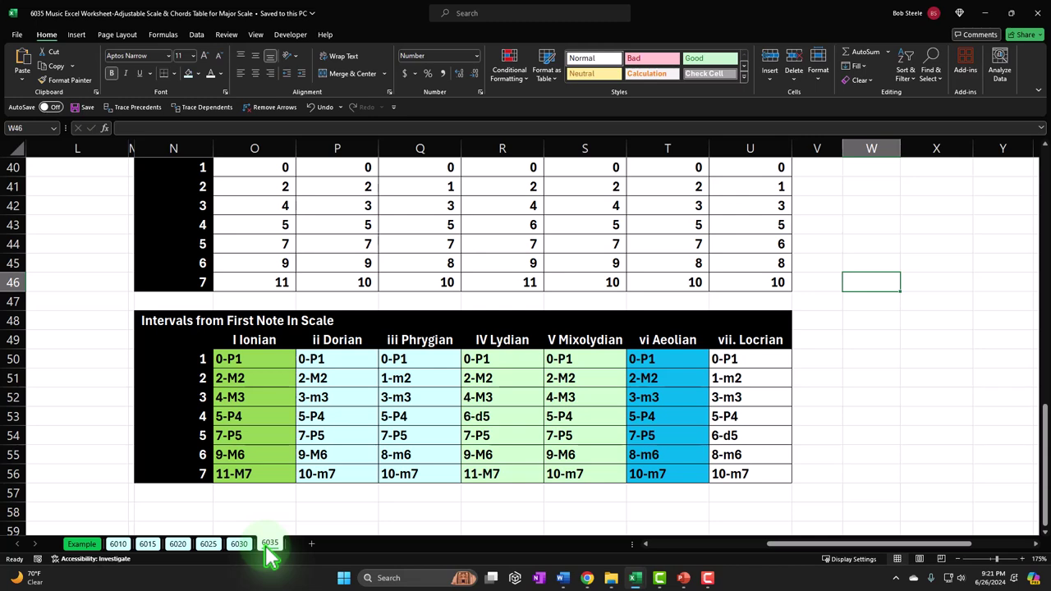
# Step: Open the Example sheet and inspect the XLOOKUP note-name formulas in AR11, such as 8E
pyautogui.click(90, 547)
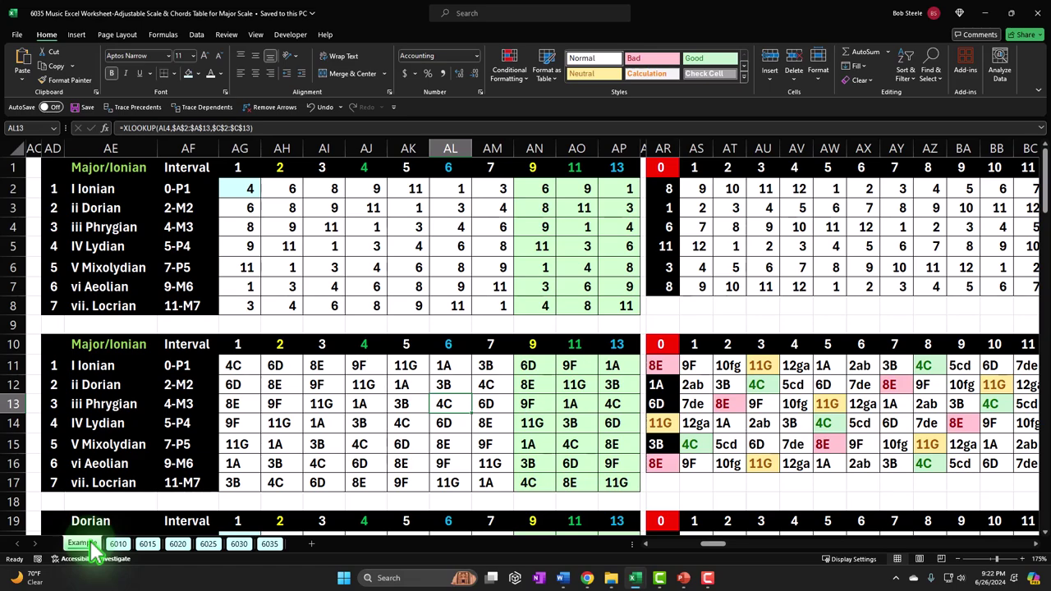
pyautogui.scroll(-2, 157, 465)
pyautogui.scroll(-2, 157, 465)
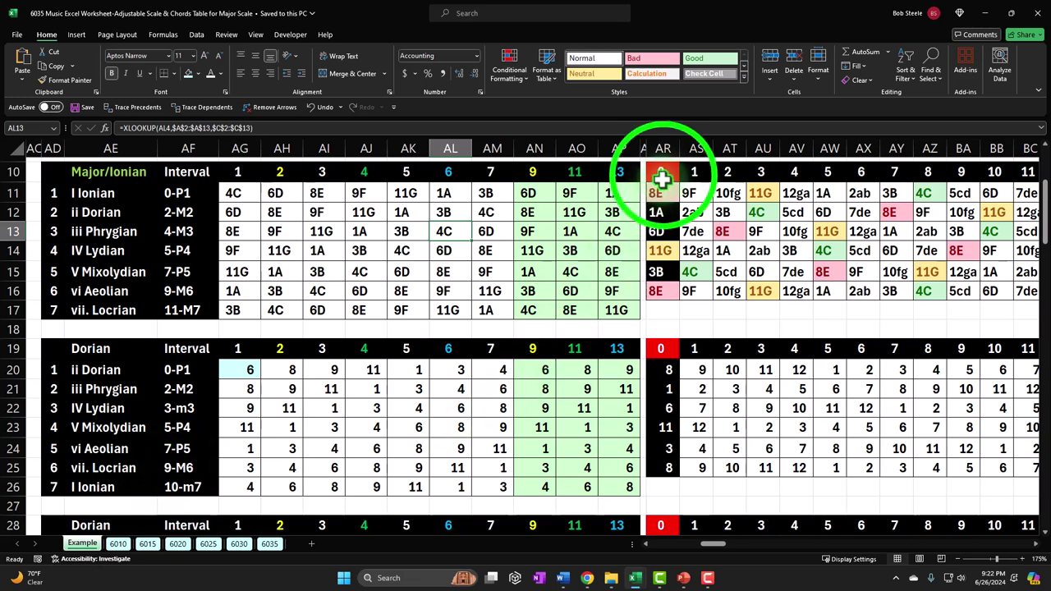
pyautogui.moveTo(664, 174); pyautogui.dragTo(774, 175)
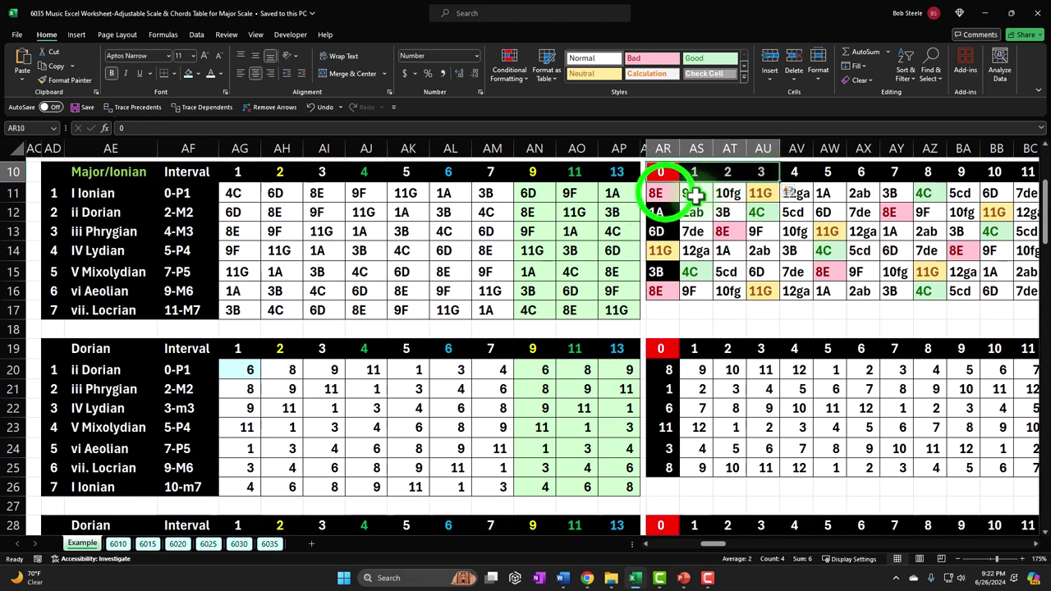
pyautogui.click(664, 192)
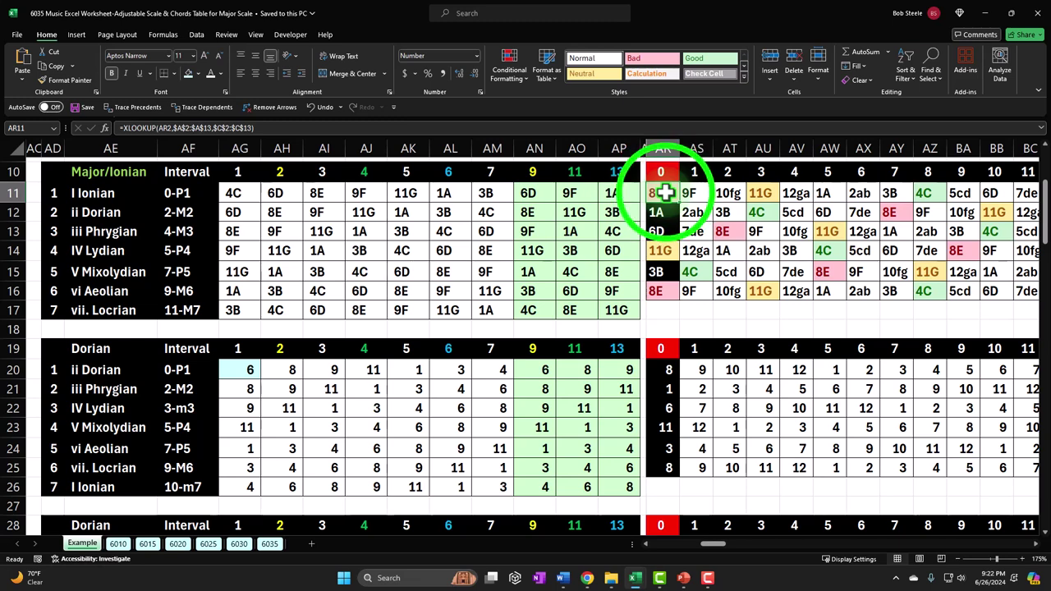
pyautogui.moveTo(665, 192); pyautogui.dragTo(665, 297)
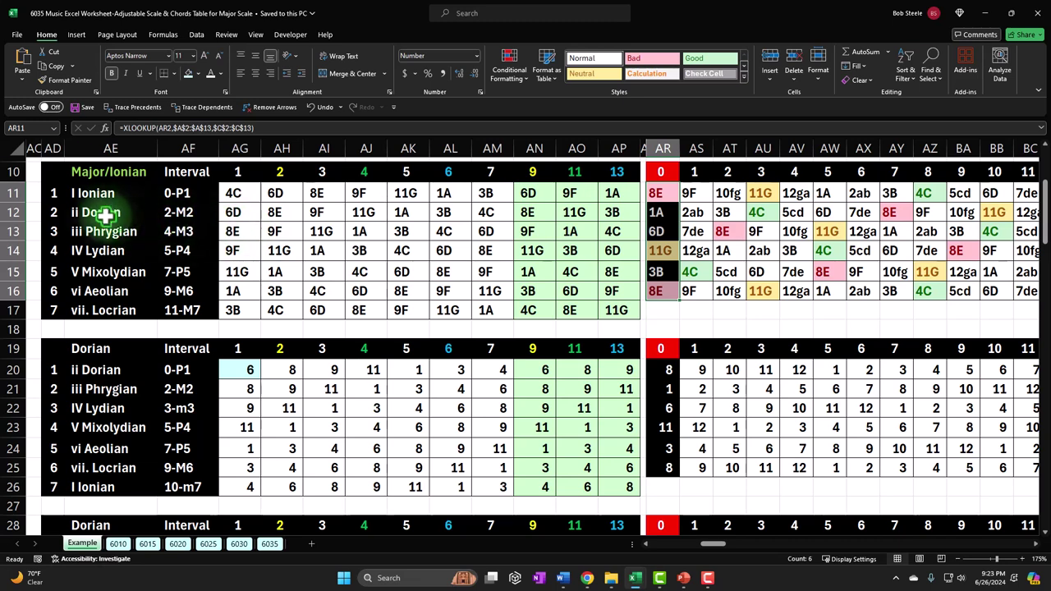
# Step: Step through the mode-number, mode-name and interval references in AD11:AF12
pyautogui.click(53, 197)
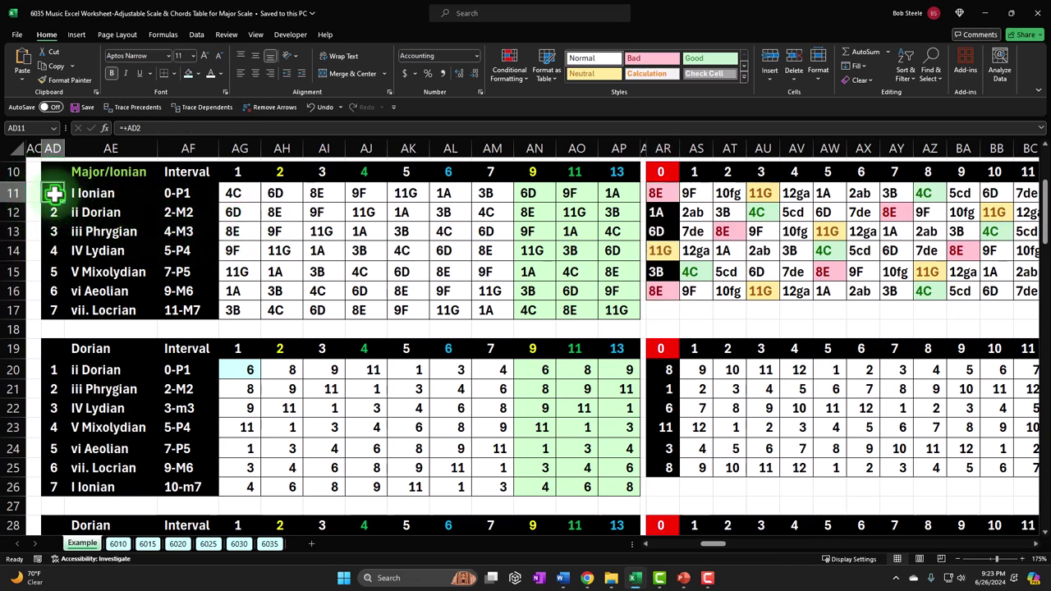
pyautogui.click(229, 192)
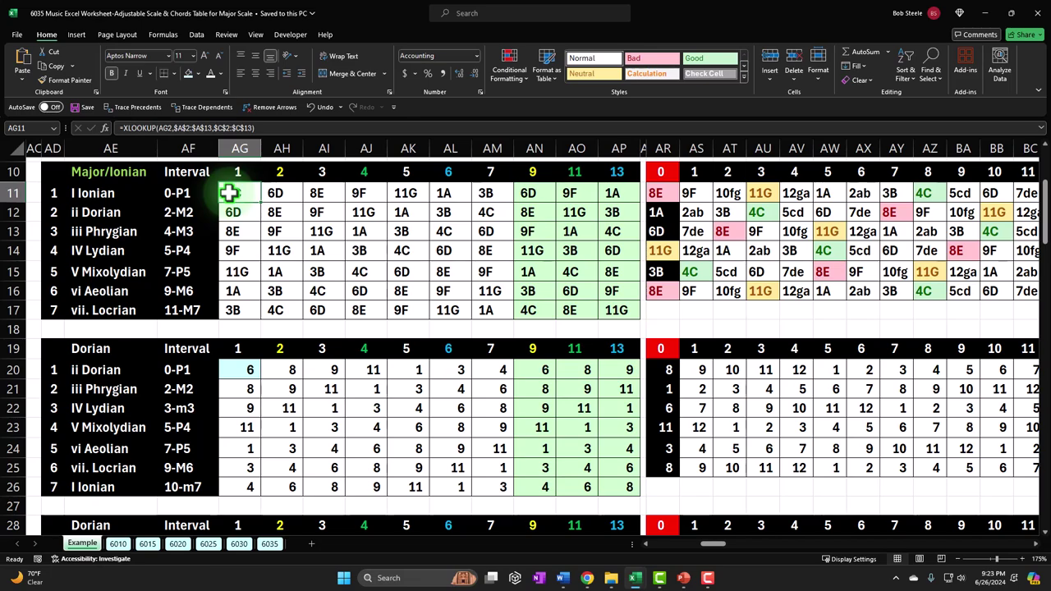
pyautogui.scroll(3, 229, 193)
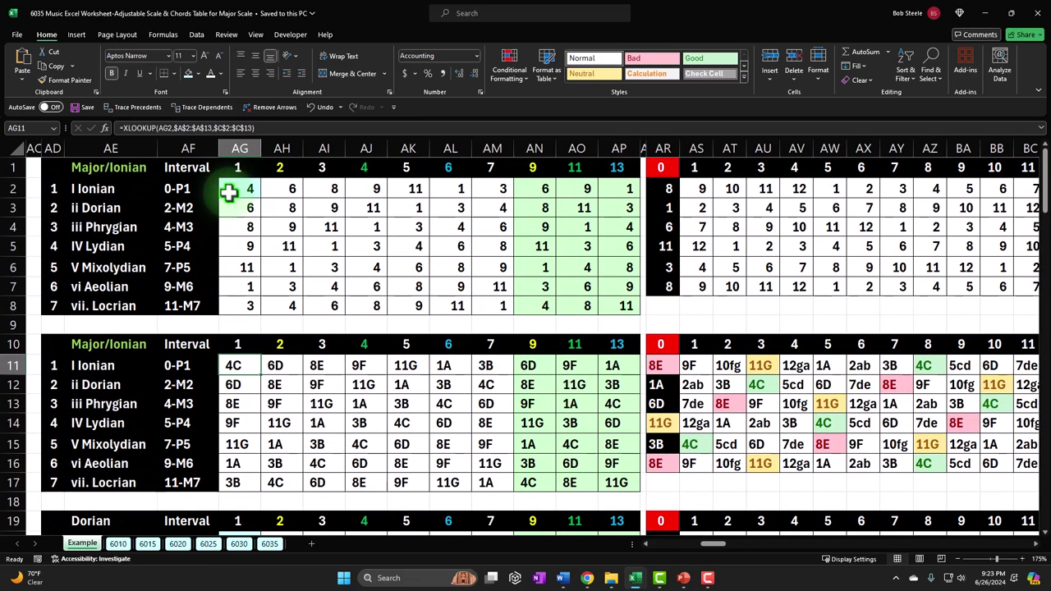
pyautogui.scroll(-2, 228, 193)
pyautogui.click(55, 251)
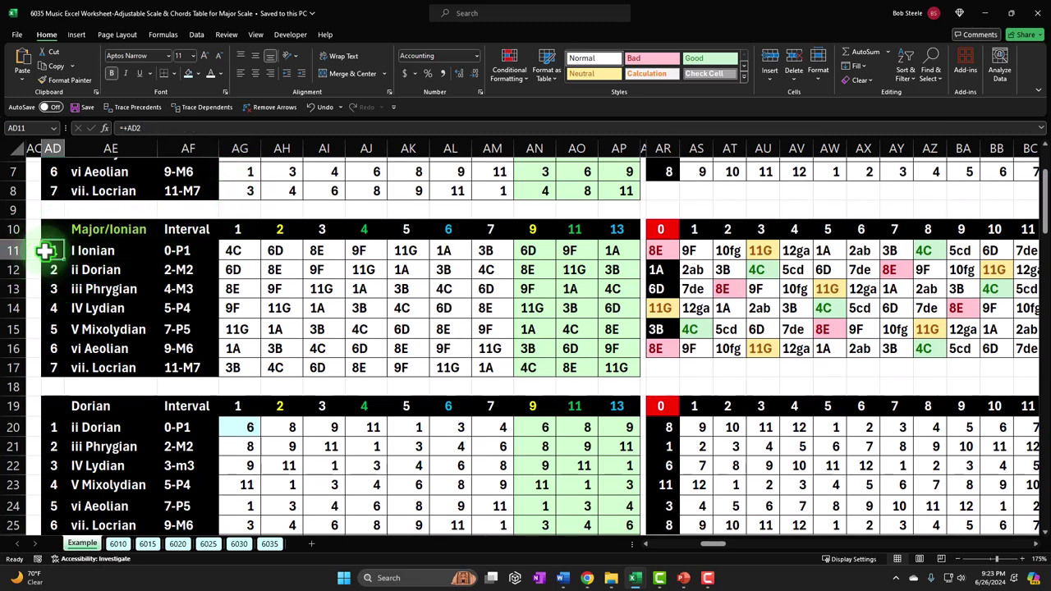
pyautogui.press('Down')
pyautogui.press('Down')
pyautogui.press('Down')
pyautogui.press('Down')
pyautogui.press('Down')
pyautogui.press('Up')
pyautogui.press('Up')
pyautogui.press('Up')
pyautogui.press('Up')
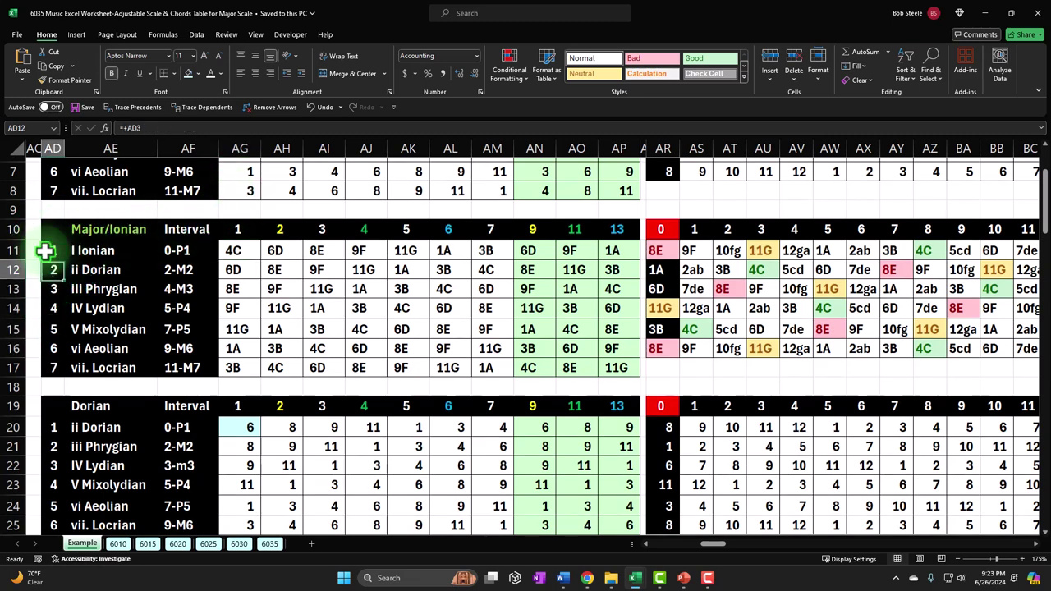
pyautogui.press('Right')
pyautogui.press('Up')
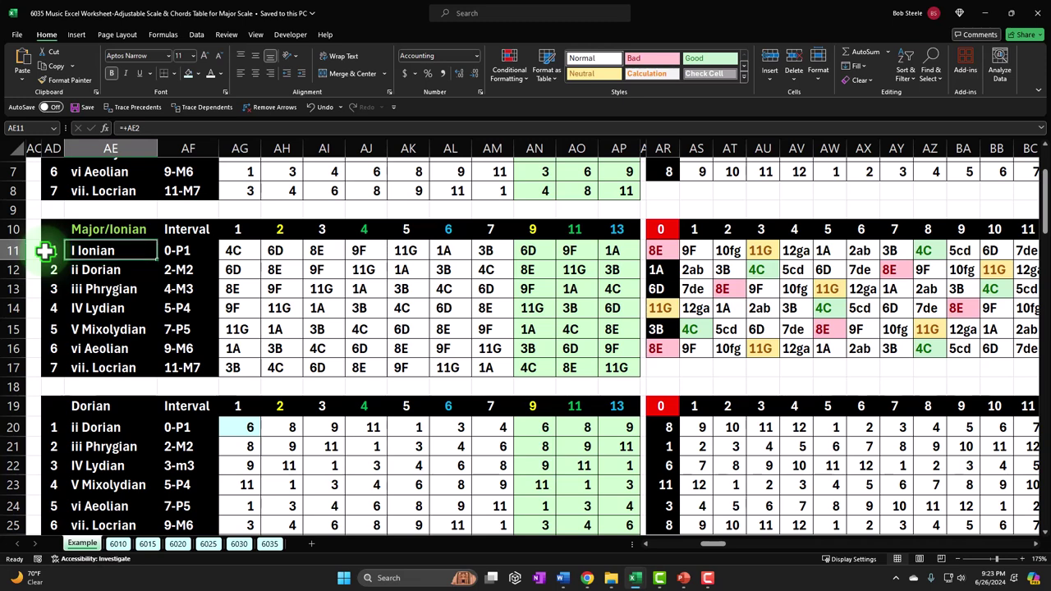
pyautogui.press('Down')
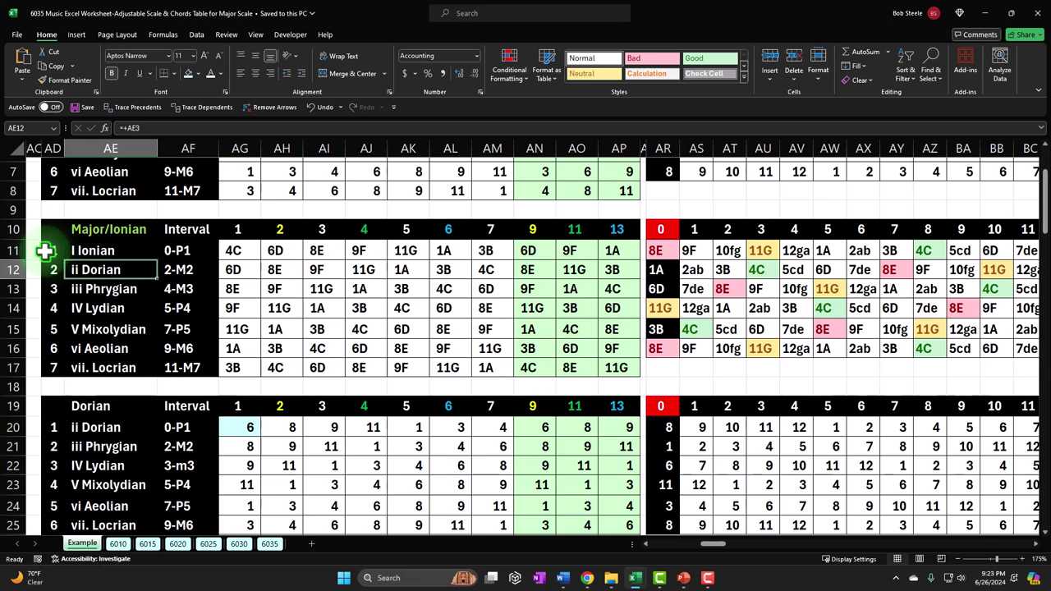
pyautogui.press('Down')
pyautogui.press('Down')
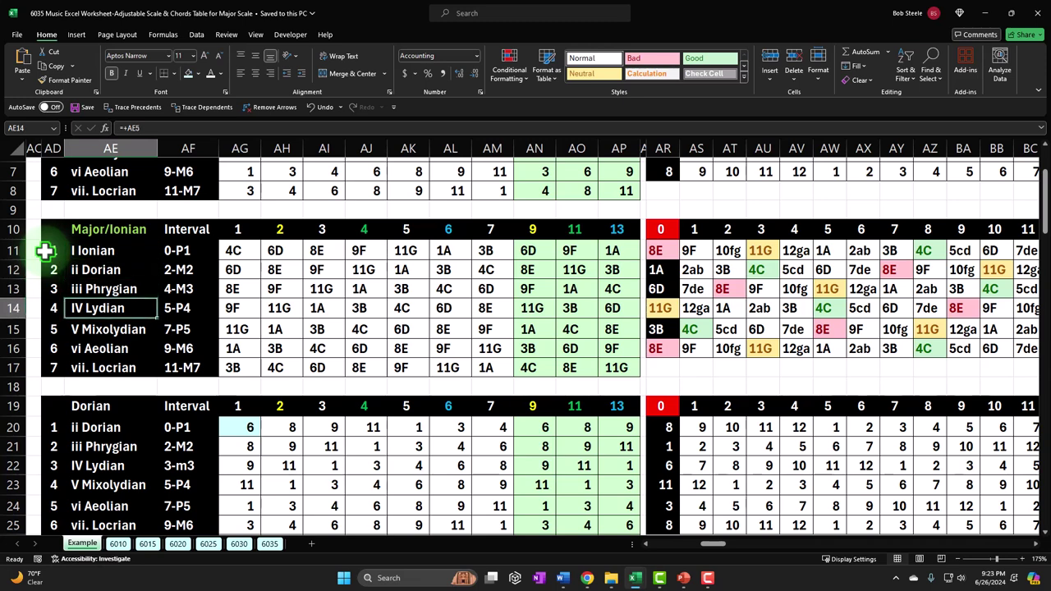
pyautogui.press('Right')
pyautogui.press('Up')
pyautogui.press('Up')
pyautogui.press('Up')
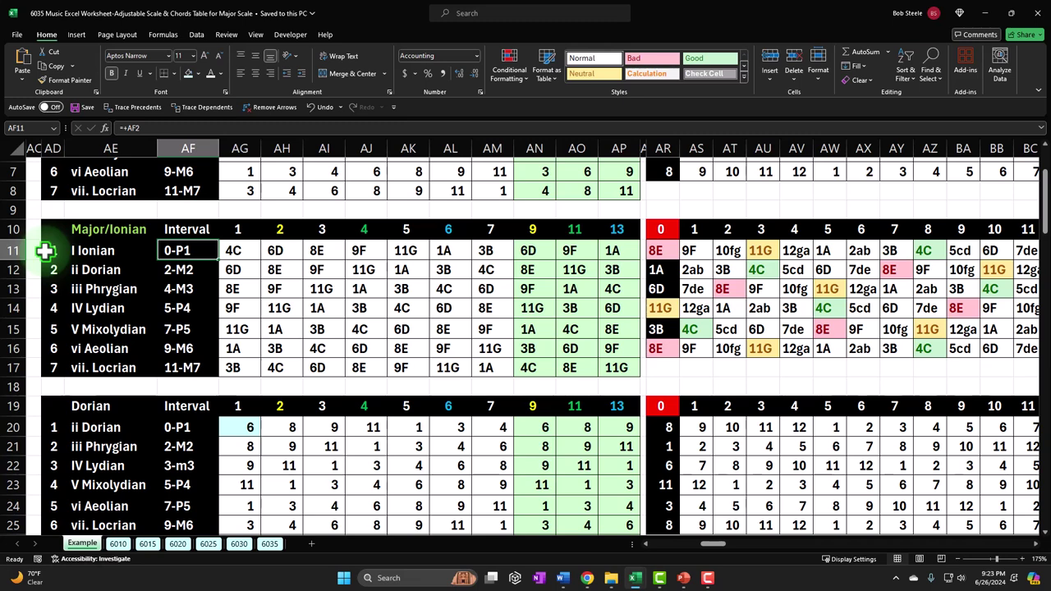
# Step: Check the note lookup formulas across rows 11 and 12 through AO12
pyautogui.press('Right')
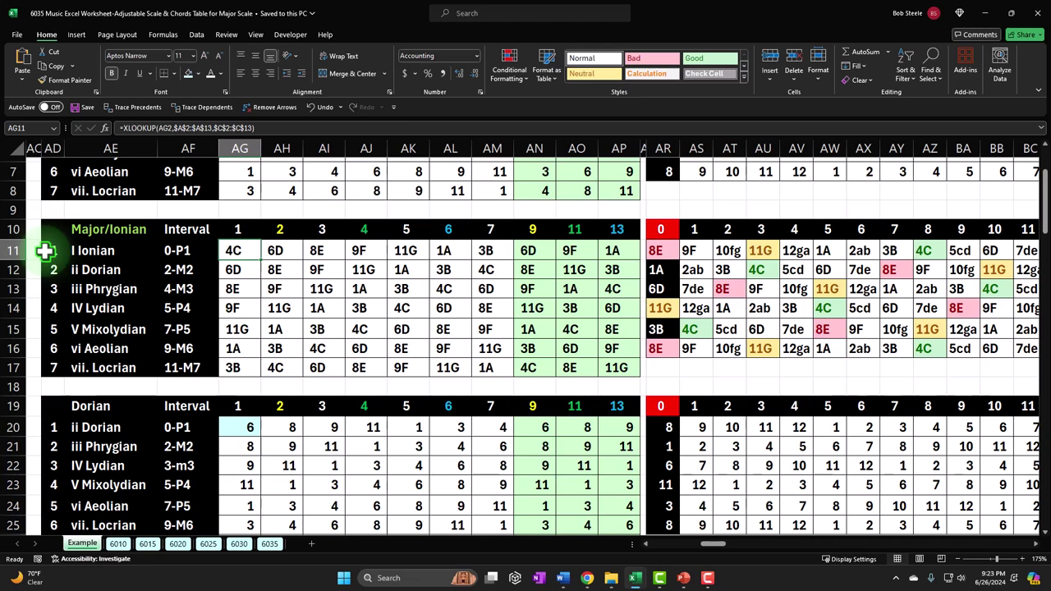
pyautogui.press('Right')
pyautogui.press('Right')
pyautogui.press('Right')
pyautogui.press('Right')
pyautogui.press('Right')
pyautogui.press('Right')
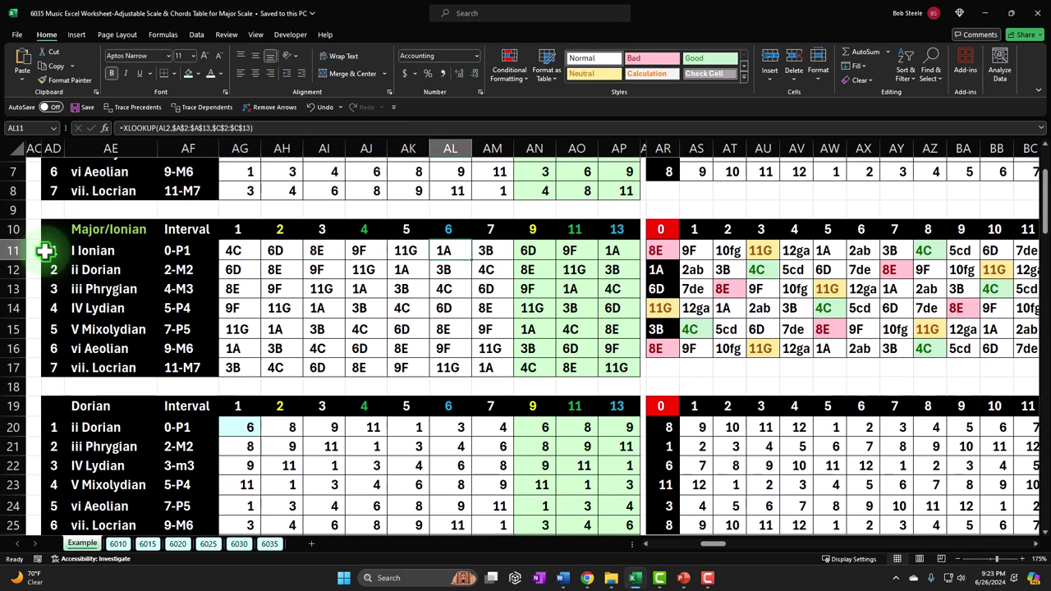
pyautogui.press('Down')
pyautogui.press('Left')
pyautogui.press('Left')
pyautogui.press('Left')
pyautogui.press('Left')
pyautogui.press('Left')
pyautogui.press('Left')
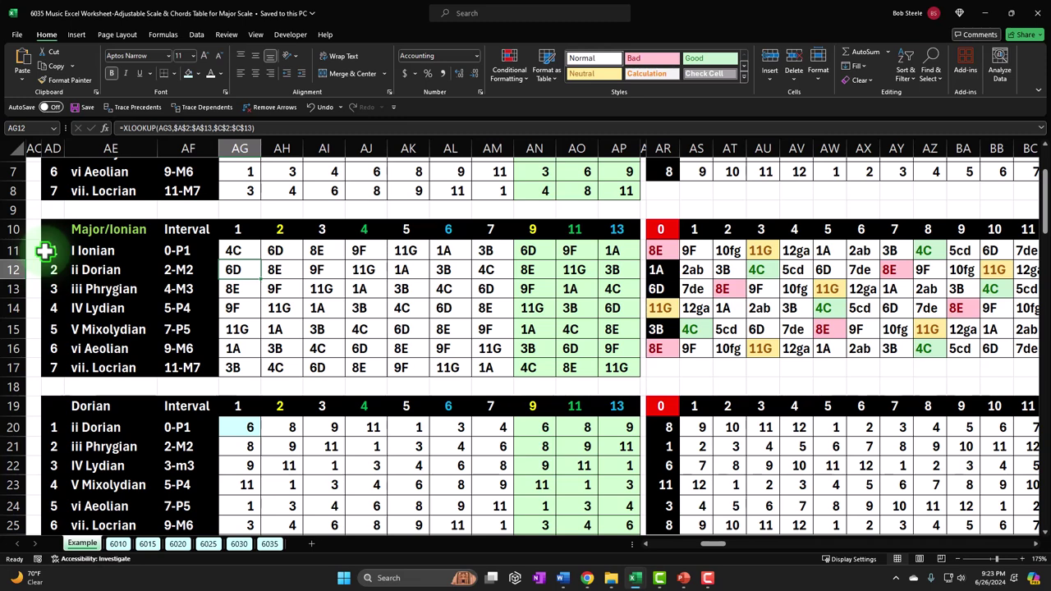
pyautogui.press('Right')
pyautogui.press('Right')
pyautogui.press('Right')
pyautogui.press('Right')
pyautogui.press('Right')
pyautogui.press('Right')
pyautogui.press('Right')
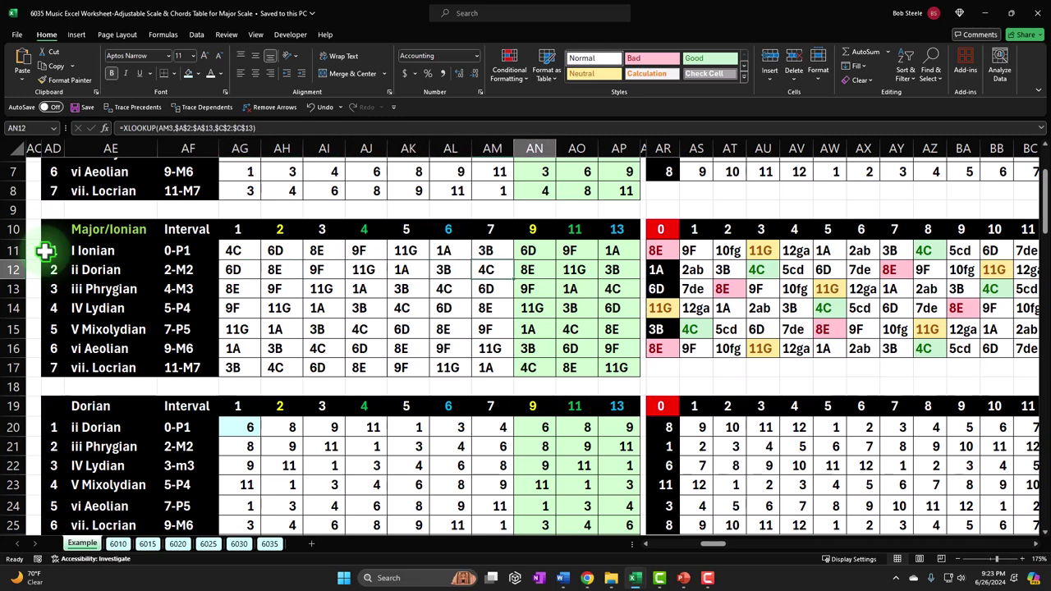
pyautogui.press('Right')
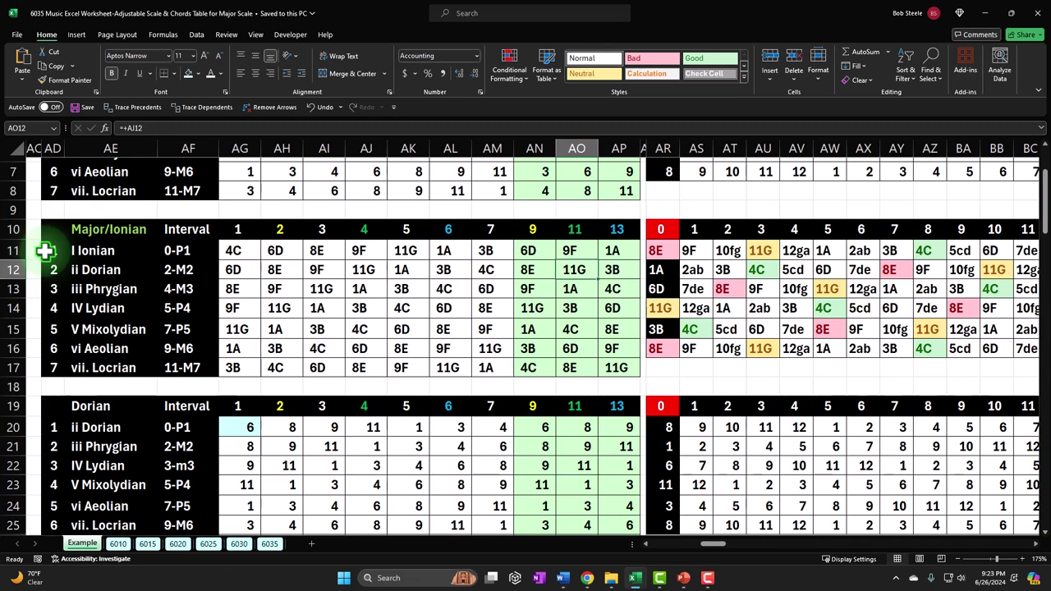
# Step: Review the top Major/Ionian table's AD2:AF2 formulas and scroll back to column A
pyautogui.scroll(2, 45, 250)
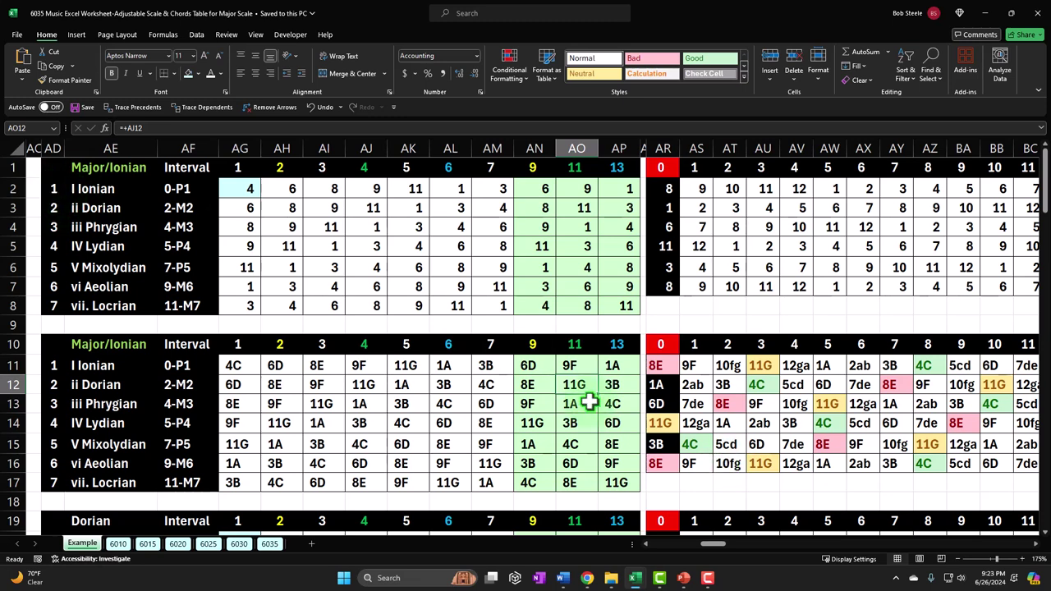
pyautogui.click(46, 188)
pyautogui.press('Down')
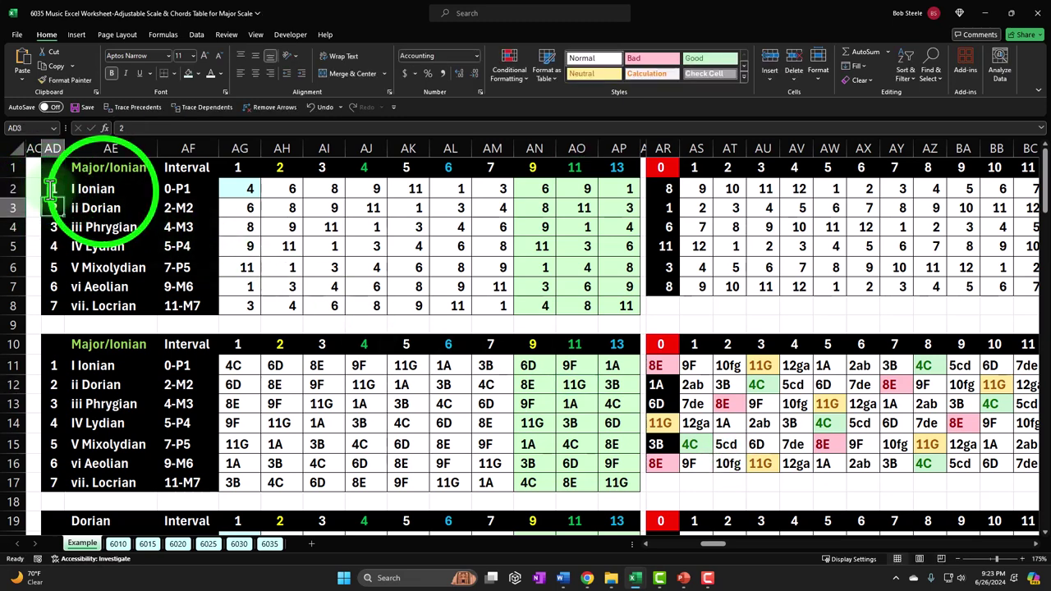
pyautogui.doubleClick(111, 188)
pyautogui.press('Return')
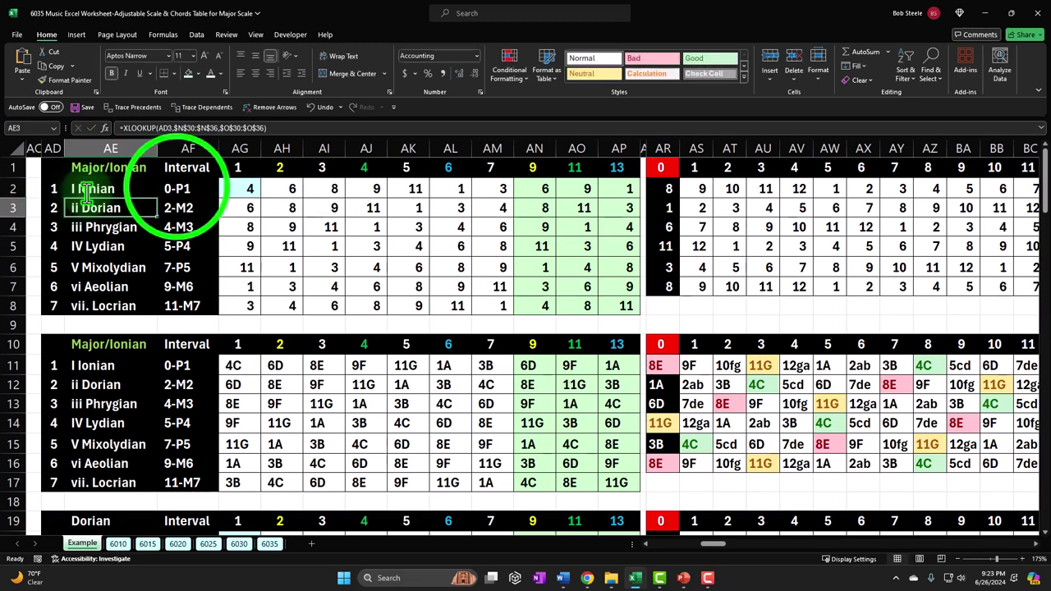
pyautogui.doubleClick(177, 188)
pyautogui.press('Return')
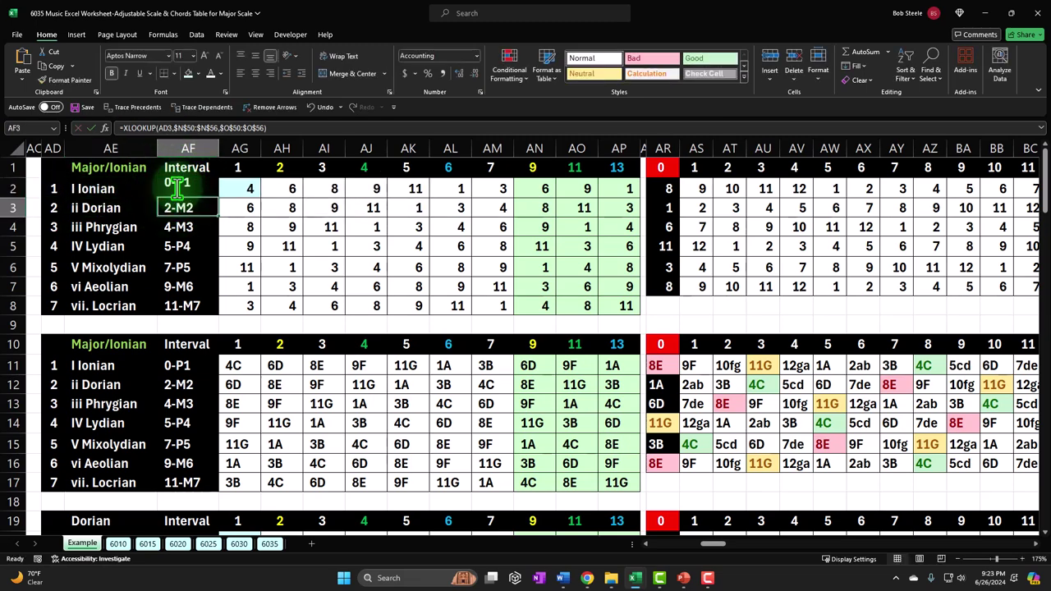
pyautogui.moveTo(715, 544); pyautogui.dragTo(655, 545)
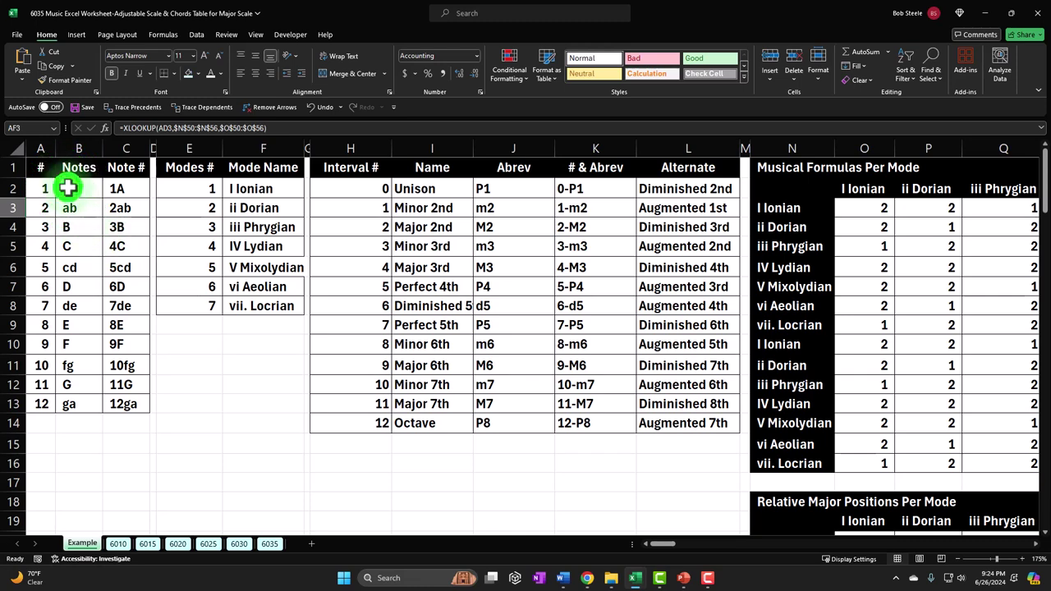
pyautogui.moveTo(65, 189); pyautogui.dragTo(68, 408)
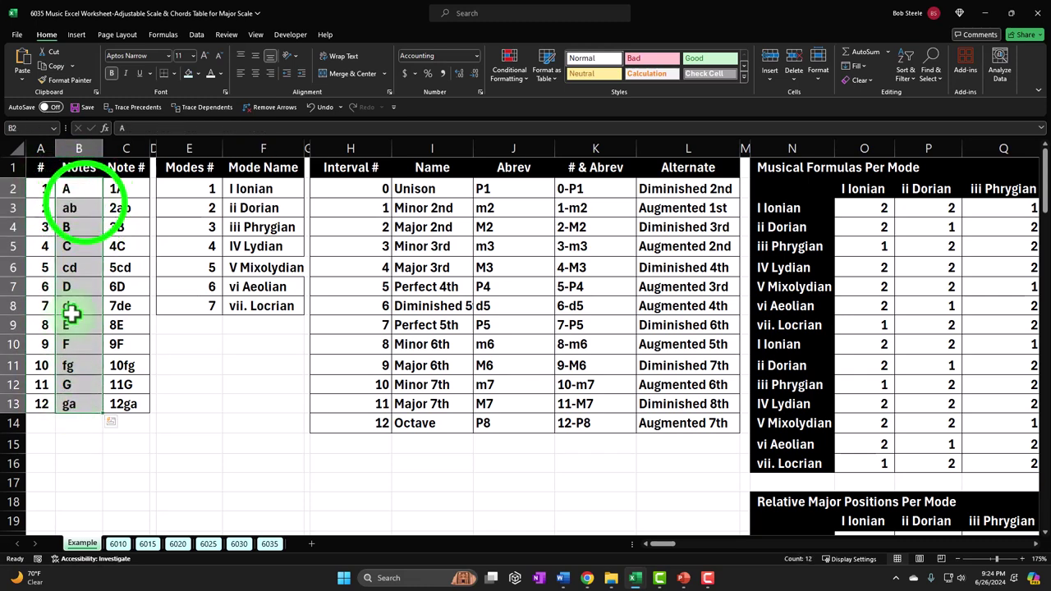
pyautogui.click(88, 207)
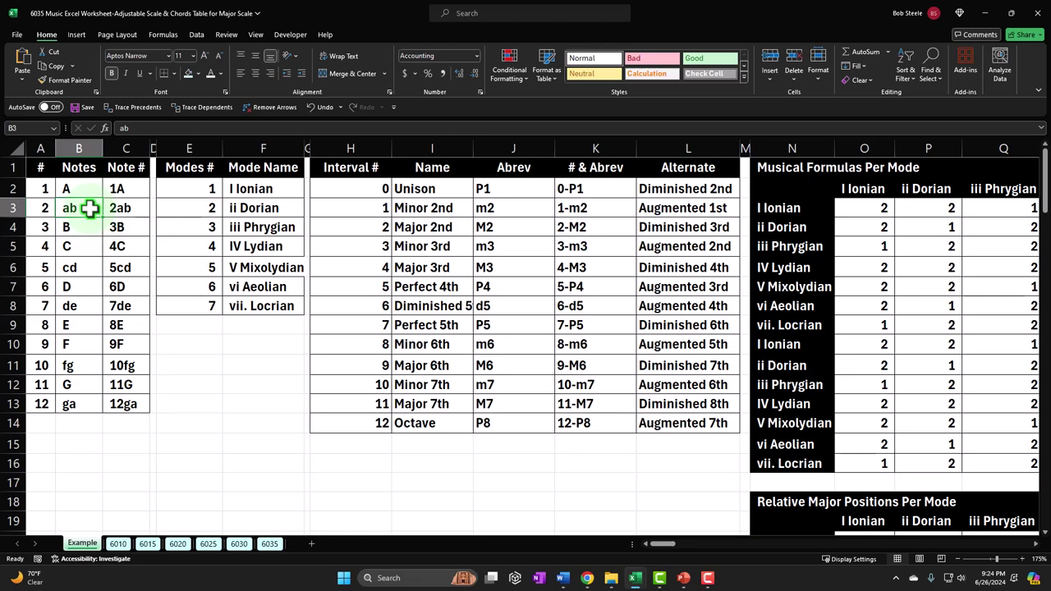
pyautogui.moveTo(42, 195); pyautogui.dragTo(42, 404)
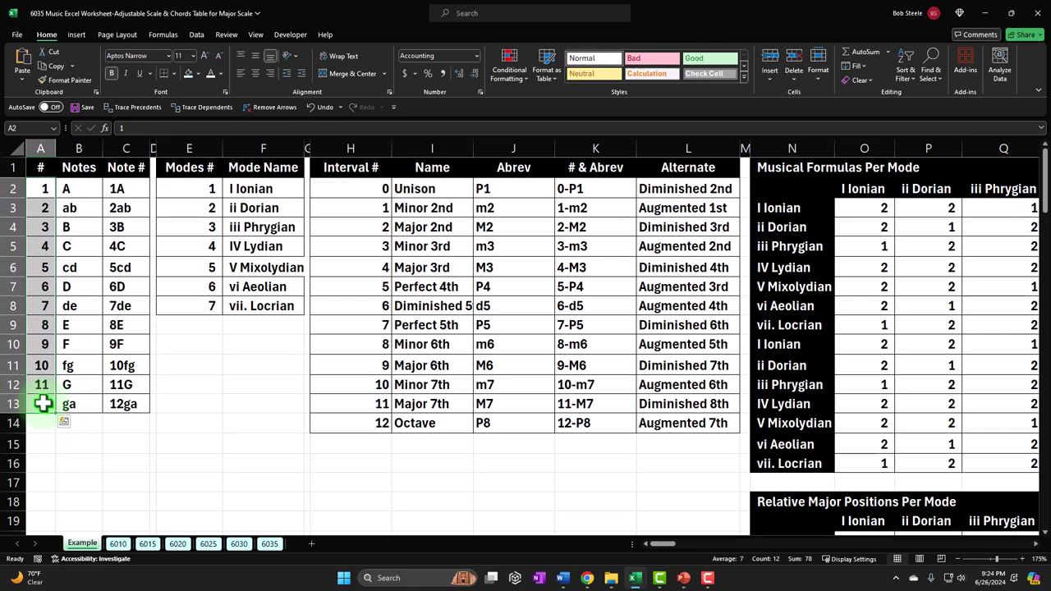
pyautogui.keyDown('ctrl'); pyautogui.scroll(3, 43, 404); pyautogui.keyUp('ctrl')
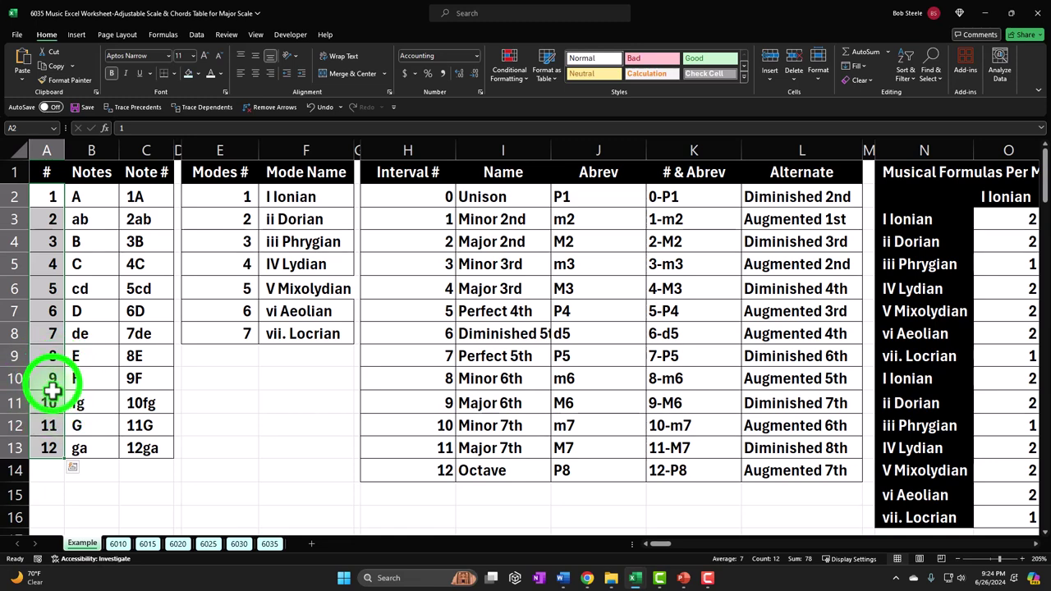
pyautogui.moveTo(51, 384); pyautogui.dragTo(79, 380)
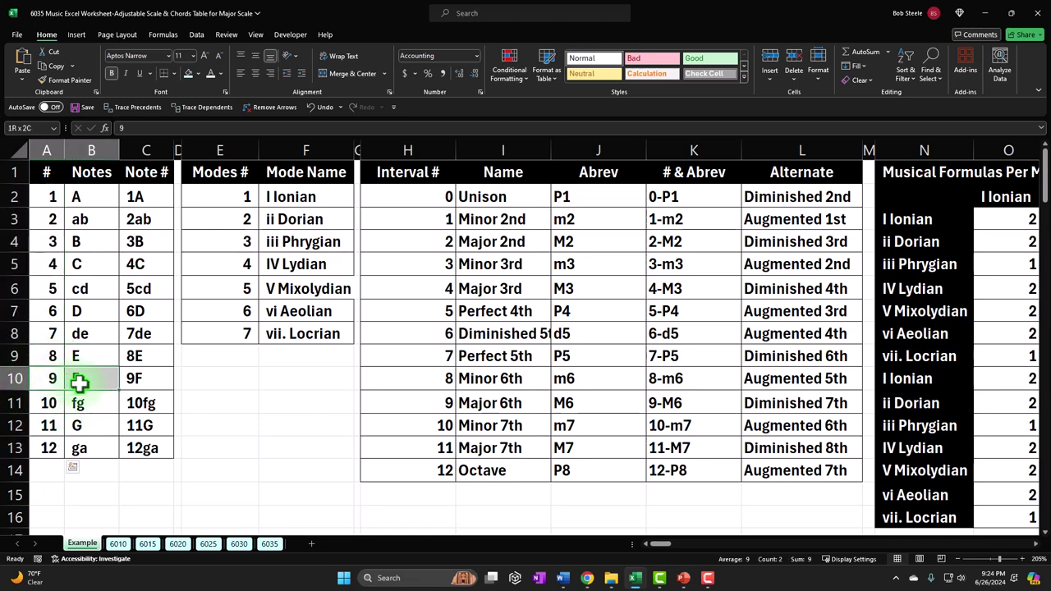
pyautogui.click(156, 378)
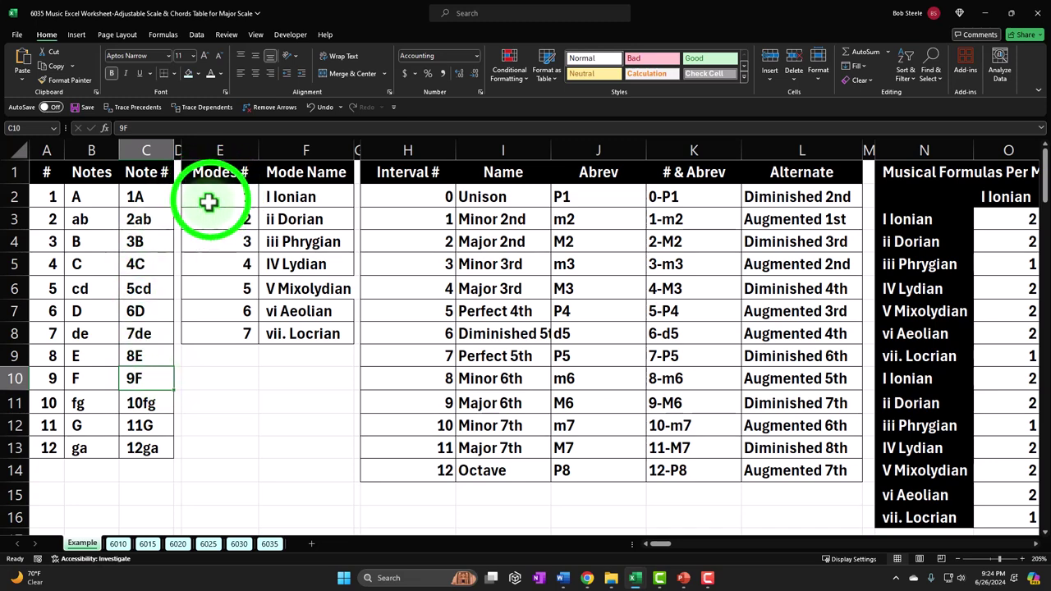
pyautogui.moveTo(210, 200); pyautogui.dragTo(223, 323)
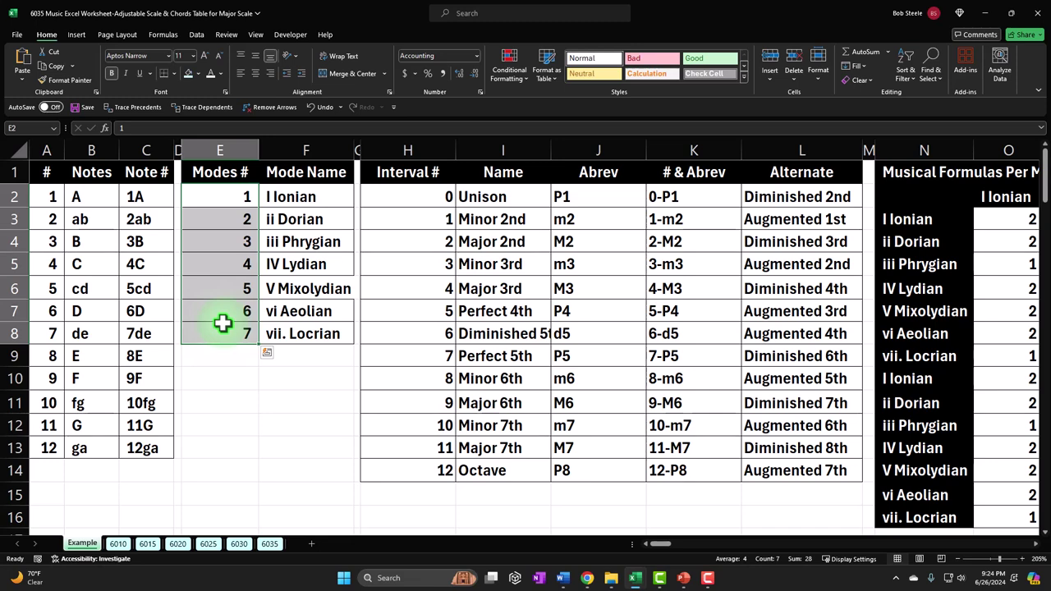
pyautogui.click(235, 264)
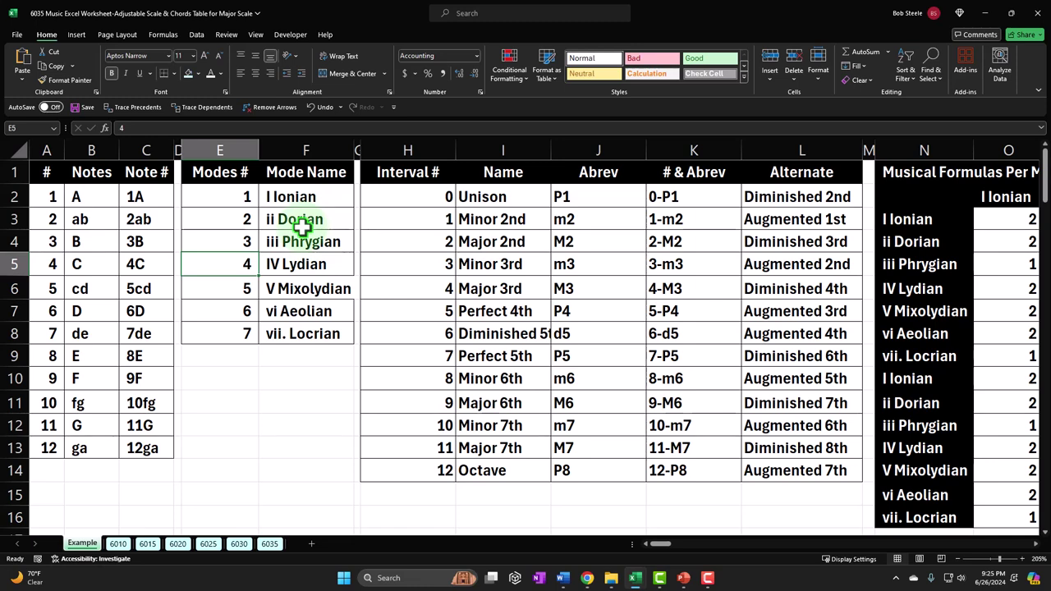
pyautogui.moveTo(217, 199)
pyautogui.mouseDown()
pyautogui.moveTo(227, 200)
pyautogui.moveTo(227, 329)
pyautogui.mouseUp()
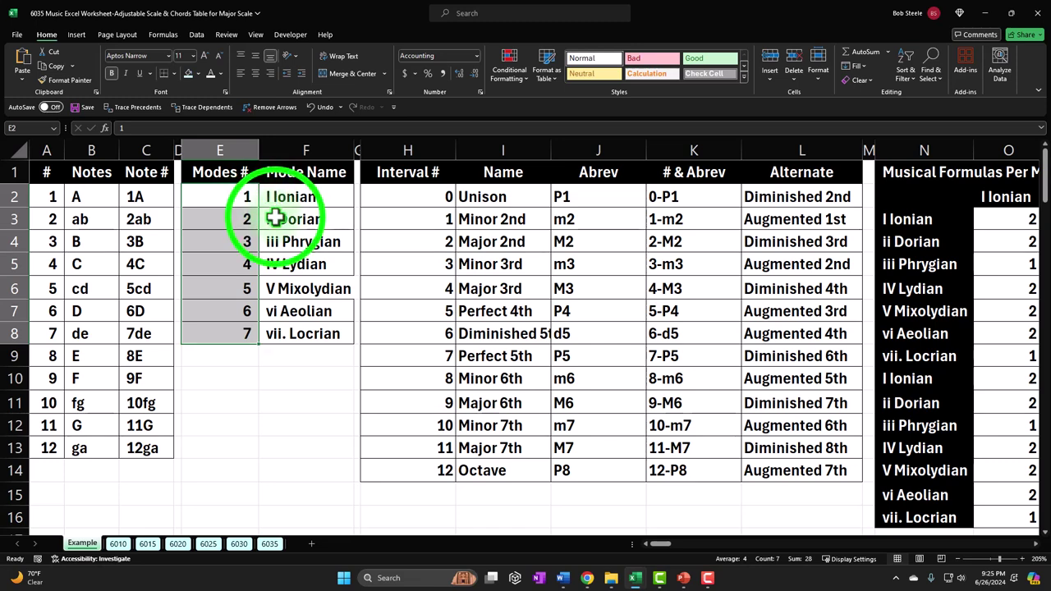
pyautogui.click(275, 217)
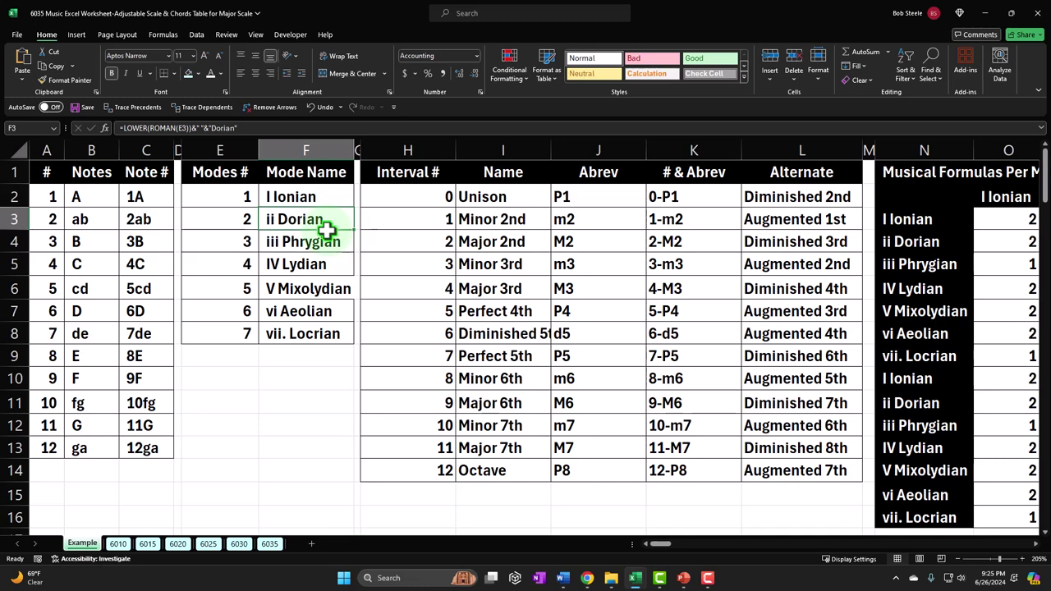
# Step: Review the mode names and select the interval numbers 0 to 12
pyautogui.press('Down')
pyautogui.press('Down')
pyautogui.press('Down')
pyautogui.press('Down')
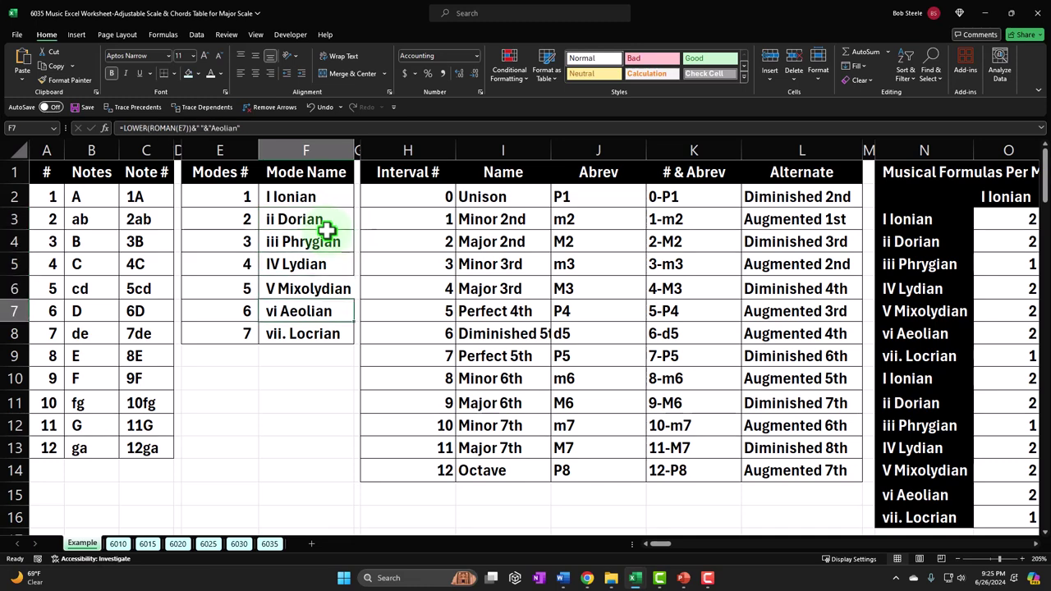
pyautogui.press('Right')
pyautogui.press('Right')
pyautogui.press('Right')
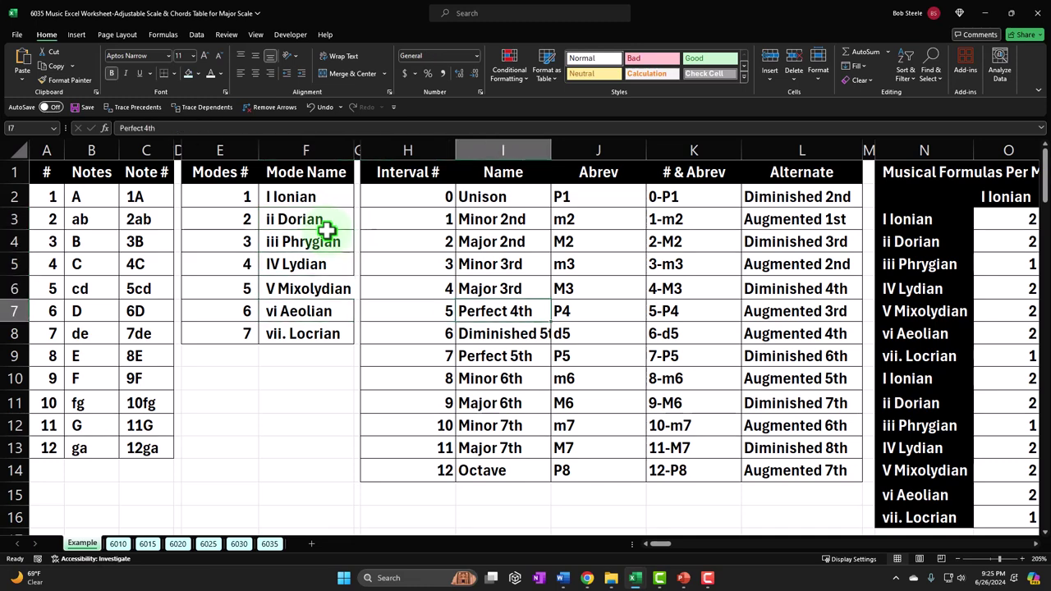
pyautogui.press('Up')
pyautogui.press('Up')
pyautogui.press('Up')
pyautogui.press('Up')
pyautogui.press('Left')
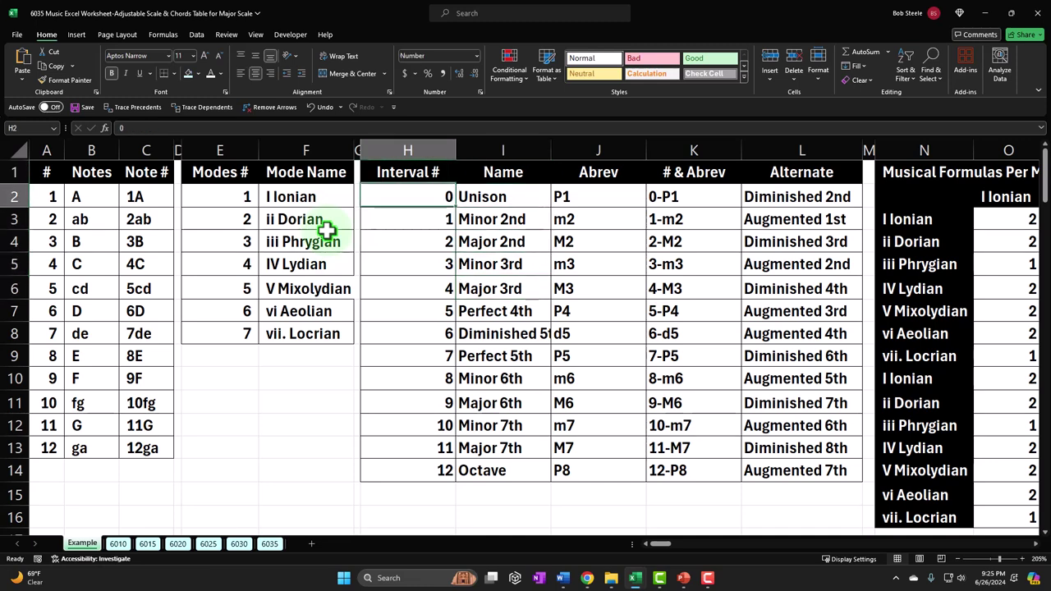
pyautogui.moveTo(399, 197); pyautogui.dragTo(412, 470)
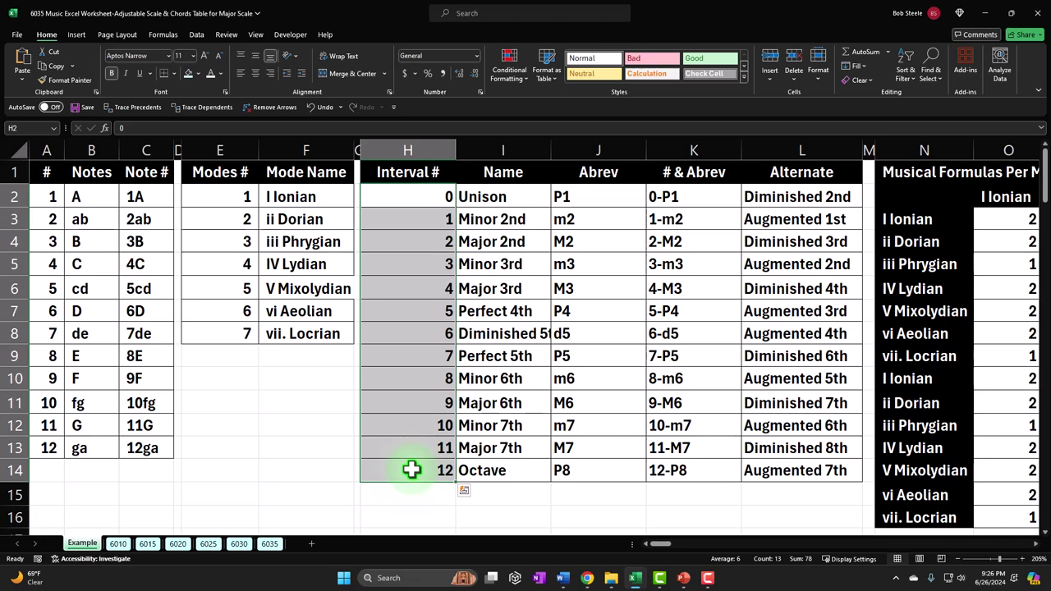
# Step: Compare interval abbreviations P1–P8 with their number-and-abbreviation labels, ending at the Musical Formulas Per Mode grid
pyautogui.click(601, 204)
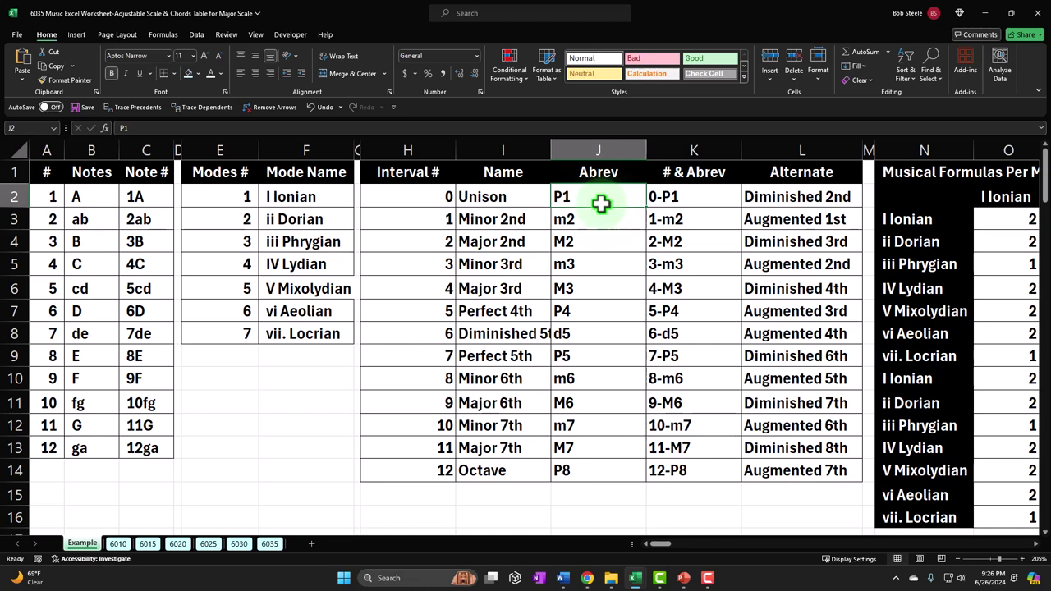
pyautogui.moveTo(222, 200); pyautogui.dragTo(235, 332)
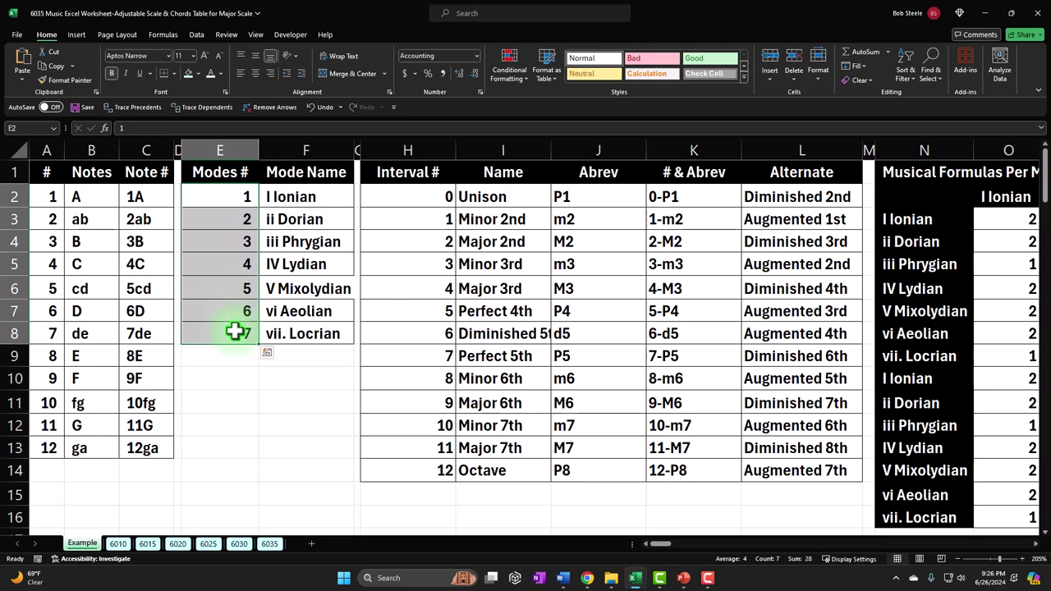
pyautogui.click(599, 197)
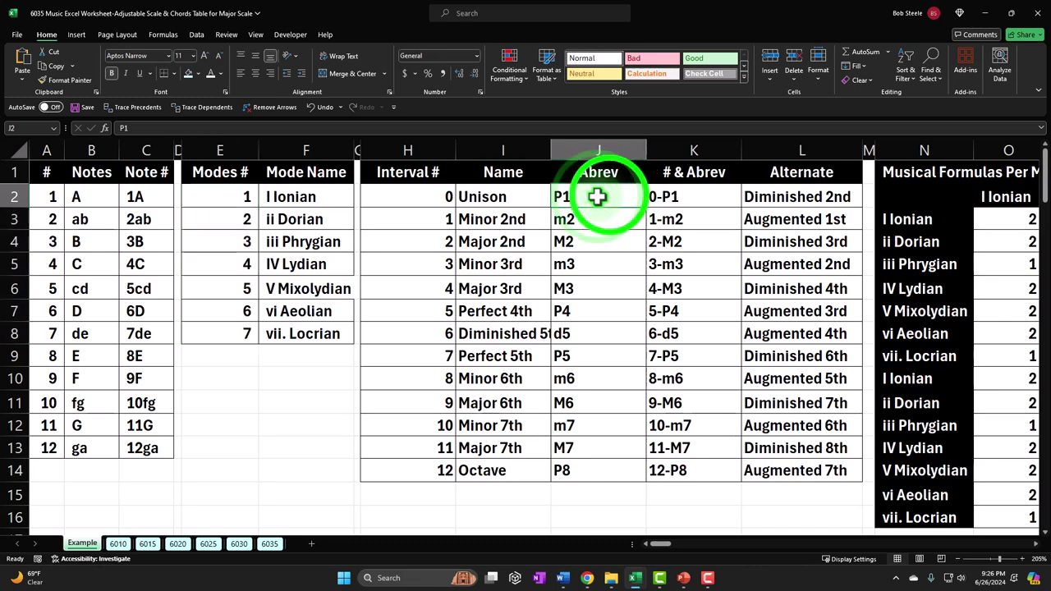
pyautogui.moveTo(608, 195); pyautogui.dragTo(608, 482)
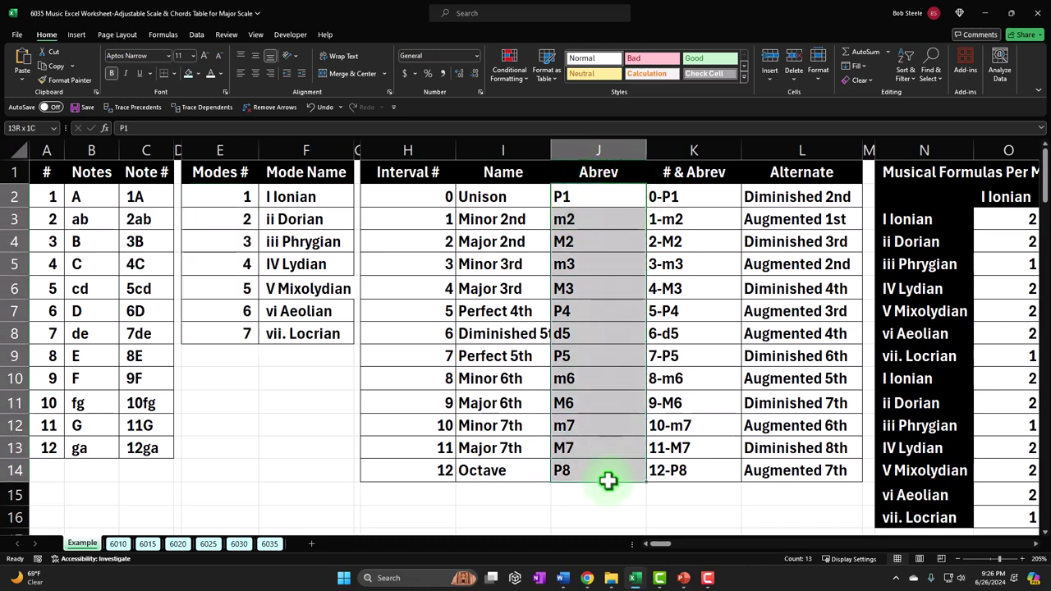
pyautogui.moveTo(699, 199); pyautogui.dragTo(680, 467)
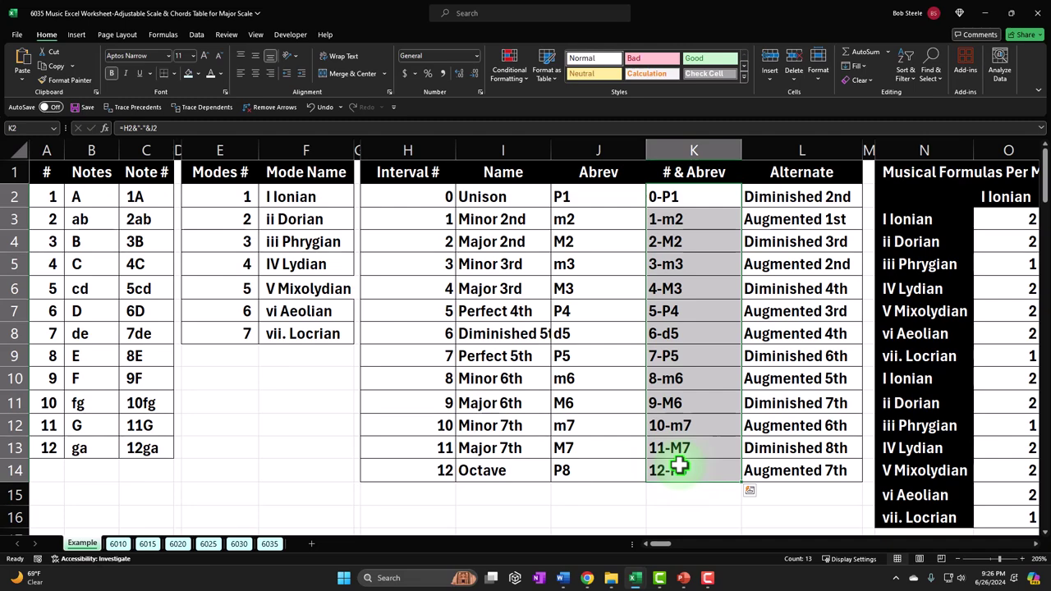
pyautogui.press('Right')
pyautogui.press('Right')
pyautogui.press('Right')
pyautogui.press('Right')
pyautogui.press('Right')
pyautogui.press('Right')
pyautogui.press('Right')
pyautogui.press('Right')
pyautogui.press('Right')
pyautogui.press('Right')
pyautogui.press('Right')
pyautogui.press('Right')
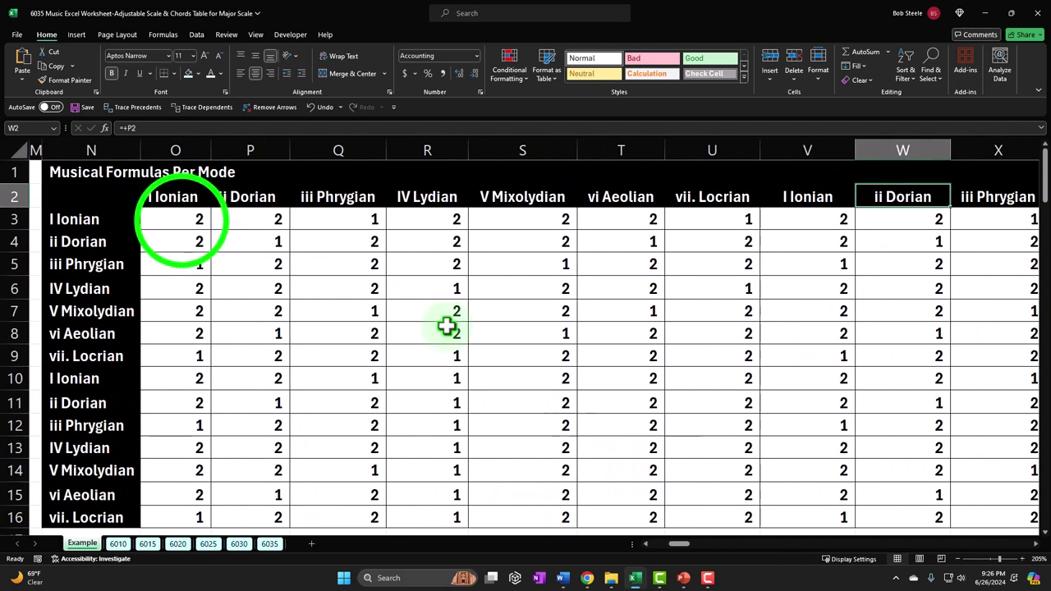
pyautogui.click(181, 219)
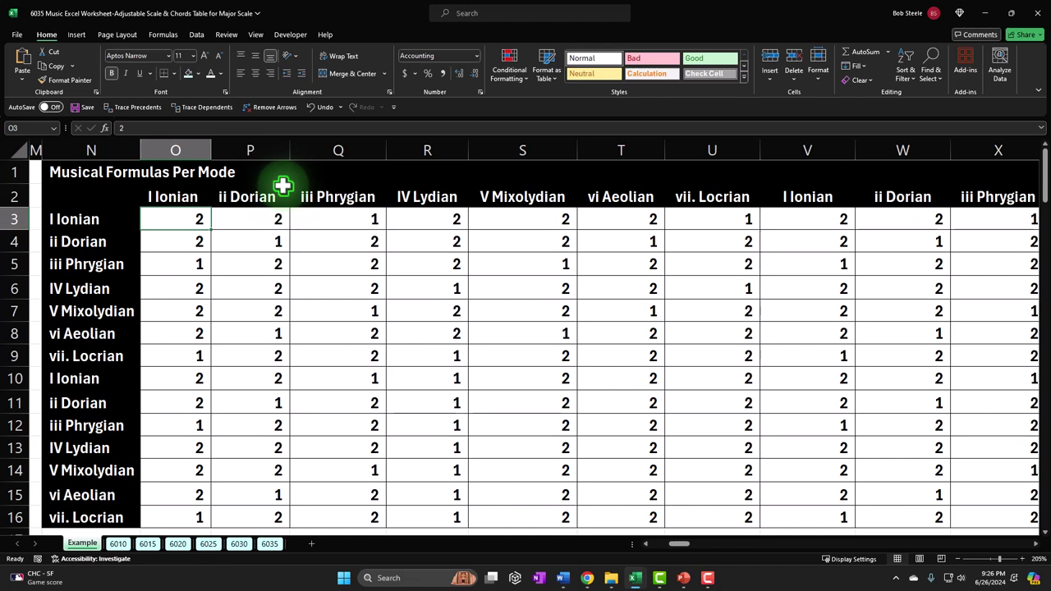
pyautogui.press('Down')
pyautogui.press('Down')
pyautogui.press('Down')
pyautogui.press('Down')
pyautogui.press('Down')
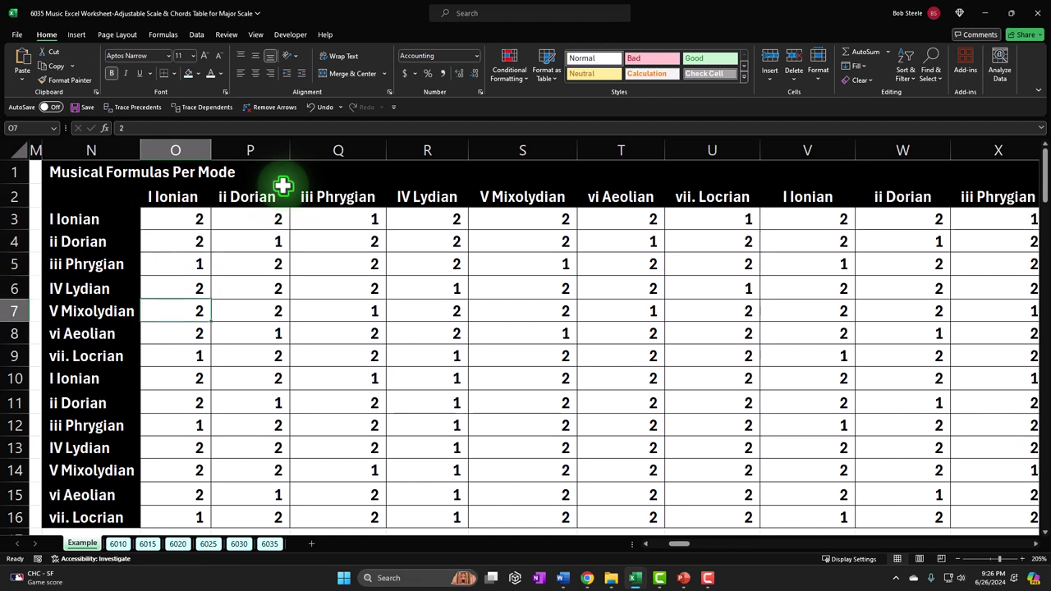
pyautogui.press('Down')
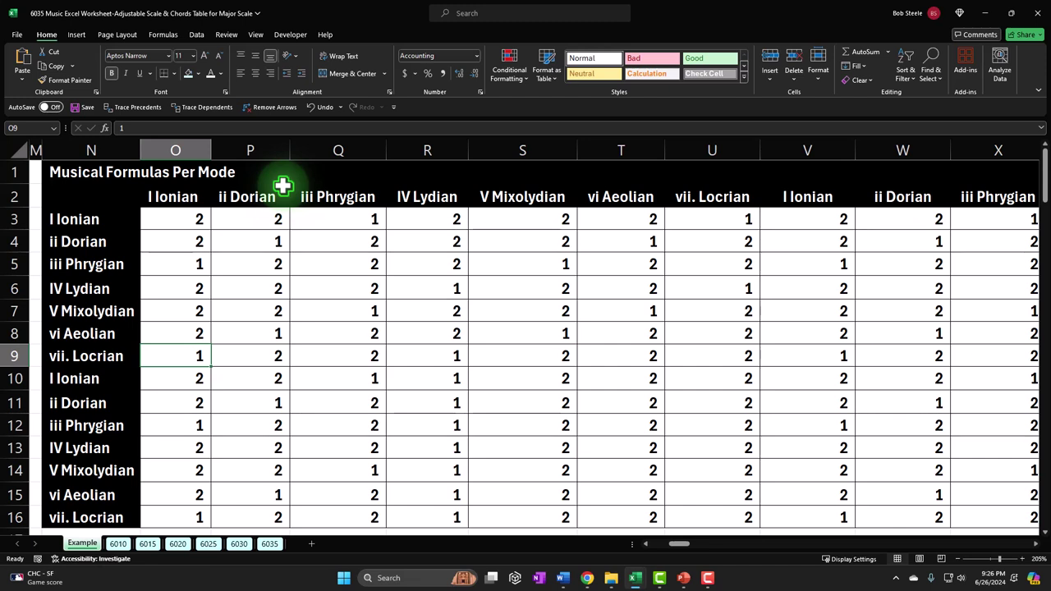
pyautogui.click(186, 236)
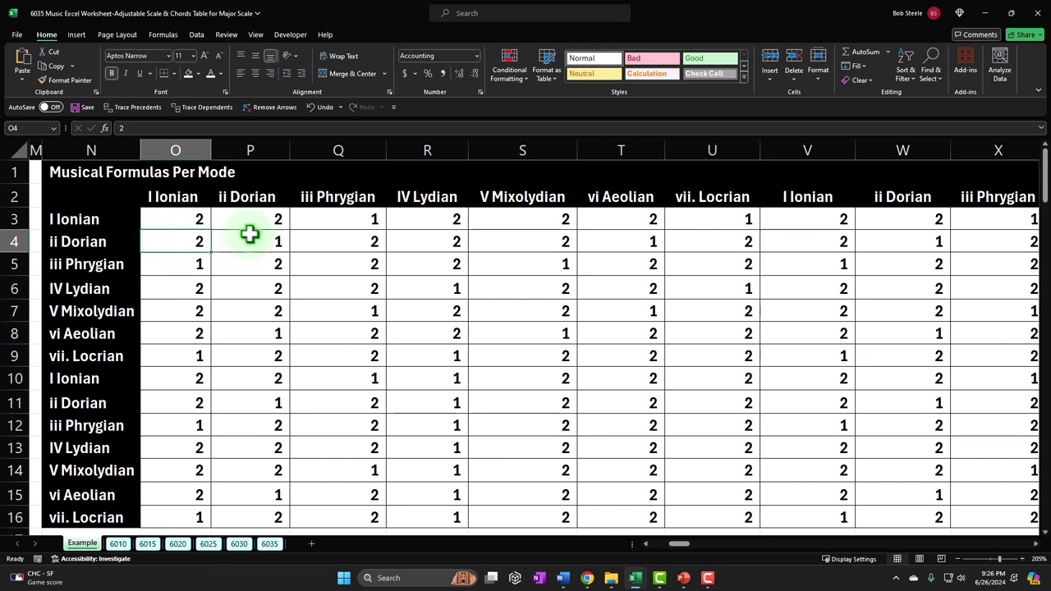
pyautogui.press('Down')
pyautogui.press('Down')
pyautogui.press('Down')
pyautogui.press('Down')
pyautogui.press('Down')
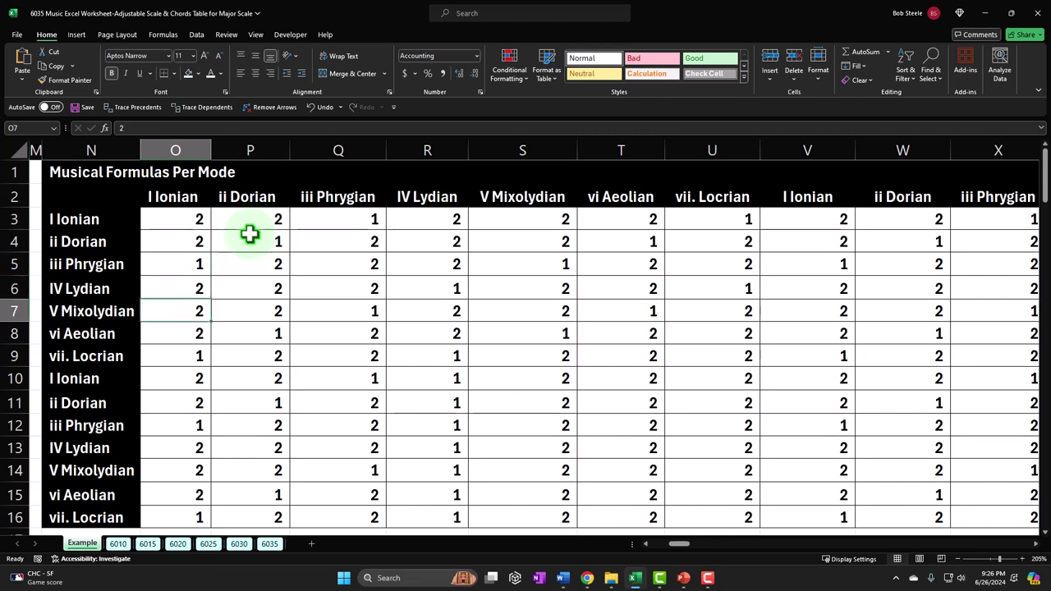
pyautogui.press('Down')
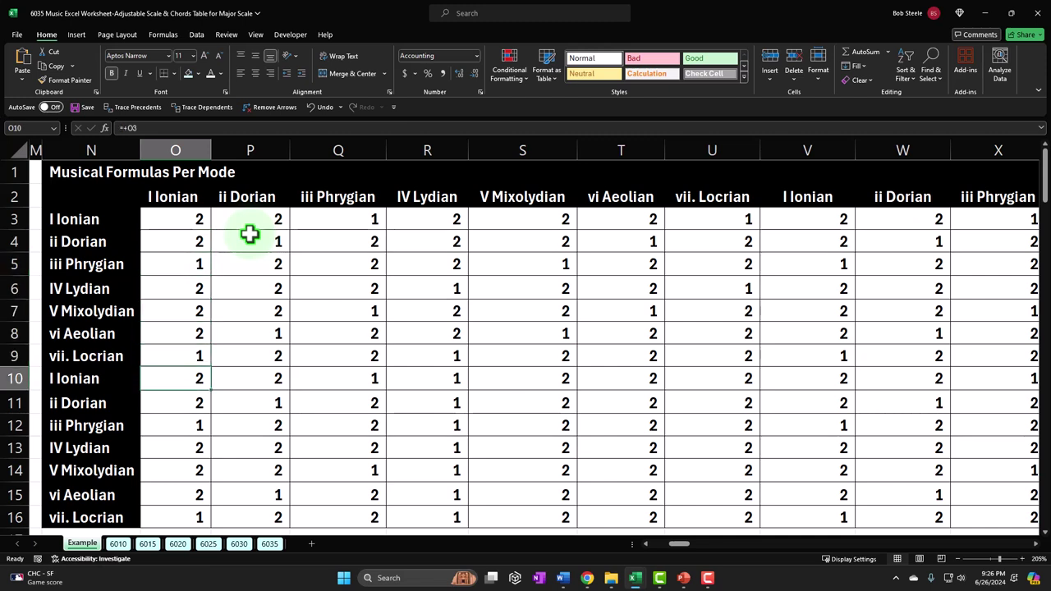
pyautogui.press('Up')
pyautogui.press('Up')
pyautogui.press('Up')
pyautogui.press('Up')
pyautogui.press('Up')
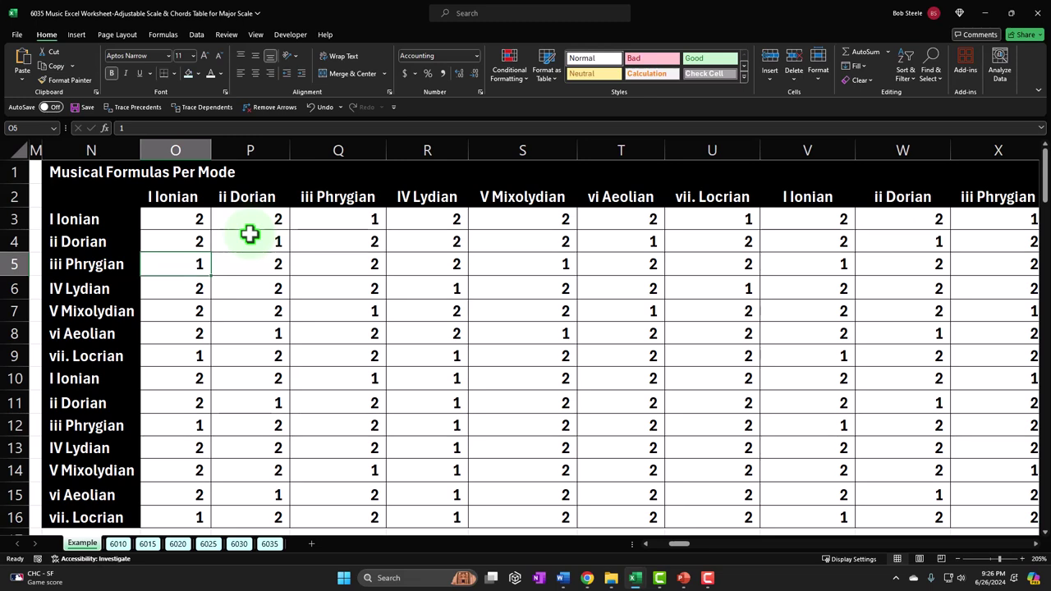
pyautogui.press('Down')
pyautogui.press('Down')
pyautogui.press('Down')
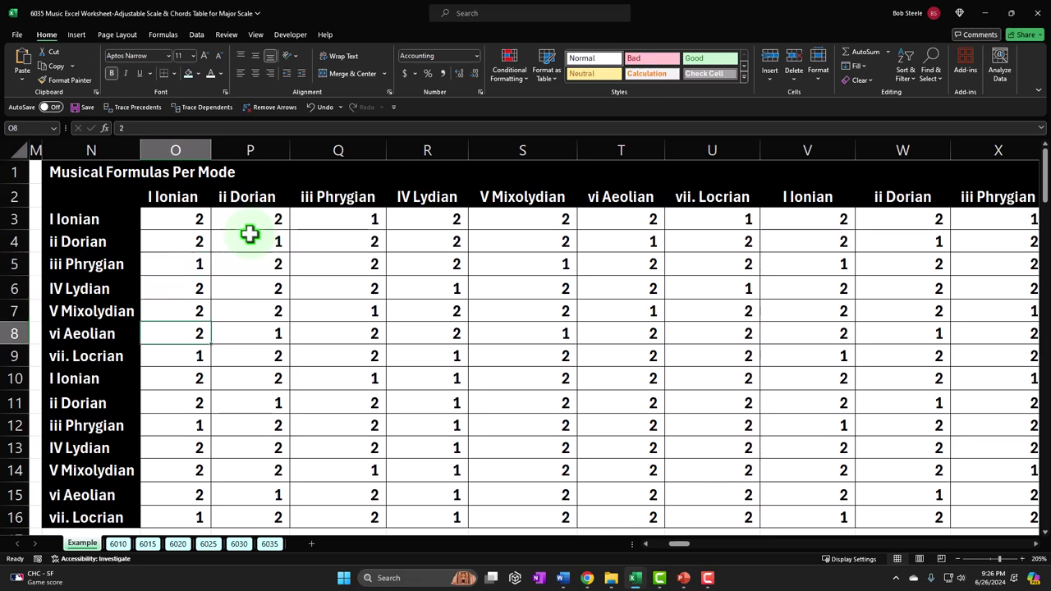
# Step: Scroll to the Relative Major Positions table and check the ii Dorian header and =O21 formula
pyautogui.scroll(-5, 250, 247)
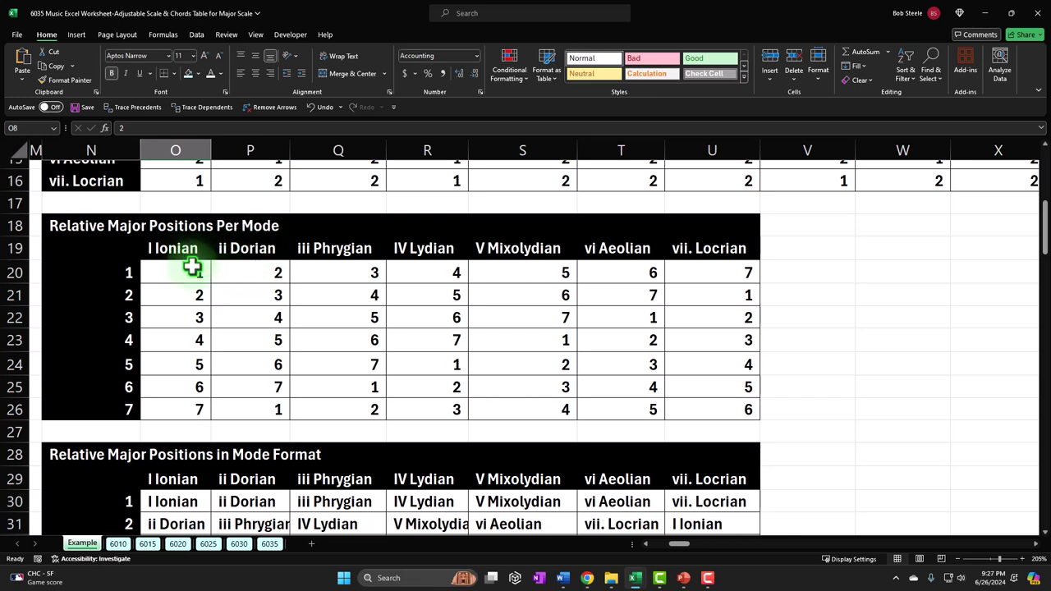
pyautogui.click(281, 256)
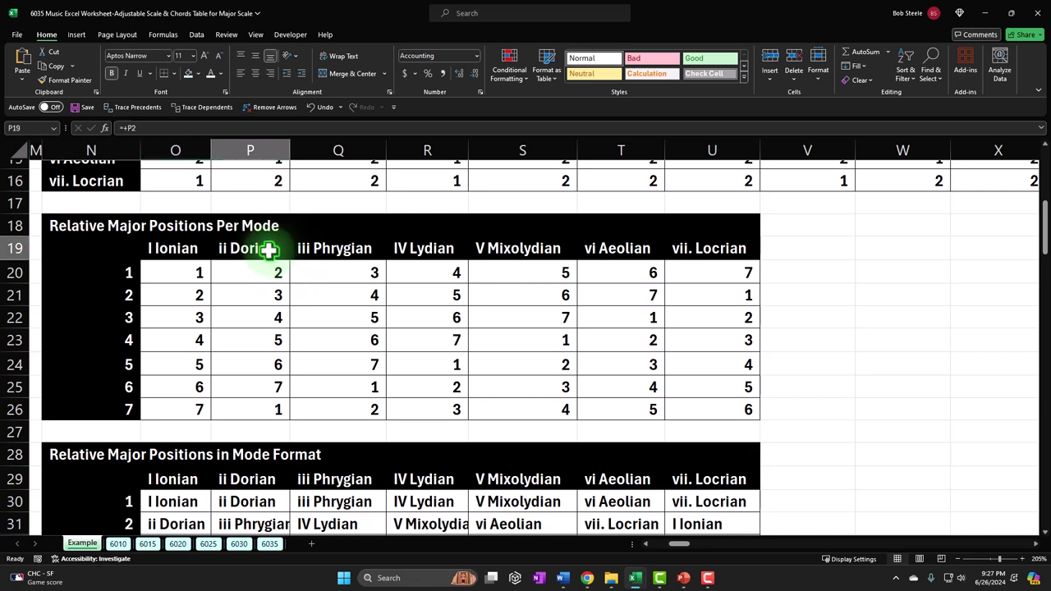
pyautogui.click(124, 271)
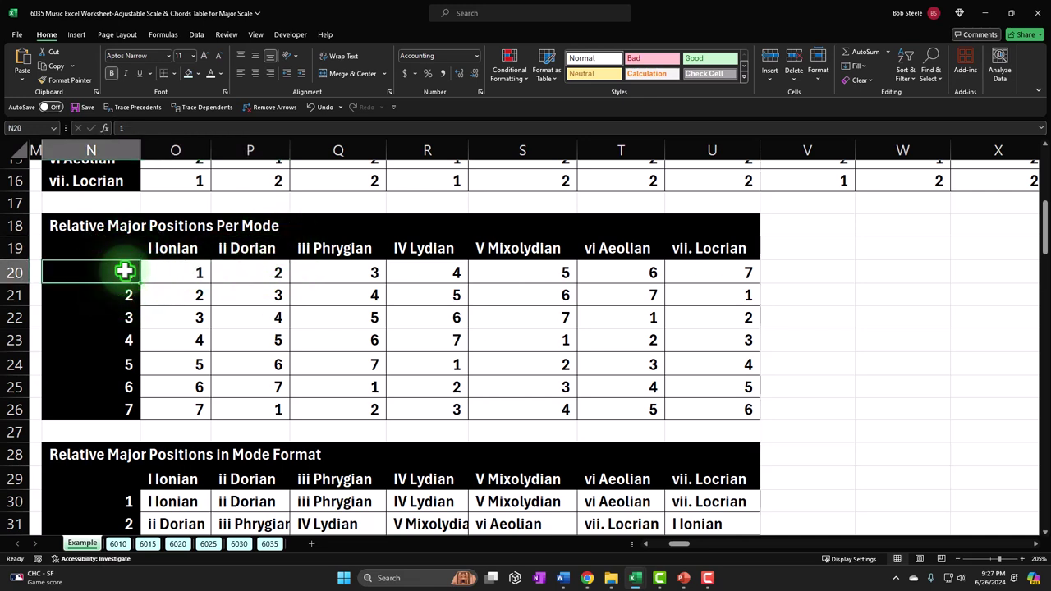
pyautogui.click(256, 273)
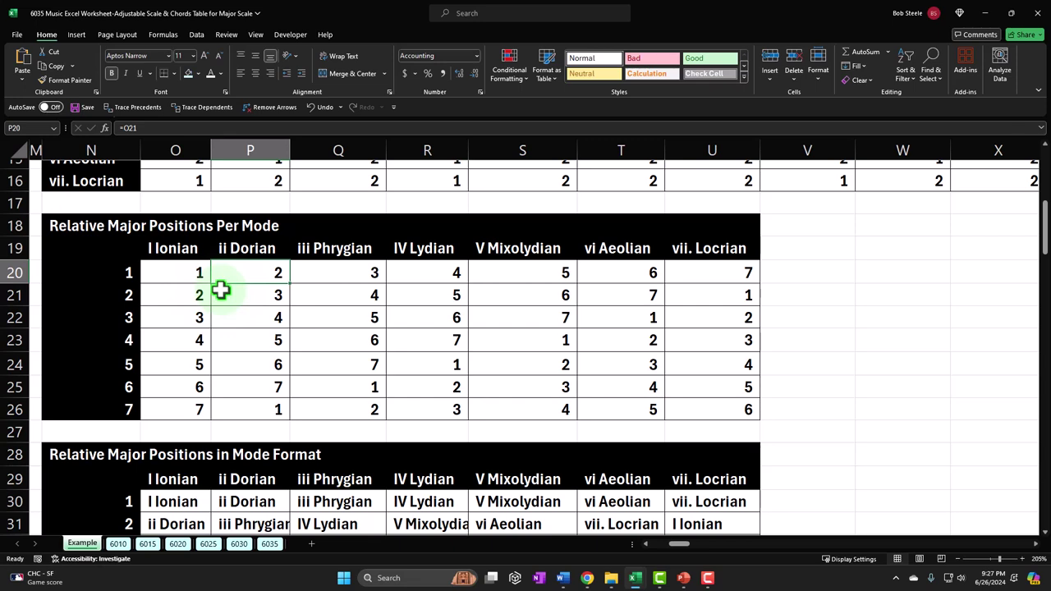
# Step: Select the mode-format names grid and inspect the ii Dorian header formula
pyautogui.scroll(-3, 222, 289)
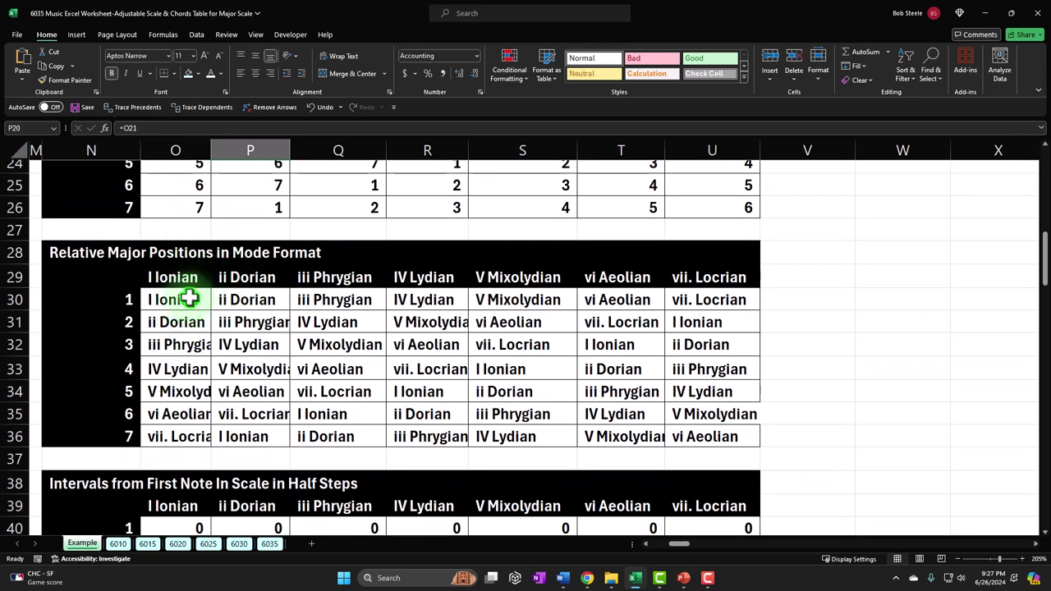
pyautogui.moveTo(188, 297); pyautogui.dragTo(682, 438)
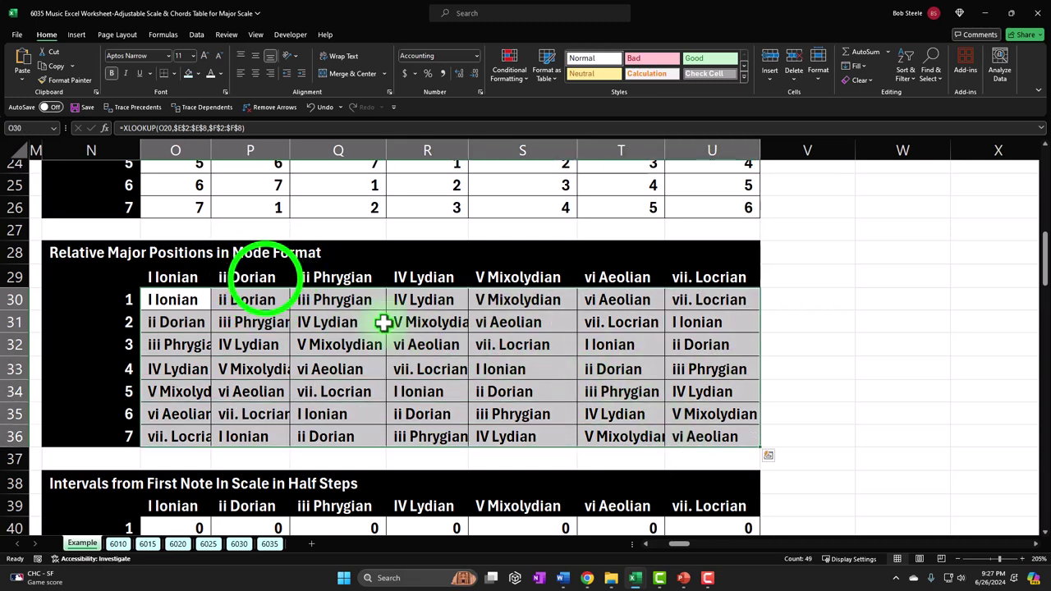
pyautogui.click(265, 278)
pyautogui.press('Down')
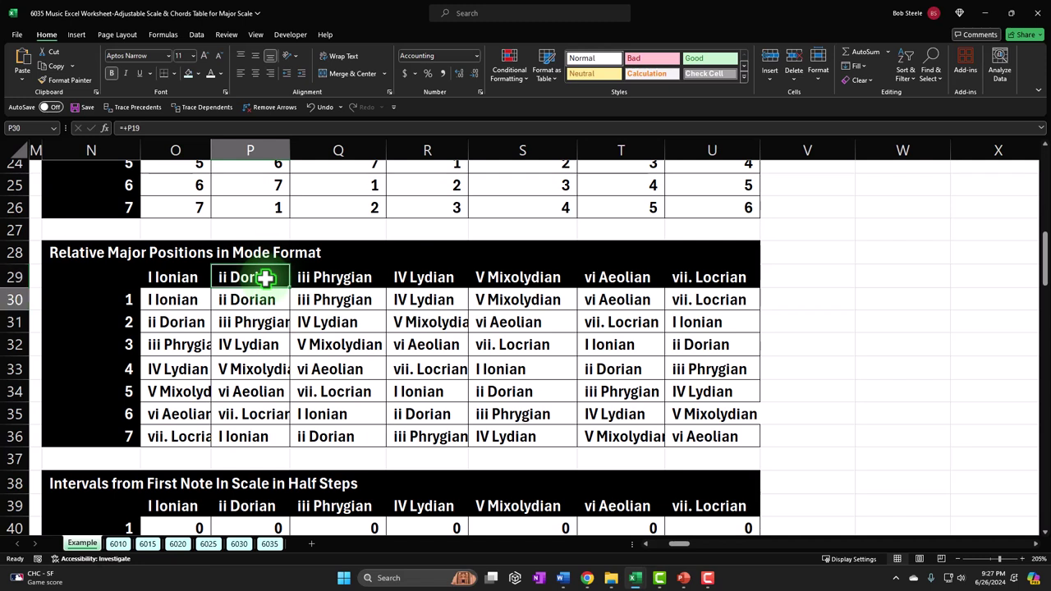
pyautogui.press('Left')
pyautogui.press('Left')
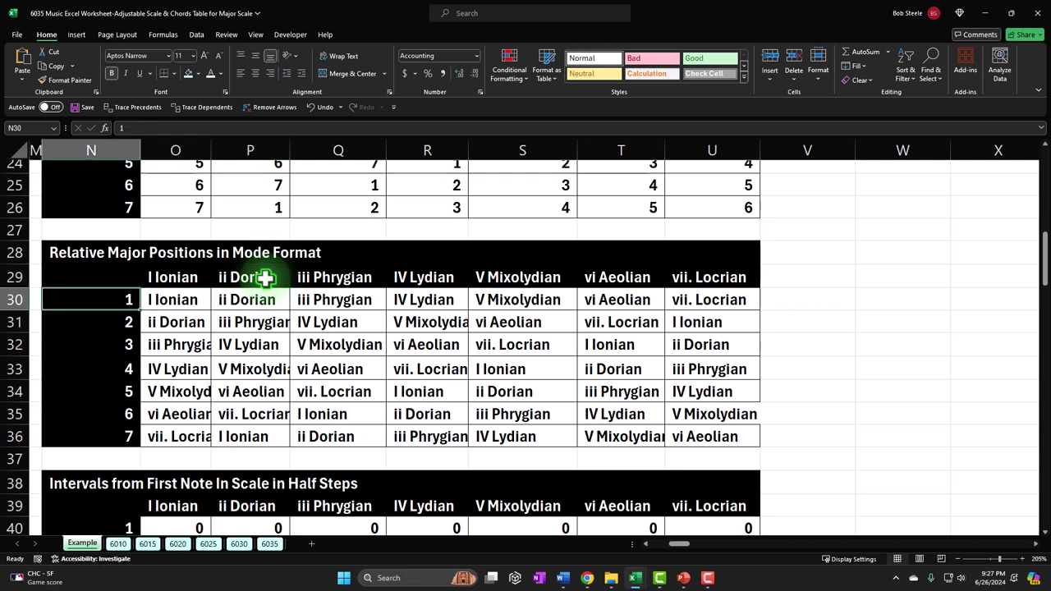
# Step: Step through the XLOOKUP mode-name rows down into the half-step interval tables
pyautogui.press('Right')
pyautogui.press('Right')
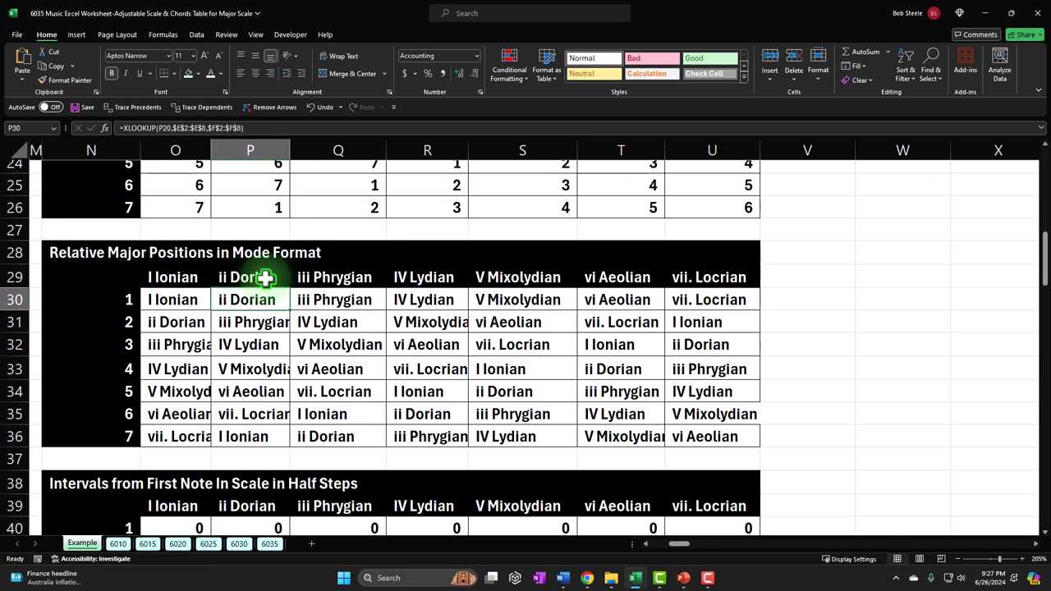
pyautogui.press('Down')
pyautogui.press('Left')
pyautogui.press('Left')
pyautogui.press('Right')
pyautogui.press('Right')
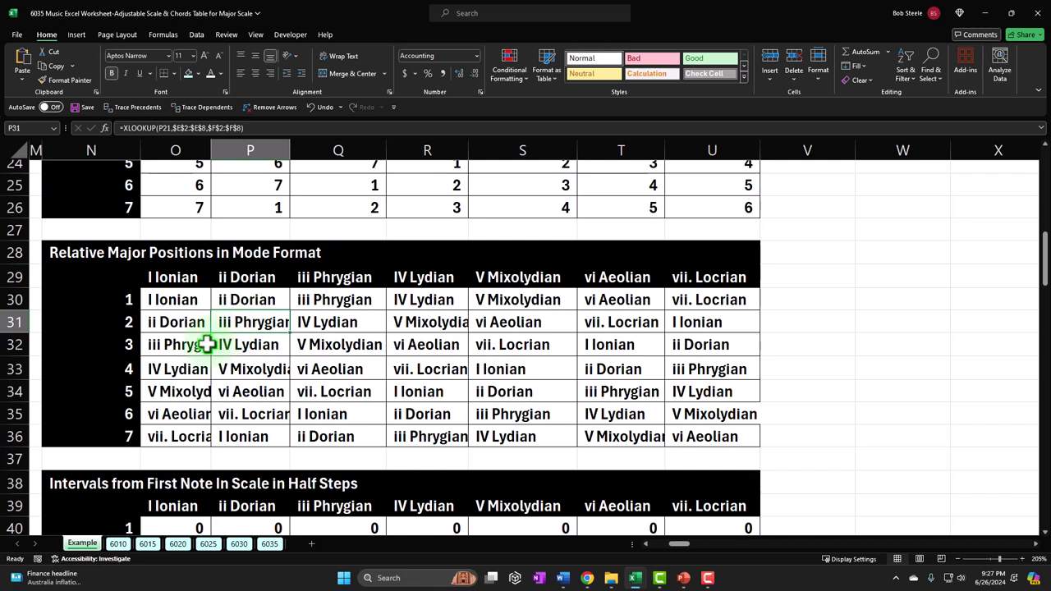
pyautogui.press('Down')
pyautogui.press('Down')
pyautogui.press('Down')
pyautogui.press('Down')
pyautogui.press('Down')
pyautogui.press('Down')
pyautogui.press('Down')
pyautogui.press('Down')
pyautogui.press('Down')
pyautogui.press('Down')
pyautogui.press('Down')
pyautogui.press('Down')
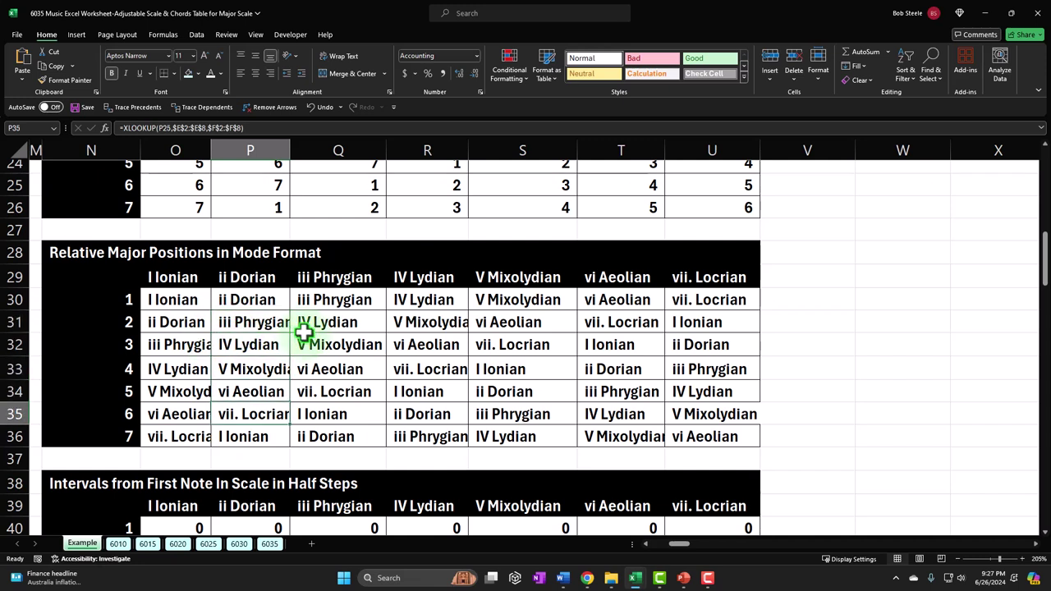
pyautogui.press('Down')
pyautogui.press('Down')
pyautogui.press('Down')
pyautogui.press('Down')
pyautogui.press('Down')
pyautogui.press('Down')
pyautogui.press('Down')
pyautogui.press('Down')
pyautogui.press('Down')
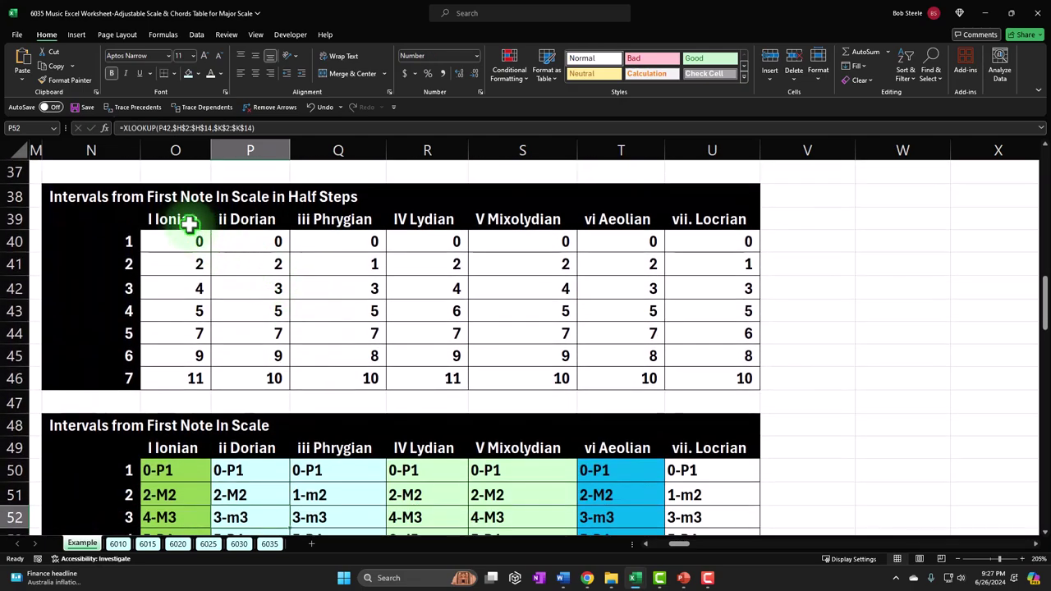
pyautogui.scroll(9, 192, 240)
pyautogui.scroll(3, 192, 239)
pyautogui.moveTo(194, 219); pyautogui.dragTo(194, 242)
pyautogui.scroll(-12, 194, 241)
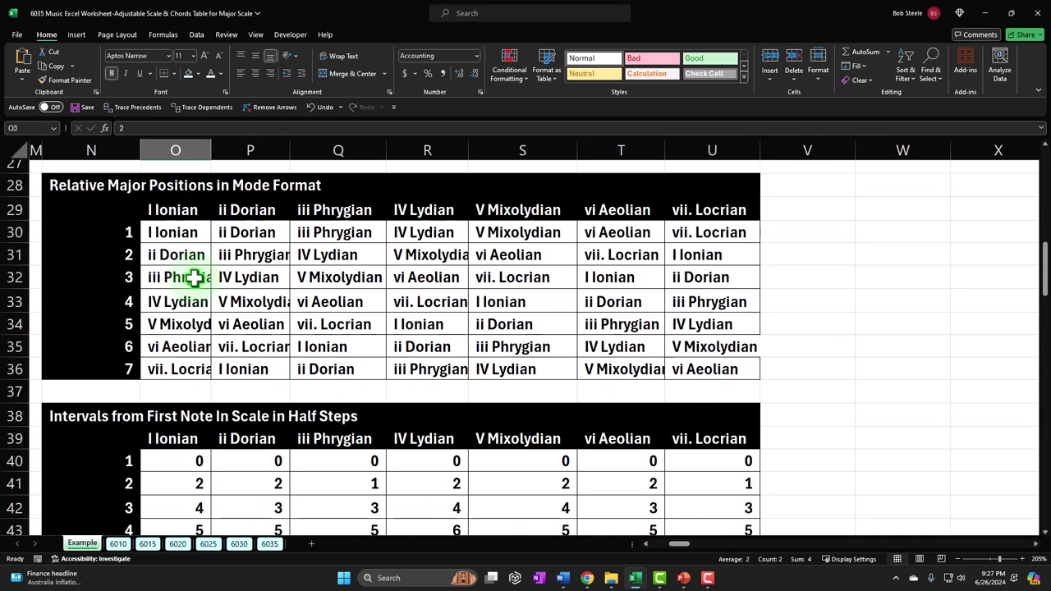
pyautogui.click(189, 261)
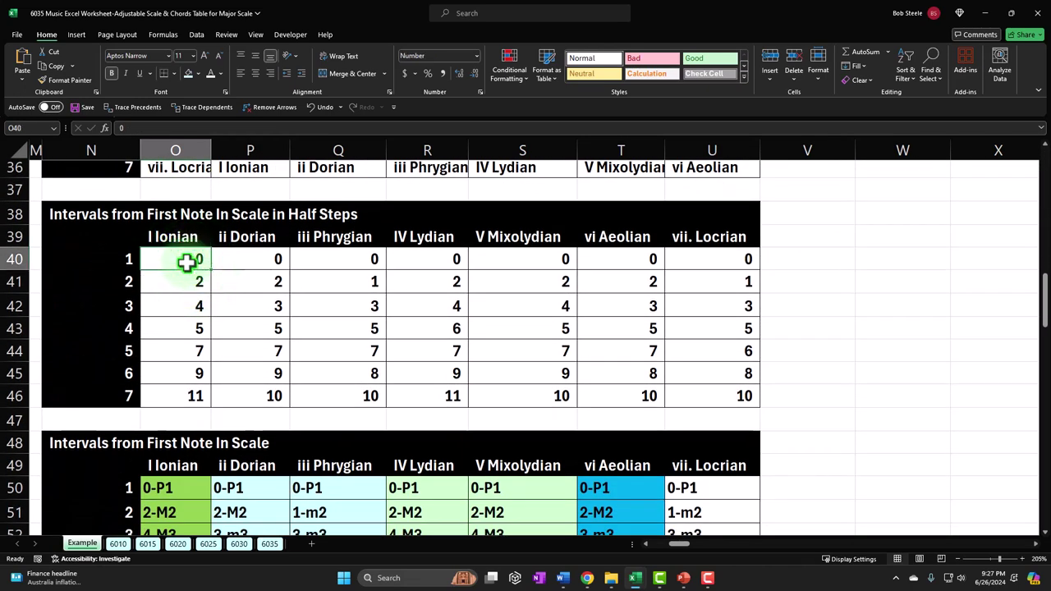
pyautogui.press('Left')
pyautogui.press('Down')
pyautogui.press('Down')
pyautogui.press('Down')
pyautogui.press('Down')
pyautogui.press('Down')
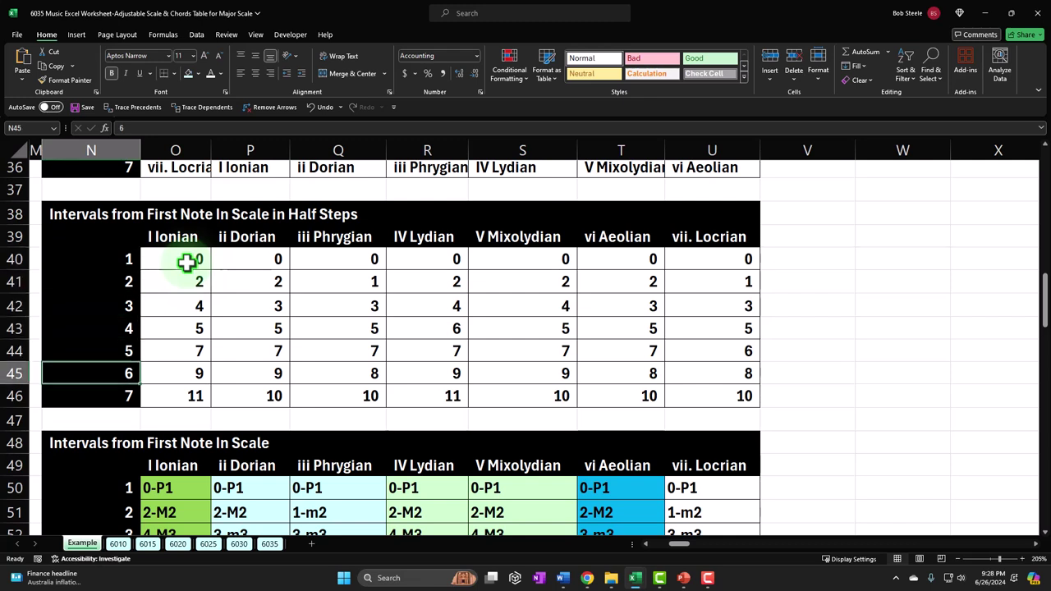
pyautogui.click(187, 232)
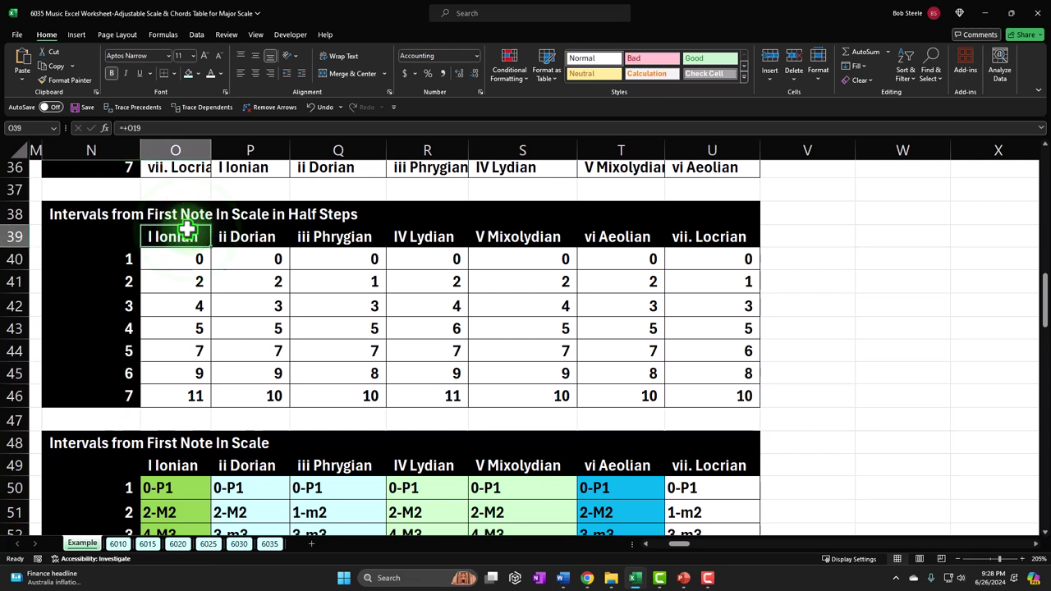
pyautogui.press('Right')
pyautogui.press('Right')
pyautogui.press('Right')
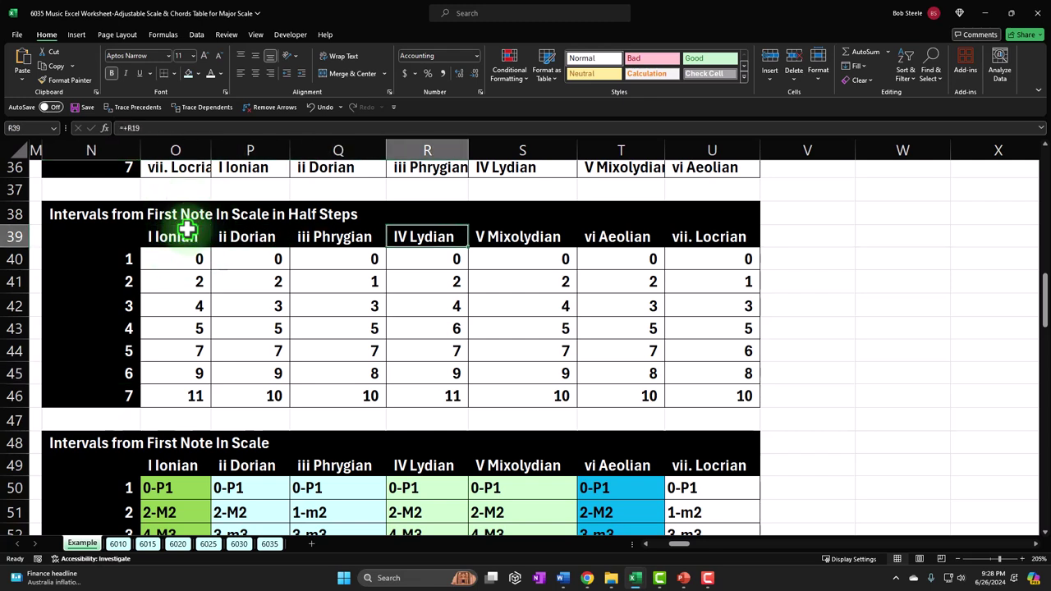
pyautogui.press('Left')
pyautogui.press('Left')
pyautogui.press('Left')
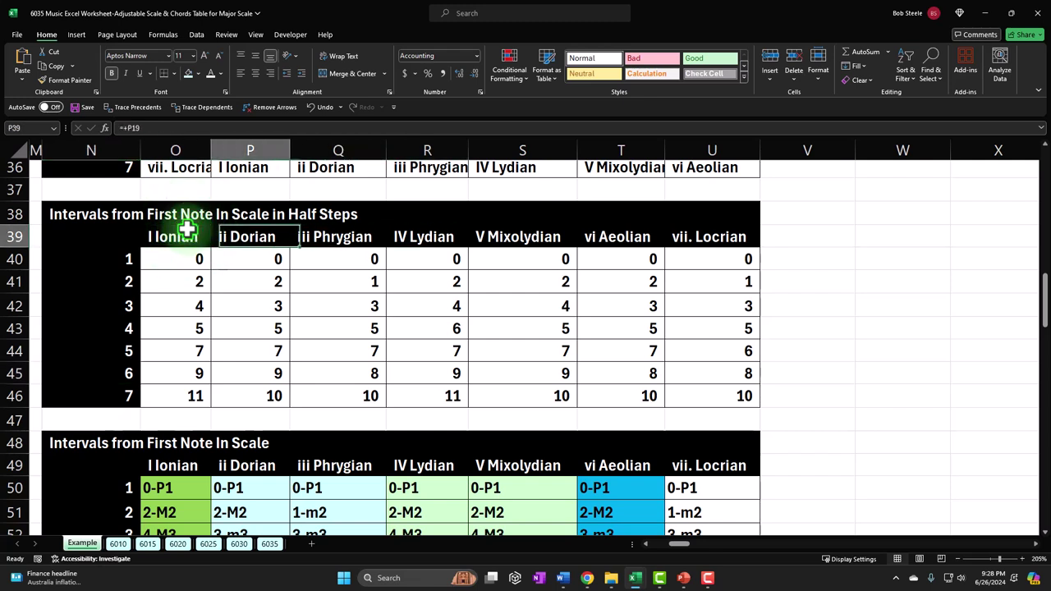
pyautogui.press('Down')
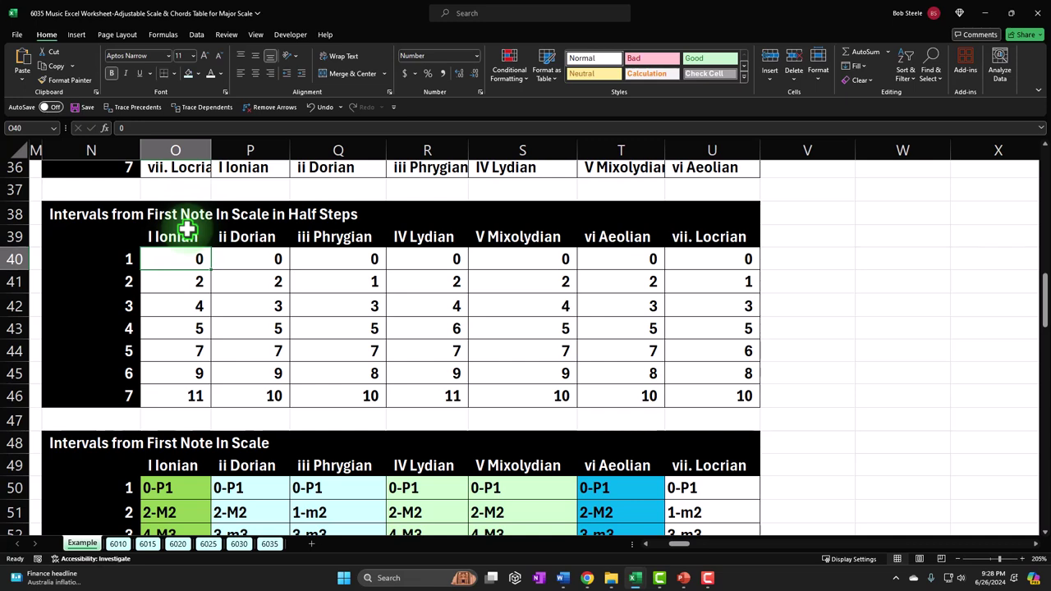
pyautogui.scroll(-2, 198, 271)
pyautogui.click(196, 349)
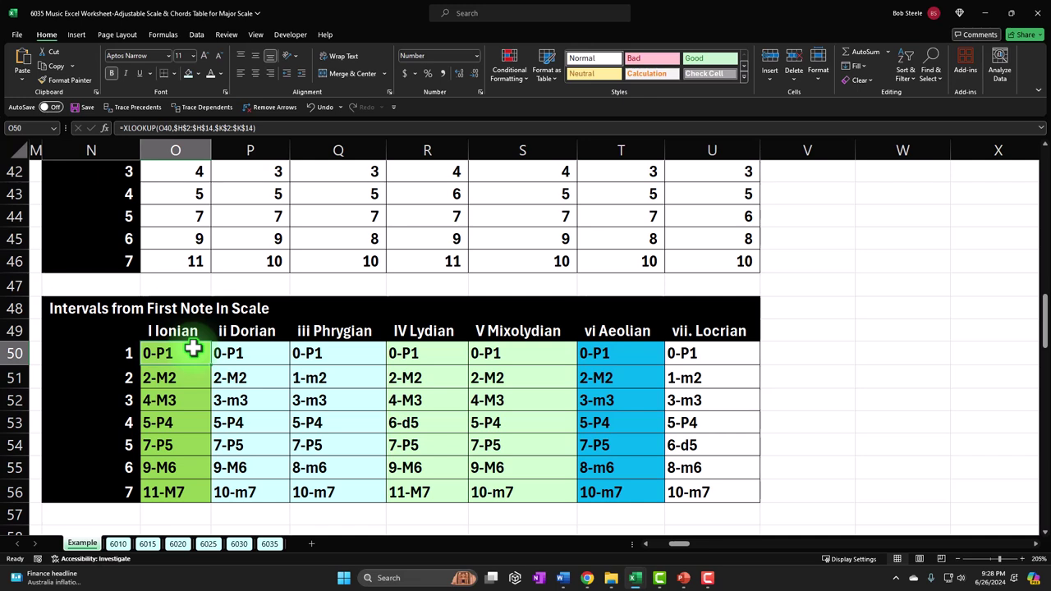
pyautogui.press('Down')
pyautogui.press('Down')
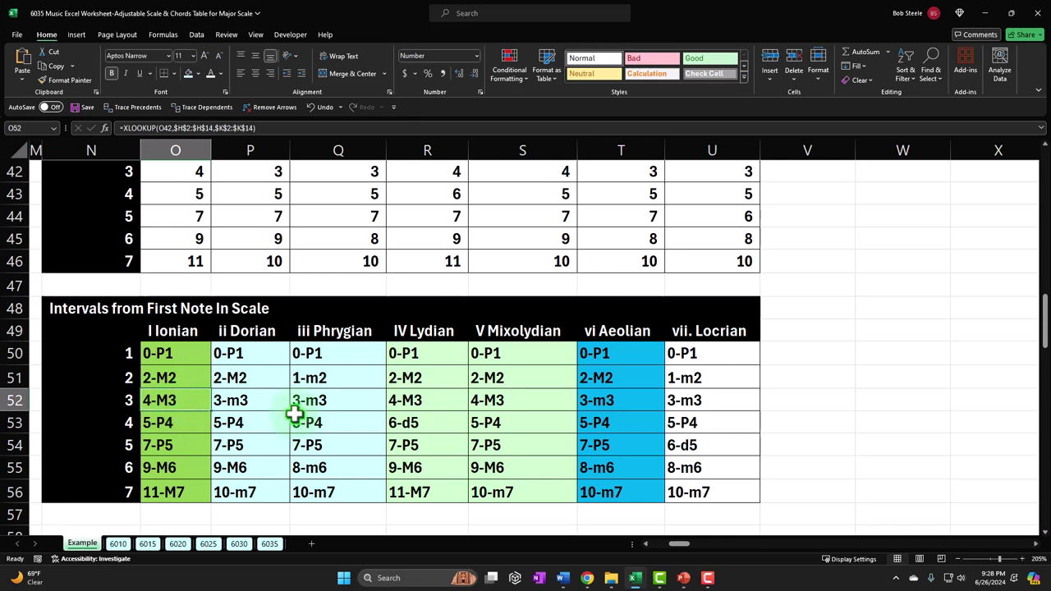
pyautogui.click(121, 401)
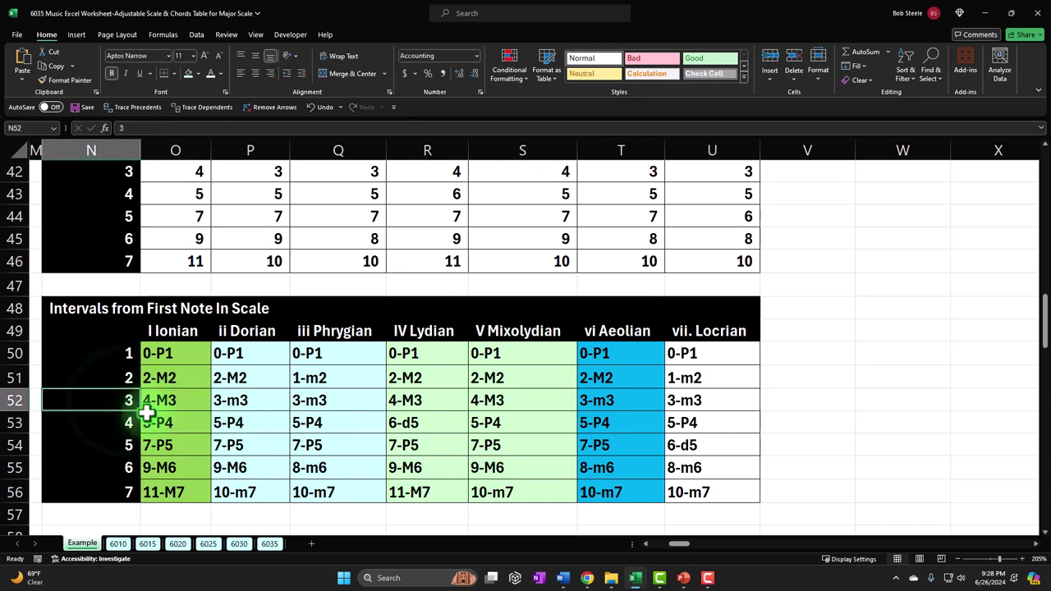
# Step: Inspect the Major/Ionian table's mode numbers, interval lookups and the AG2 wrap-at-12 formula
pyautogui.scroll(14, 484, 423)
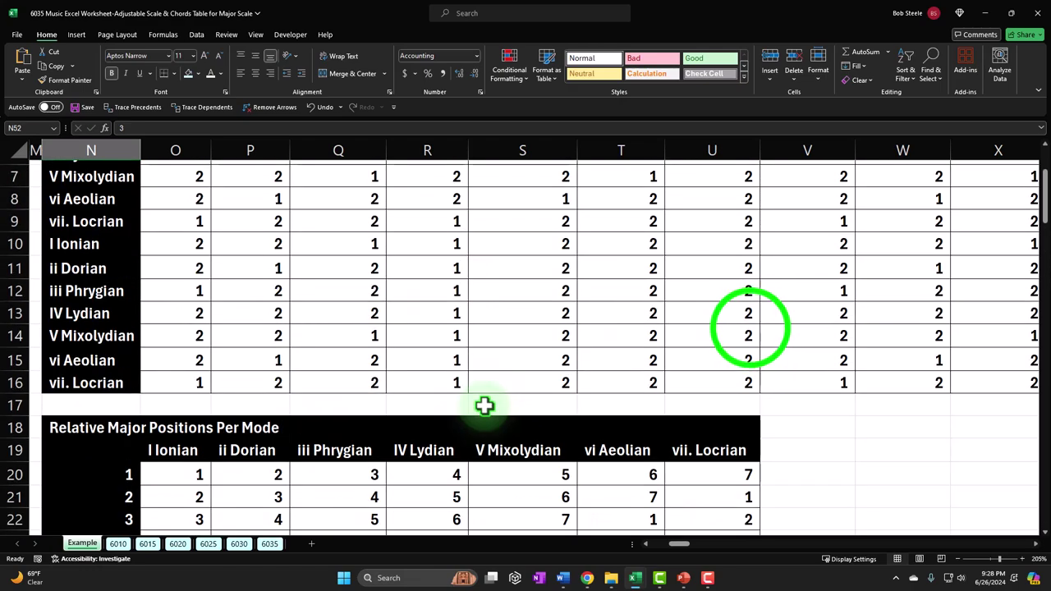
pyautogui.click(746, 328)
pyautogui.press('Right')
pyautogui.press('Right')
pyautogui.press('Right')
pyautogui.press('Right')
pyautogui.press('Right')
pyautogui.press('Right')
pyautogui.press('Right')
pyautogui.press('Right')
pyautogui.press('Right')
pyautogui.press('Right')
pyautogui.press('Right')
pyautogui.press('Right')
pyautogui.press('Right')
pyautogui.press('Right')
pyautogui.press('Right')
pyautogui.press('Right')
pyautogui.press('Right')
pyautogui.press('Right')
pyautogui.press('Right')
pyautogui.press('Right')
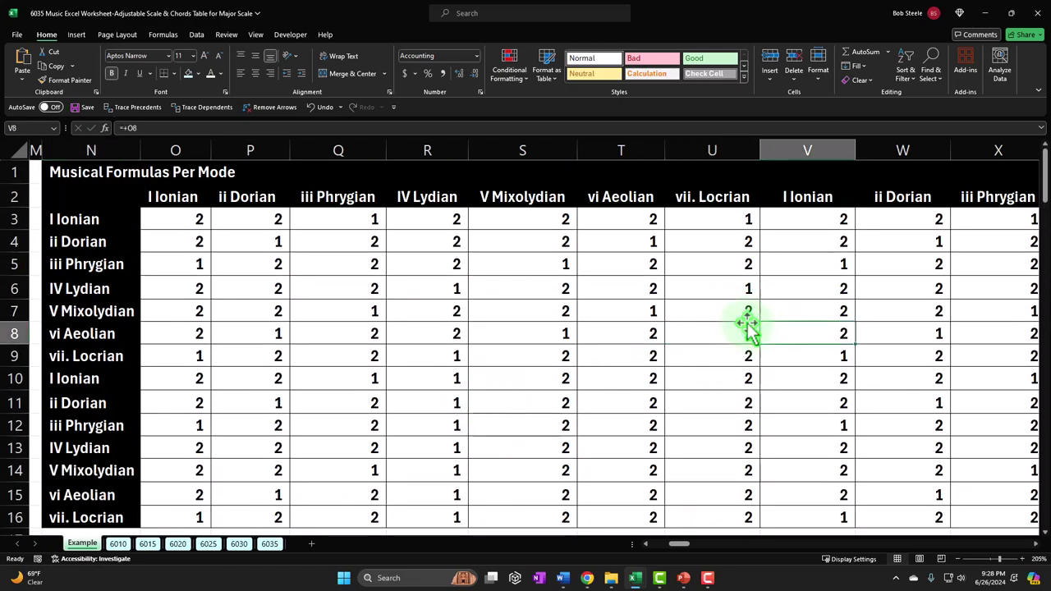
pyautogui.press('Right')
pyautogui.press('Right')
pyautogui.press('Right')
pyautogui.press('Right')
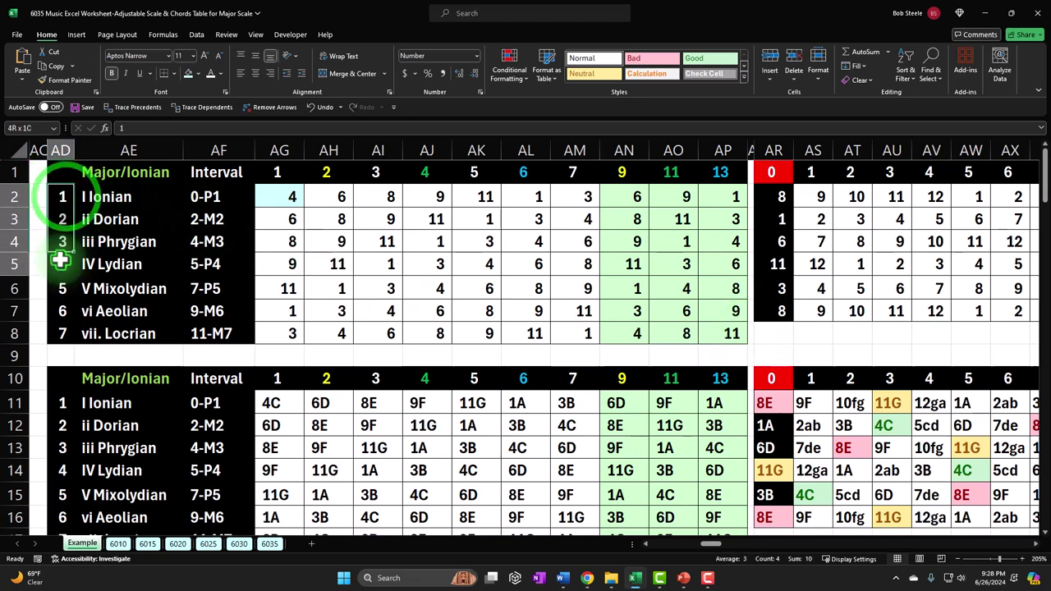
pyautogui.moveTo(136, 197); pyautogui.dragTo(133, 296)
pyautogui.moveTo(219, 198); pyautogui.dragTo(232, 315)
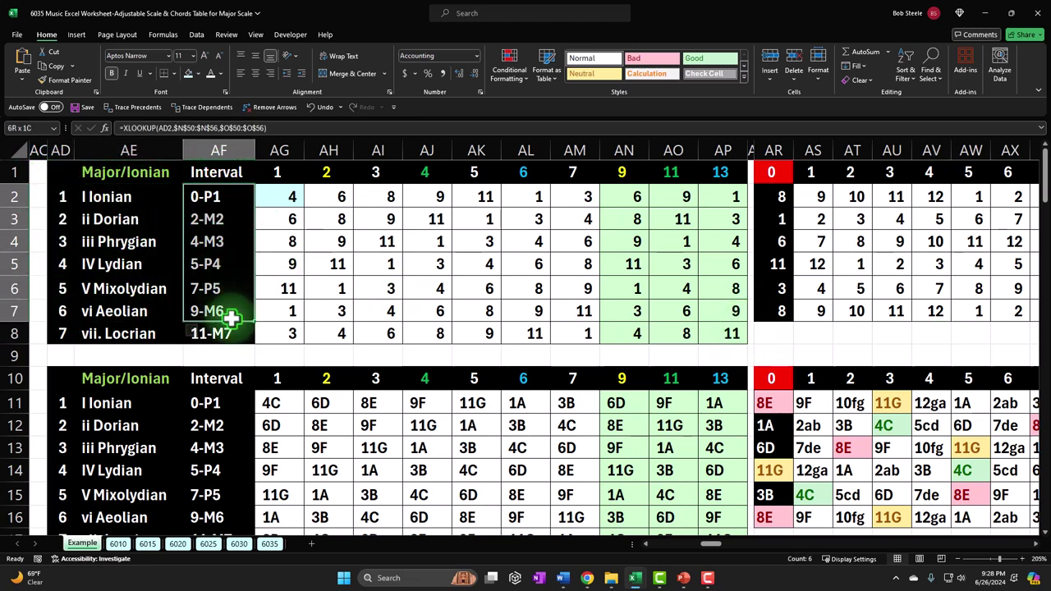
pyautogui.doubleClick(279, 198)
pyautogui.press('Return')
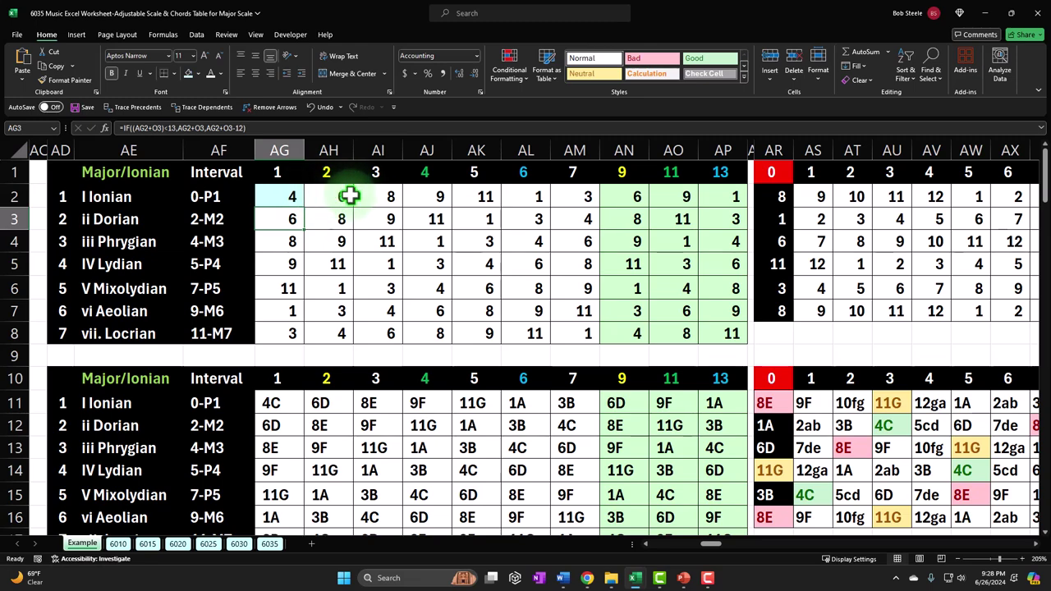
# Step: Check the AG11 note-name lookup and last cumulative step formula, then go to sheet 6035
pyautogui.scroll(-2, 350, 195)
pyautogui.doubleClick(278, 269)
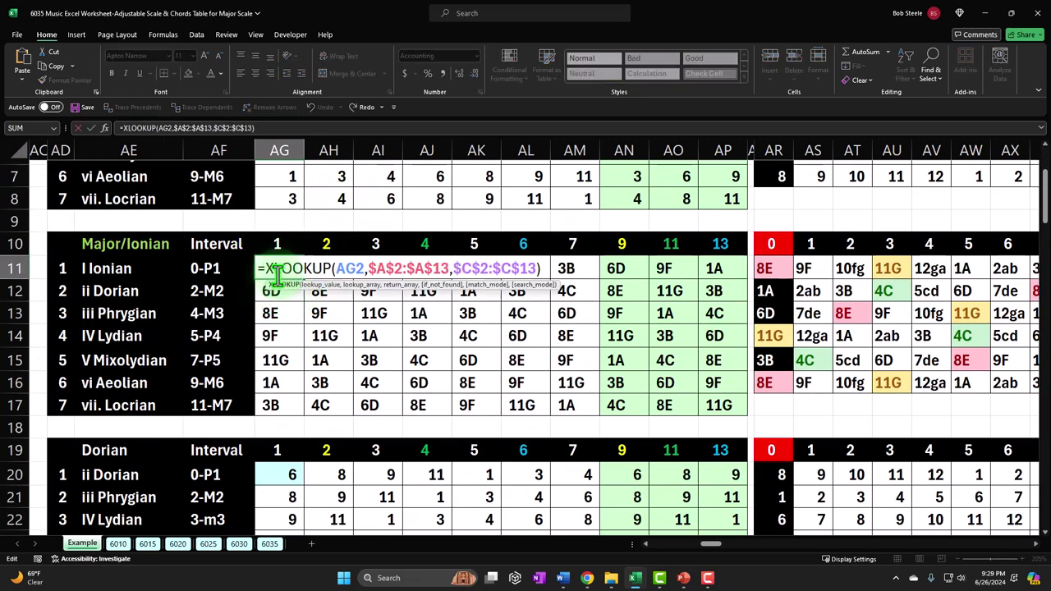
pyautogui.press('Escape')
pyautogui.click(291, 197)
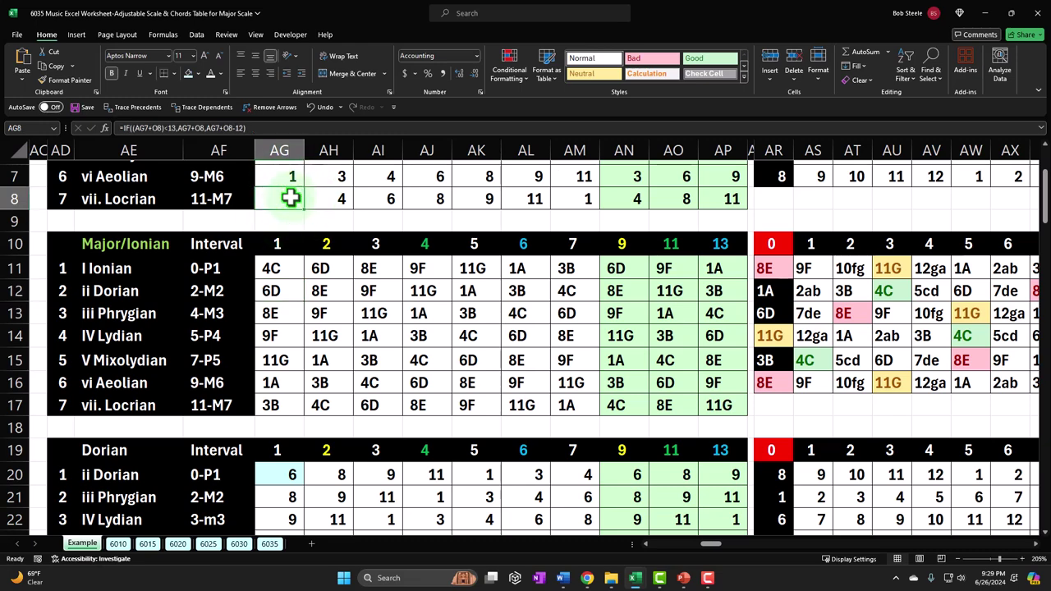
pyautogui.click(277, 270)
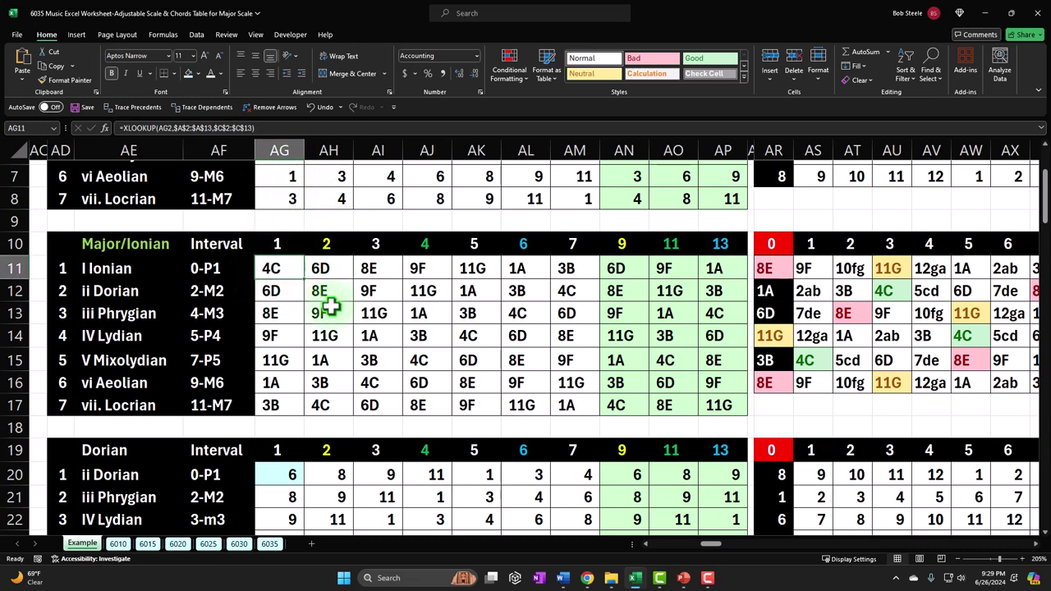
pyautogui.click(269, 544)
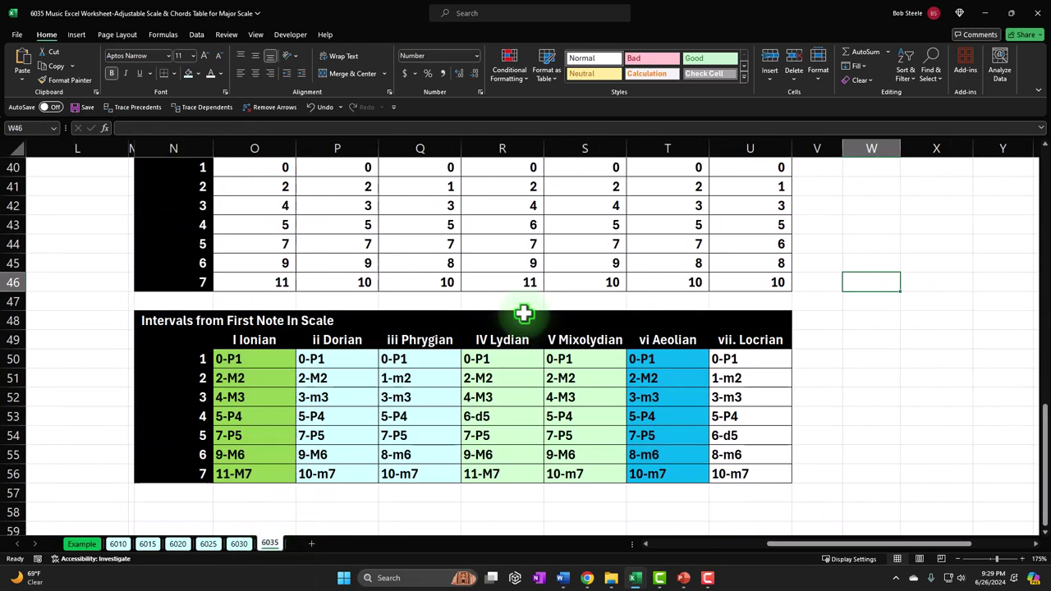
# Step: Scan across the 6035 sheet's Musical Formulas Per Mode grid to its right edge and back
pyautogui.scroll(13, 524, 313)
pyautogui.click(697, 240)
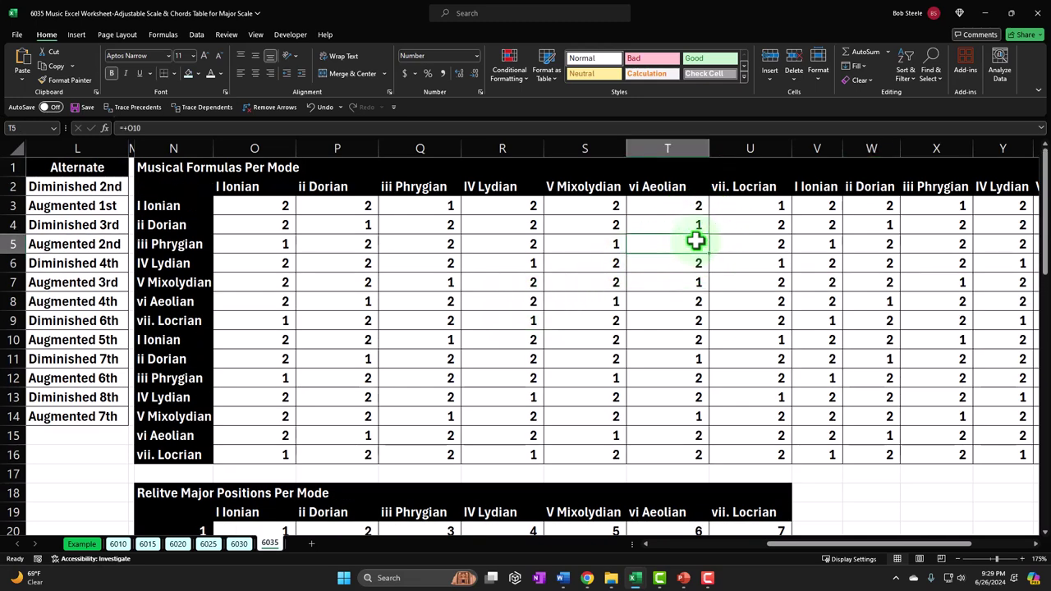
pyautogui.press('Right')
pyautogui.press('Right')
pyautogui.press('Right')
pyautogui.press('Right')
pyautogui.press('Right')
pyautogui.press('Right')
pyautogui.press('Right')
pyautogui.press('Right')
pyautogui.press('Right')
pyautogui.press('Right')
pyautogui.press('Right')
pyautogui.press('Right')
pyautogui.press('Right')
pyautogui.press('Right')
pyautogui.press('Right')
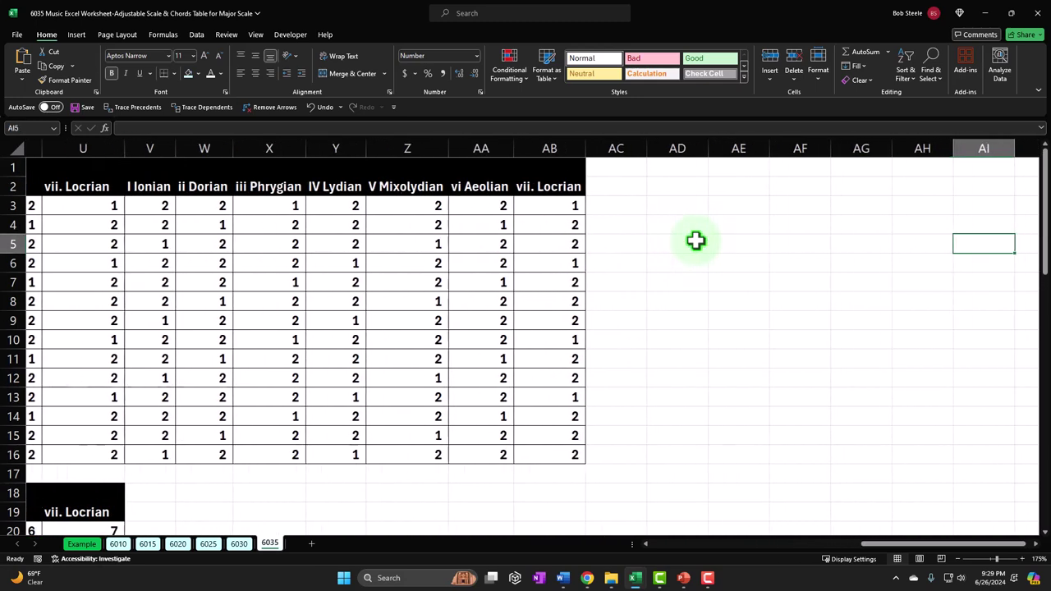
pyautogui.press('Right')
pyautogui.press('Right')
pyautogui.press('Right')
pyautogui.press('Right')
pyautogui.press('Left')
pyautogui.press('Left')
pyautogui.press('Left')
pyautogui.press('Left')
pyautogui.press('Left')
pyautogui.press('Left')
pyautogui.press('Left')
pyautogui.press('Left')
pyautogui.press('Left')
pyautogui.press('Left')
pyautogui.press('Left')
pyautogui.press('Left')
pyautogui.press('Left')
pyautogui.press('Left')
pyautogui.press('Left')
pyautogui.press('Left')
pyautogui.press('Left')
pyautogui.press('Left')
pyautogui.press('Left')
pyautogui.press('Left')
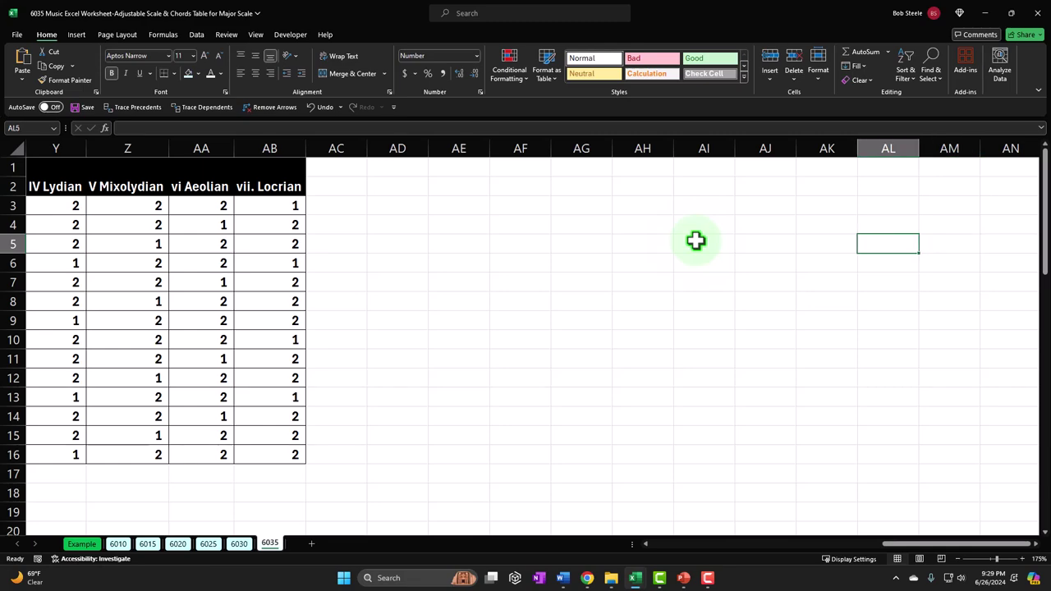
pyautogui.press('Left')
pyautogui.press('Left')
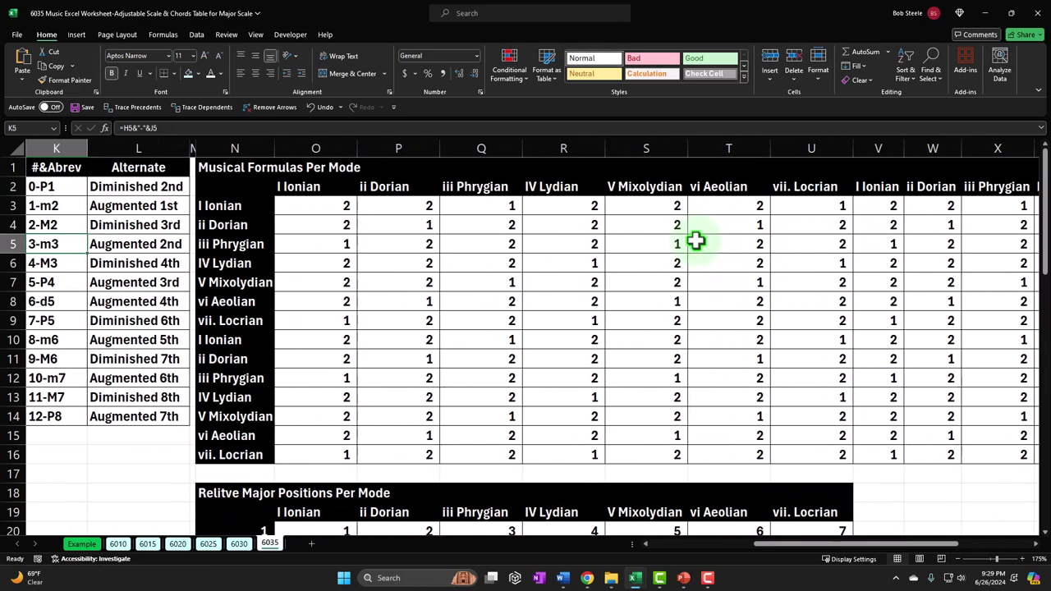
# Step: Copy column M's narrow spacer formatting onto column AC with Format Painter and go to AD2
pyautogui.click(193, 145)
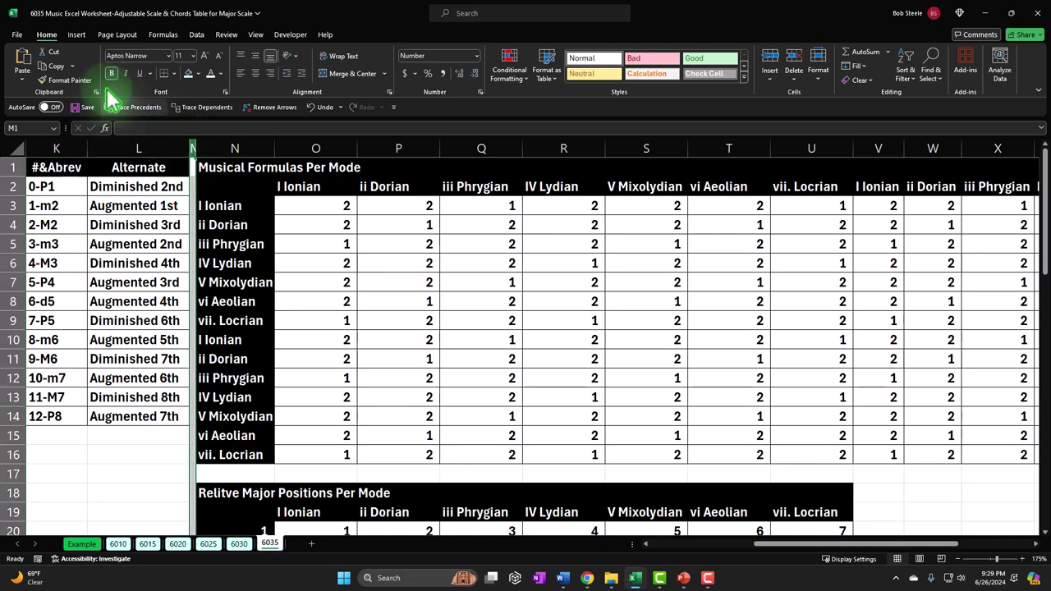
pyautogui.click(59, 80)
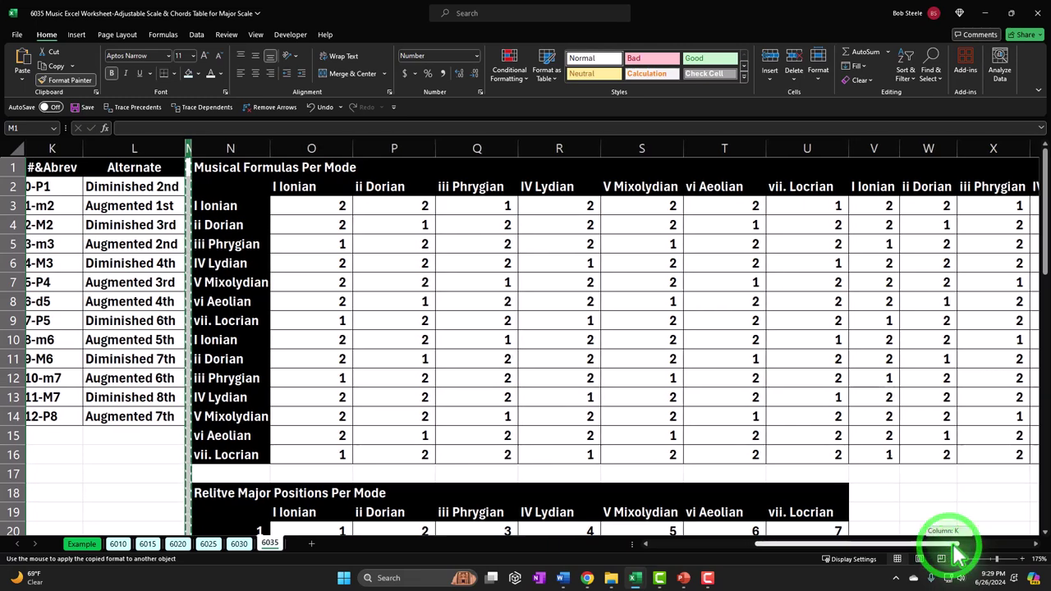
pyautogui.moveTo(953, 545); pyautogui.dragTo(1048, 542)
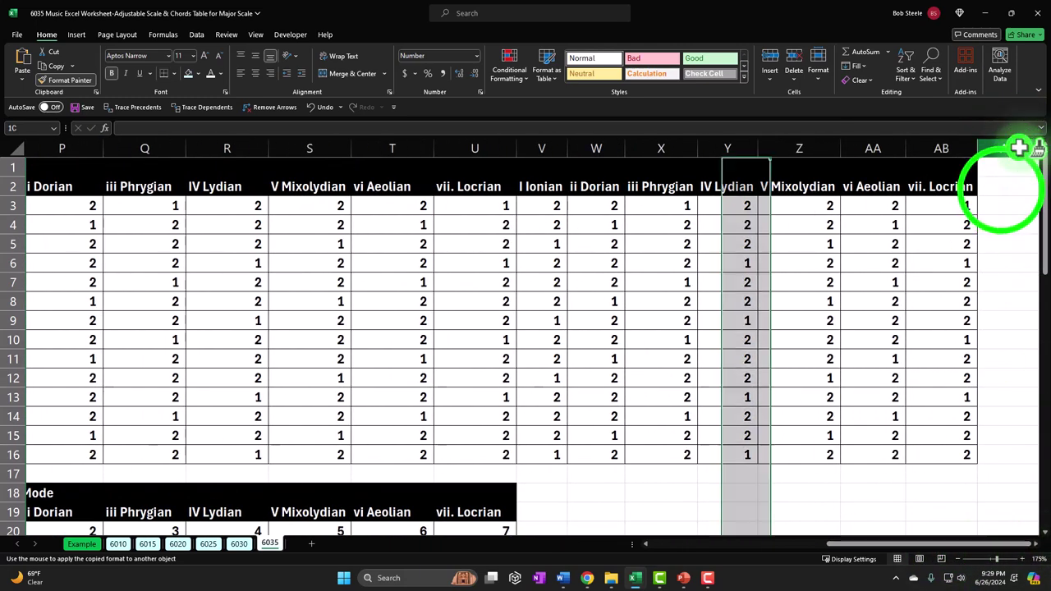
pyautogui.click(1003, 187)
pyautogui.press('Right')
pyautogui.press('Right')
pyautogui.press('Right')
pyautogui.press('Right')
pyautogui.press('Right')
pyautogui.press('Right')
pyautogui.press('Right')
pyautogui.press('Right')
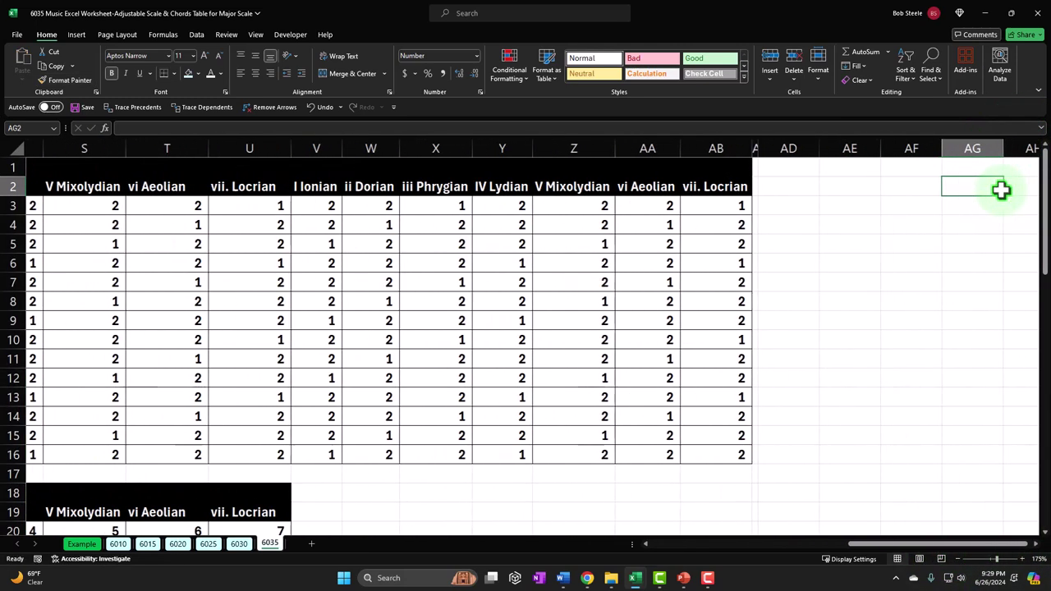
pyautogui.press('Left')
pyautogui.press('Left')
pyautogui.press('Left')
pyautogui.press('Left')
pyautogui.press('Left')
pyautogui.press('Left')
pyautogui.press('Left')
pyautogui.press('Left')
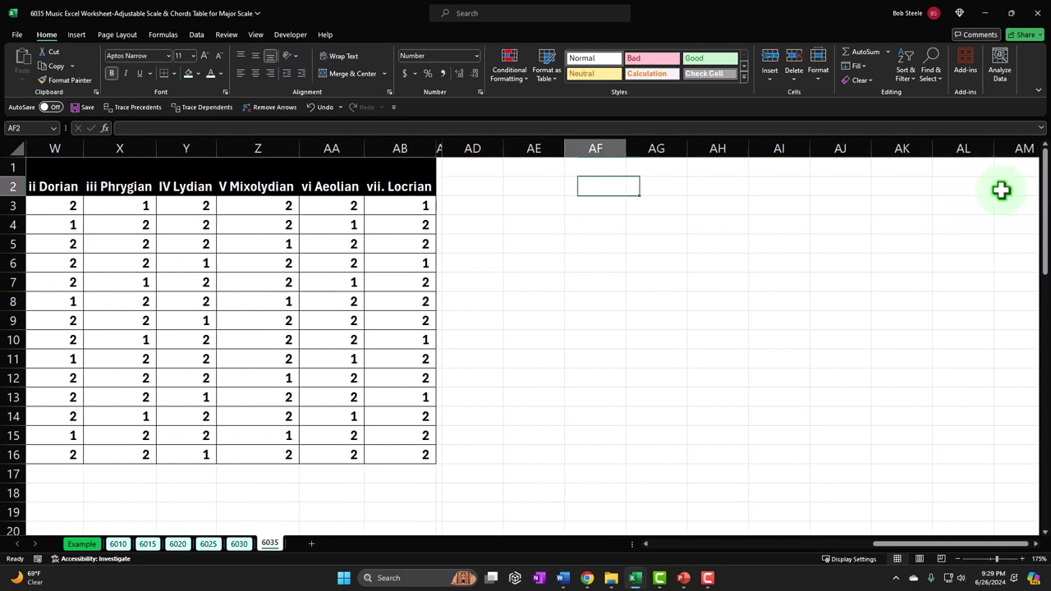
pyautogui.press('Up')
pyautogui.press('Right')
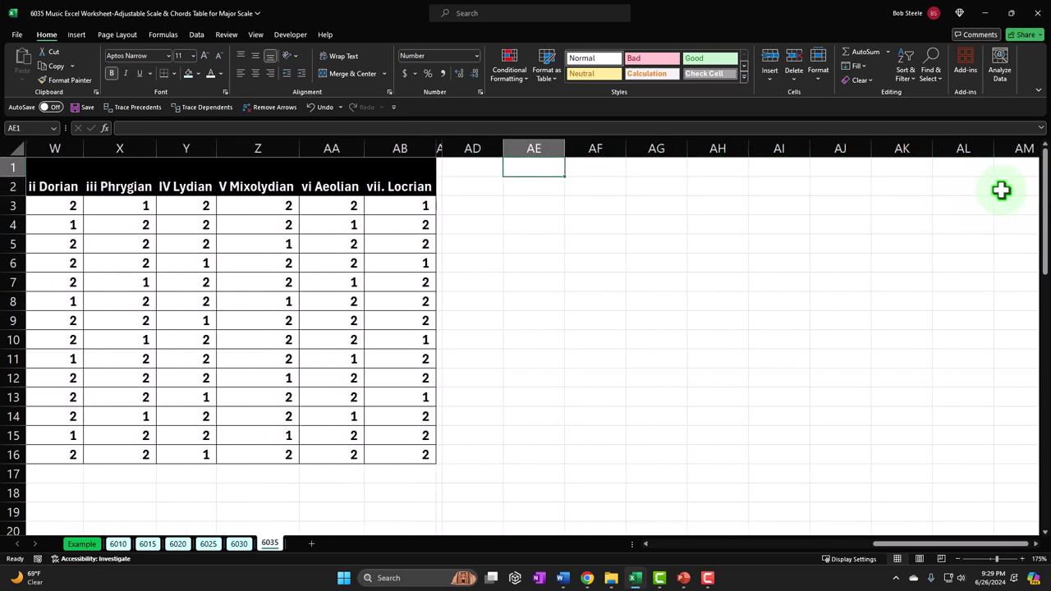
pyautogui.press('Down')
pyautogui.press('Left')
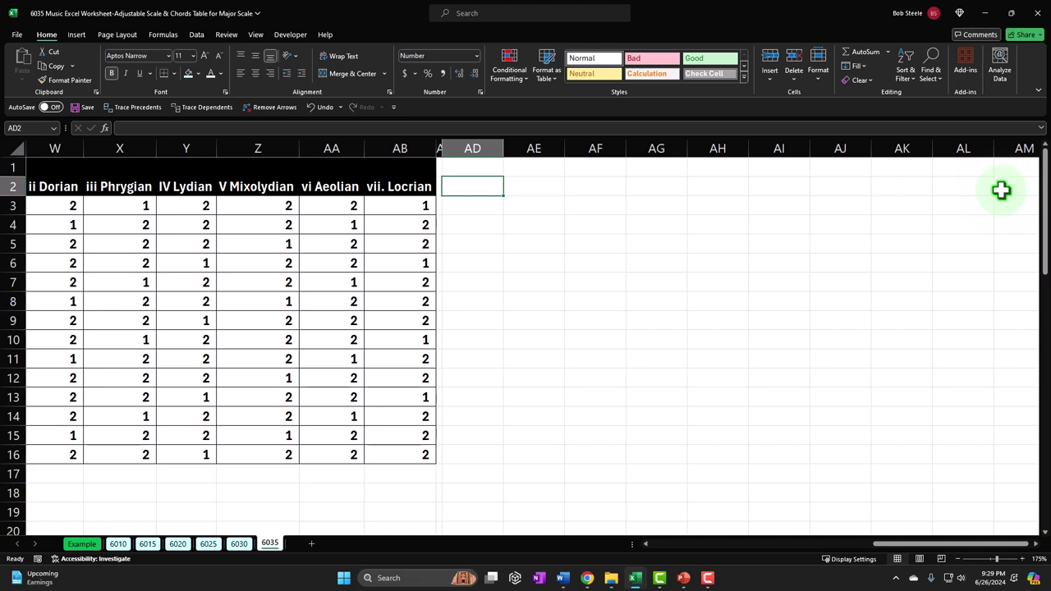
# Step: Enter 1 and 2 in AD2:AD3 and fill the series down to 7 in AD8
pyautogui.write('1')
pyautogui.press('Return')
pyautogui.write('2')
pyautogui.press('Return')
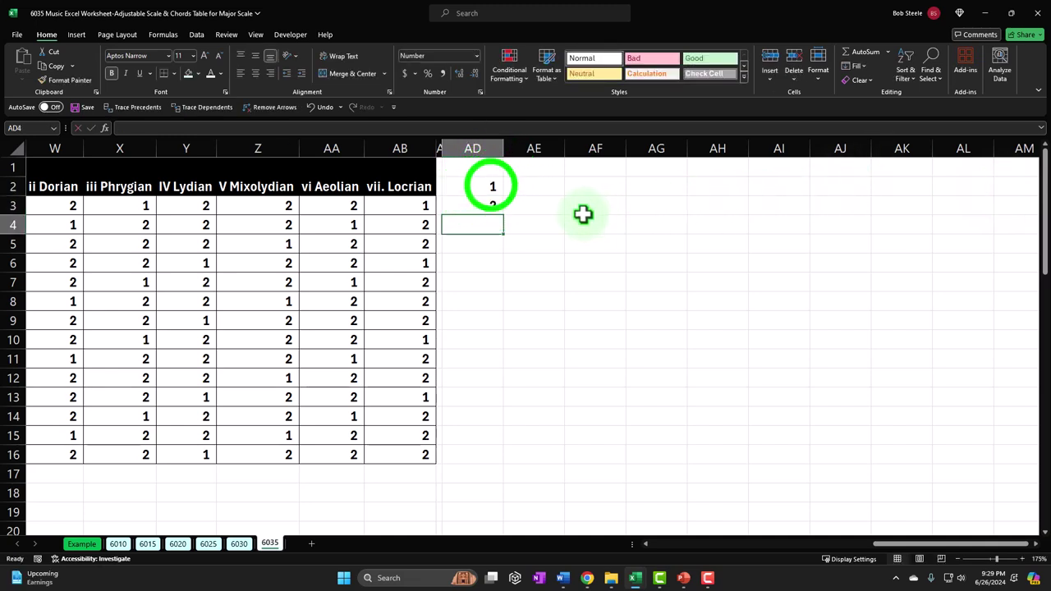
pyautogui.moveTo(488, 186); pyautogui.dragTo(504, 306)
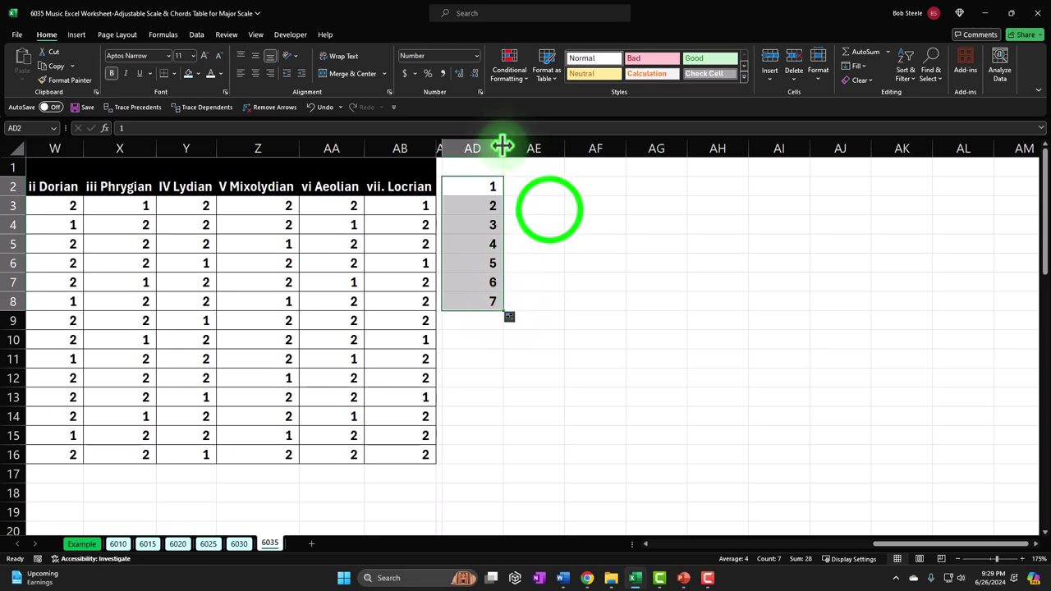
pyautogui.click(550, 211)
# Step: Zoom to 190% and AutoFit column AD to its numbers
pyautogui.scroll(1, 575, 246)
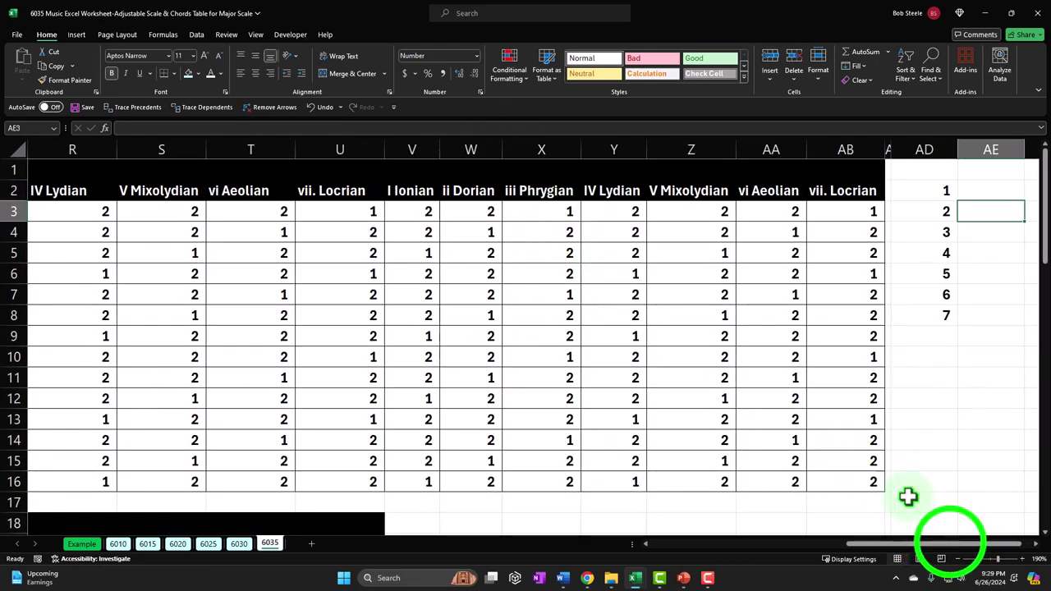
pyautogui.moveTo(951, 546); pyautogui.dragTo(1018, 548)
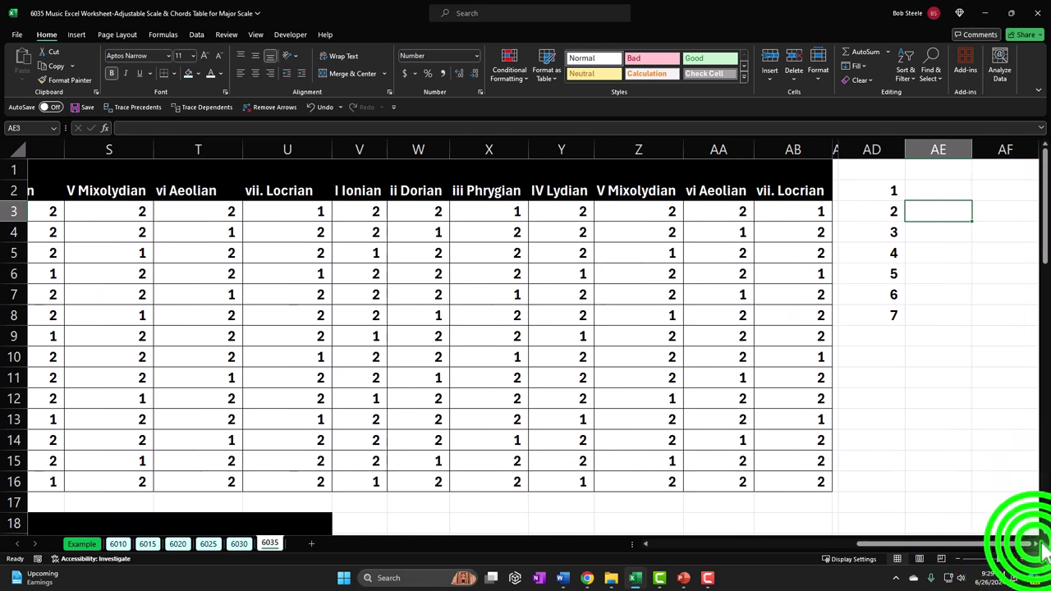
pyautogui.click(1036, 545)
pyautogui.click(1036, 545)
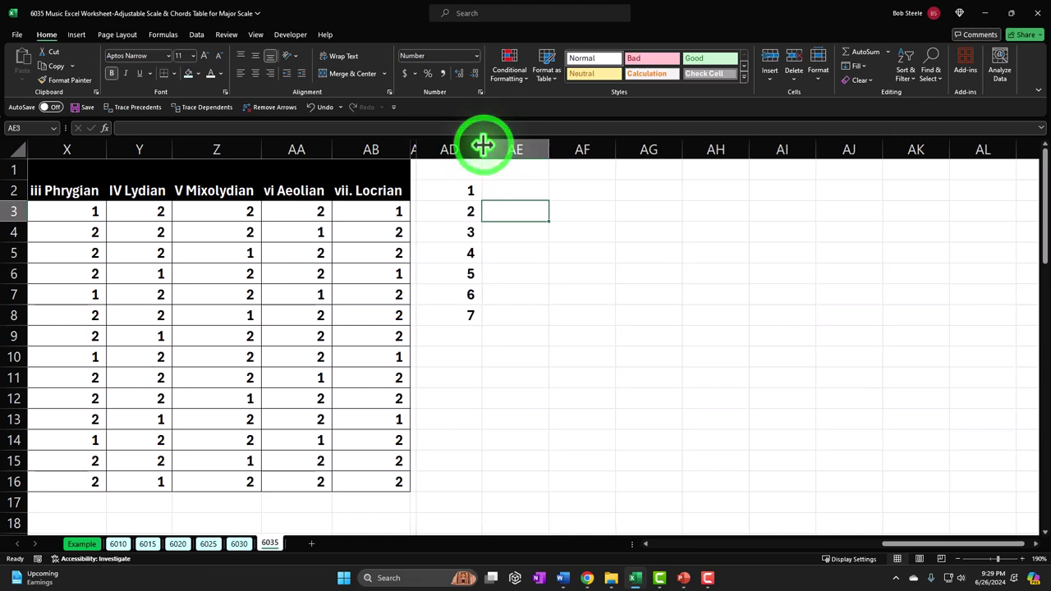
pyautogui.doubleClick(484, 146)
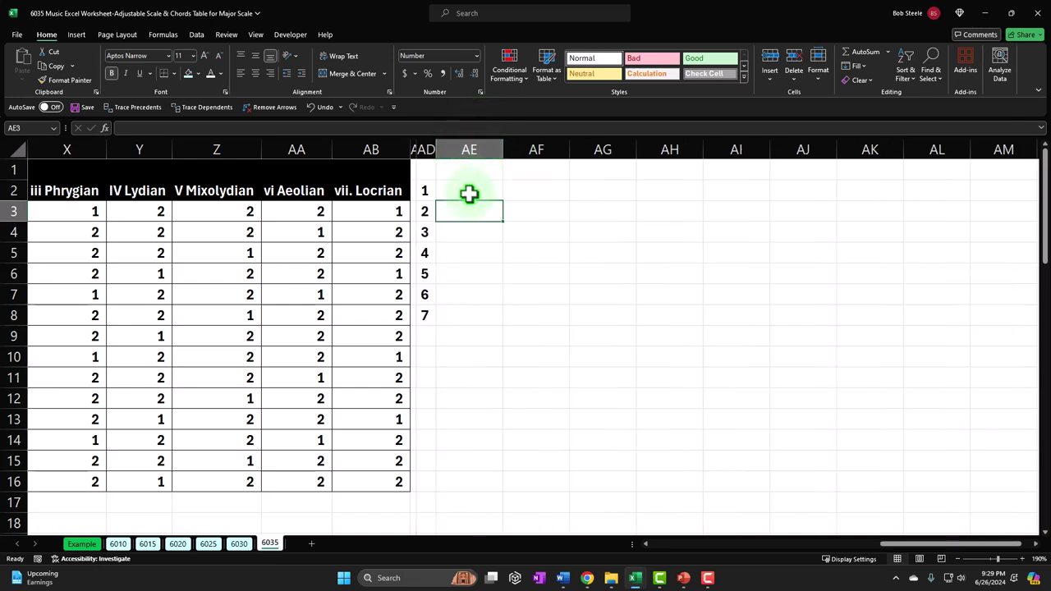
pyautogui.click(467, 175)
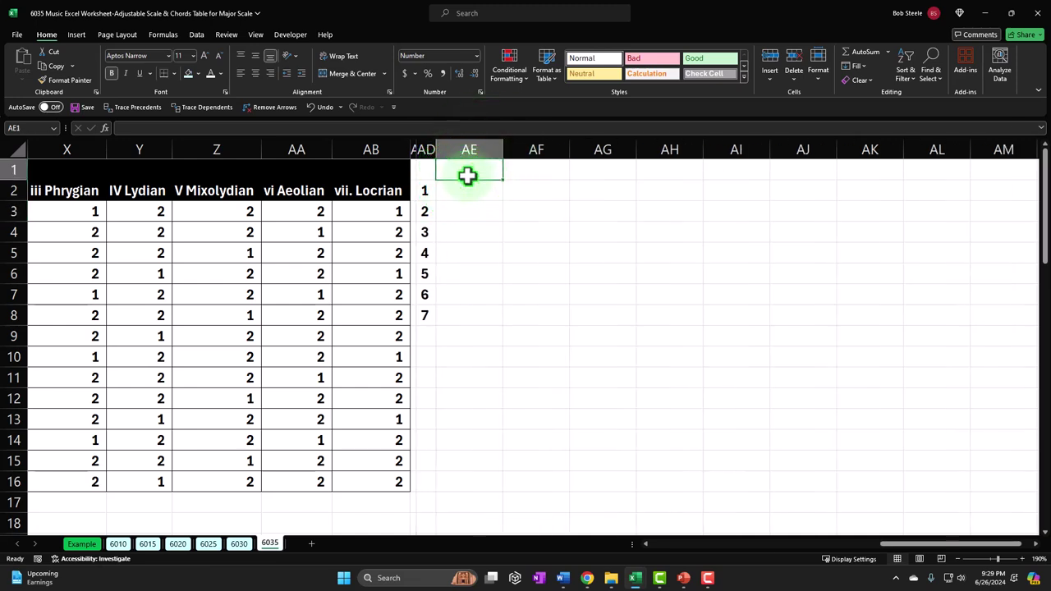
# Step: Type Major/Ionian in AE1, widen column AE, and enter Interval in AF1
pyautogui.write('Major/Ionian')
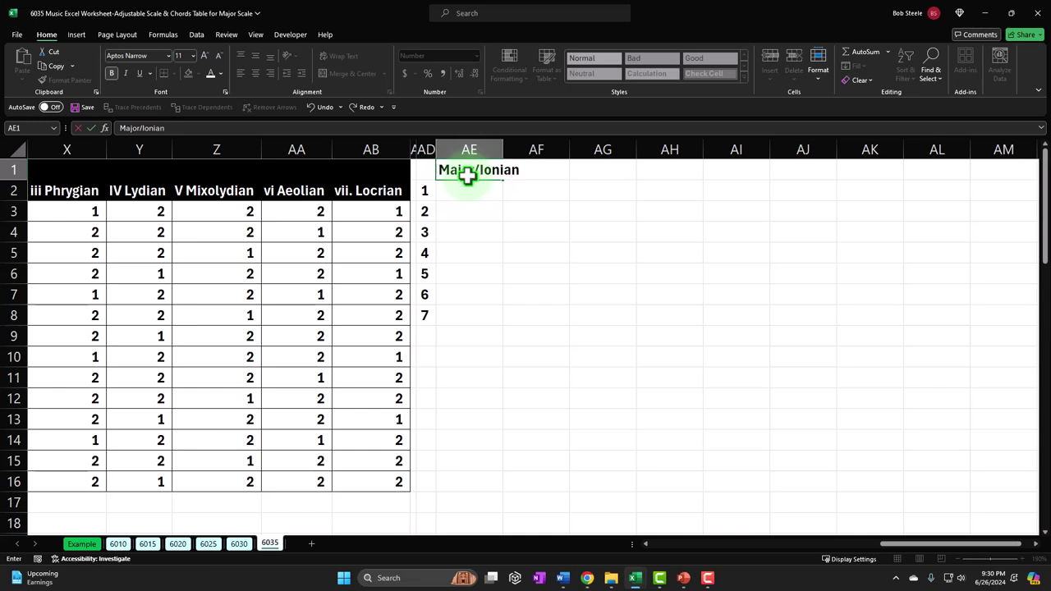
pyautogui.press('Return')
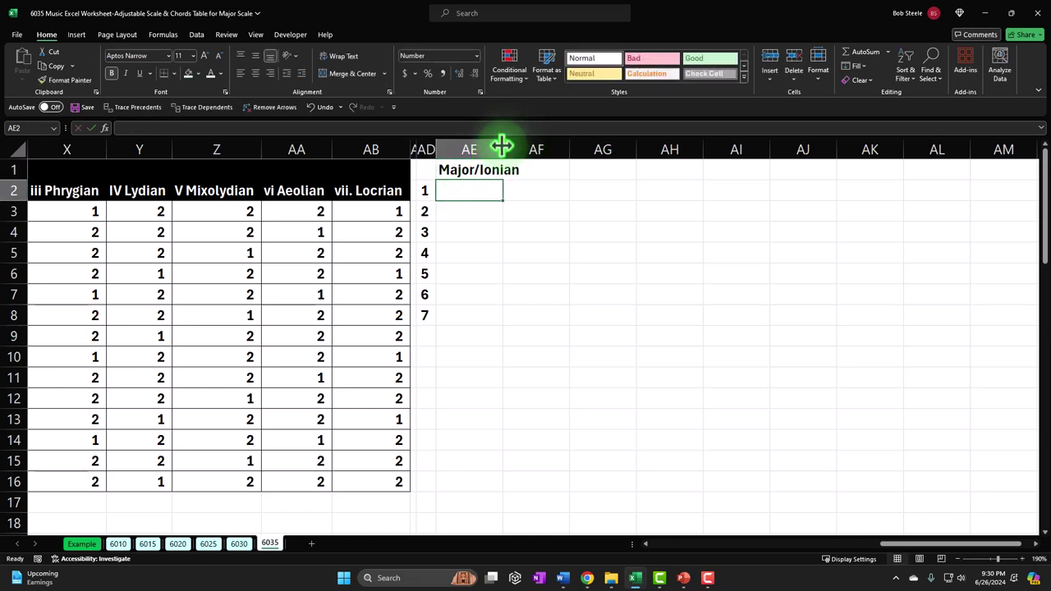
pyautogui.moveTo(502, 149); pyautogui.dragTo(531, 147)
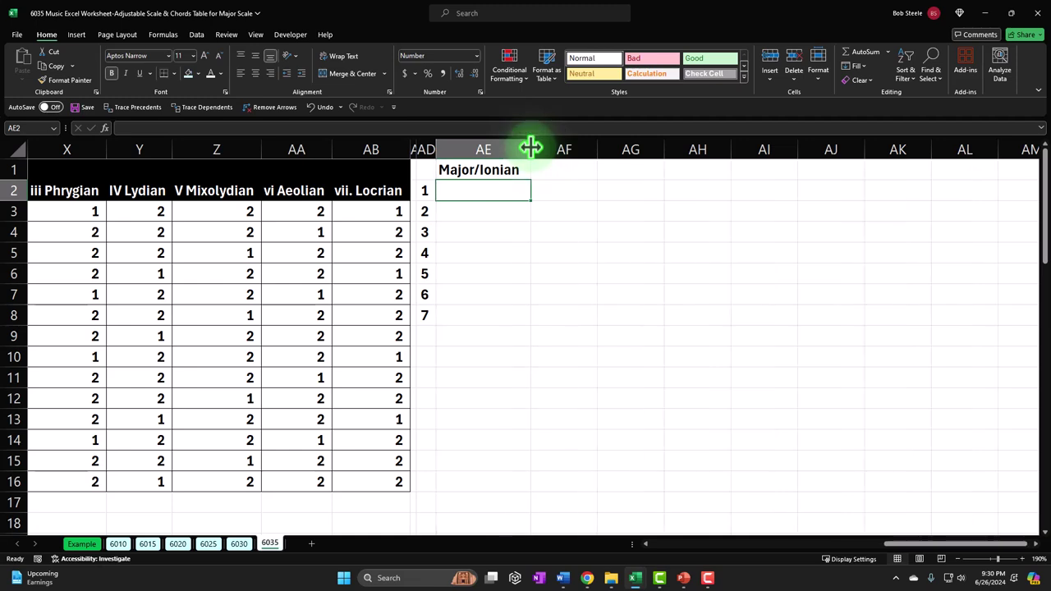
pyautogui.press('Up')
pyautogui.press('Right')
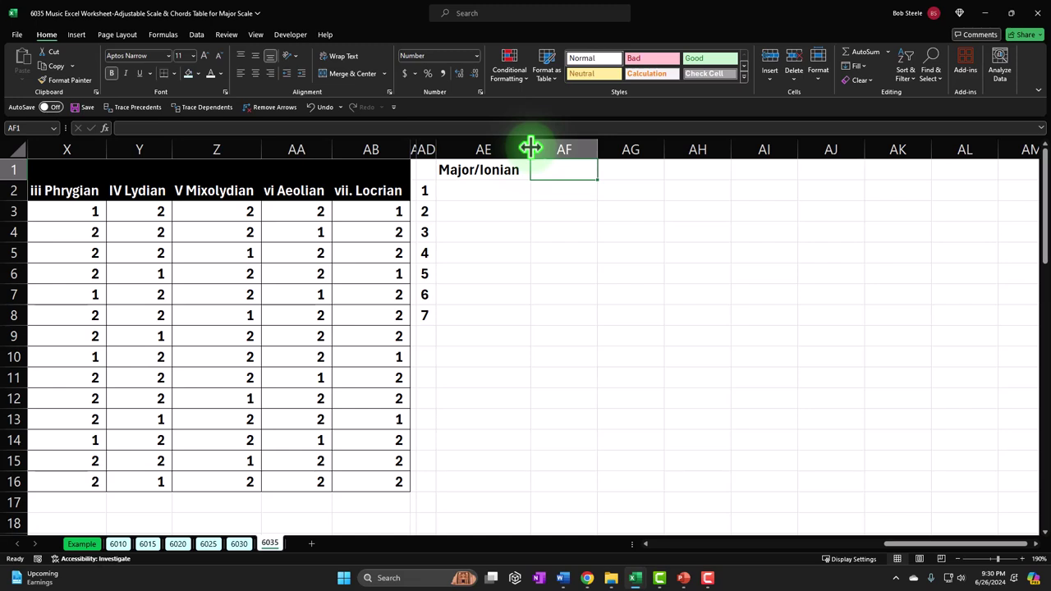
pyautogui.write('Interval')
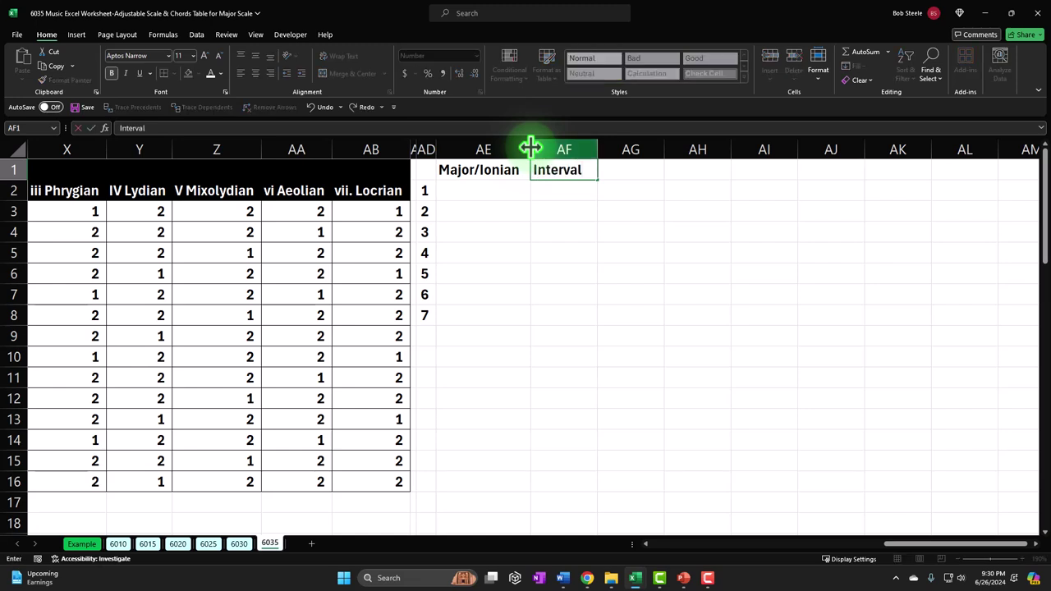
pyautogui.press('Tab')
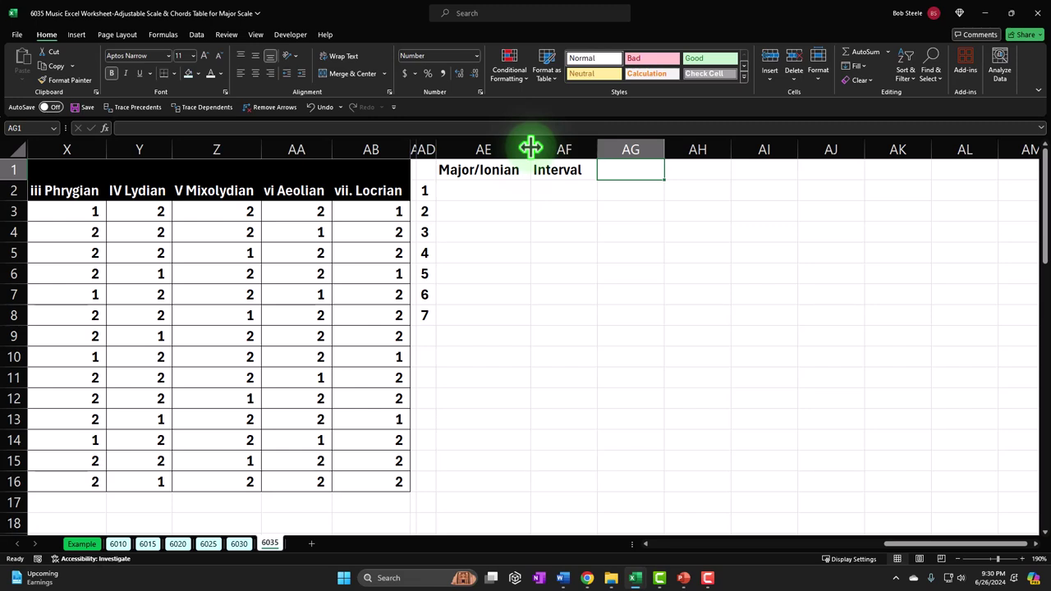
# Step: Enter 1 and 2 in AG1:AH1 and fill the series across to AN1
pyautogui.write('1')
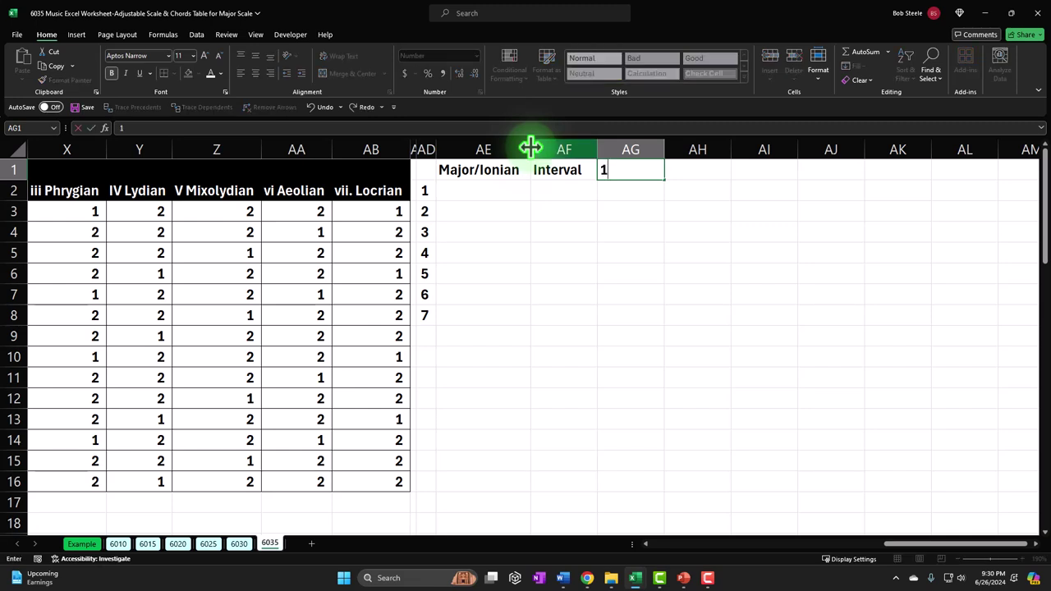
pyautogui.press('Tab')
pyautogui.write('2')
pyautogui.press('Tab')
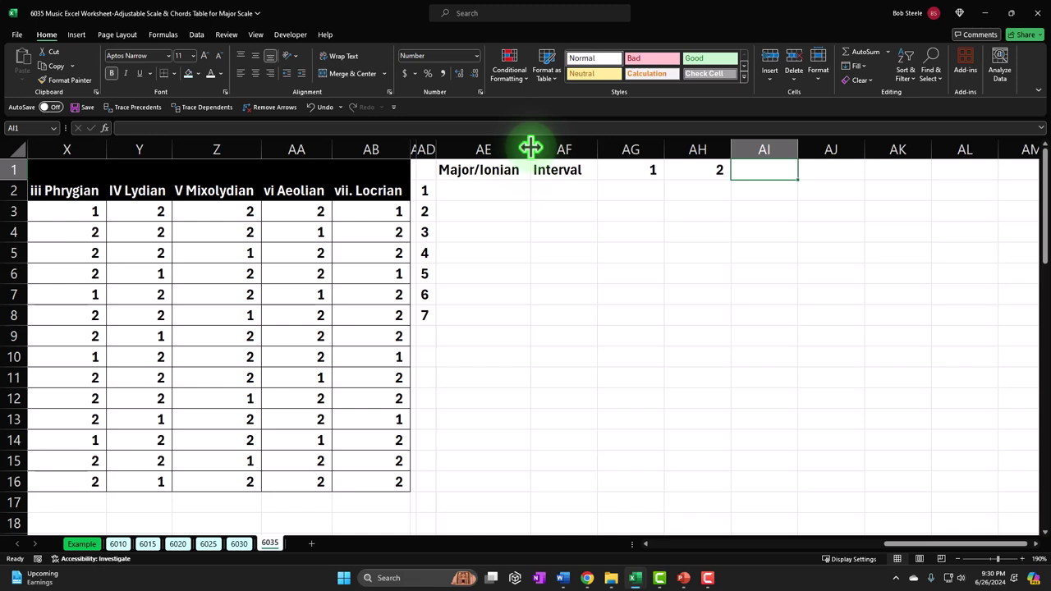
pyautogui.click(644, 174)
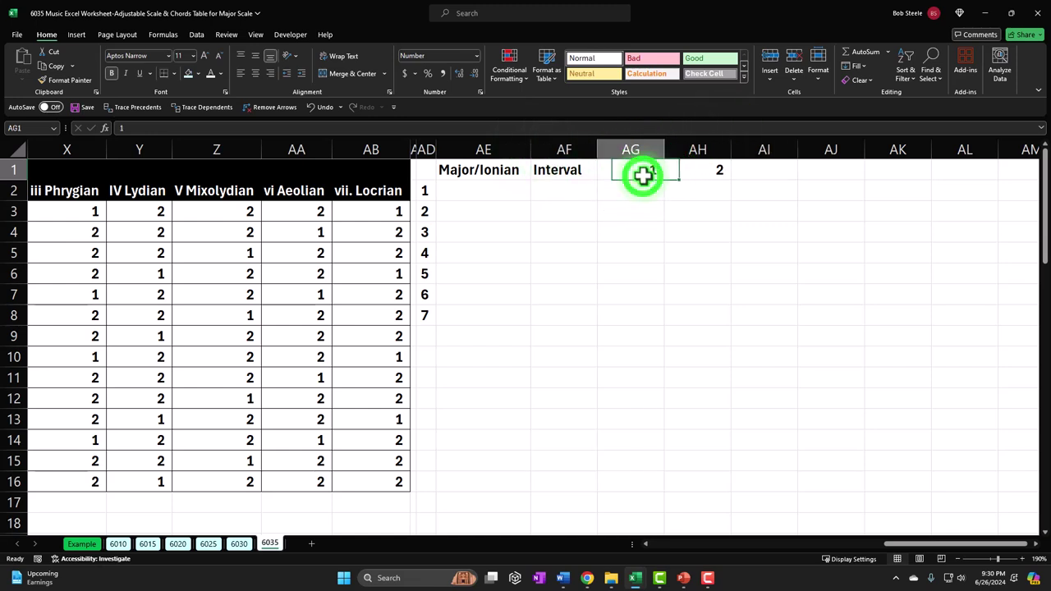
pyautogui.moveTo(644, 174); pyautogui.dragTo(869, 186)
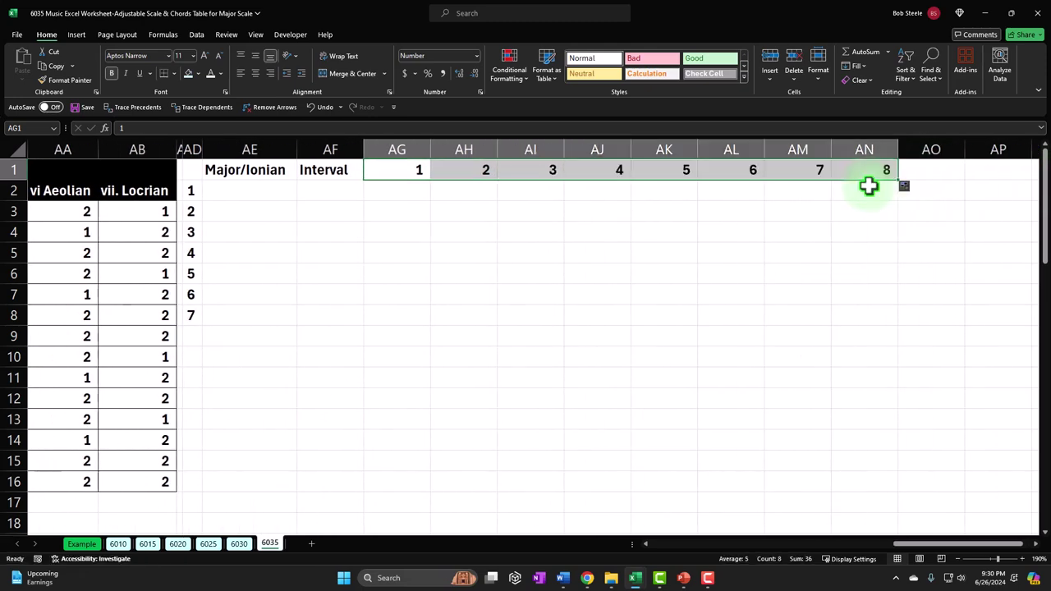
pyautogui.click(869, 168)
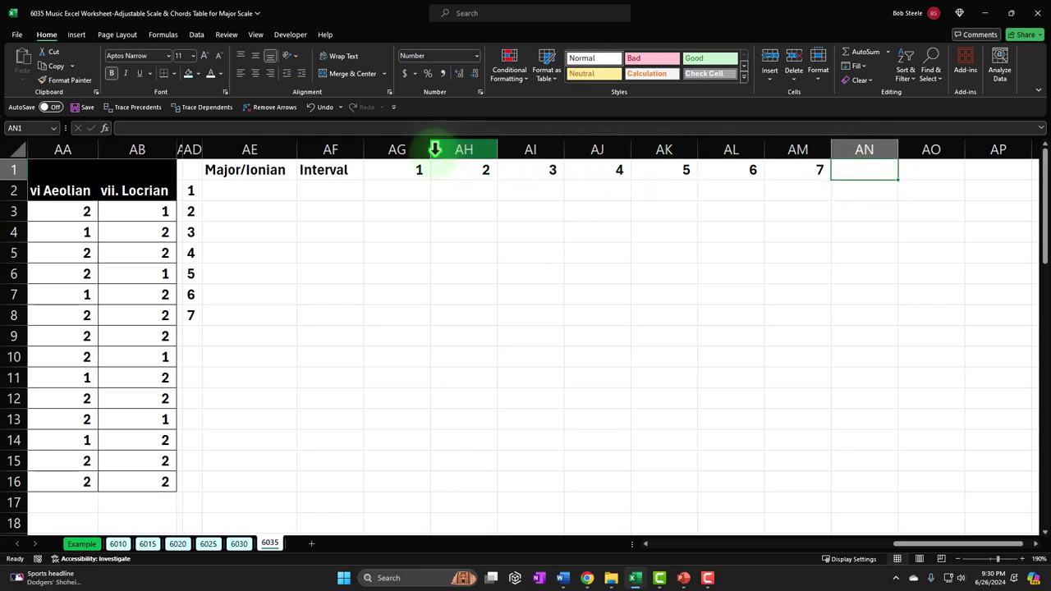
# Step: Narrow columns AG through AN together to one equal width
pyautogui.moveTo(403, 145); pyautogui.dragTo(859, 147)
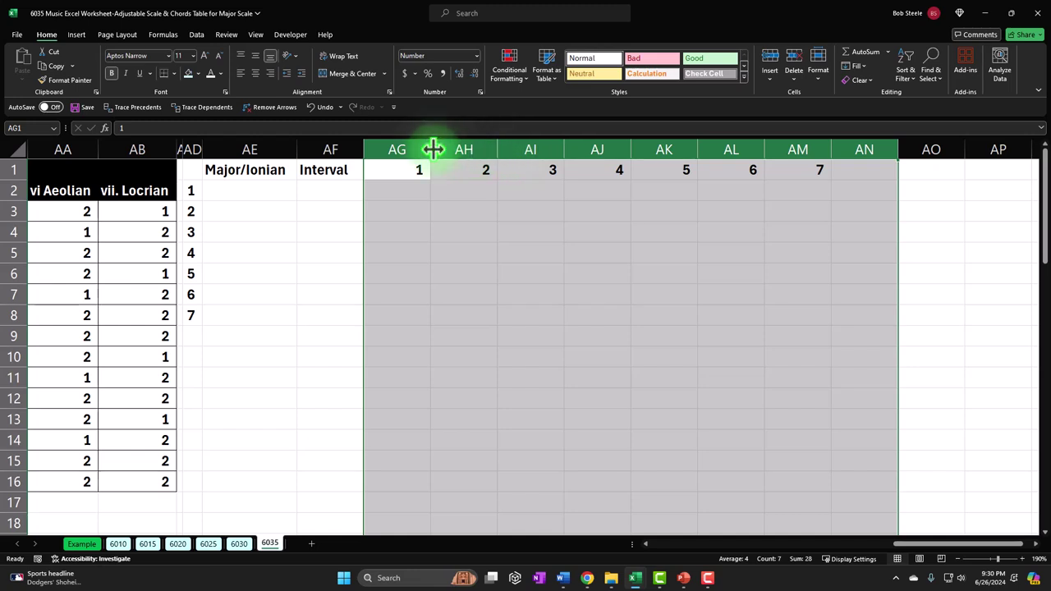
pyautogui.moveTo(432, 149)
pyautogui.mouseDown()
pyautogui.moveTo(478, 141)
pyautogui.moveTo(501, 150)
pyautogui.moveTo(481, 153)
pyautogui.moveTo(482, 140)
pyautogui.moveTo(453, 148)
pyautogui.mouseUp()
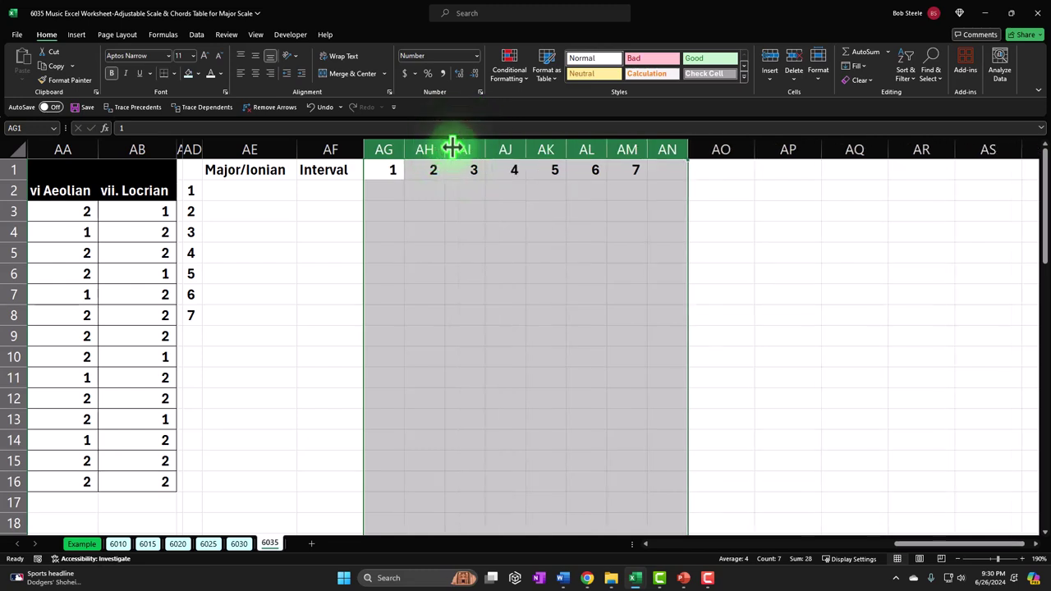
pyautogui.click(412, 238)
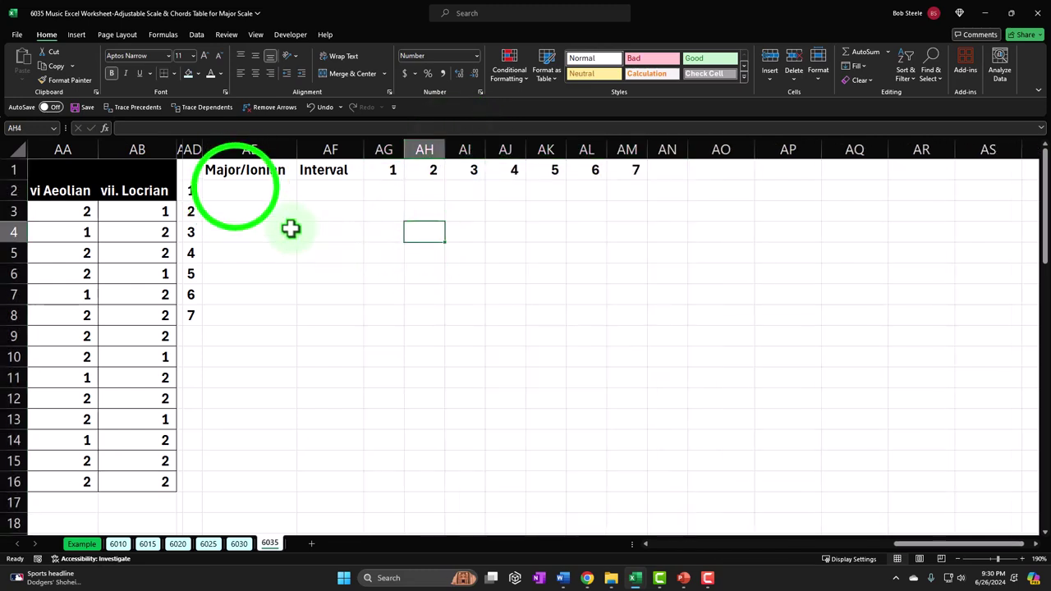
pyautogui.click(234, 189)
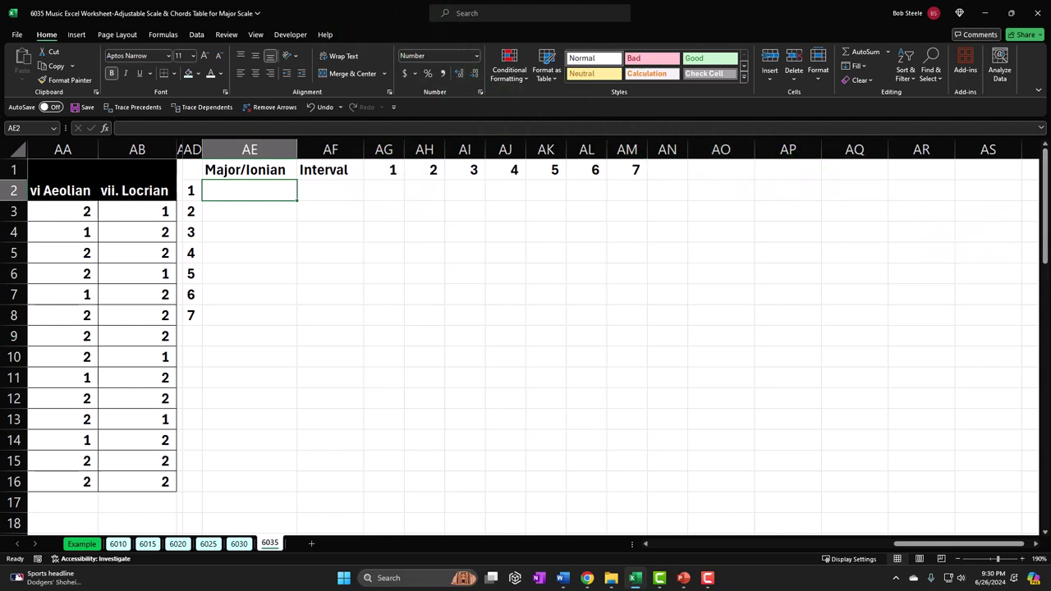
pyautogui.click(453, 265)
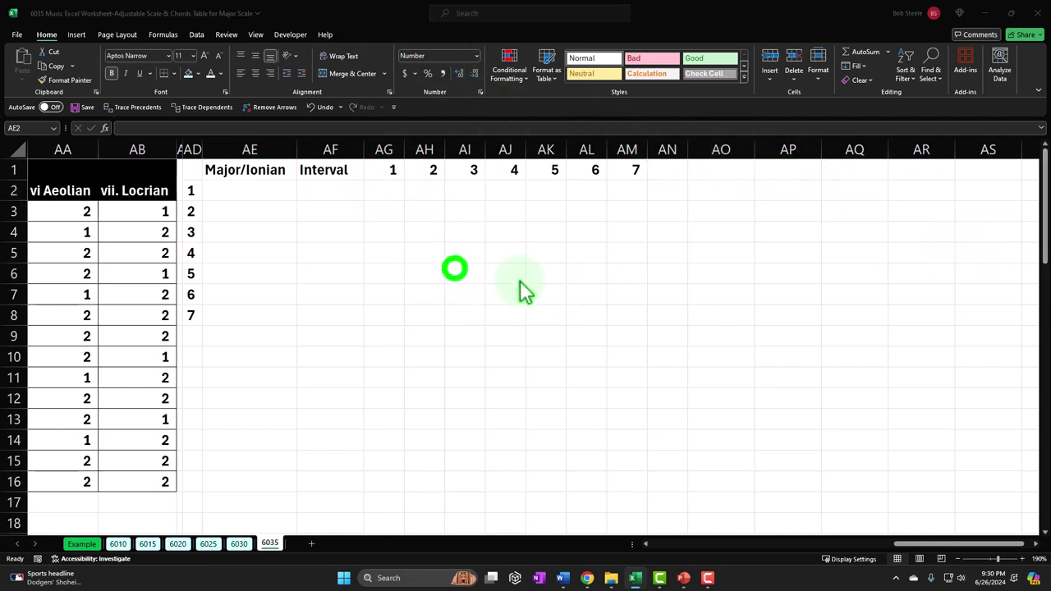
pyautogui.click(211, 190)
pyautogui.click(194, 192)
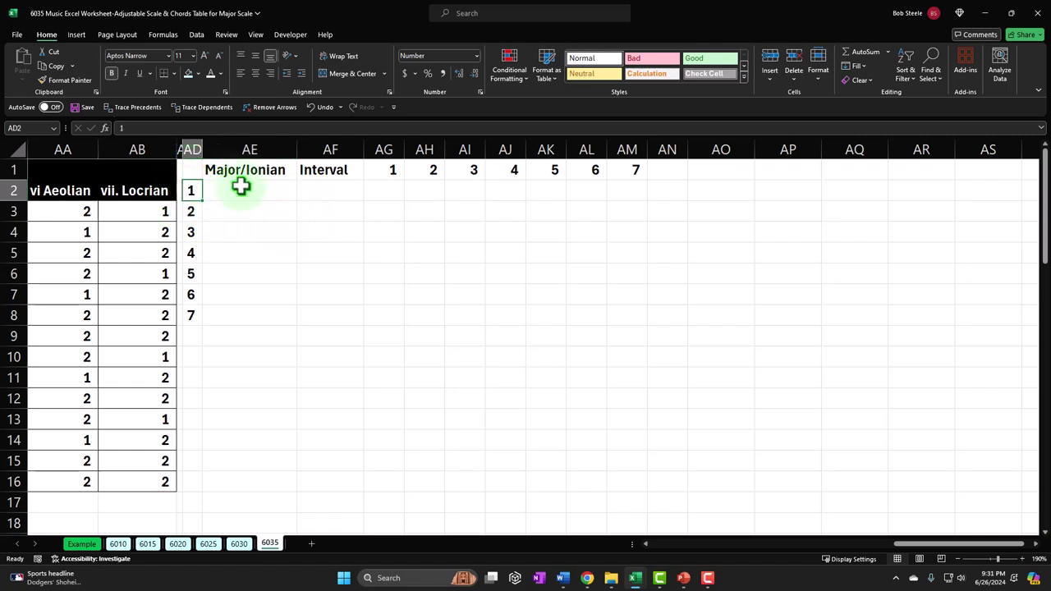
pyautogui.click(252, 162)
# Step: Give the header row AE1:AM1 a black fill with white text
pyautogui.moveTo(252, 162); pyautogui.dragTo(629, 159)
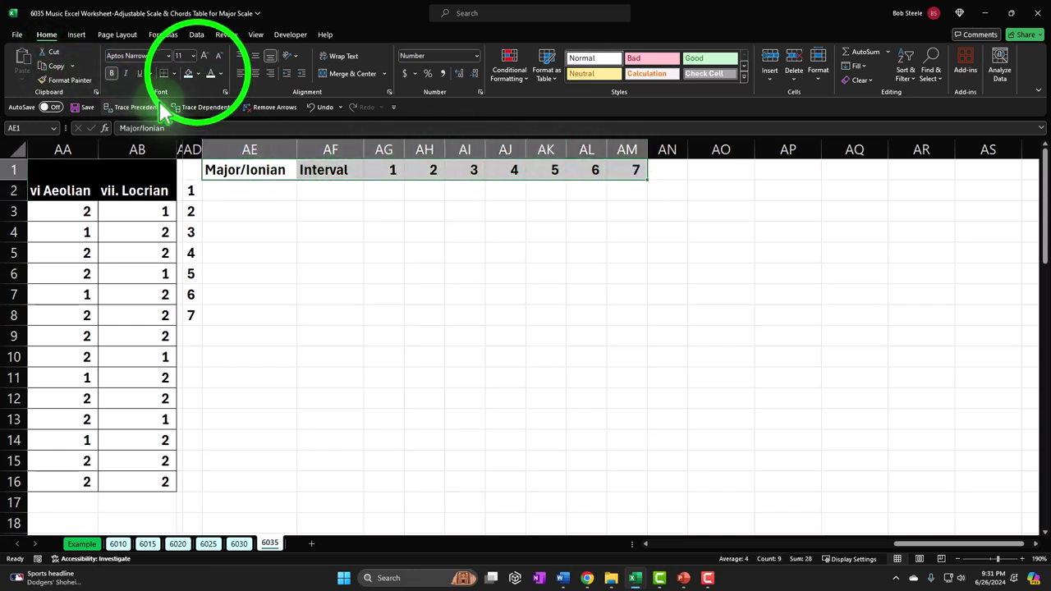
pyautogui.click(197, 73)
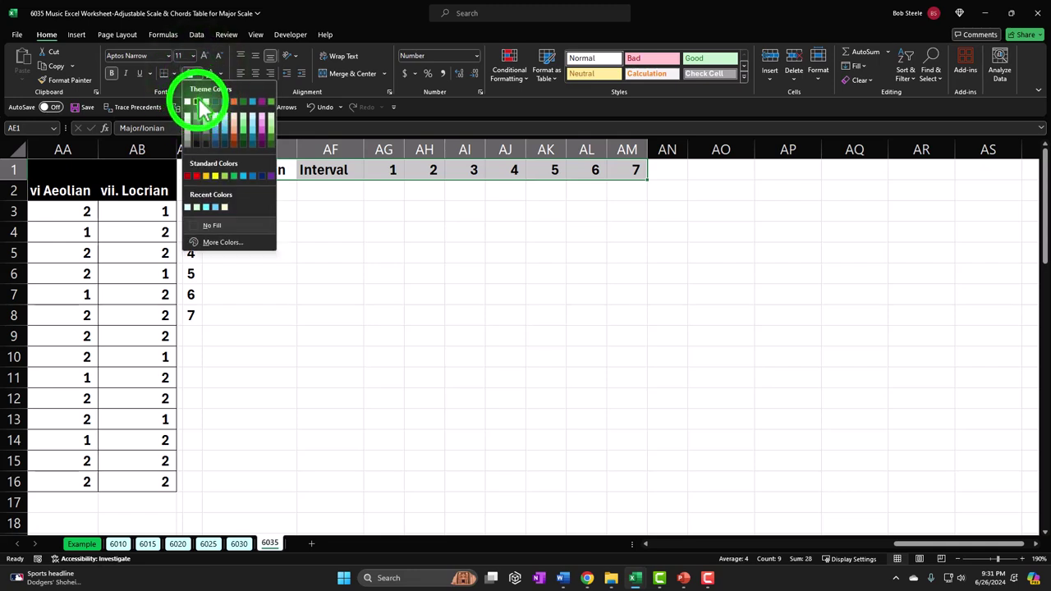
pyautogui.click(198, 100)
pyautogui.click(211, 74)
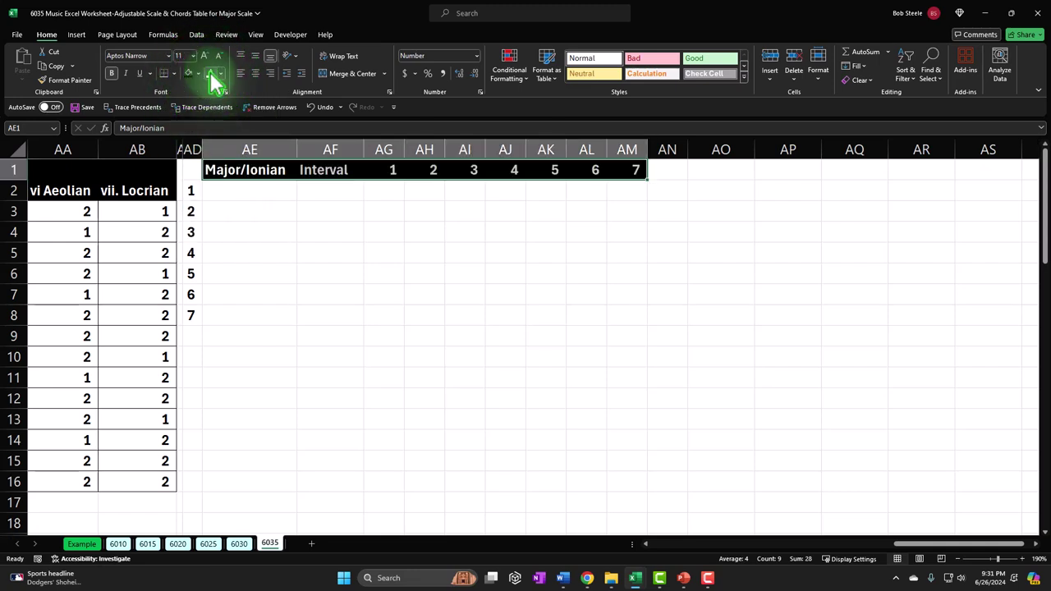
# Step: Give the 1–7 numbers in AD1:AD8 a black fill with white text
pyautogui.moveTo(190, 169); pyautogui.dragTo(190, 319)
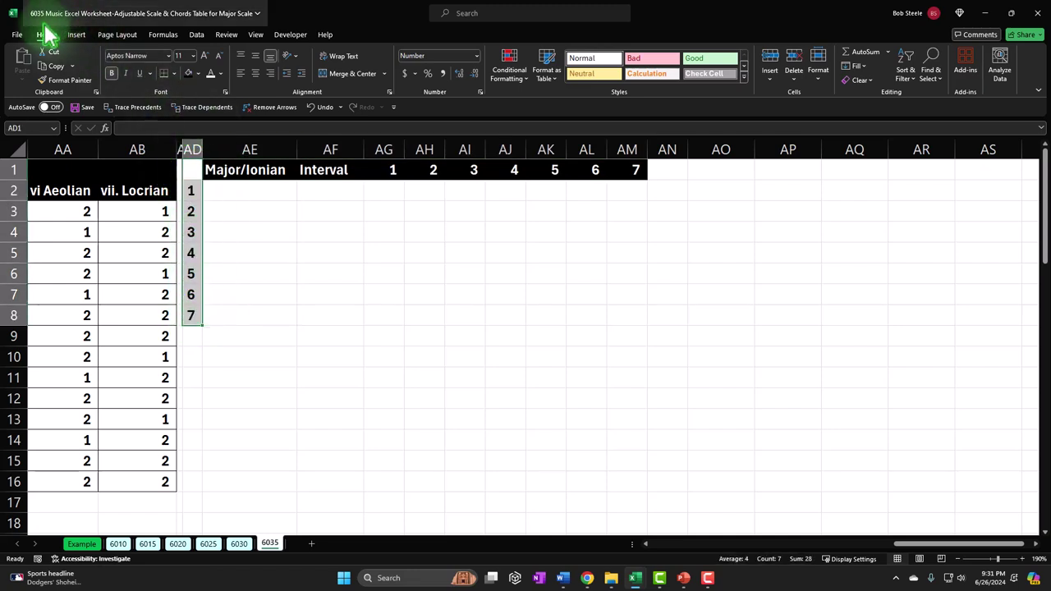
pyautogui.click(188, 74)
pyautogui.click(211, 74)
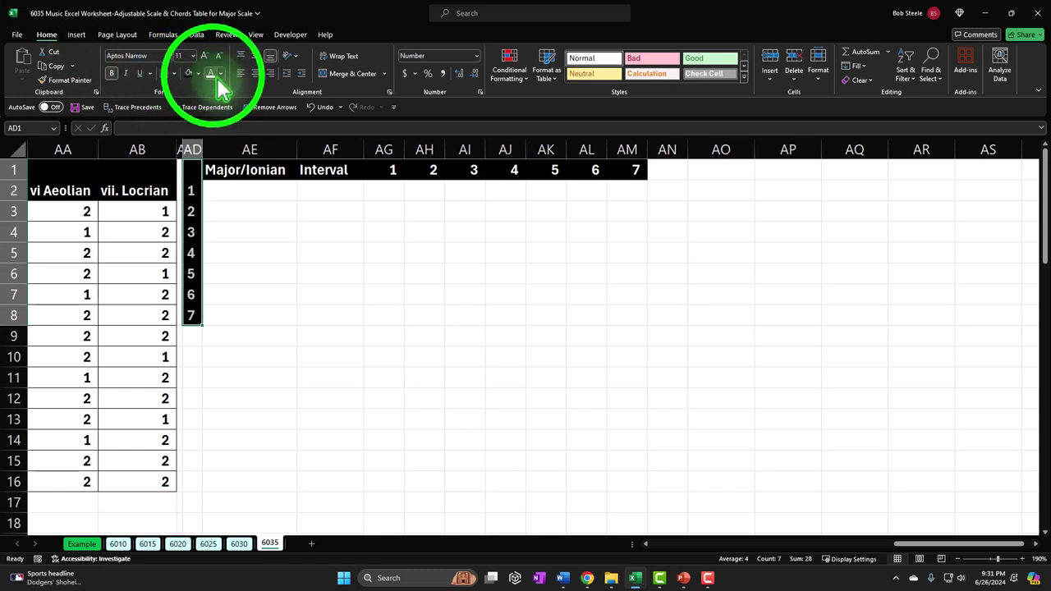
pyautogui.click(230, 189)
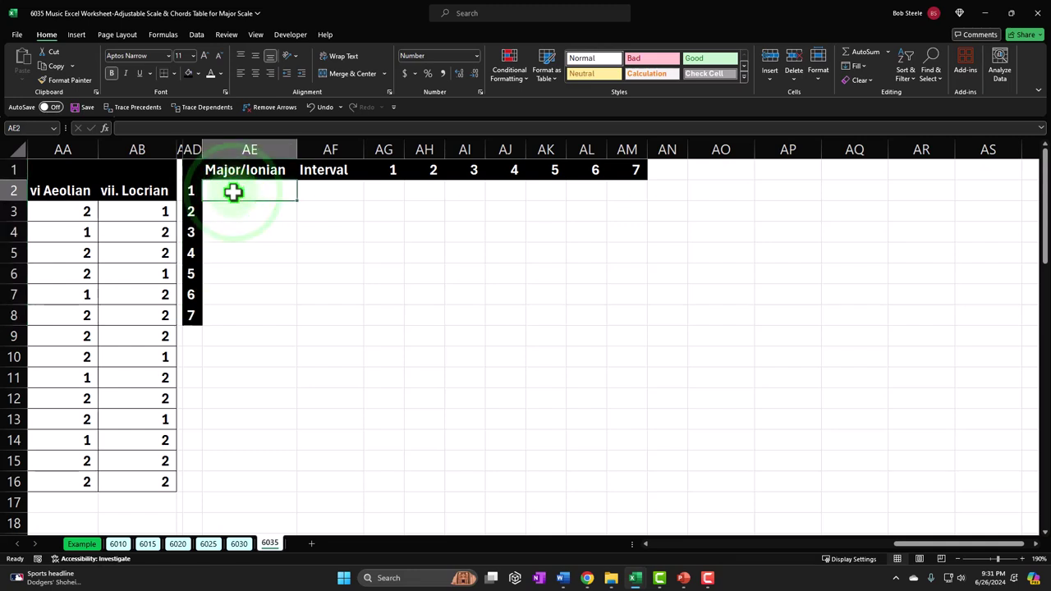
pyautogui.press('Left')
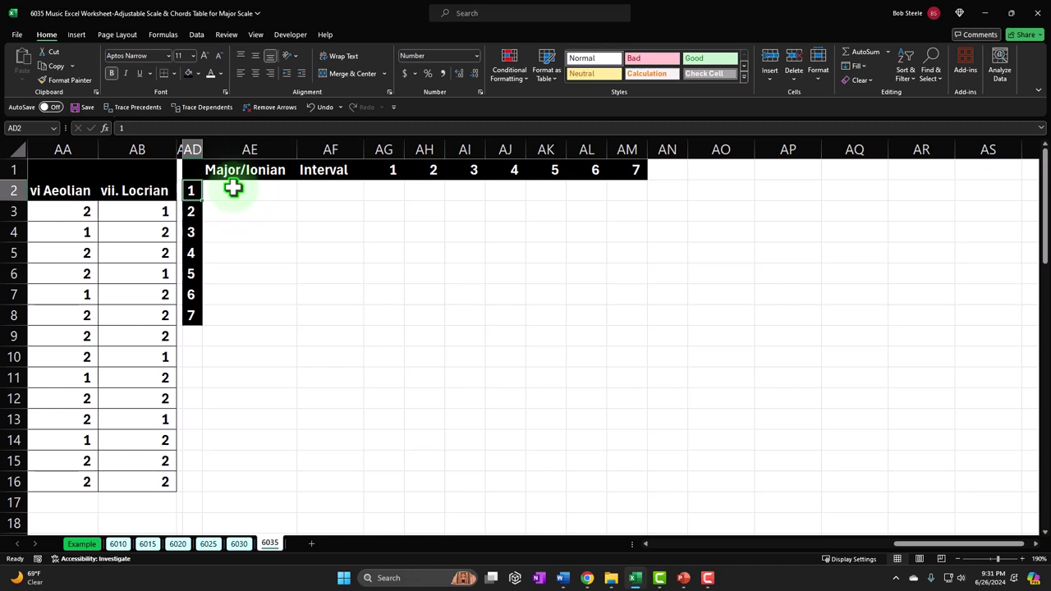
pyautogui.click(234, 188)
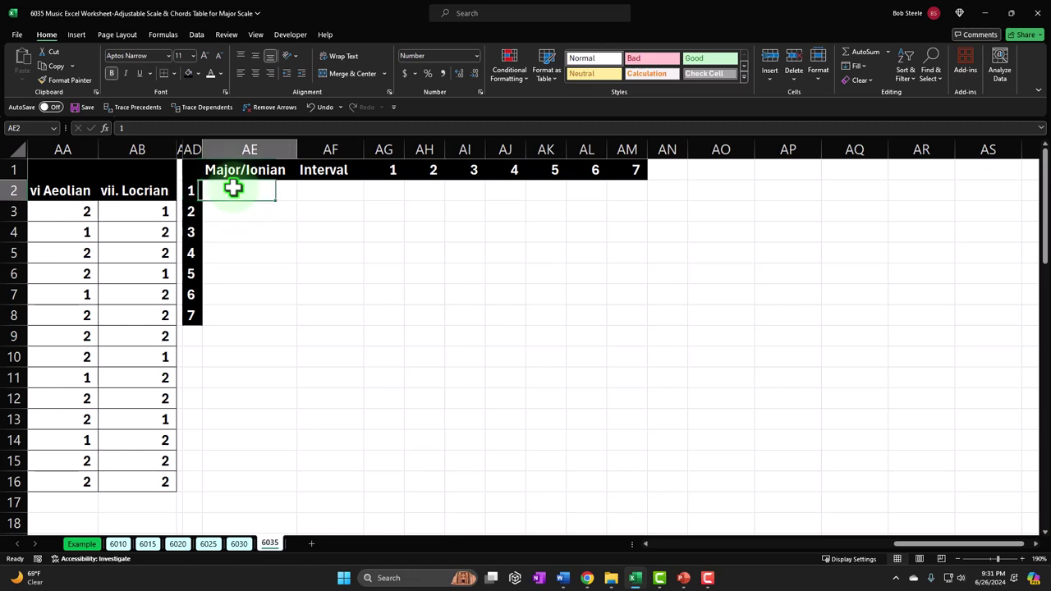
pyautogui.press('Down')
pyautogui.press('Down')
pyautogui.press('Down')
pyautogui.press('Down')
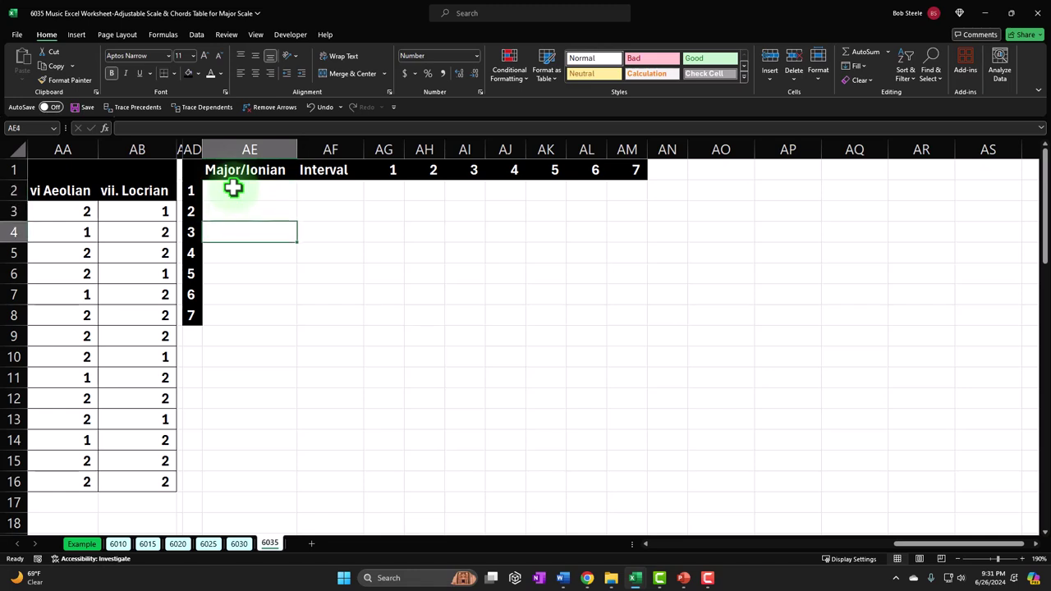
pyautogui.press('Down')
pyautogui.press('Down')
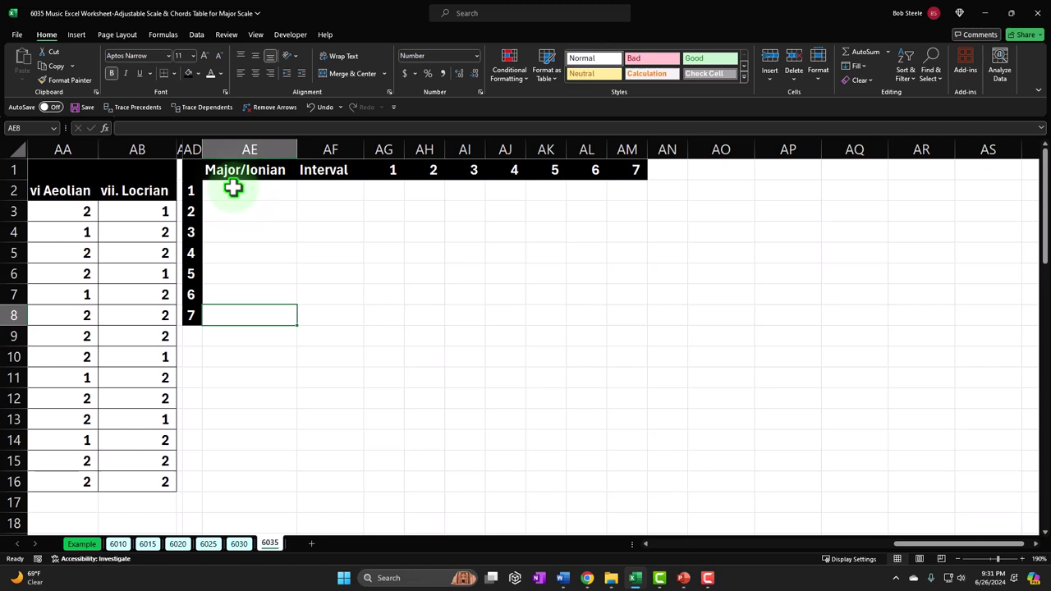
pyautogui.press('Up')
pyautogui.press('Up')
pyautogui.press('Up')
pyautogui.press('Up')
pyautogui.press('Up')
pyautogui.press('Up')
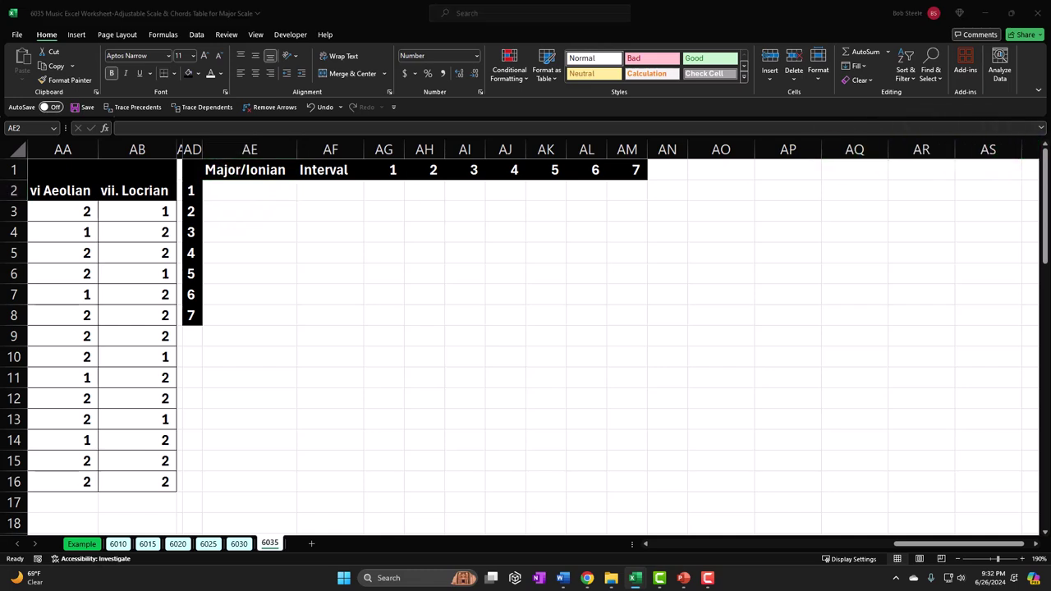
# Step: Start an XLOOKUP in AE2 on AD2, searching the absolute range $E$2:$E$8
pyautogui.click(271, 218)
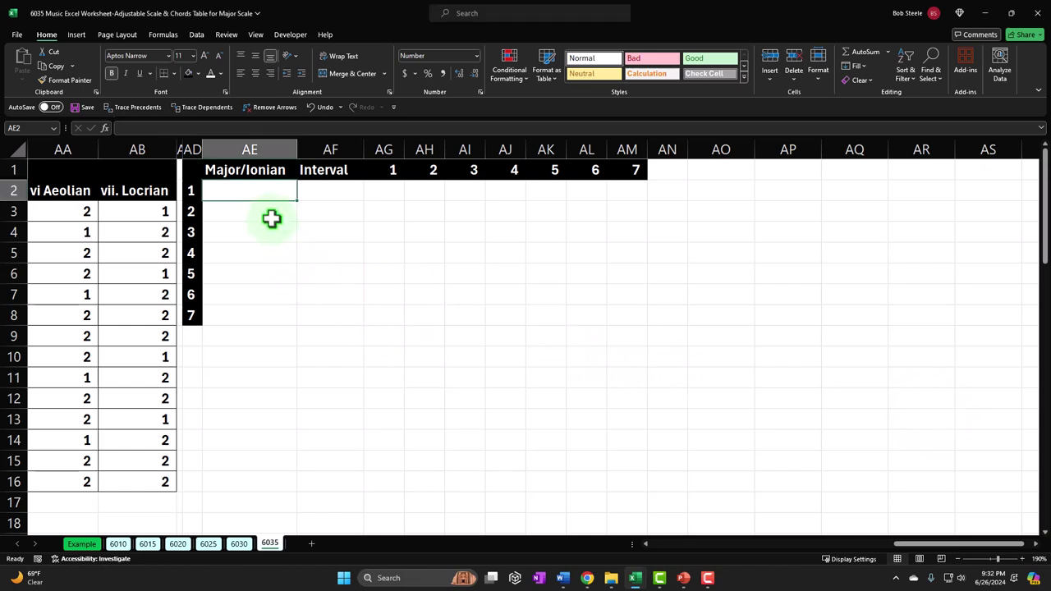
pyautogui.write('=xl')
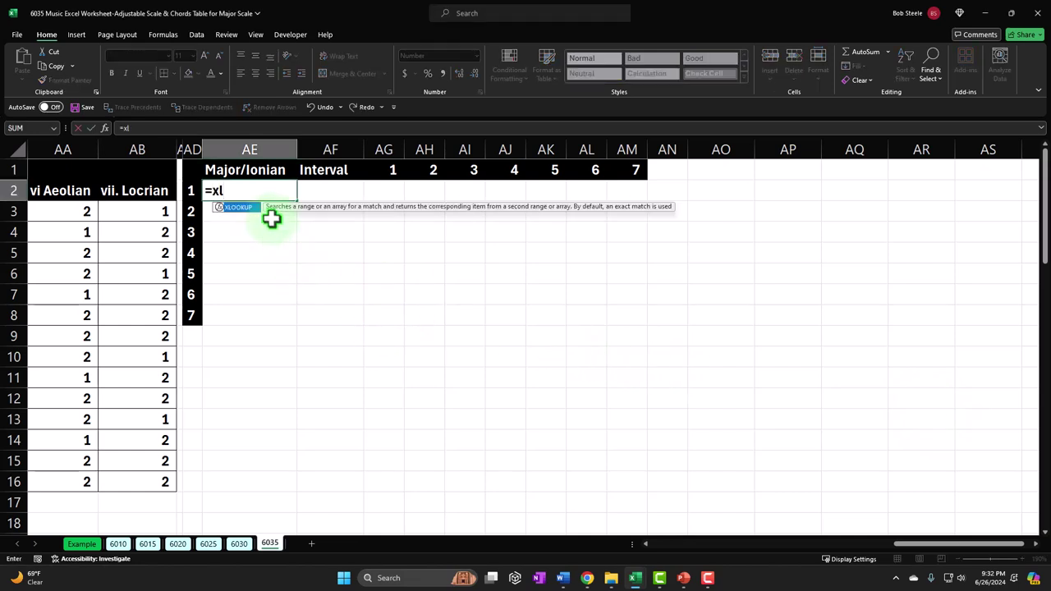
pyautogui.press('Tab')
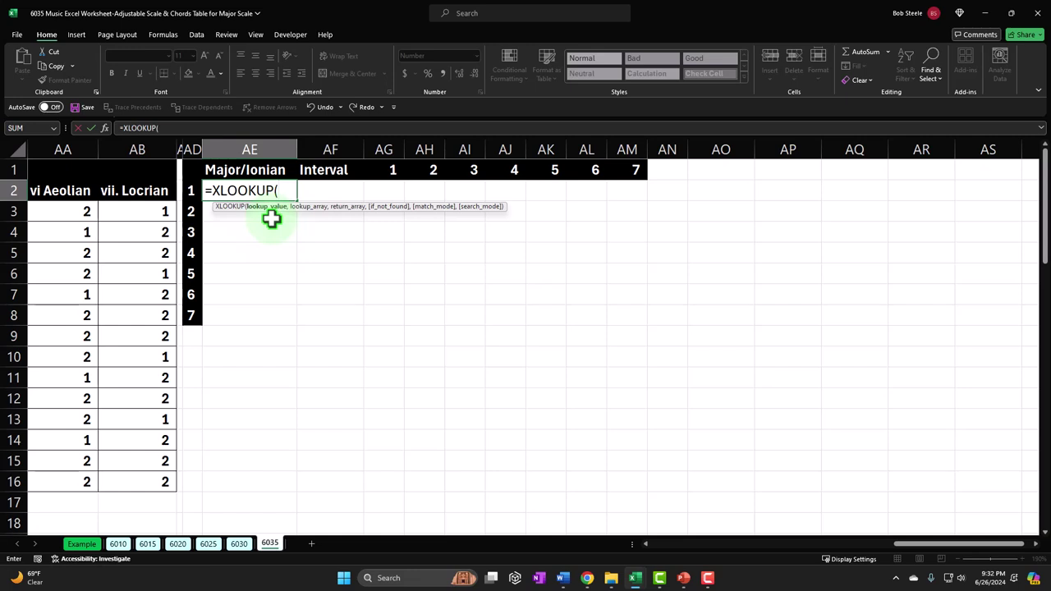
pyautogui.click(191, 191)
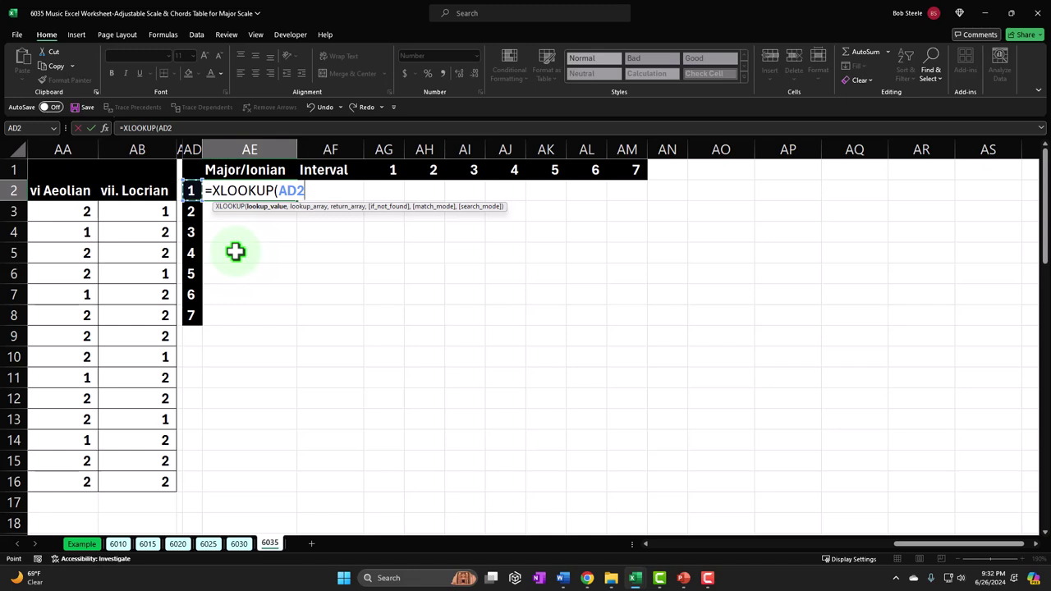
pyautogui.write(',')
pyautogui.click(285, 243)
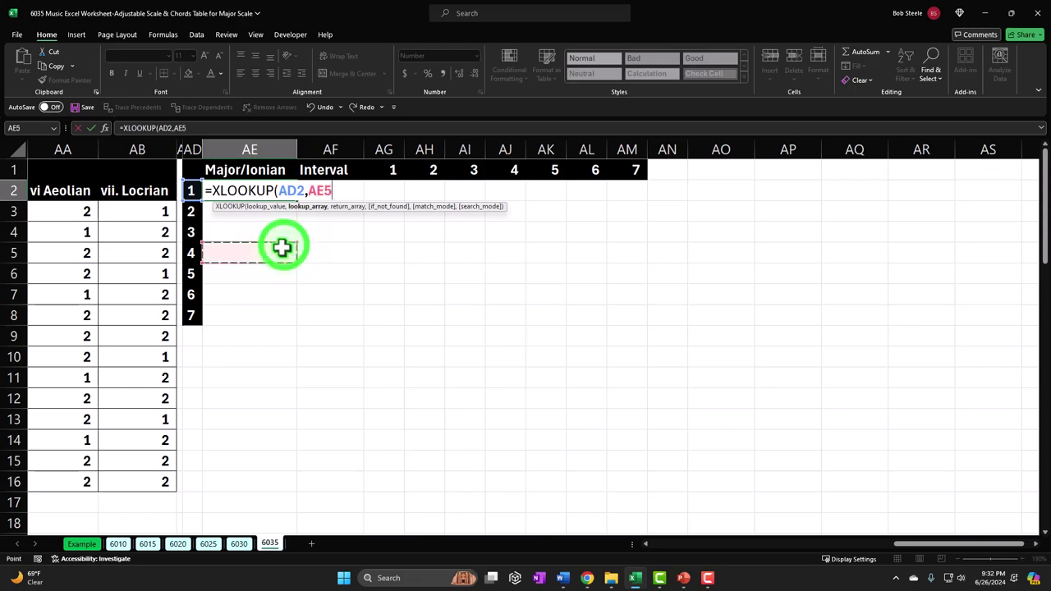
pyautogui.press('Left')
pyautogui.press('Left')
pyautogui.press('Left')
pyautogui.press('Left')
pyautogui.press('Left')
pyautogui.press('Left')
pyautogui.press('Left')
pyautogui.press('Left')
pyautogui.press('Left')
pyautogui.press('Left')
pyautogui.press('Left')
pyautogui.press('Left')
pyautogui.press('Left')
pyautogui.press('Left')
pyautogui.press('Left')
pyautogui.press('Left')
pyautogui.press('Left')
pyautogui.press('Left')
pyautogui.press('Left')
pyautogui.press('Left')
pyautogui.press('Left')
pyautogui.press('Left')
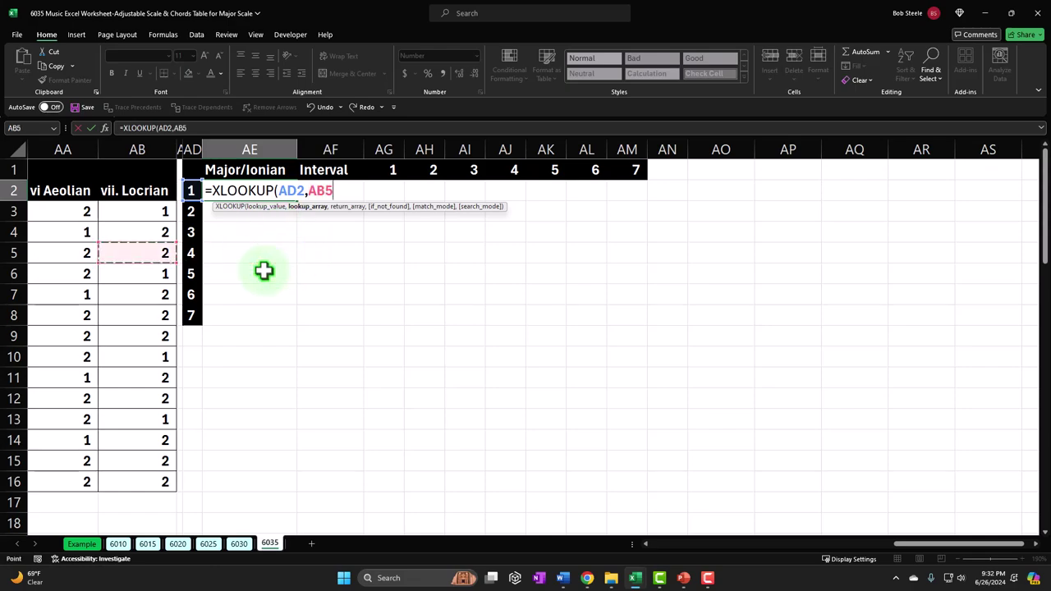
pyautogui.press('Left')
pyautogui.press('Left')
pyautogui.press('Left')
pyautogui.press('Left')
pyautogui.press('Left')
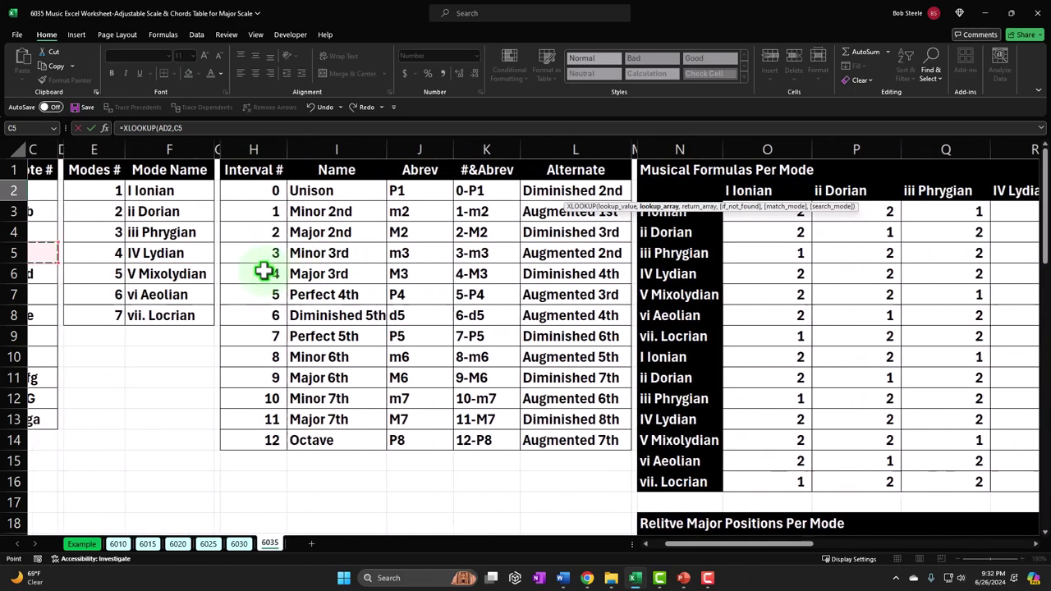
pyautogui.click(192, 191)
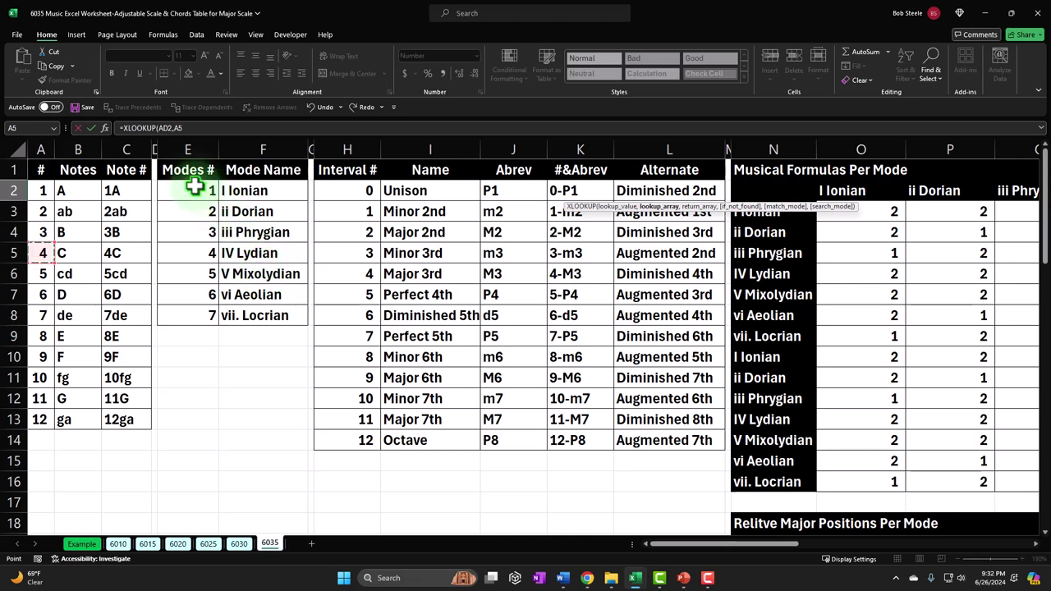
pyautogui.moveTo(192, 191); pyautogui.dragTo(192, 314)
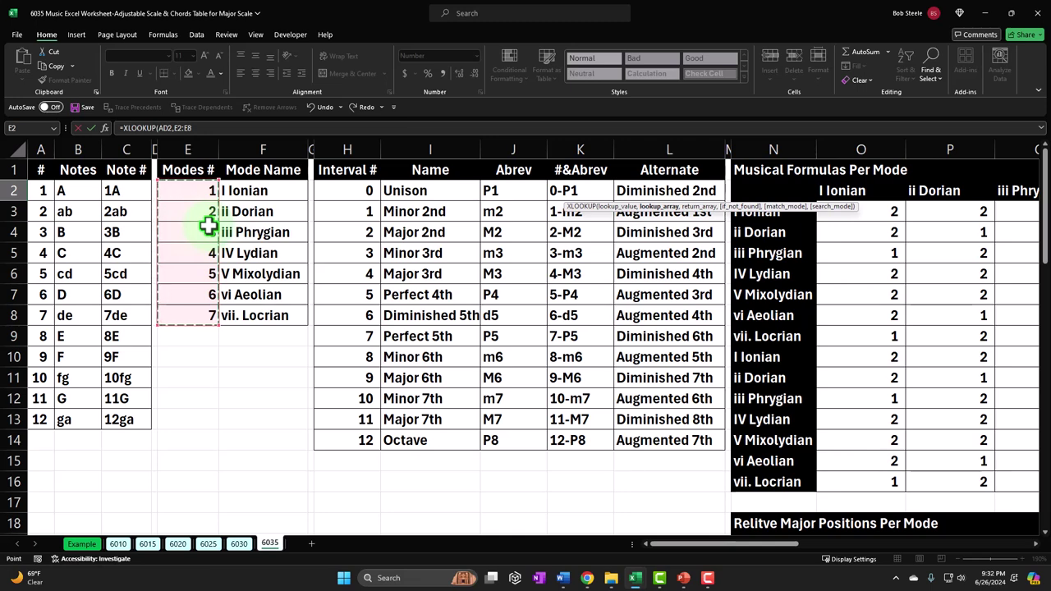
pyautogui.press('F4')
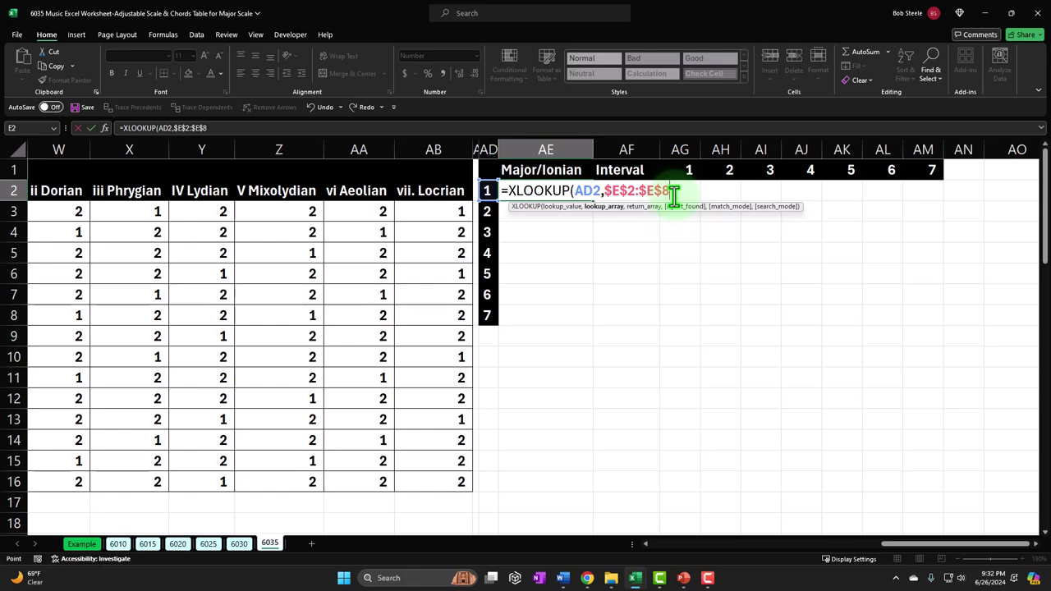
# Step: Finish the XLOOKUP with return range $F$2:$F$8 so AE2 shows I Ionian
pyautogui.write(',')
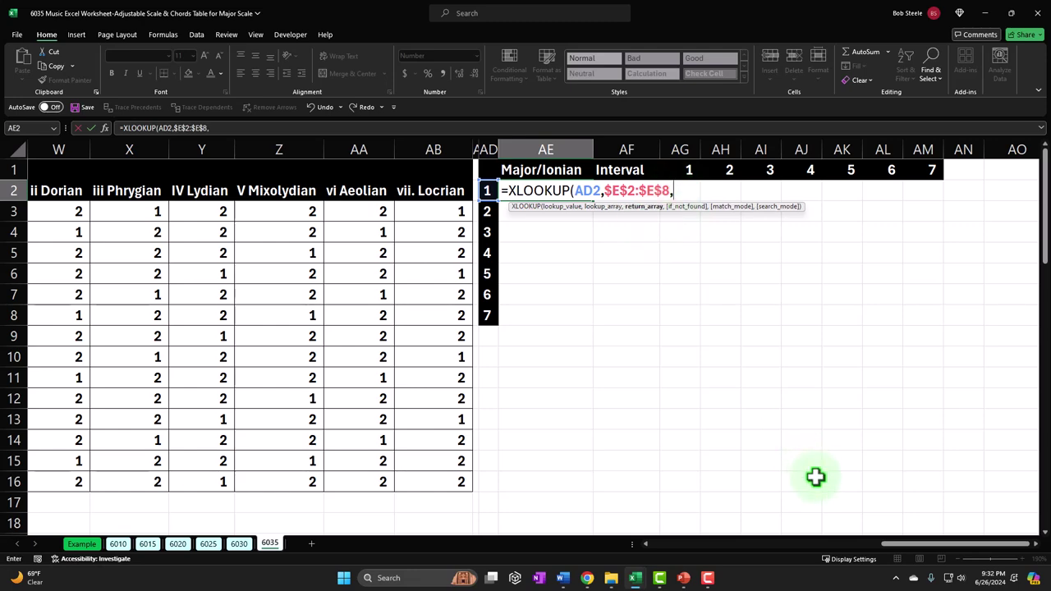
pyautogui.moveTo(899, 549); pyautogui.dragTo(679, 567)
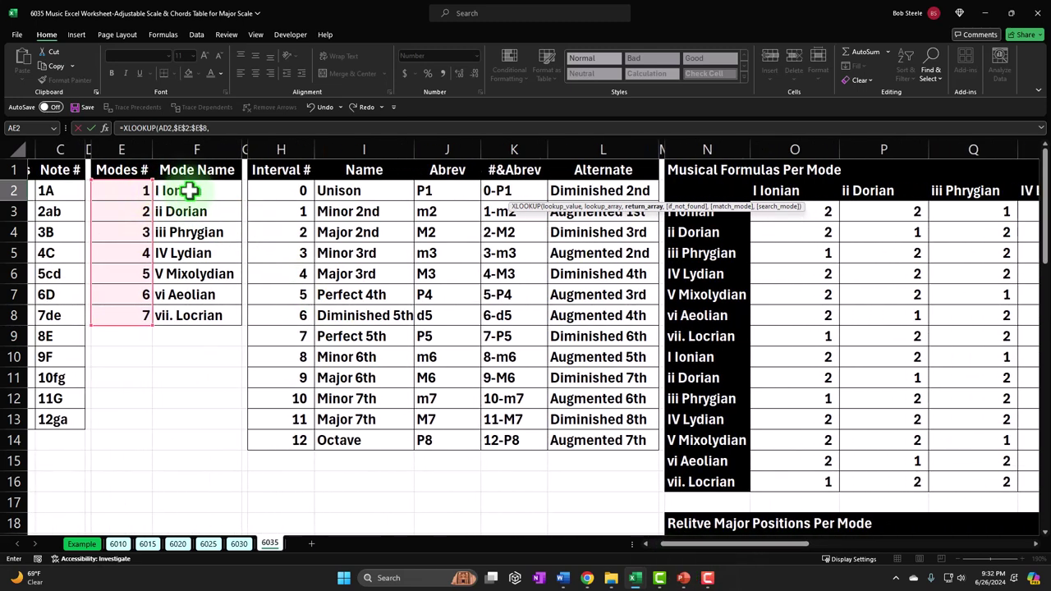
pyautogui.moveTo(189, 190); pyautogui.dragTo(189, 313)
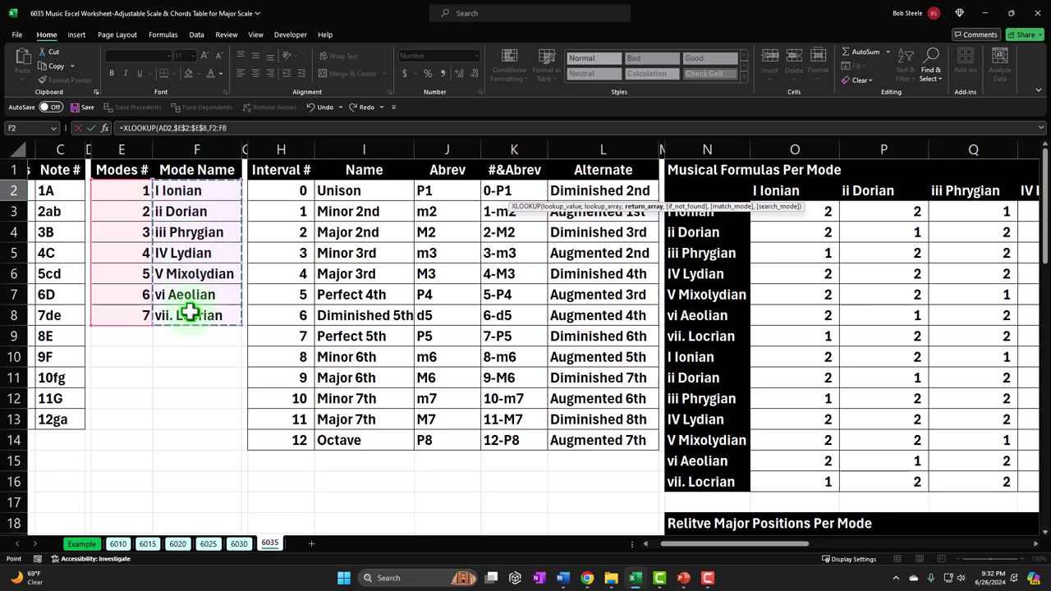
pyautogui.press('F4')
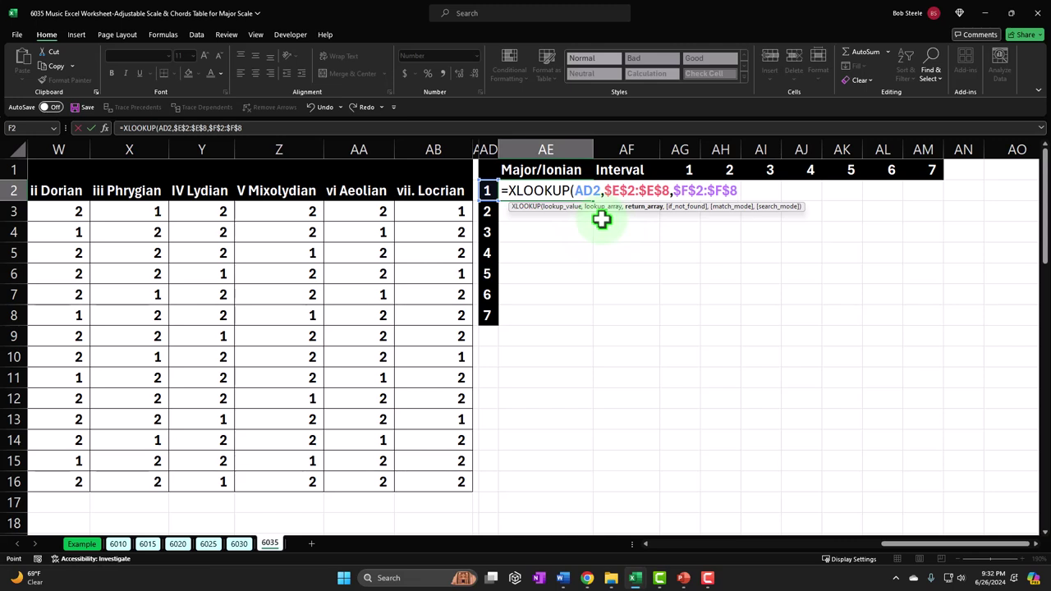
pyautogui.write(')')
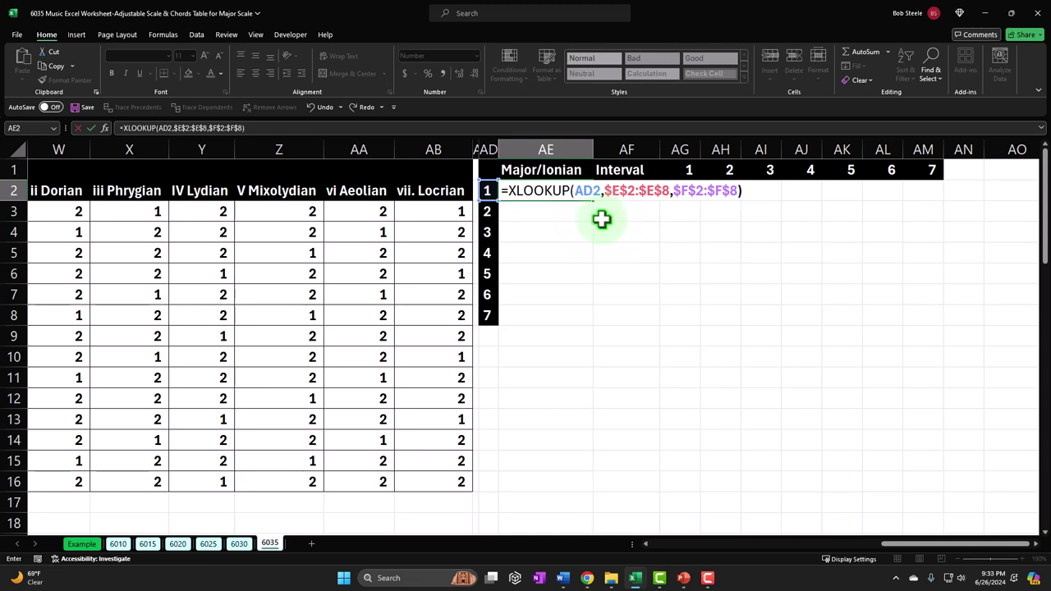
pyautogui.press('Return')
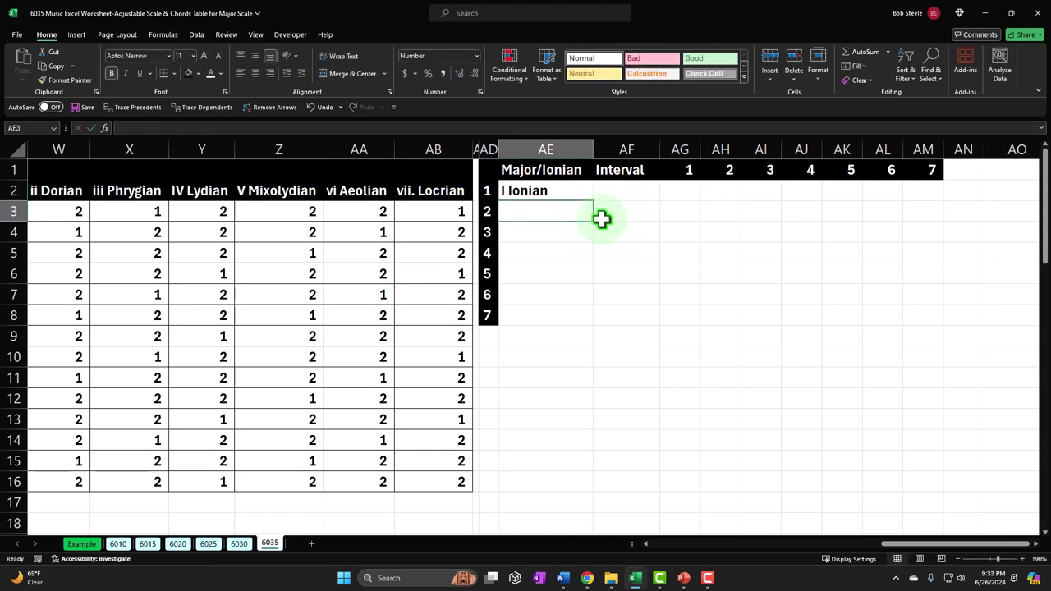
# Step: Copy AE2's XLOOKUP down to AE8, listing I Ionian through vii. Locrian, and narrow column AE
pyautogui.click(559, 191)
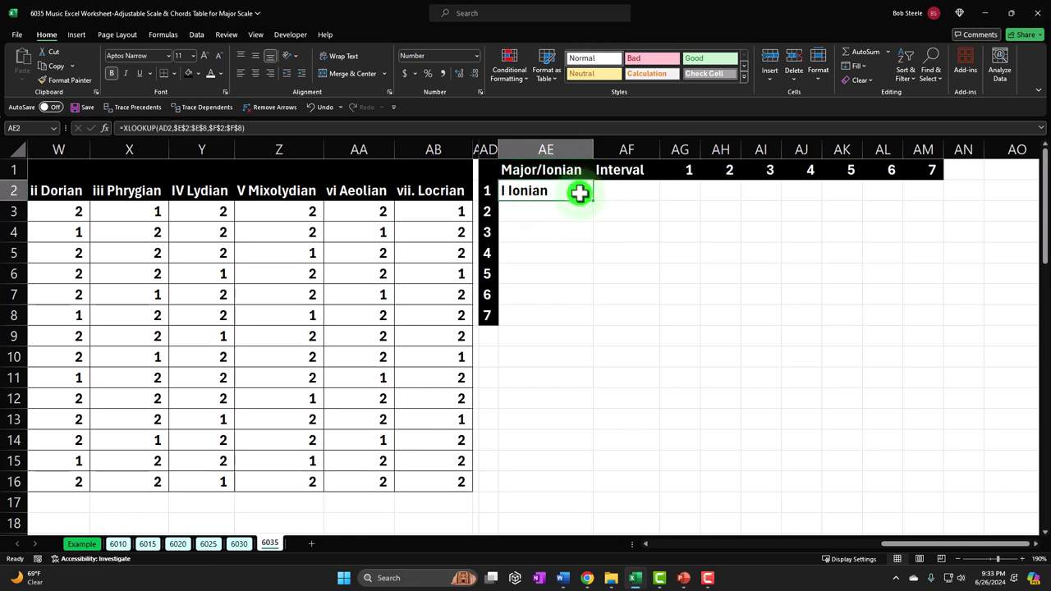
pyautogui.doubleClick(580, 192)
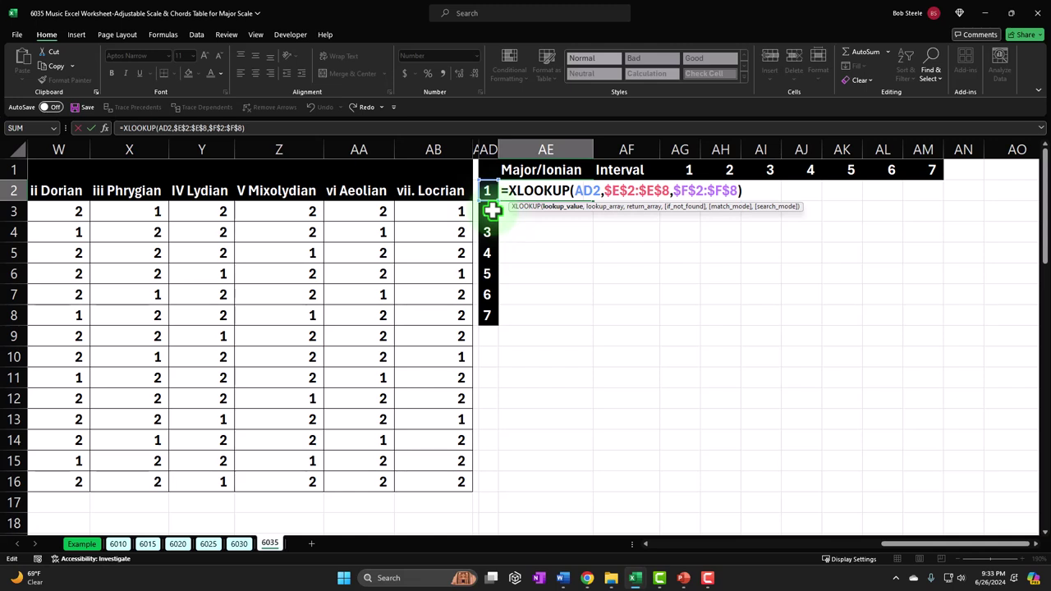
pyautogui.press('Return')
pyautogui.click(579, 191)
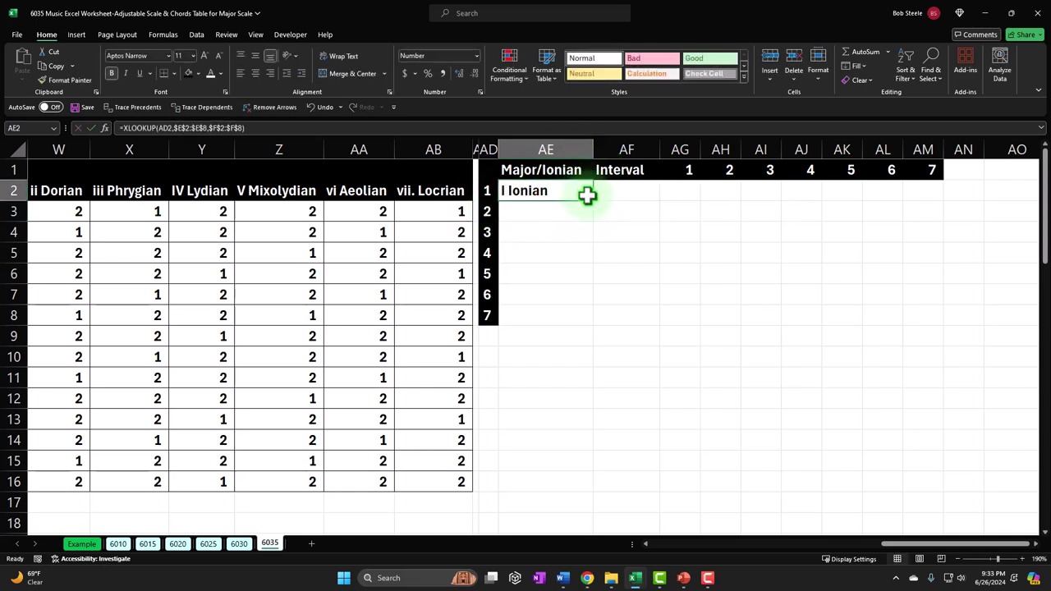
pyautogui.moveTo(594, 201); pyautogui.dragTo(594, 319)
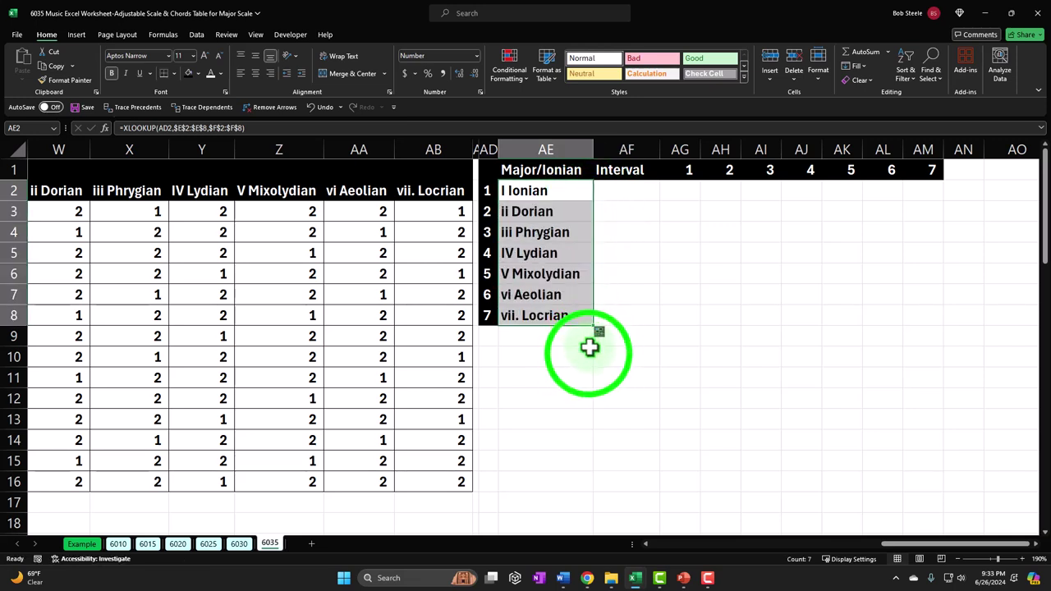
pyautogui.click(588, 354)
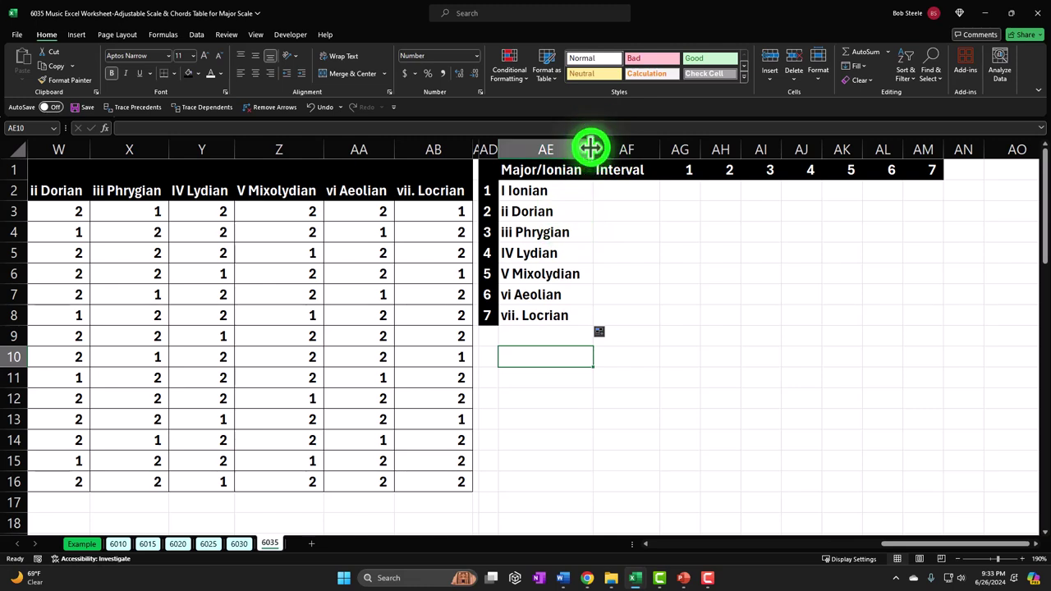
pyautogui.moveTo(591, 148); pyautogui.dragTo(584, 151)
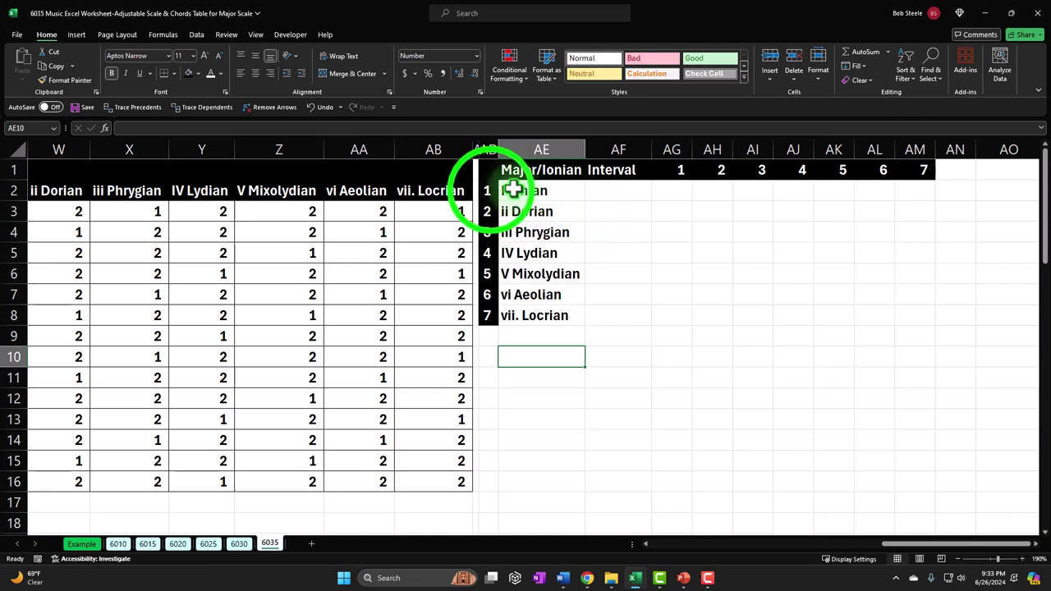
# Step: Review the AD mode numbers and the AE2:AE8 mode-name lookup formulas
pyautogui.click(485, 194)
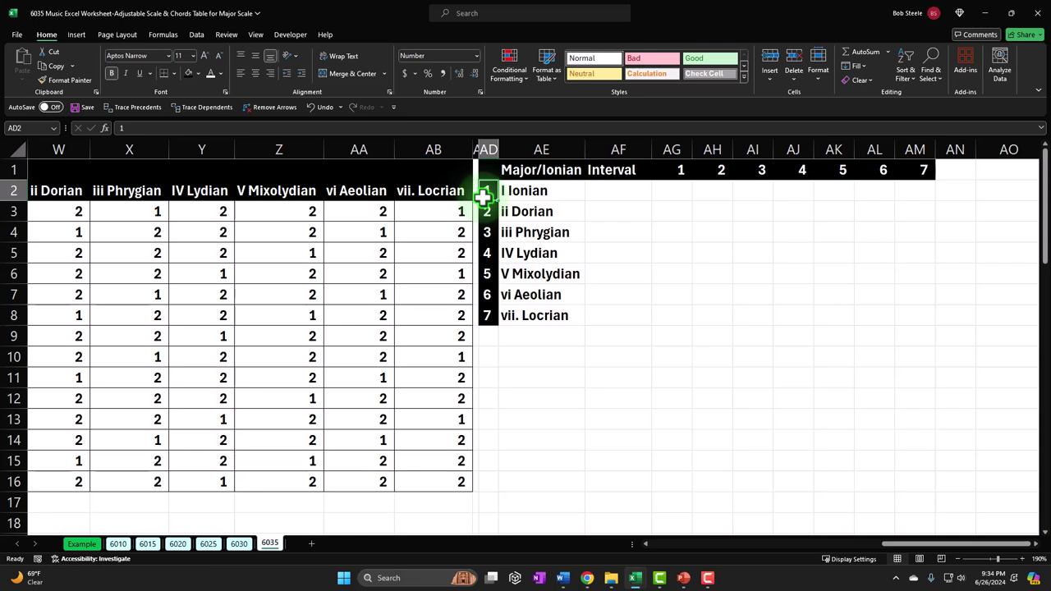
pyautogui.press('Down')
pyautogui.press('Down')
pyautogui.press('Down')
pyautogui.press('Down')
pyautogui.press('Down')
pyautogui.press('Down')
pyautogui.press('Down')
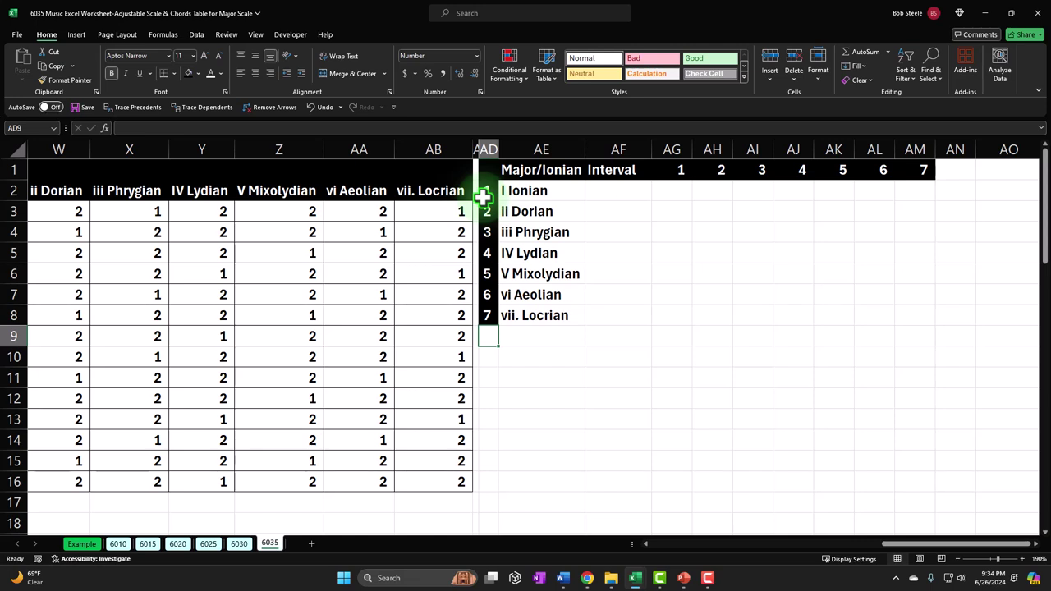
pyautogui.press('Up')
pyautogui.press('Up')
pyautogui.press('Up')
pyautogui.press('Up')
pyautogui.press('Up')
pyautogui.press('Up')
pyautogui.press('Up')
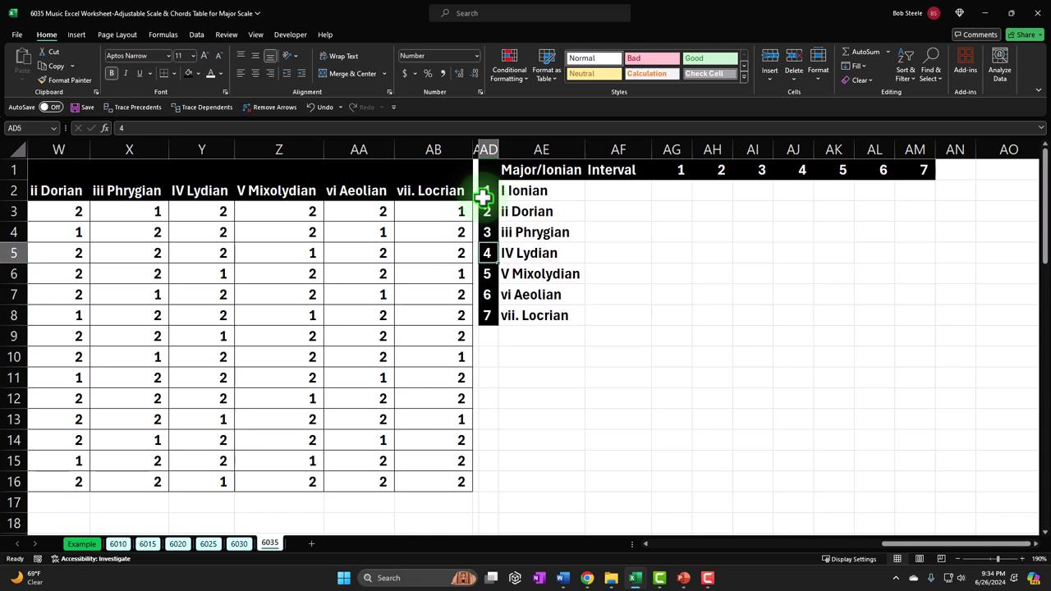
pyautogui.press('Right')
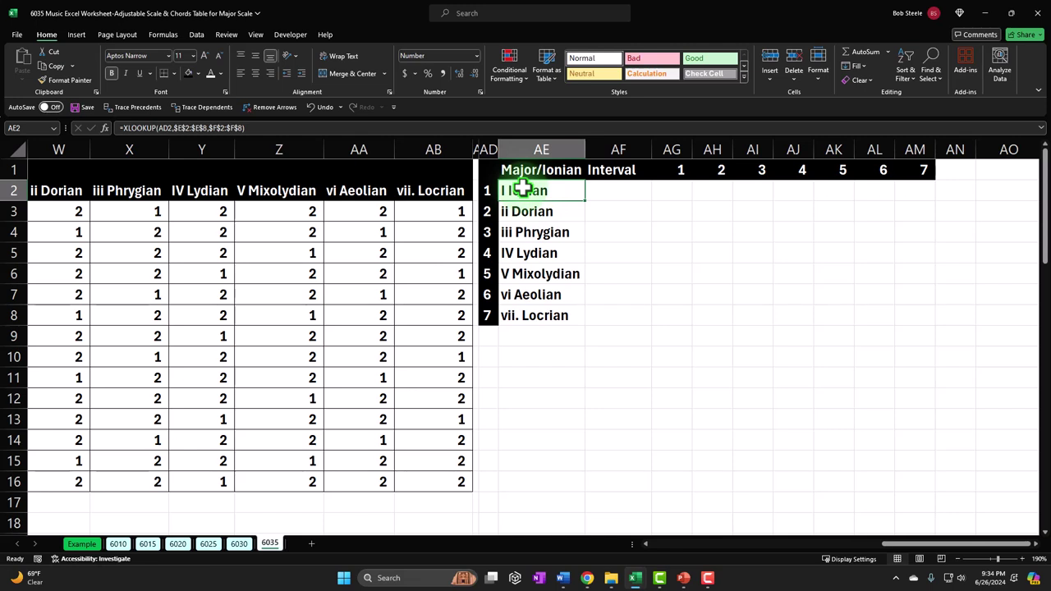
pyautogui.press('Down')
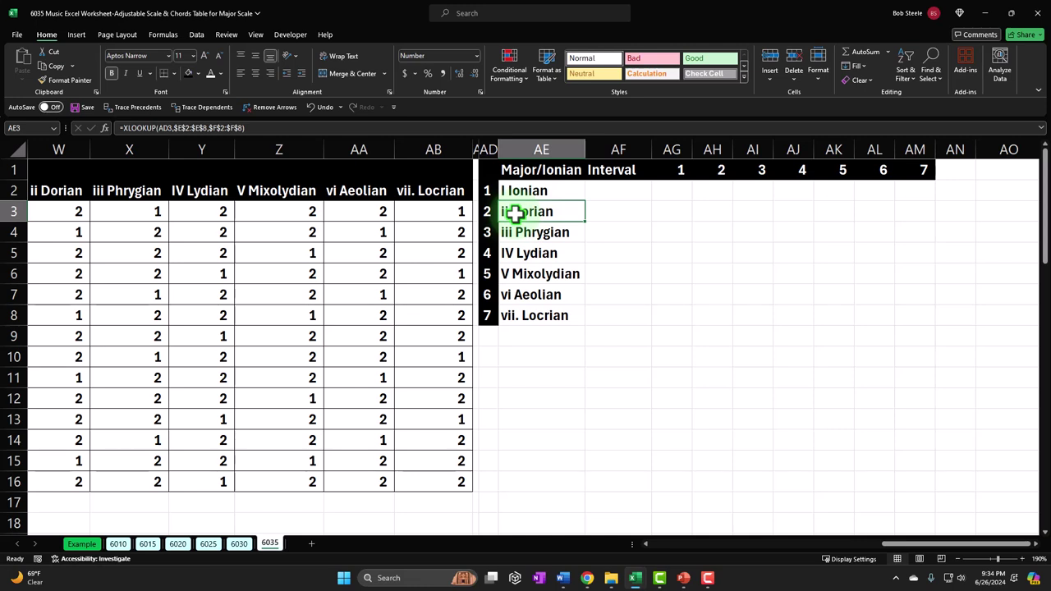
pyautogui.press('Down')
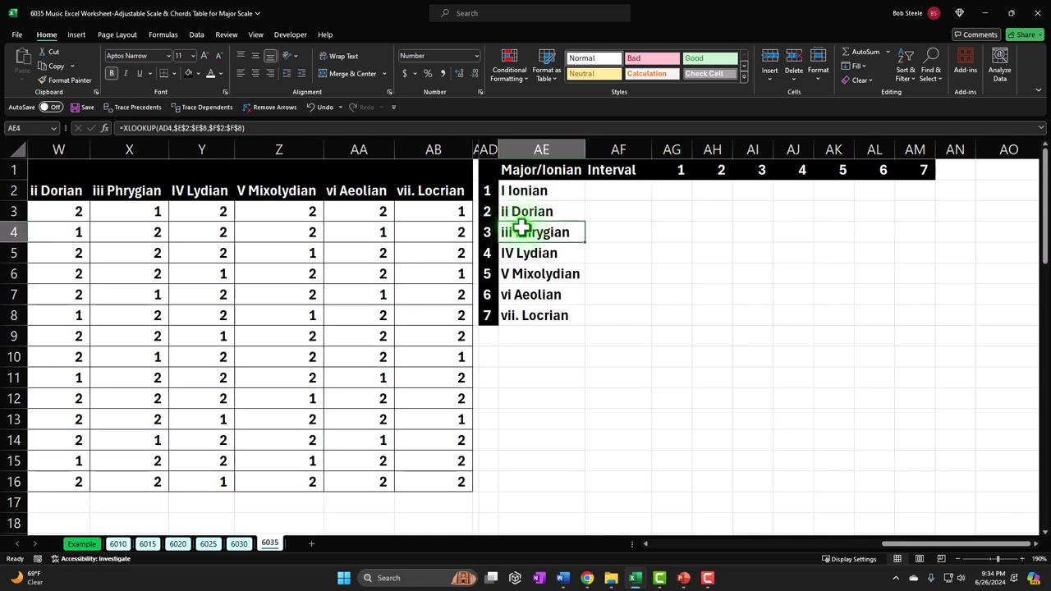
pyautogui.press('Down')
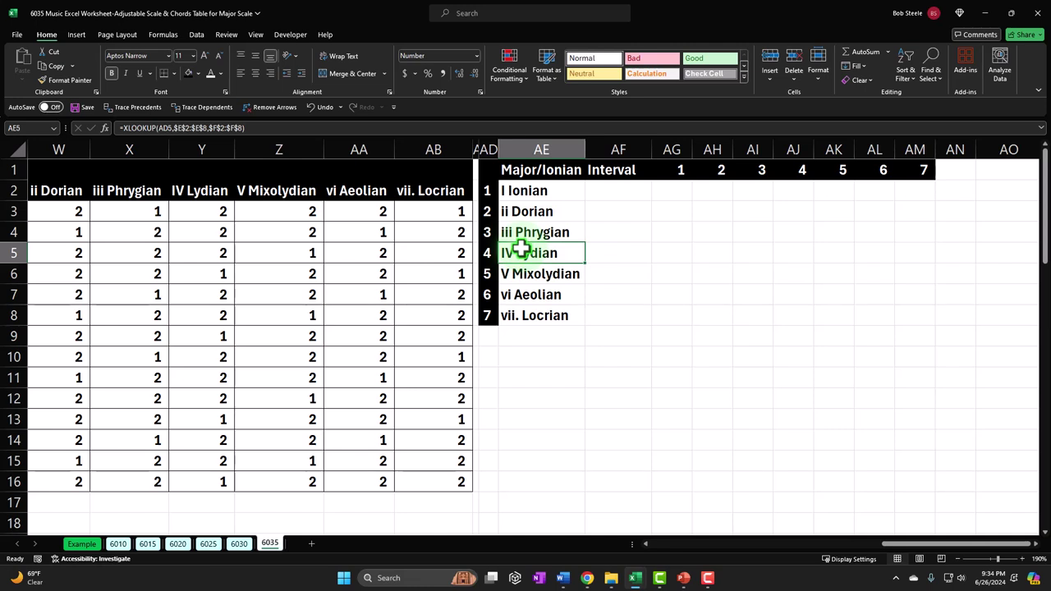
pyautogui.press('Down')
pyautogui.press('Down')
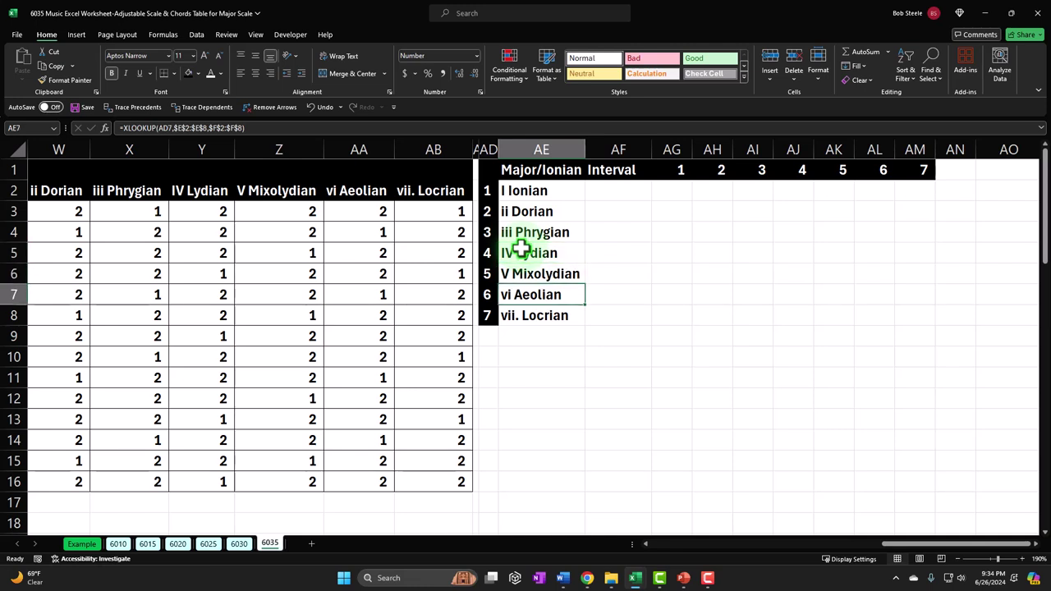
pyautogui.press('Down')
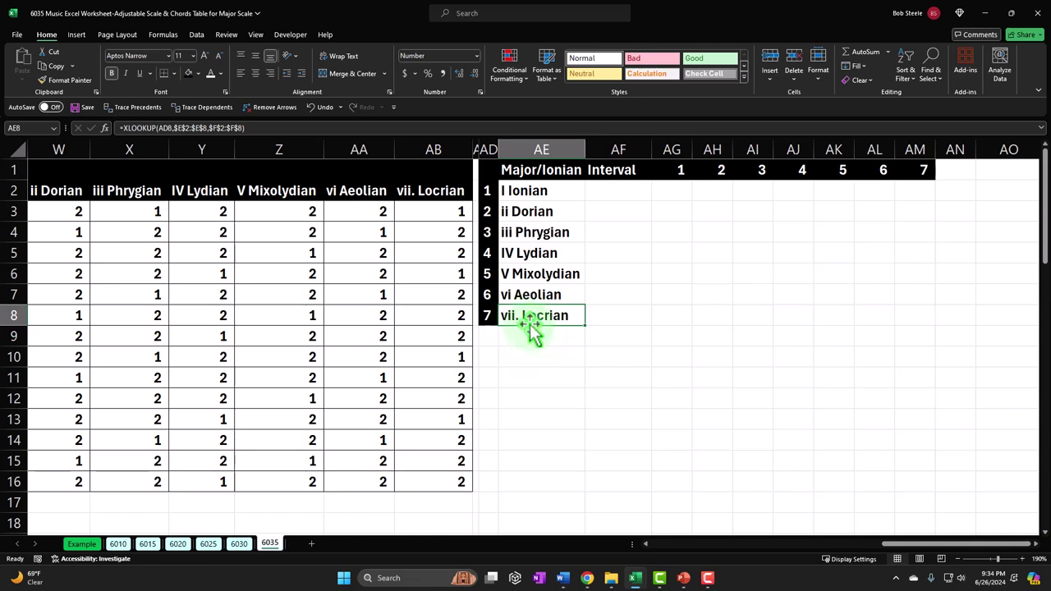
pyautogui.click(555, 214)
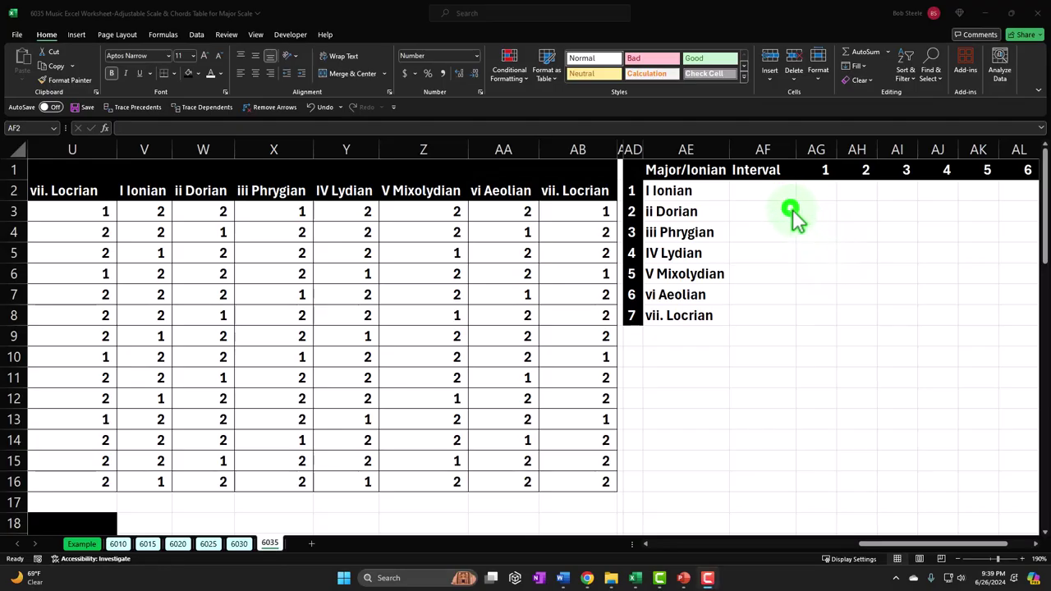
# Step: Centre the Interval and 1–7 headings in header row AE1:AM1
pyautogui.click(790, 199)
pyautogui.press('Right')
pyautogui.press('Right')
pyautogui.press('Right')
pyautogui.press('Right')
pyautogui.press('Right')
pyautogui.press('Right')
pyautogui.press('Right')
pyautogui.press('Right')
pyautogui.press('Right')
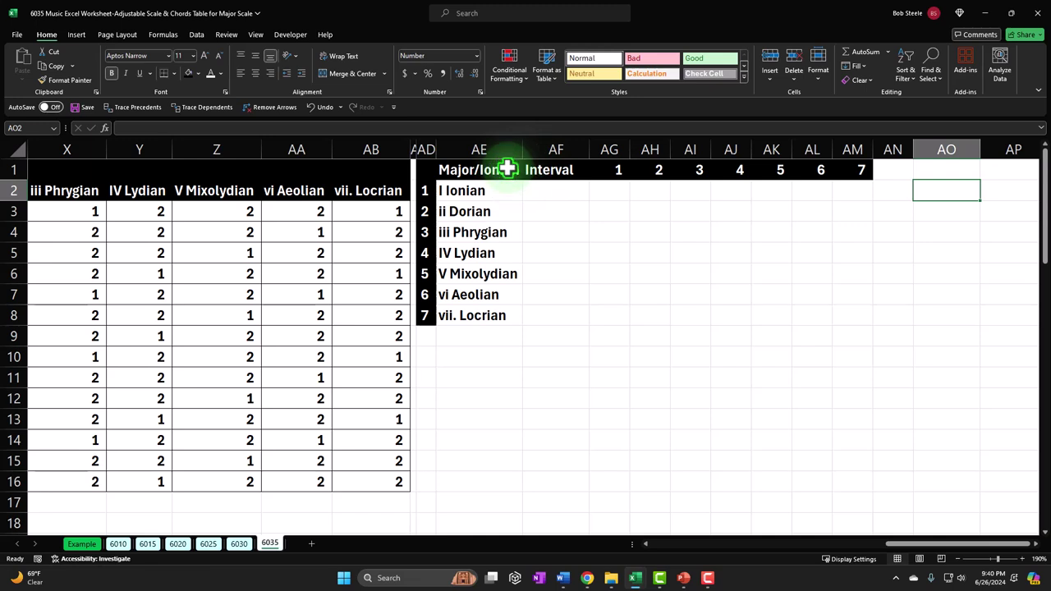
pyautogui.moveTo(500, 172); pyautogui.dragTo(838, 171)
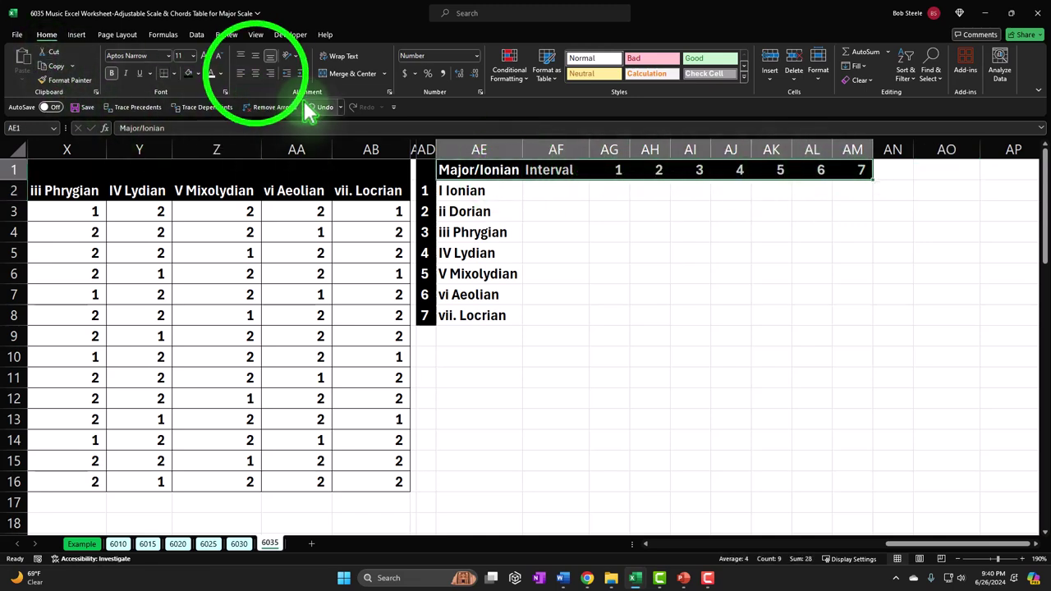
pyautogui.click(256, 75)
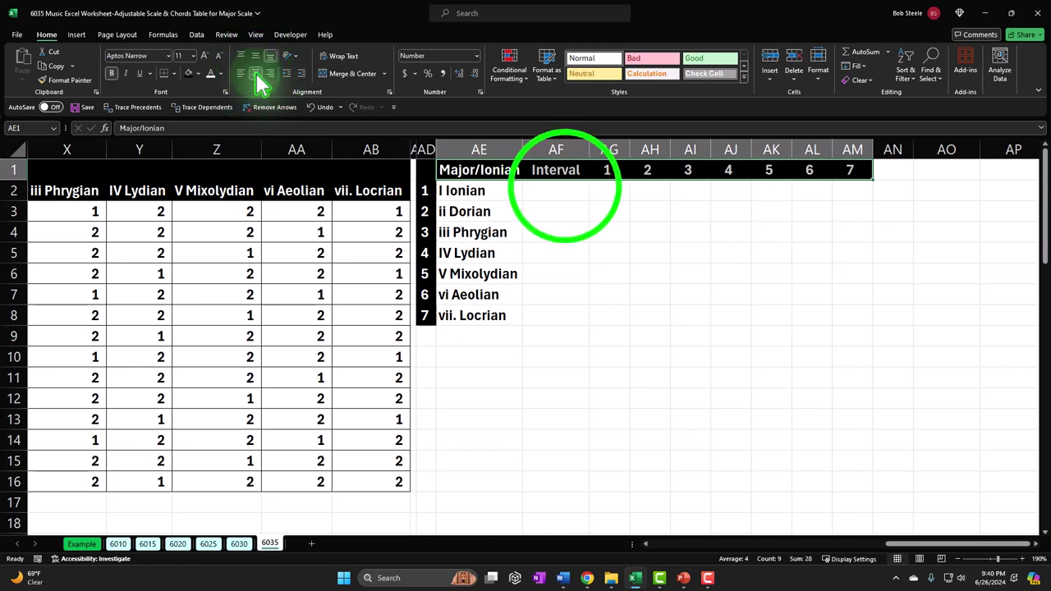
pyautogui.click(566, 191)
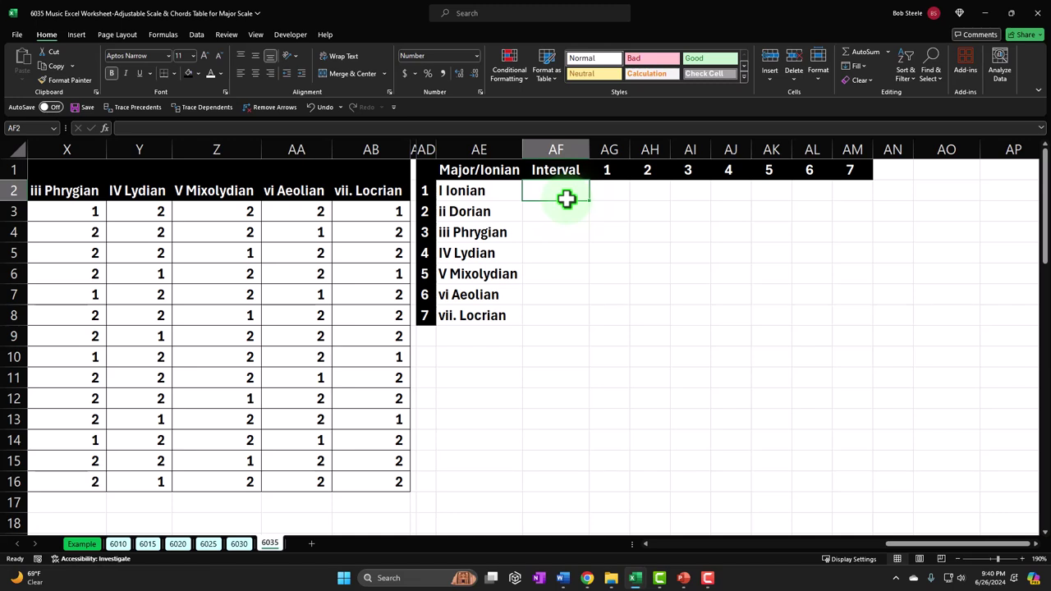
# Step: Start an XLOOKUP in AF2 on AD2, searching the absolute range $N$50:$N$56
pyautogui.write('=xl')
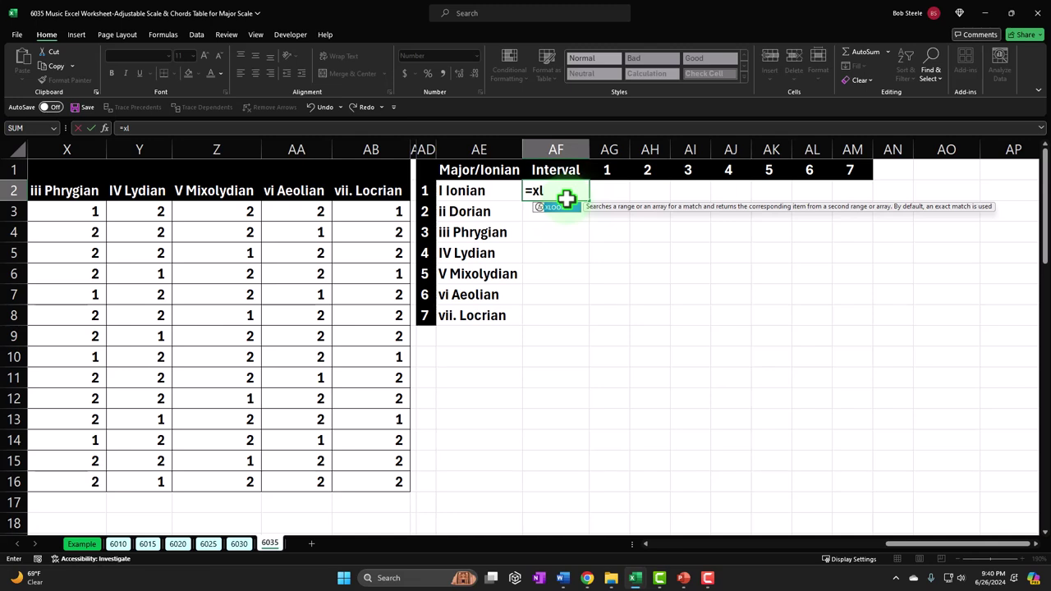
pyautogui.press('Tab')
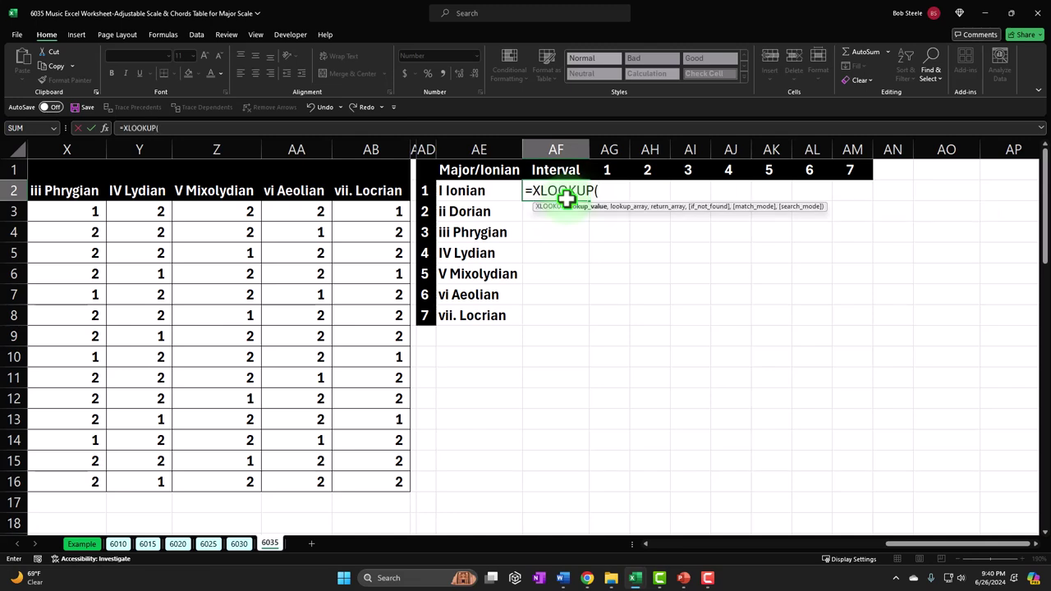
pyautogui.click(426, 190)
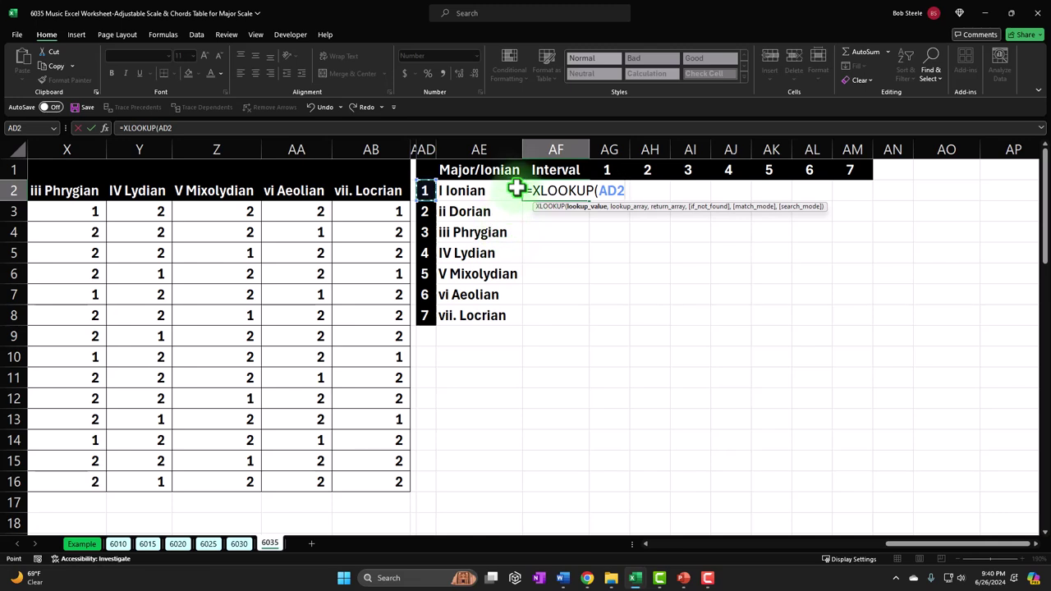
pyautogui.write(',')
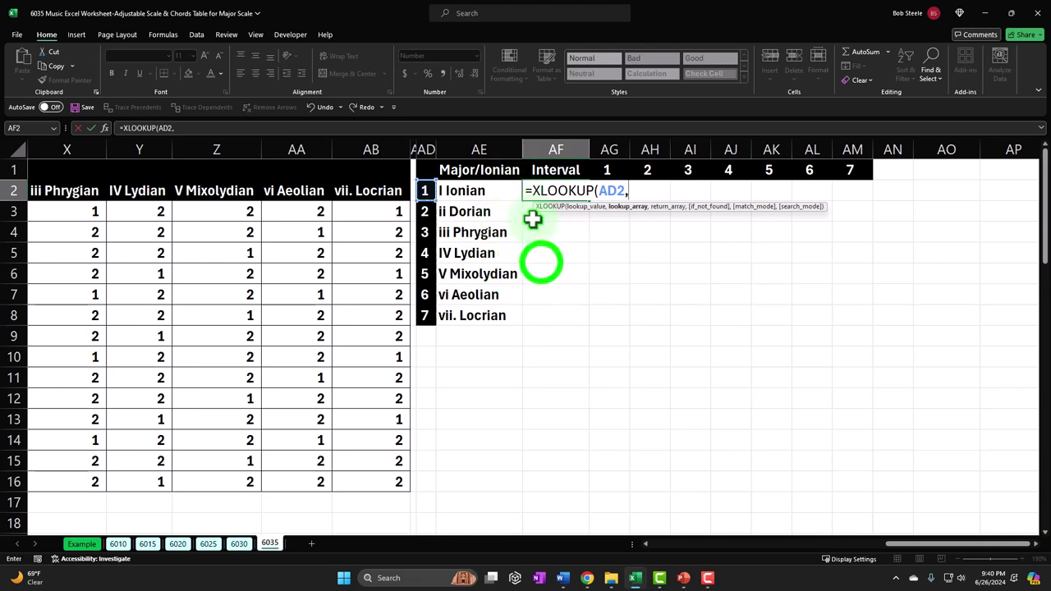
pyautogui.click(541, 261)
pyautogui.press('Left')
pyautogui.press('Left')
pyautogui.press('Left')
pyautogui.press('Left')
pyautogui.press('Left')
pyautogui.press('Left')
pyautogui.press('Left')
pyautogui.press('Left')
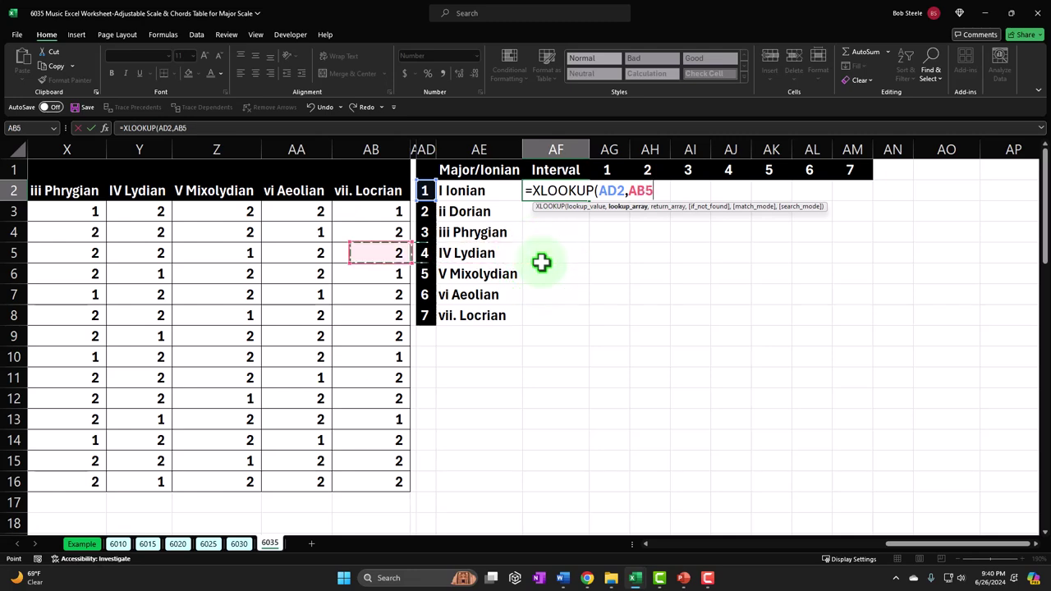
pyautogui.press('Left')
pyautogui.press('Left')
pyautogui.press('Left')
pyautogui.press('Left')
pyautogui.press('Left')
pyautogui.press('Left')
pyautogui.press('Left')
pyautogui.press('Left')
pyautogui.press('Left')
pyautogui.press('Left')
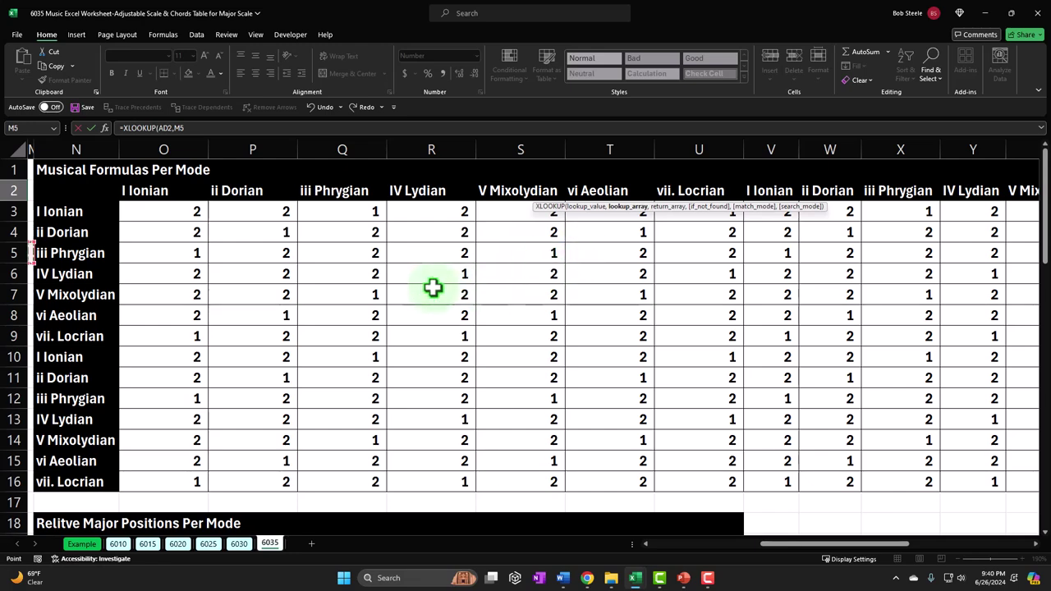
pyautogui.scroll(-8, 275, 380)
pyautogui.scroll(-7, 270, 384)
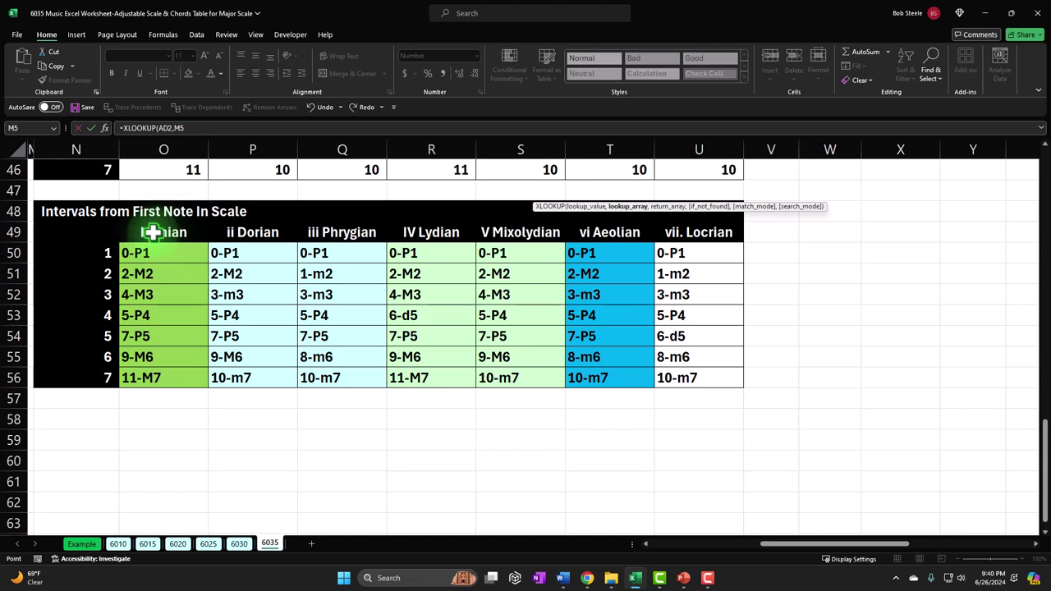
pyautogui.click(99, 255)
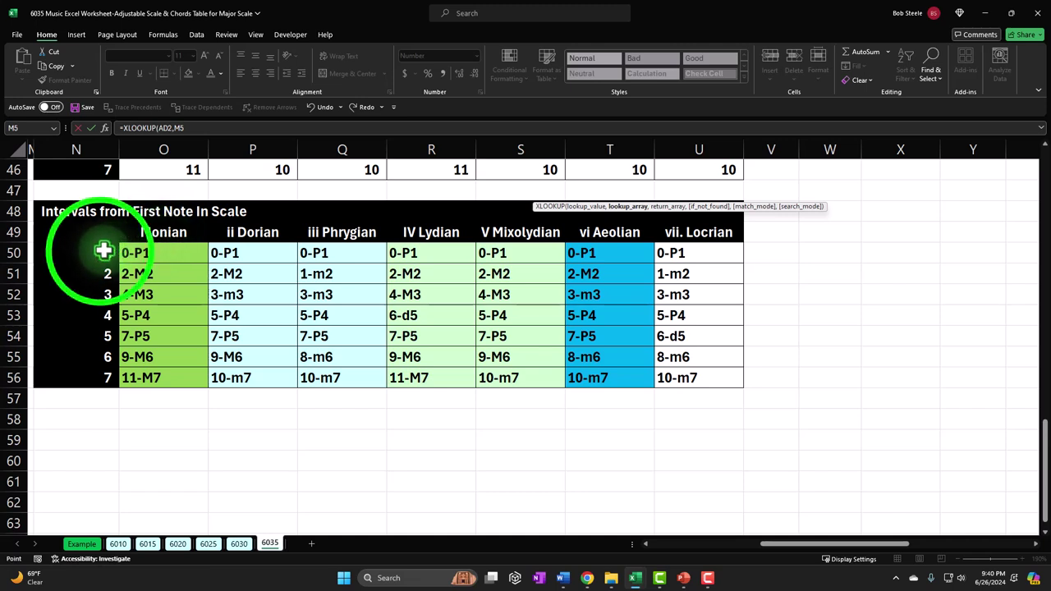
pyautogui.moveTo(99, 261); pyautogui.dragTo(89, 374)
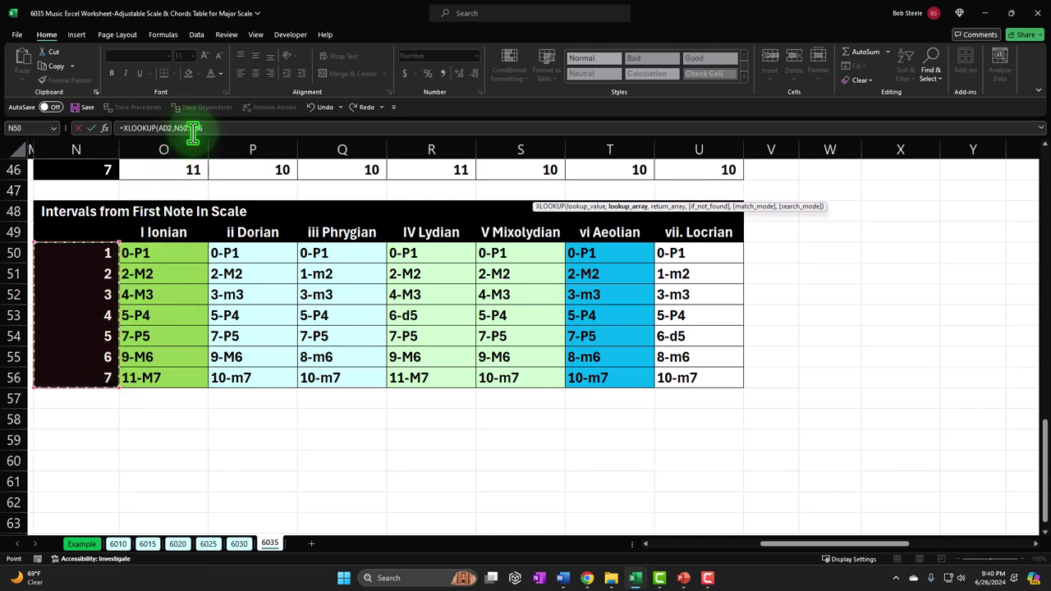
pyautogui.click(193, 131)
pyautogui.press('F4')
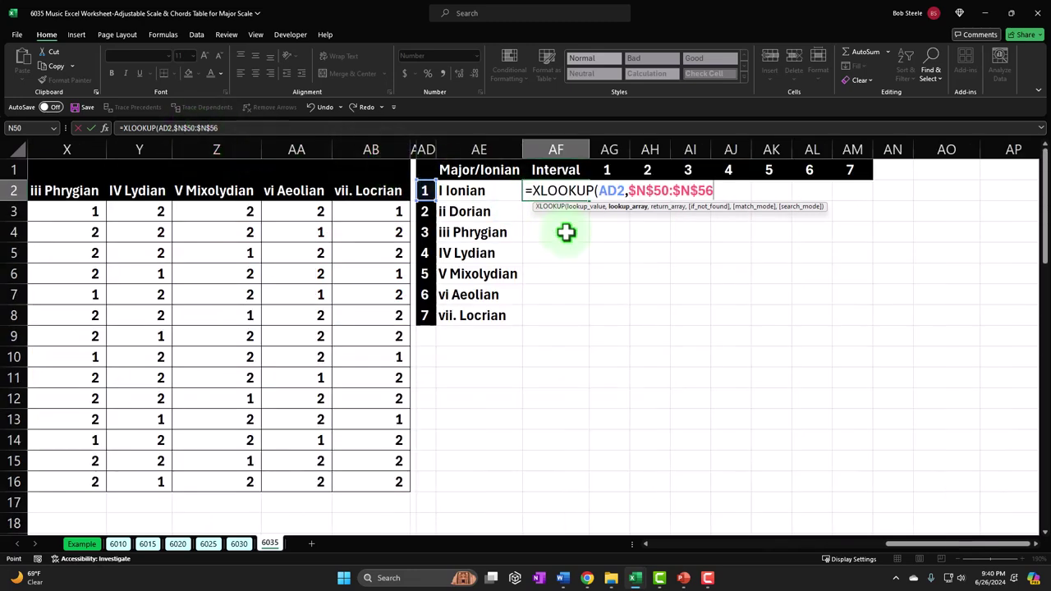
# Step: Finish it with return range $O$50:$O$56 so AF2 shows 0-P1
pyautogui.write(',')
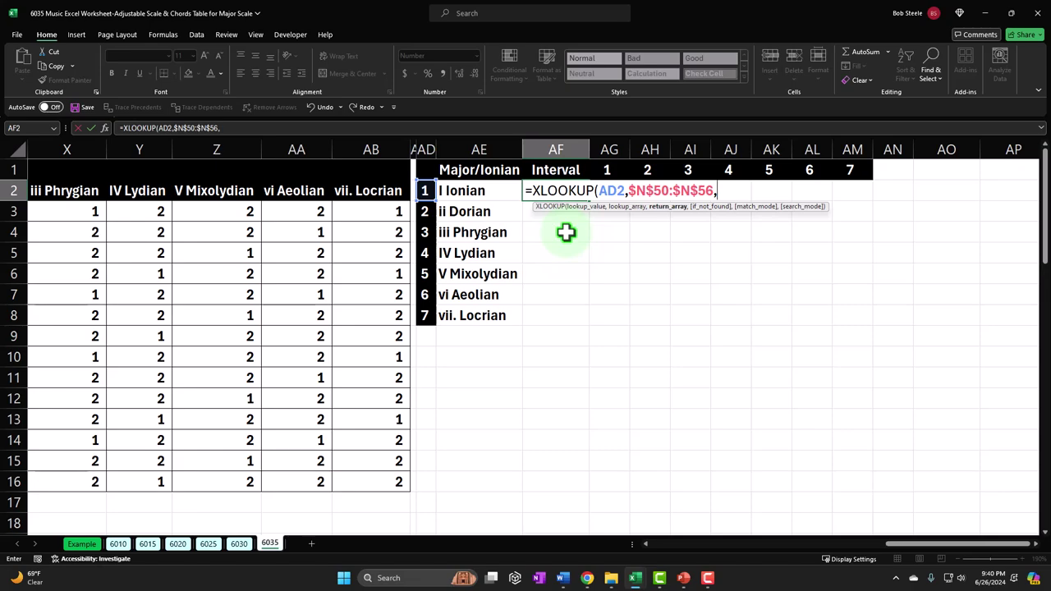
pyautogui.click(563, 382)
pyautogui.press('Left')
pyautogui.press('Left')
pyautogui.press('Left')
pyautogui.press('Left')
pyautogui.press('Left')
pyautogui.press('Left')
pyautogui.press('Left')
pyautogui.press('Left')
pyautogui.press('Left')
pyautogui.press('Left')
pyautogui.press('Left')
pyautogui.press('Left')
pyautogui.press('Left')
pyautogui.press('Left')
pyautogui.press('Left')
pyautogui.press('Left')
pyautogui.press('Left')
pyautogui.press('Left')
pyautogui.press('Left')
pyautogui.press('Left')
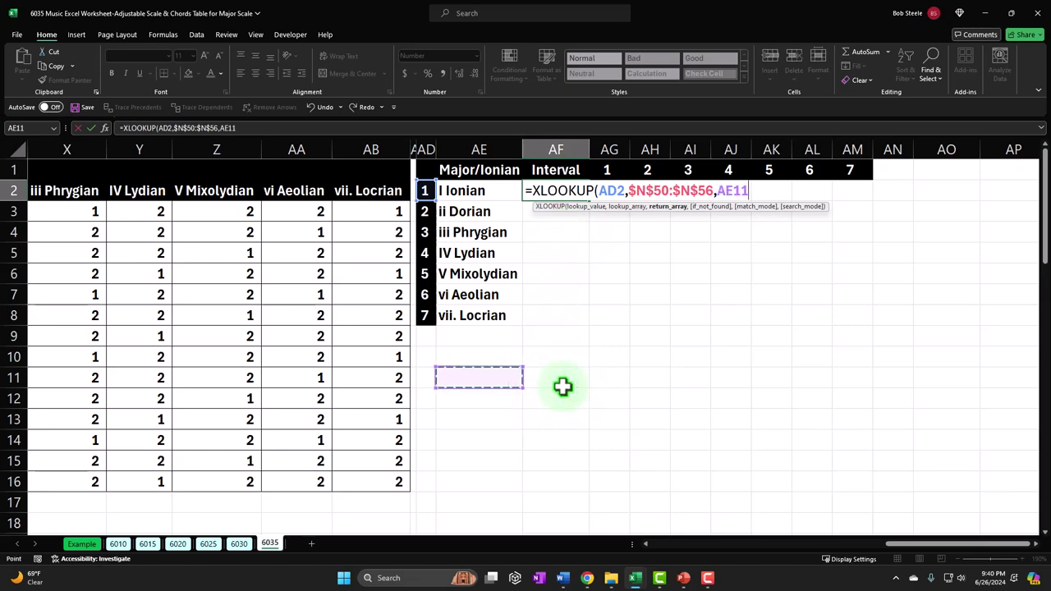
pyautogui.press('Left')
pyautogui.press('Left')
pyautogui.press('Left')
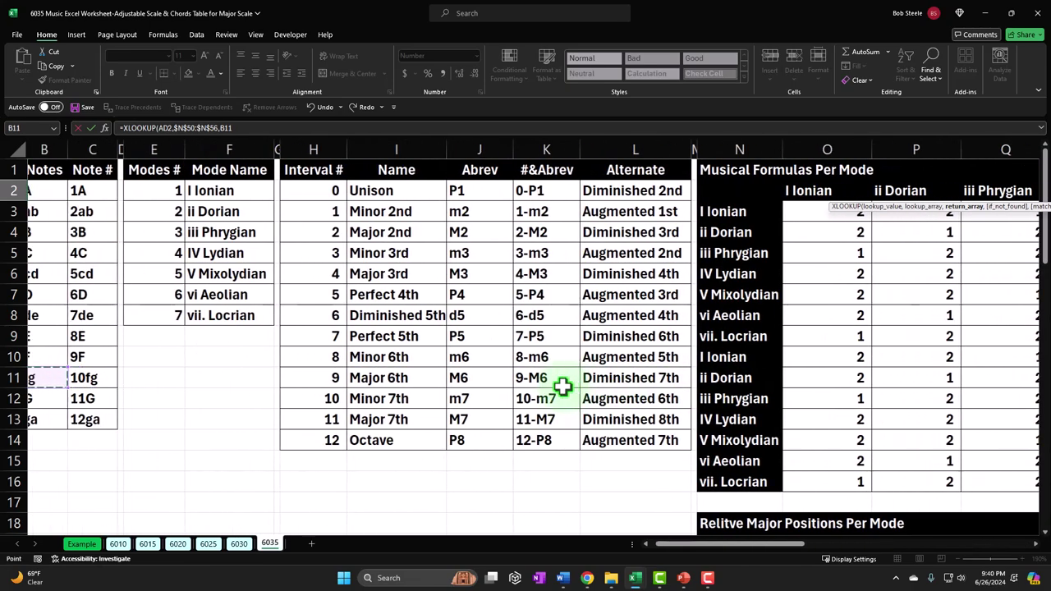
pyautogui.scroll(-15, 847, 439)
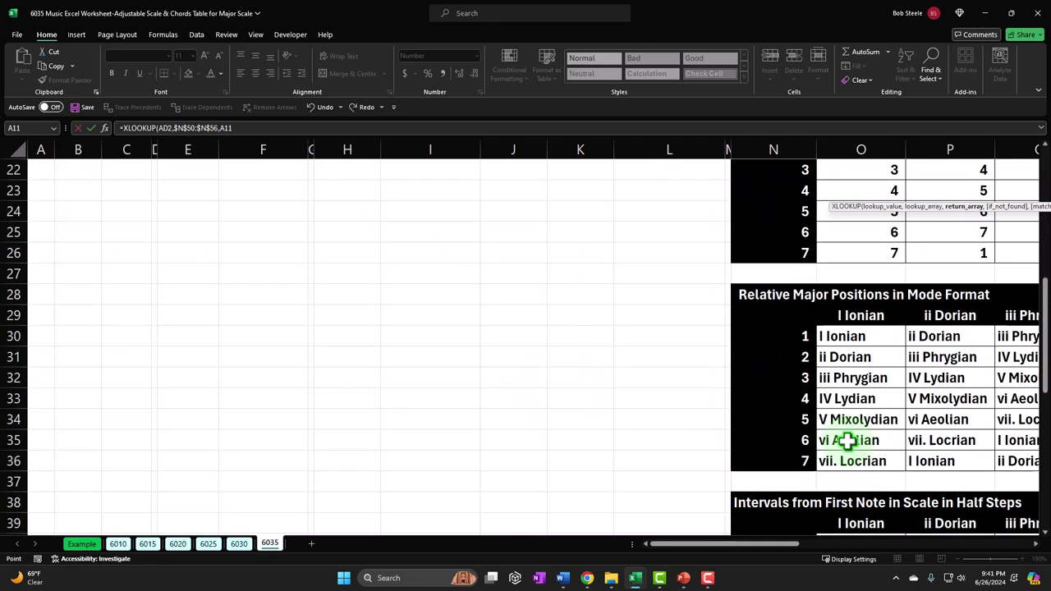
pyautogui.click(912, 403)
pyautogui.press('Right')
pyautogui.press('Right')
pyautogui.press('Right')
pyautogui.press('Right')
pyautogui.press('Right')
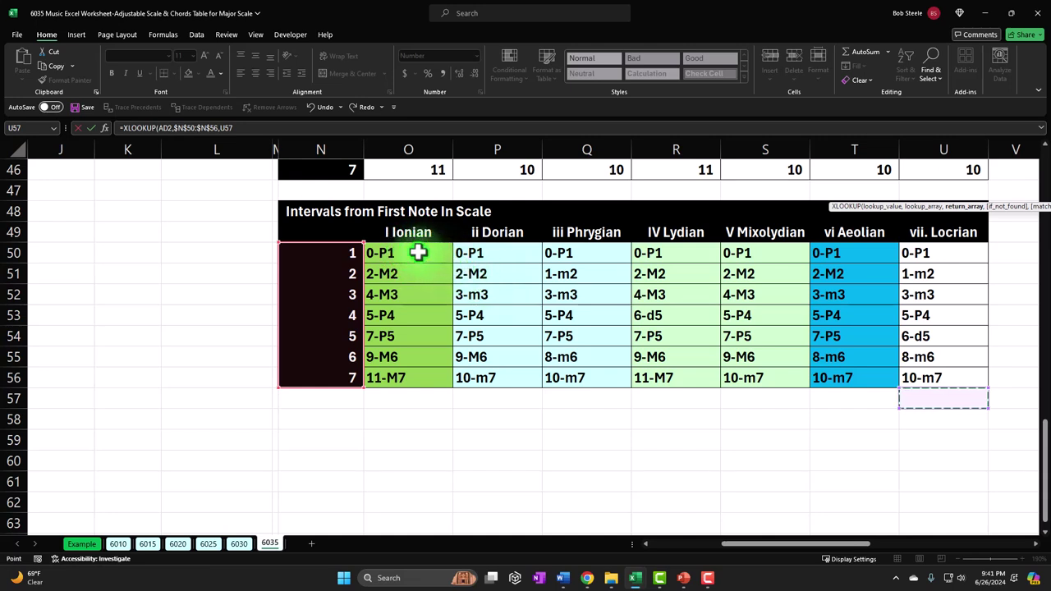
pyautogui.moveTo(417, 253); pyautogui.dragTo(413, 375)
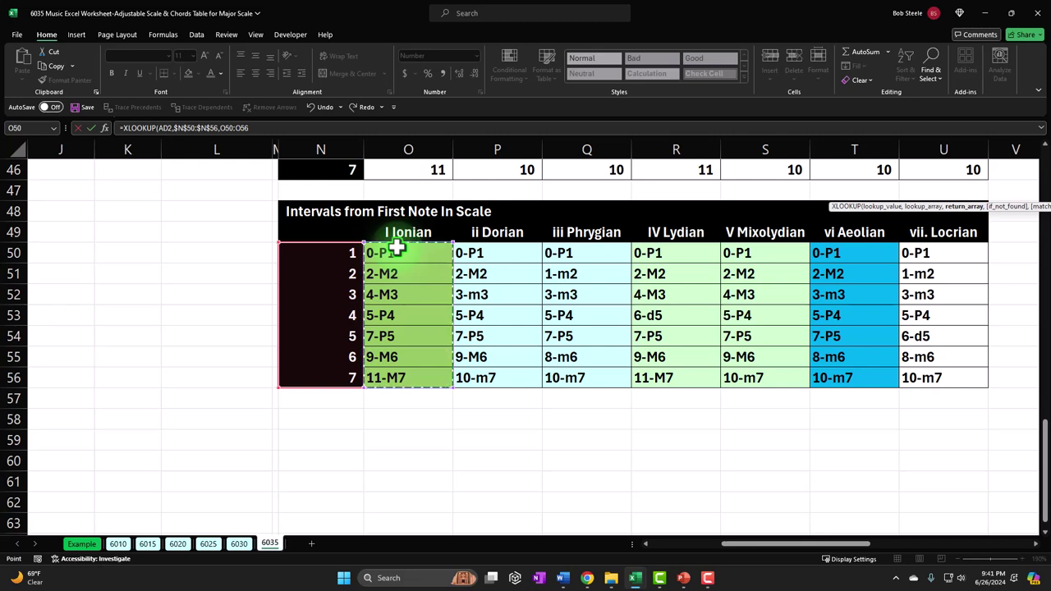
pyautogui.press('F4')
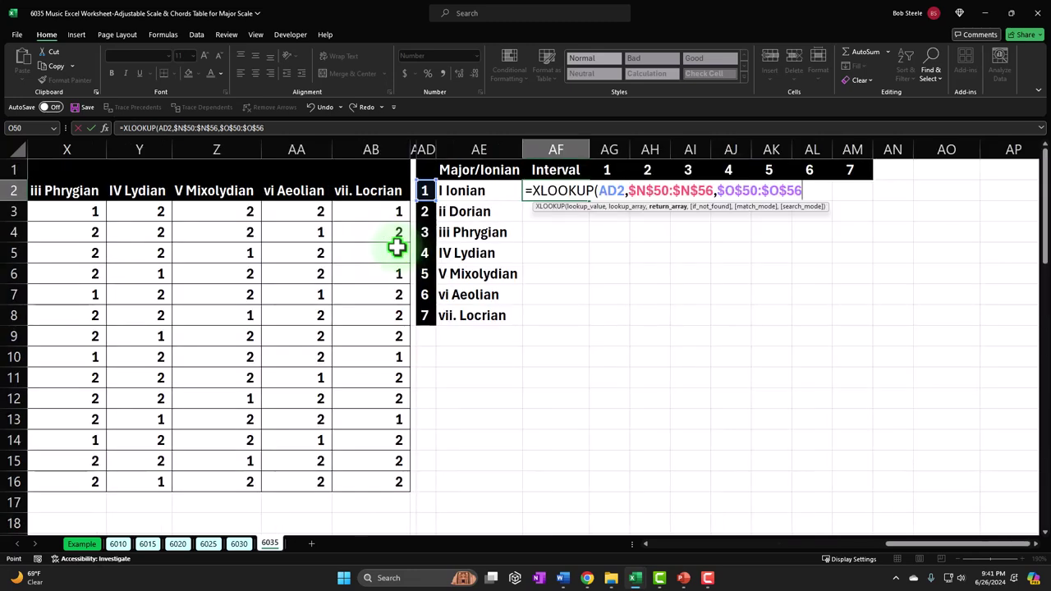
pyautogui.press('Return')
pyautogui.click(564, 190)
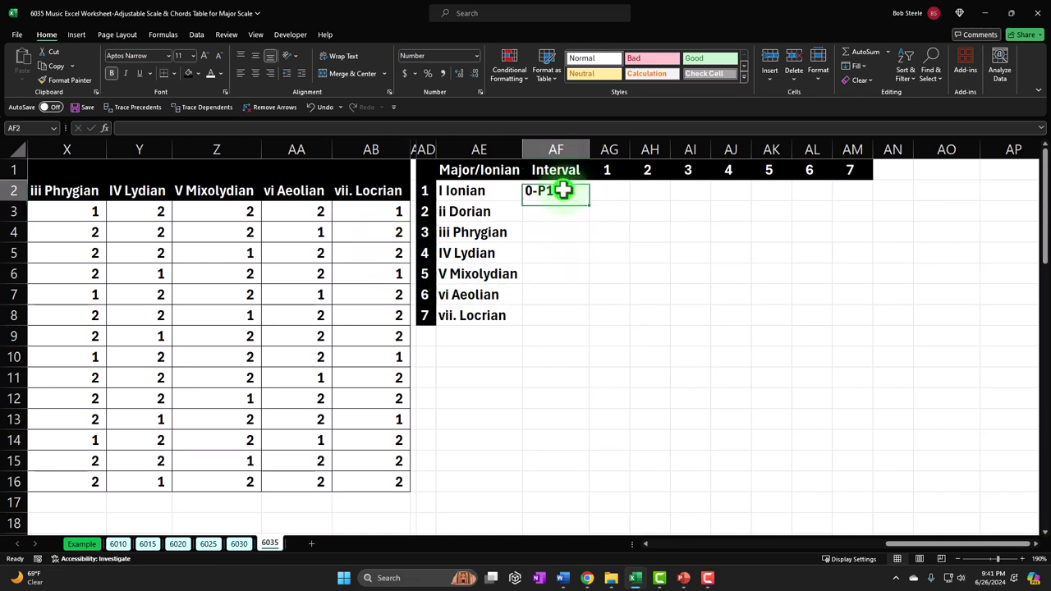
# Step: Copy AF2's interval lookup down to AF8, listing 0-P1 through 11-M7
pyautogui.doubleClick(564, 191)
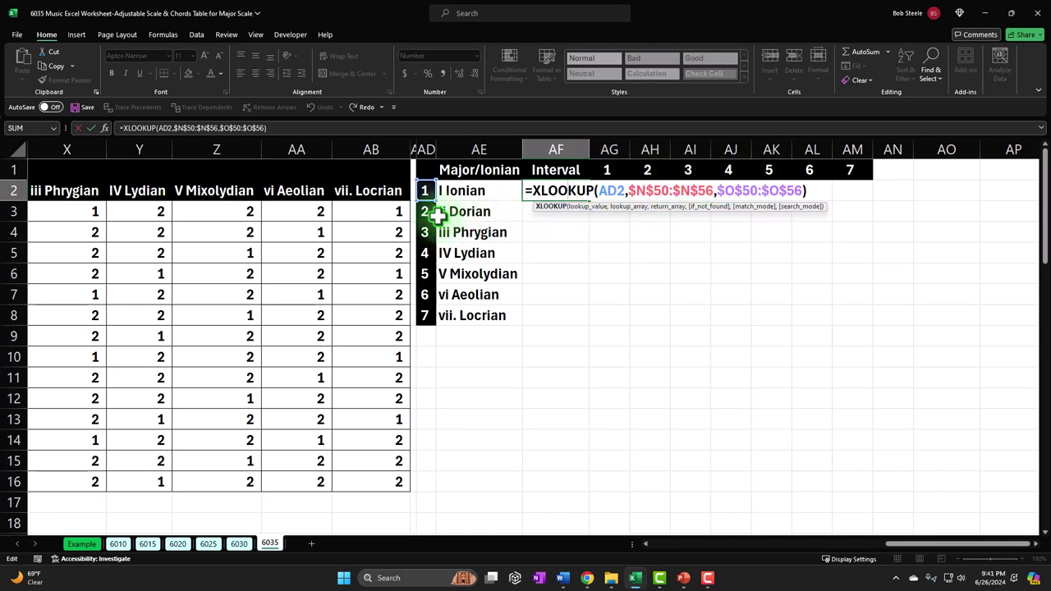
pyautogui.press('Return')
pyautogui.click(565, 191)
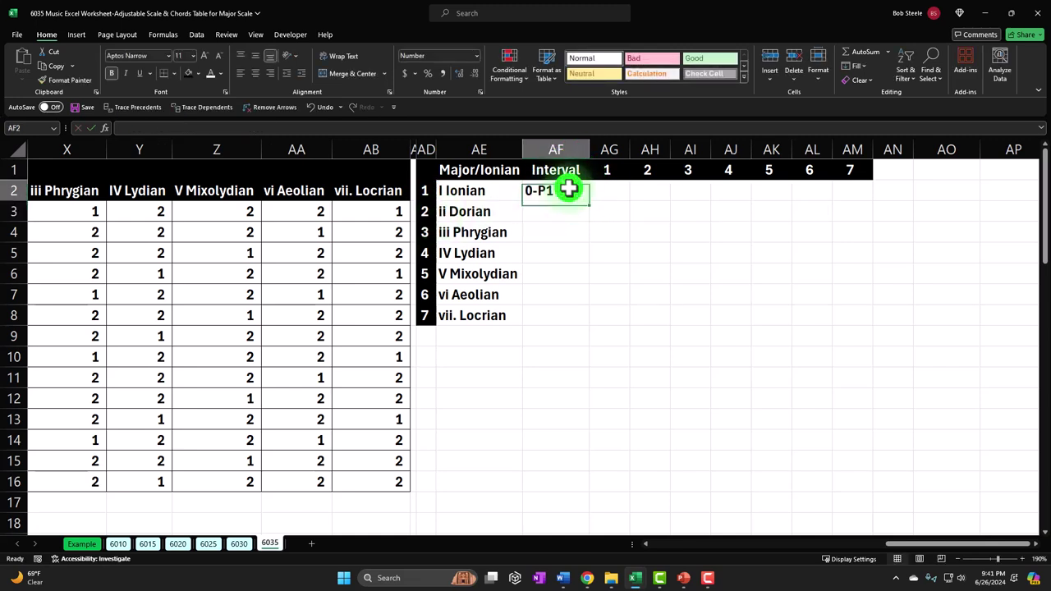
pyautogui.moveTo(589, 202); pyautogui.dragTo(579, 326)
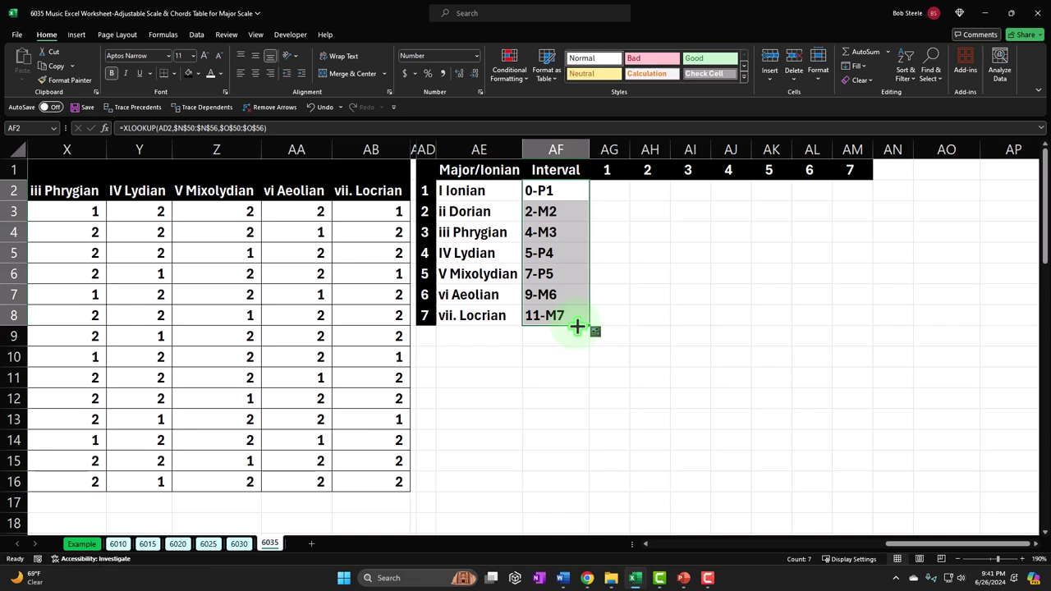
pyautogui.click(427, 191)
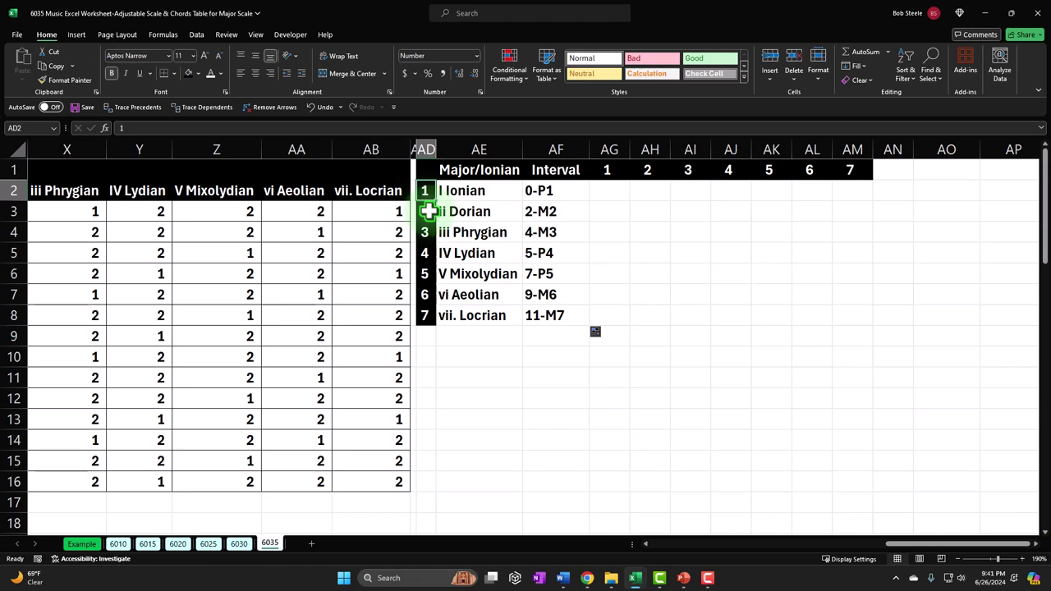
pyautogui.press('Right')
pyautogui.press('Right')
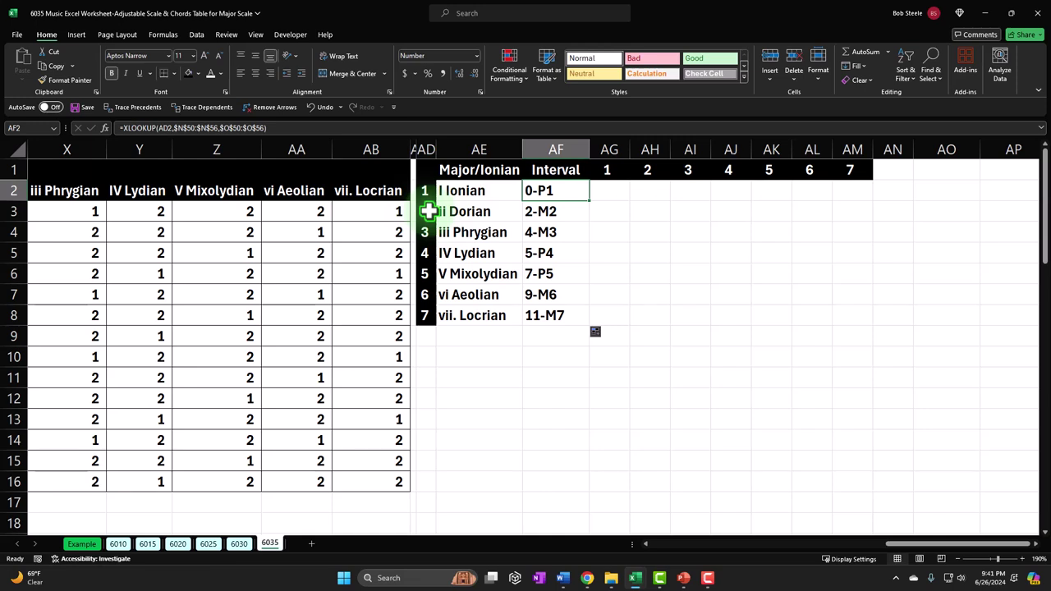
pyautogui.press('Down')
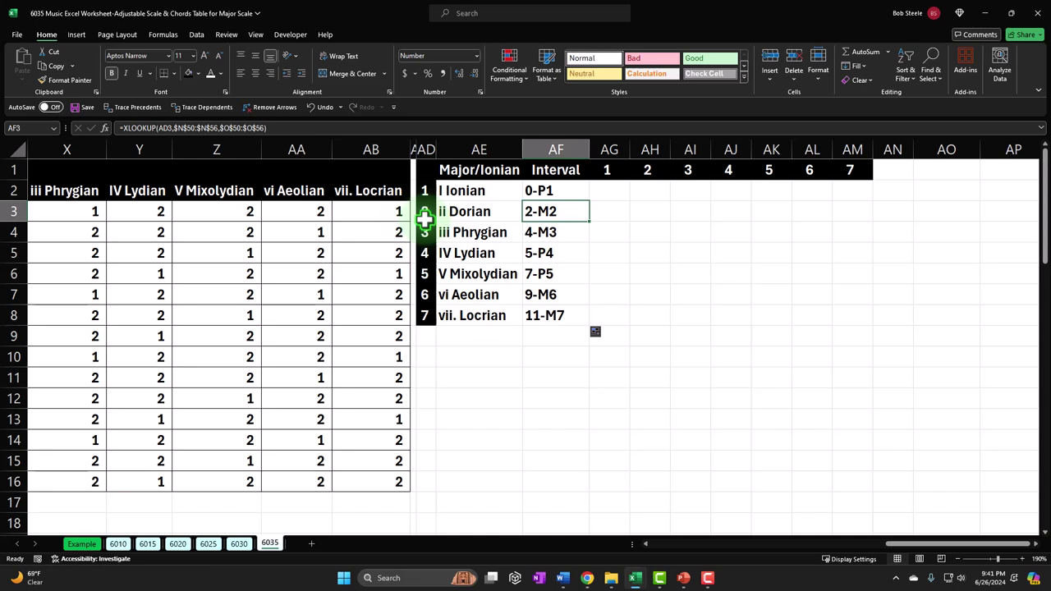
pyautogui.press('Down')
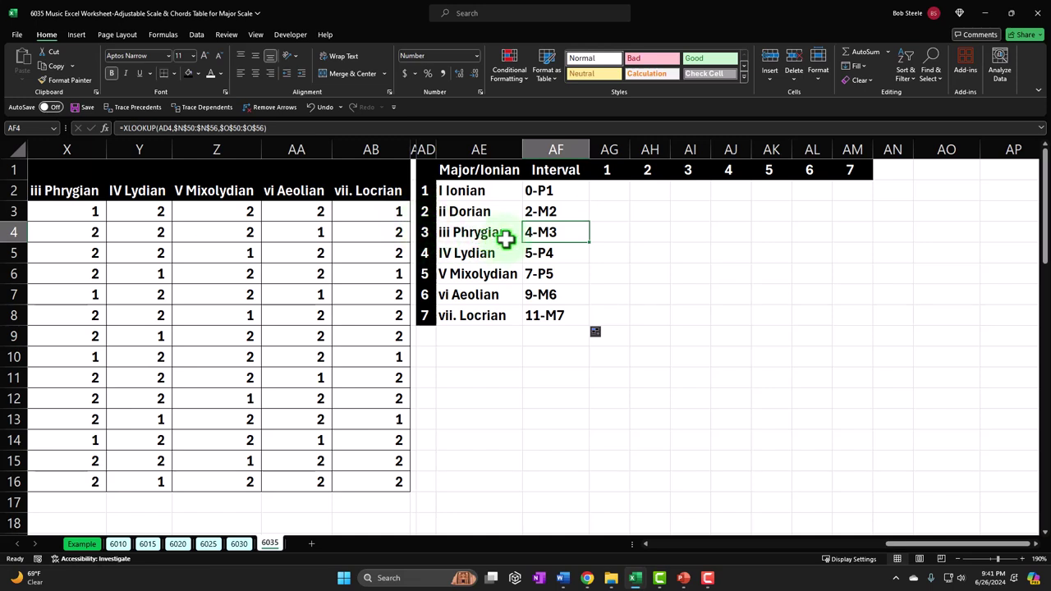
pyautogui.press('Down')
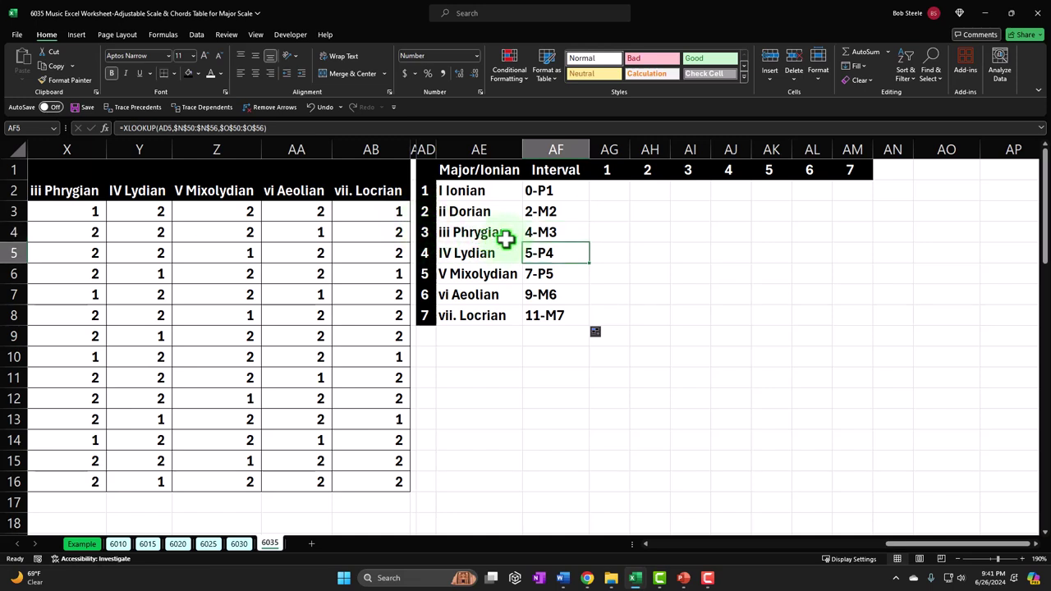
pyautogui.click(534, 272)
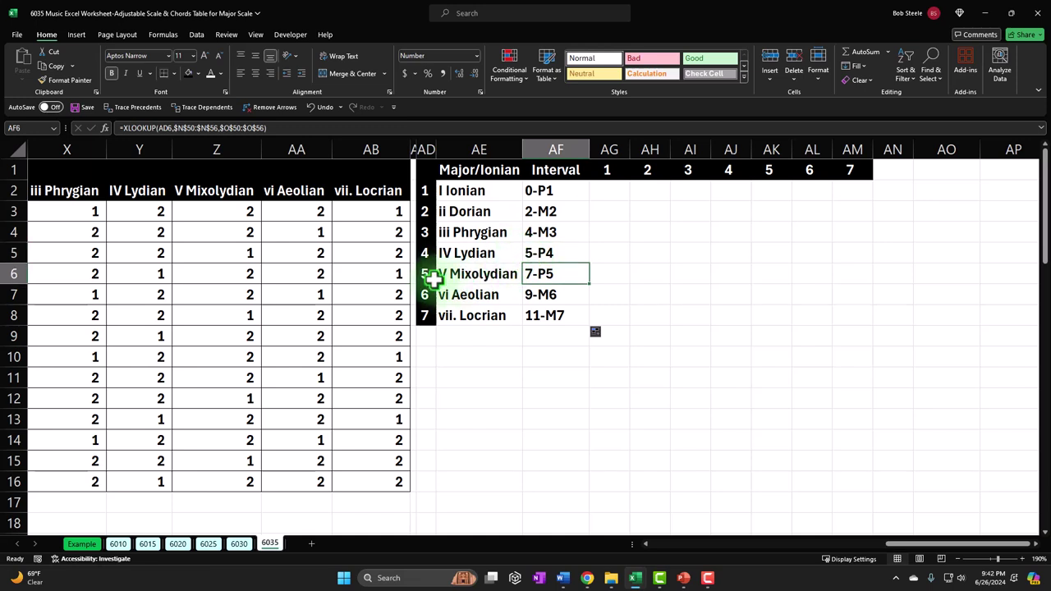
pyautogui.press('Down')
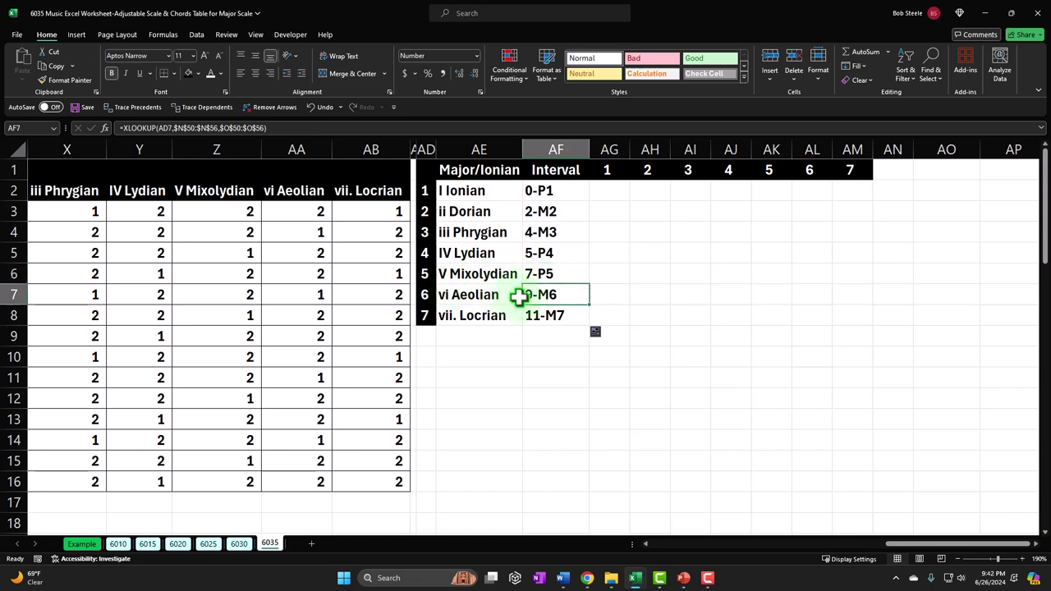
pyautogui.press('Down')
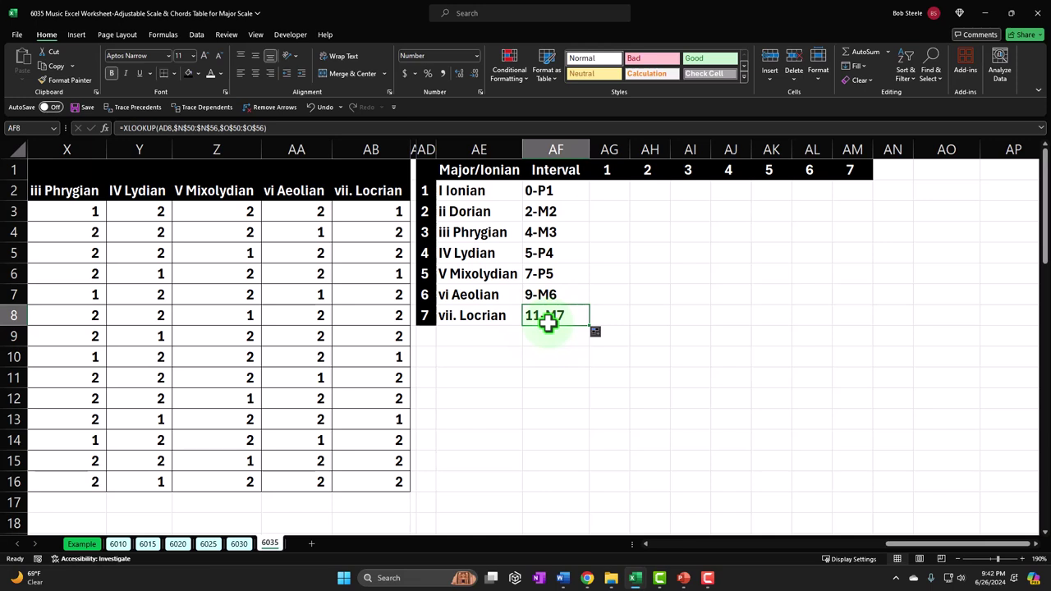
pyautogui.press('Right')
pyautogui.press('Up')
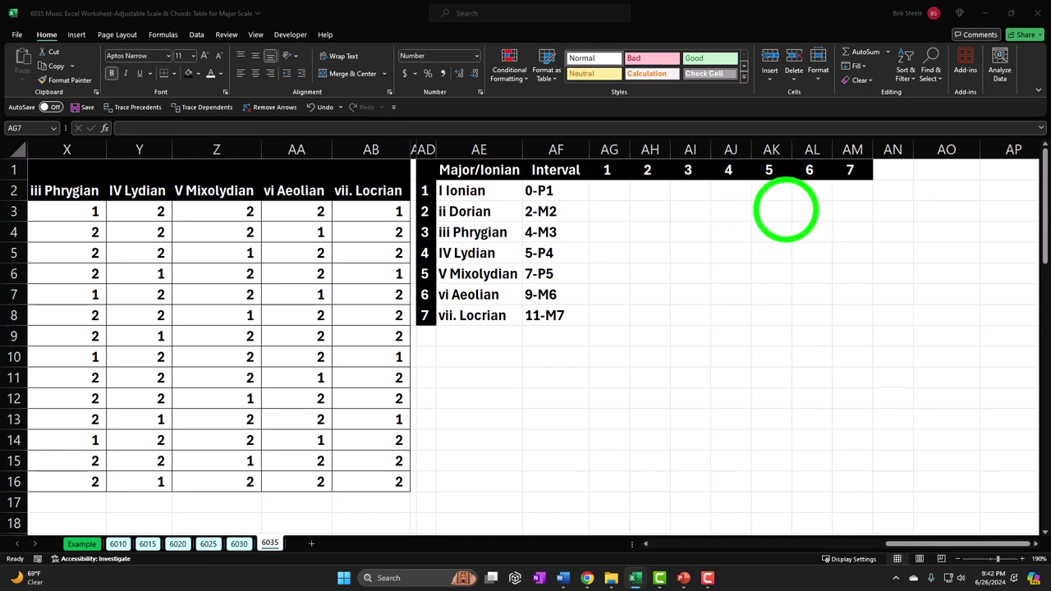
# Step: Enter =A5 in AG2 so I Ionian's first note shows 4
pyautogui.click(609, 195)
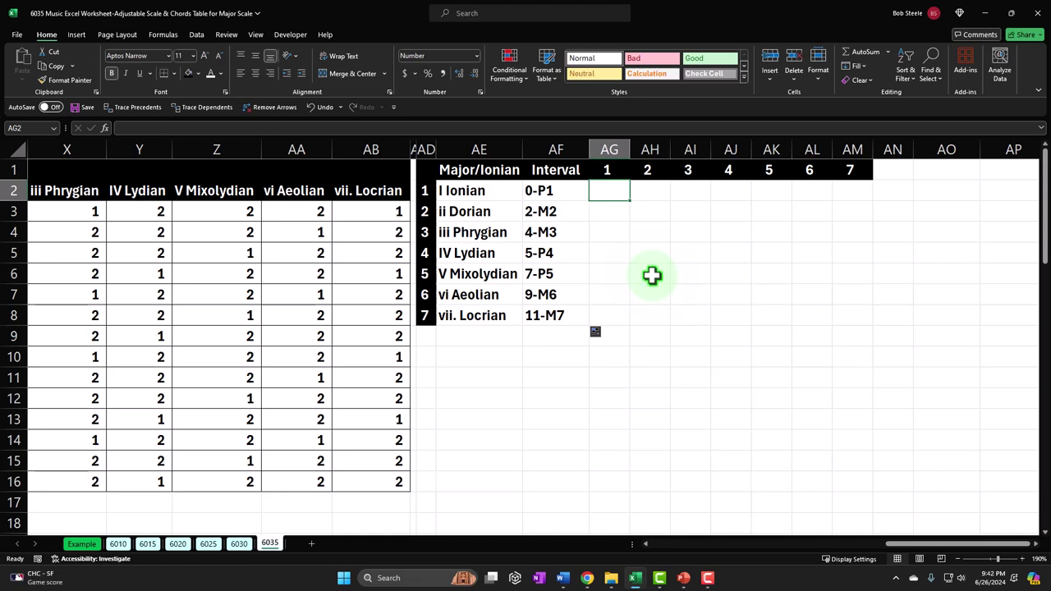
pyautogui.write('=')
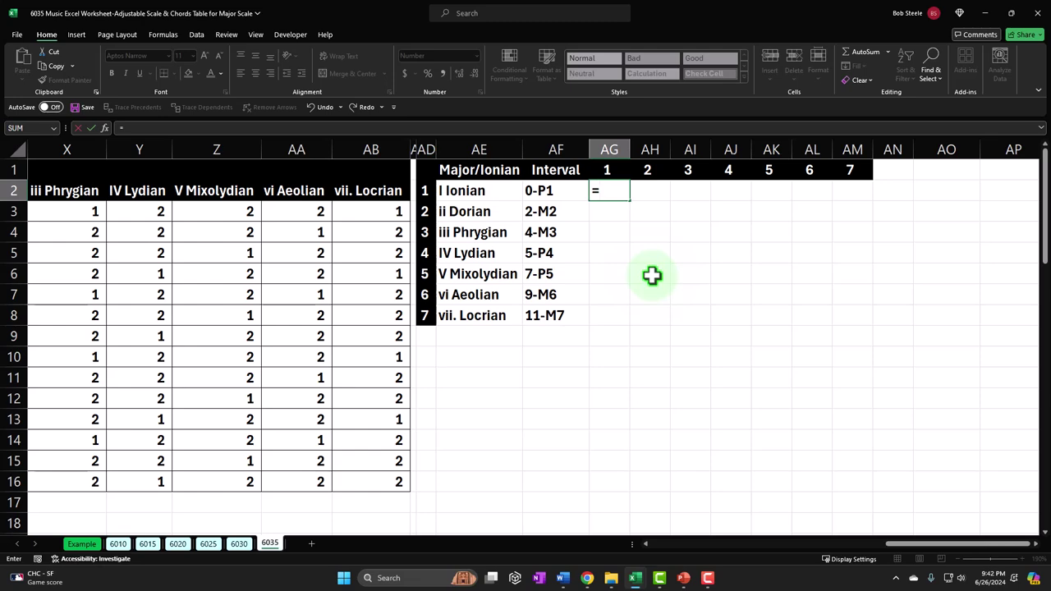
pyautogui.press('Left')
pyautogui.press('Home')
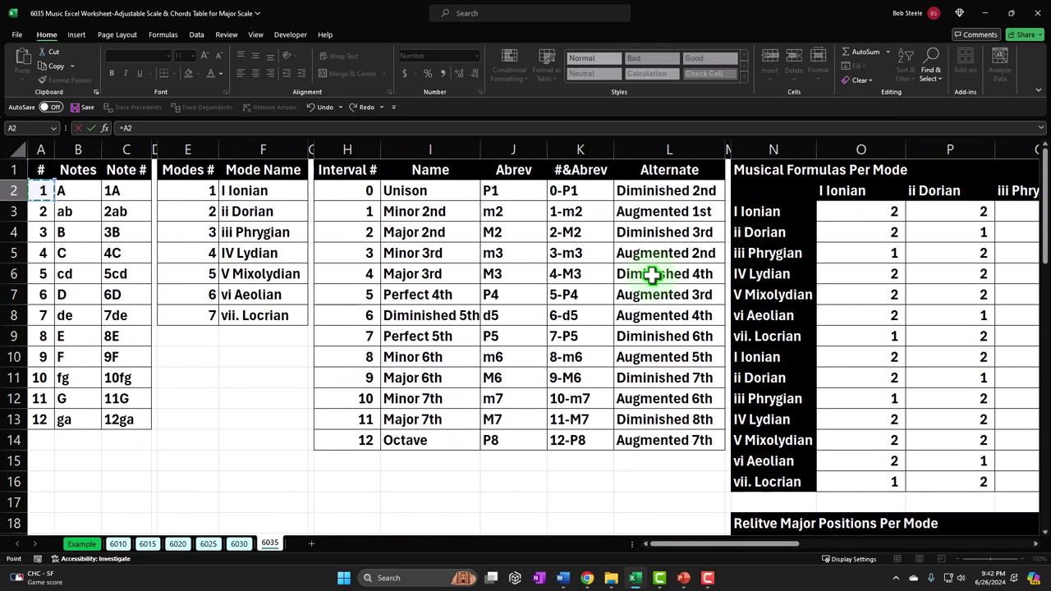
pyautogui.press('Right')
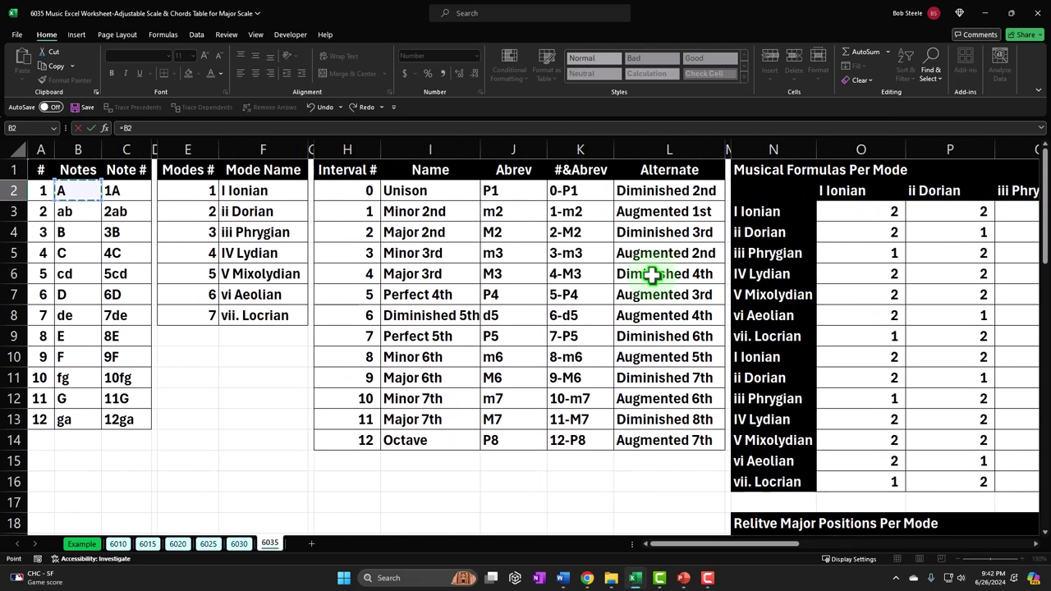
pyautogui.press('Down')
pyautogui.press('Down')
pyautogui.press('Down')
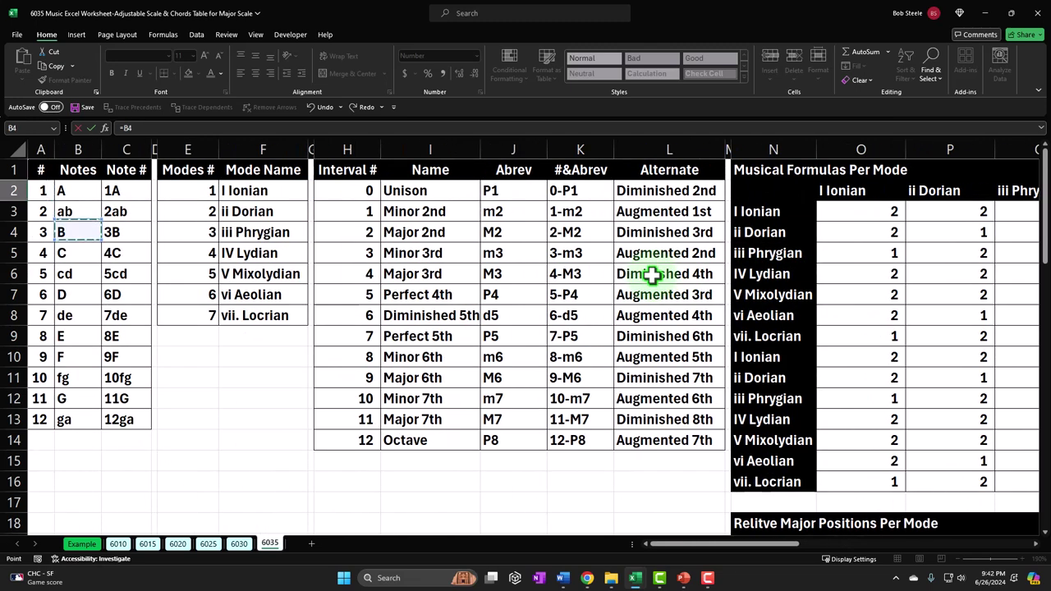
pyautogui.press('Left')
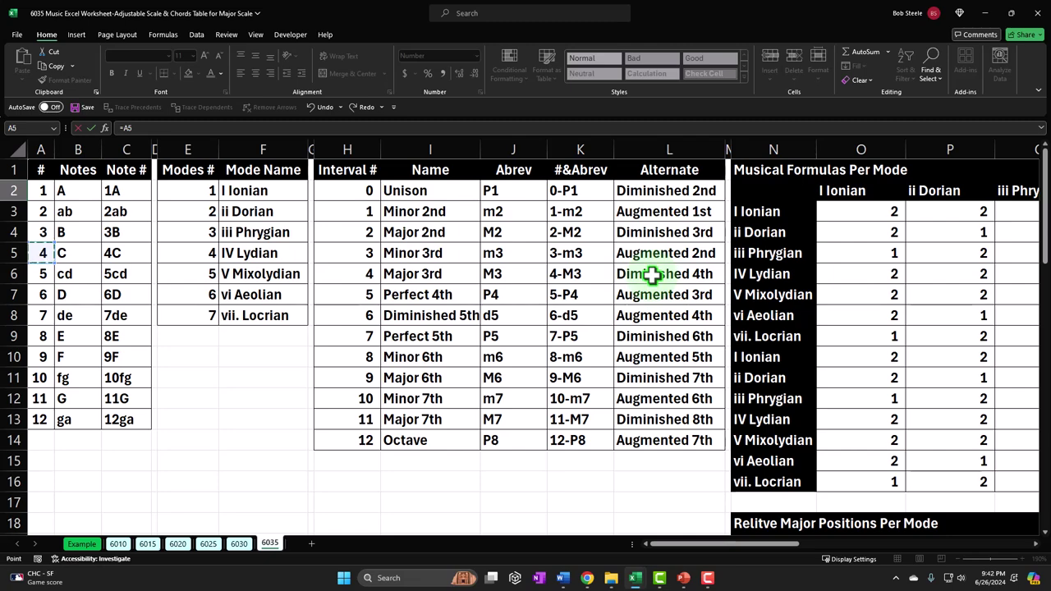
pyautogui.press('Return')
pyautogui.press('Right')
pyautogui.press('Right')
pyautogui.press('Right')
pyautogui.press('Right')
pyautogui.press('Right')
pyautogui.press('Right')
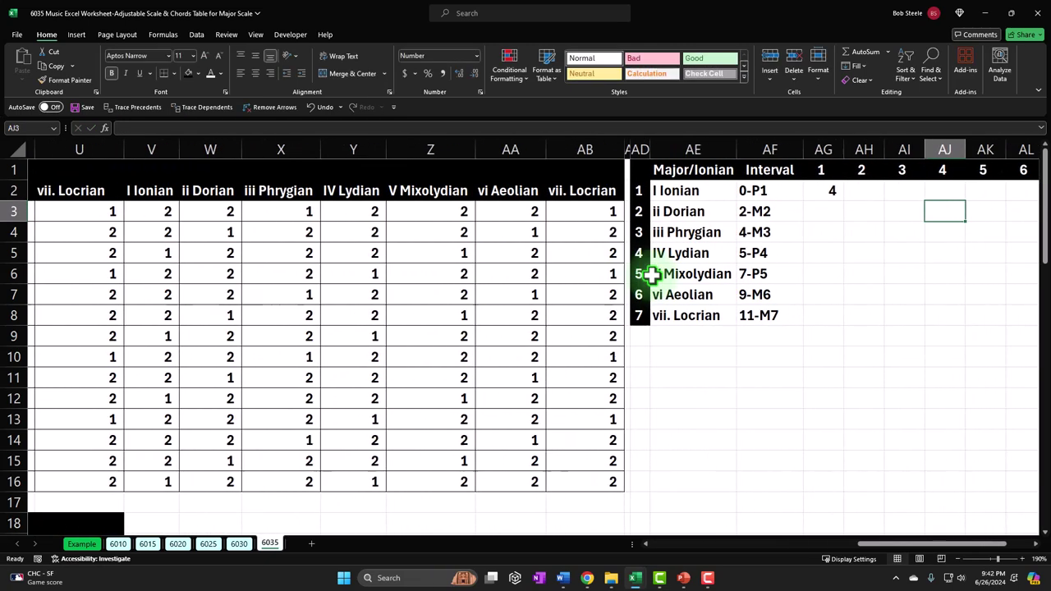
pyautogui.press('Right')
pyautogui.press('Right')
pyautogui.press('Right')
pyautogui.press('Right')
pyautogui.press('Right')
pyautogui.click(476, 191)
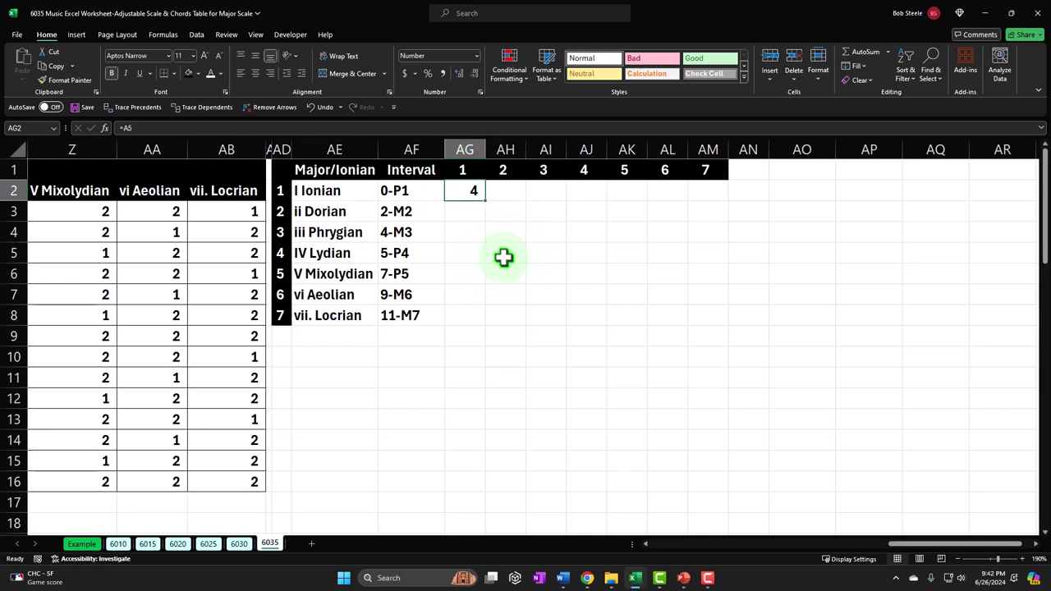
# Step: Give AG2 a light blue fill chosen from More Colors
pyautogui.click(197, 73)
pyautogui.click(212, 242)
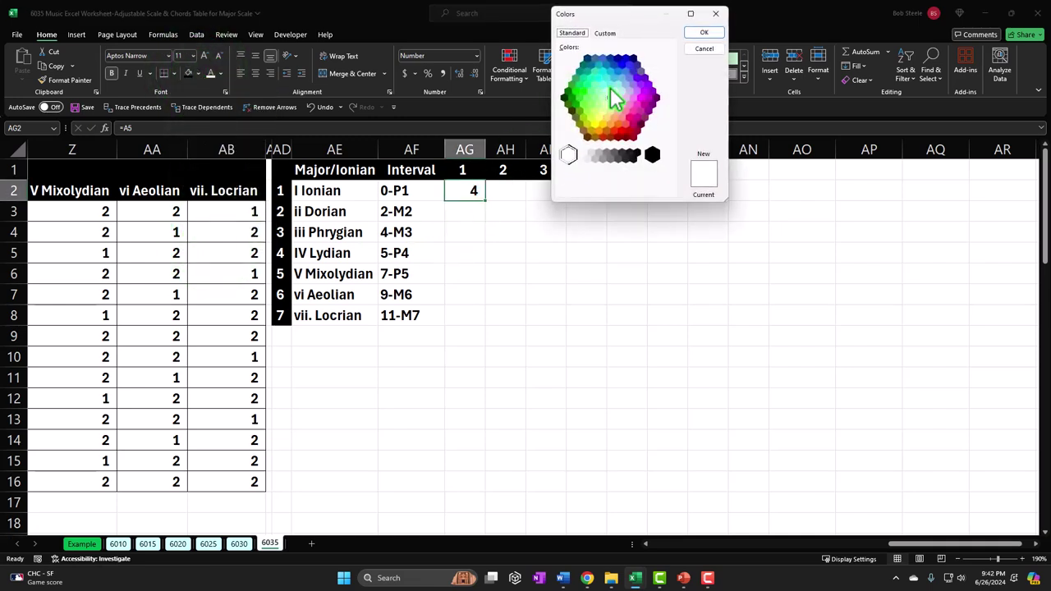
pyautogui.click(612, 95)
pyautogui.click(704, 33)
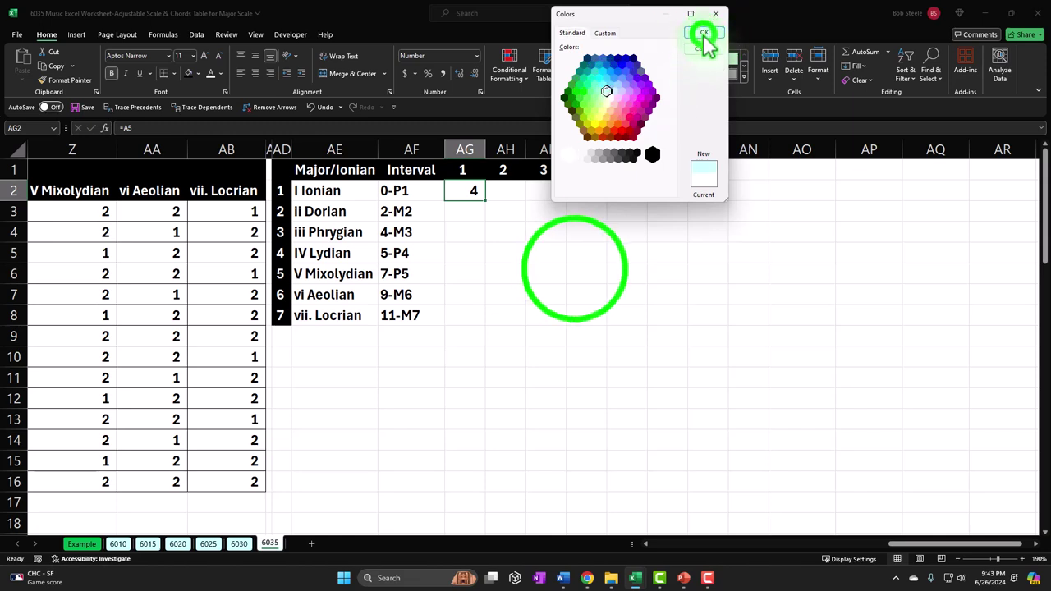
pyautogui.click(577, 270)
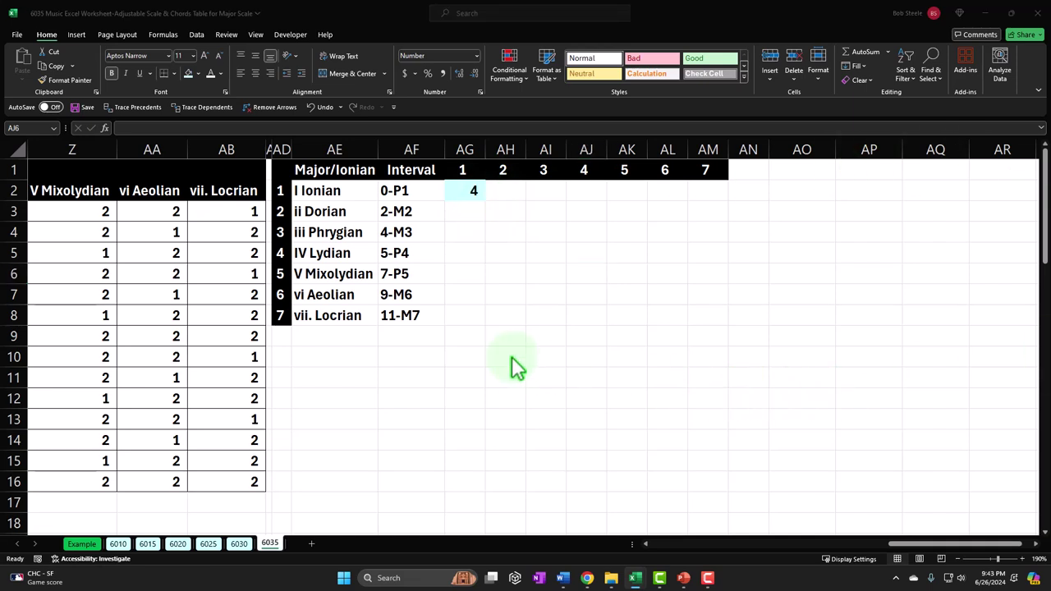
pyautogui.click(320, 190)
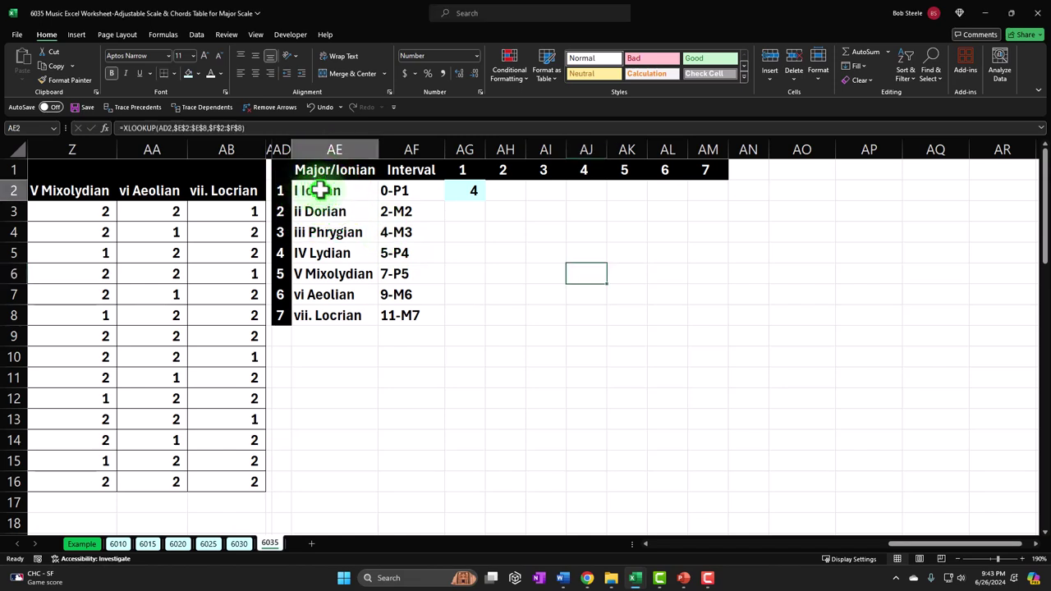
# Step: Fill the mode-name and interval cells AE2:AF8 black
pyautogui.moveTo(321, 190); pyautogui.dragTo(399, 305)
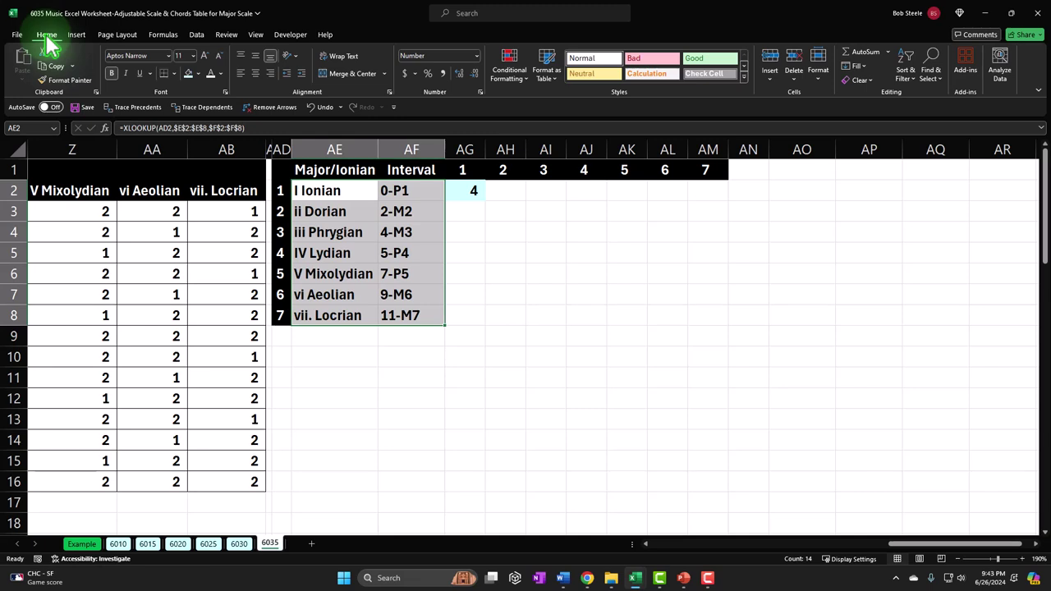
pyautogui.click(198, 73)
pyautogui.click(197, 97)
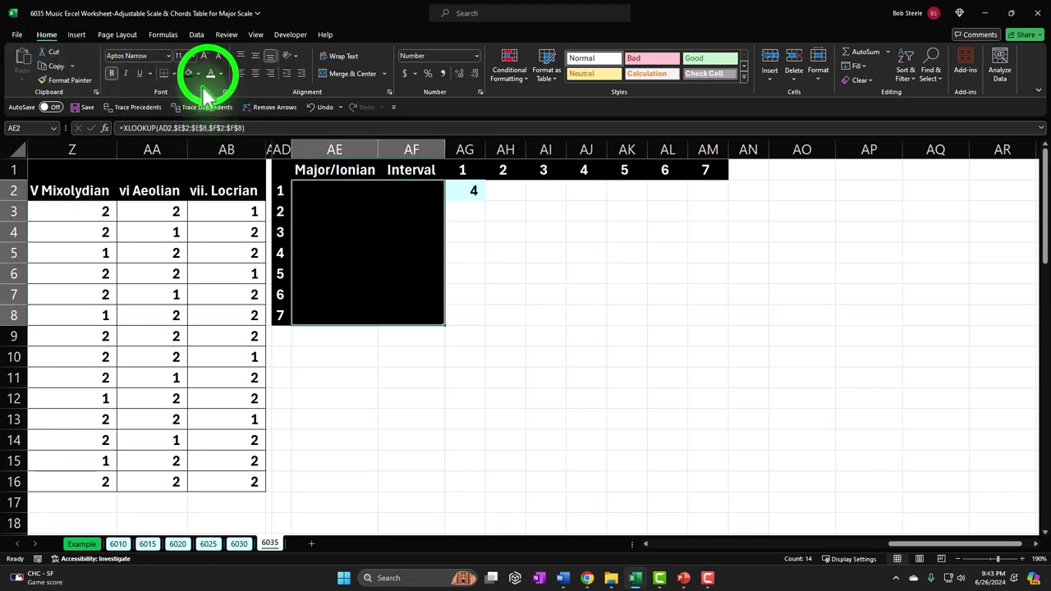
pyautogui.click(599, 251)
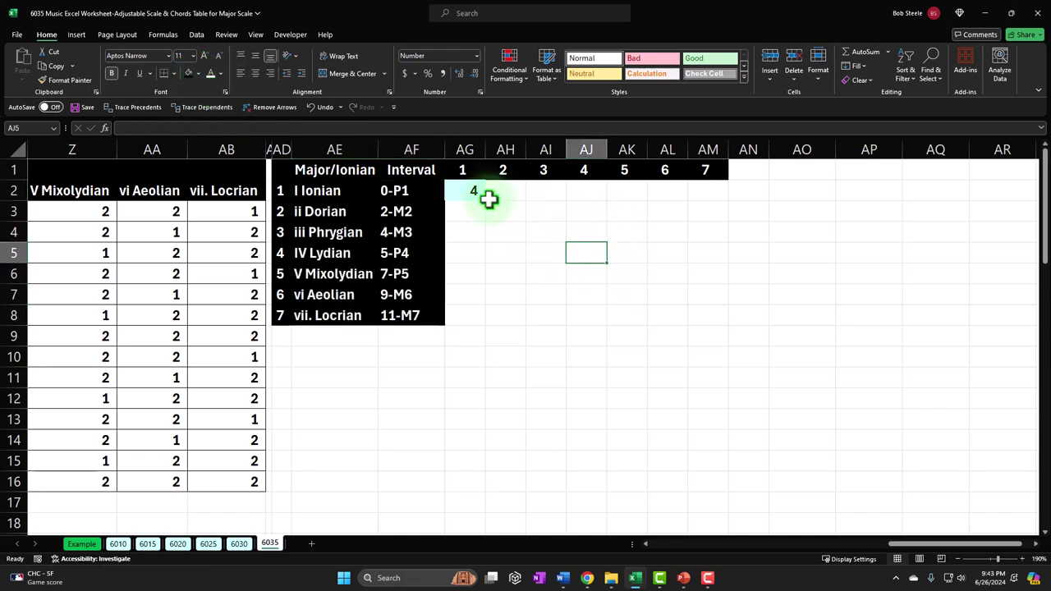
# Step: Apply All Borders to the note grid AG2:AM8
pyautogui.moveTo(469, 192); pyautogui.dragTo(712, 315)
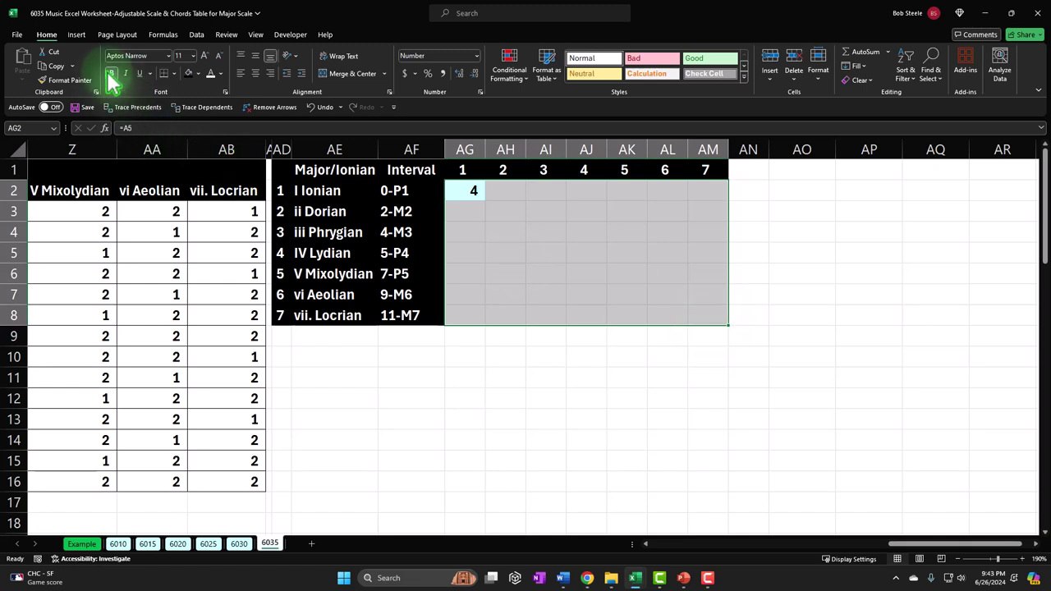
pyautogui.click(174, 74)
pyautogui.click(181, 182)
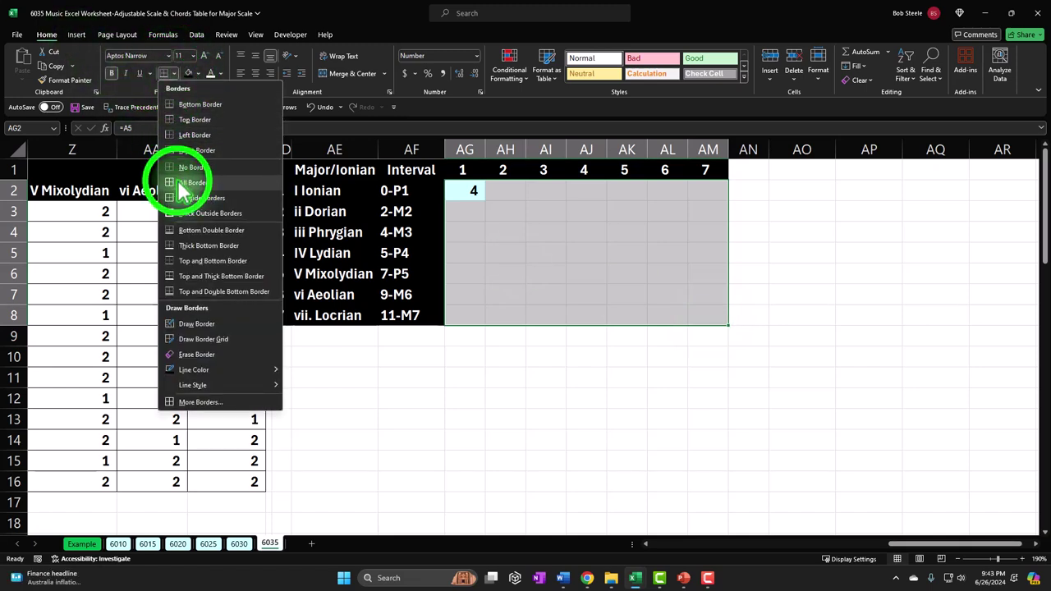
pyautogui.click(563, 342)
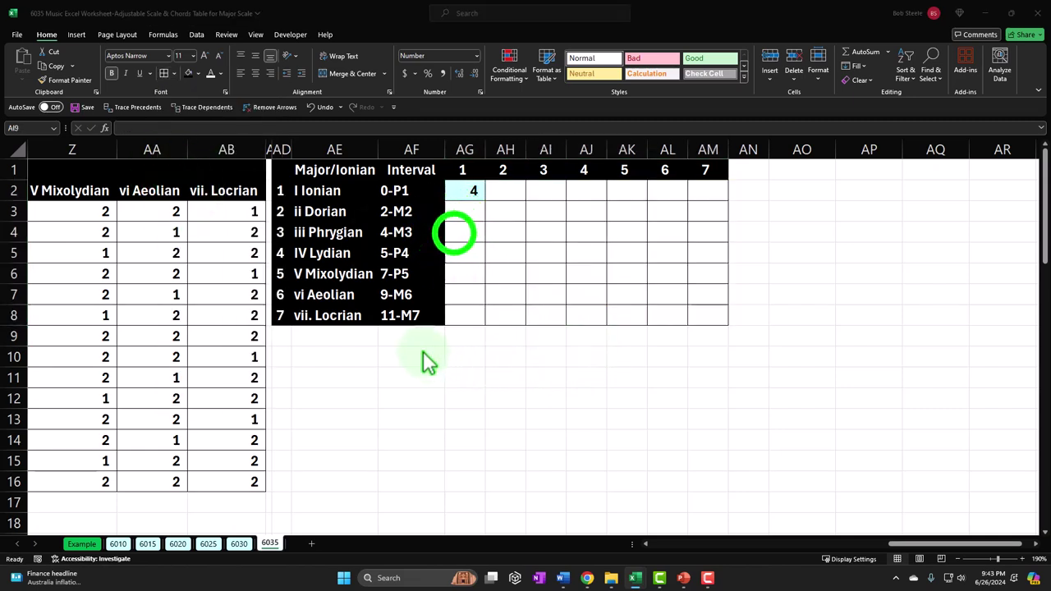
# Step: Re-enter =A5 in AG2 with Ctrl+Enter
pyautogui.click(468, 194)
pyautogui.write('=A5')
pyautogui.hotkey('ctrl', 'Return')
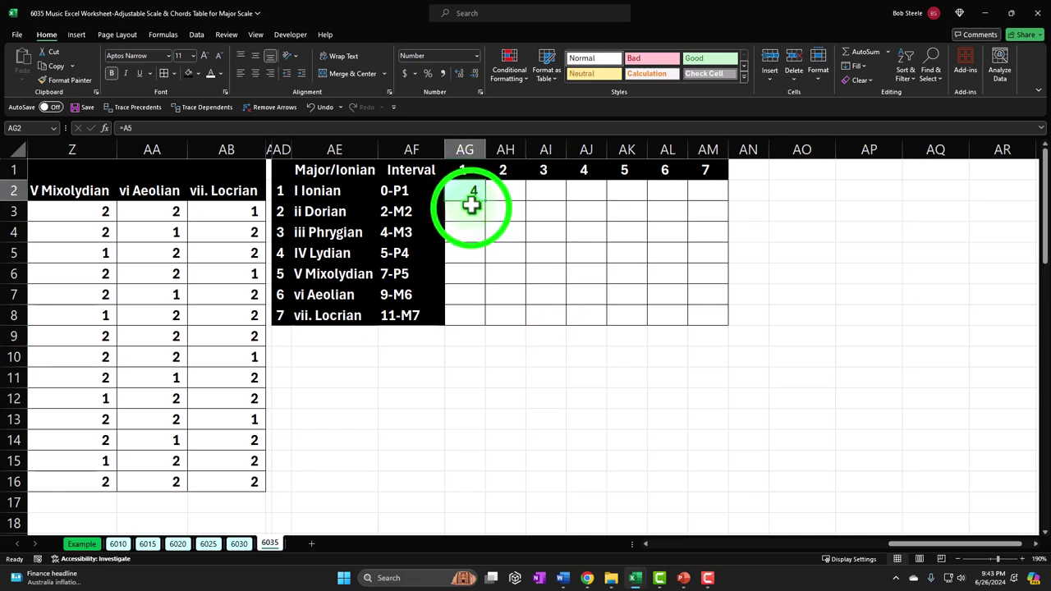
pyautogui.click(471, 209)
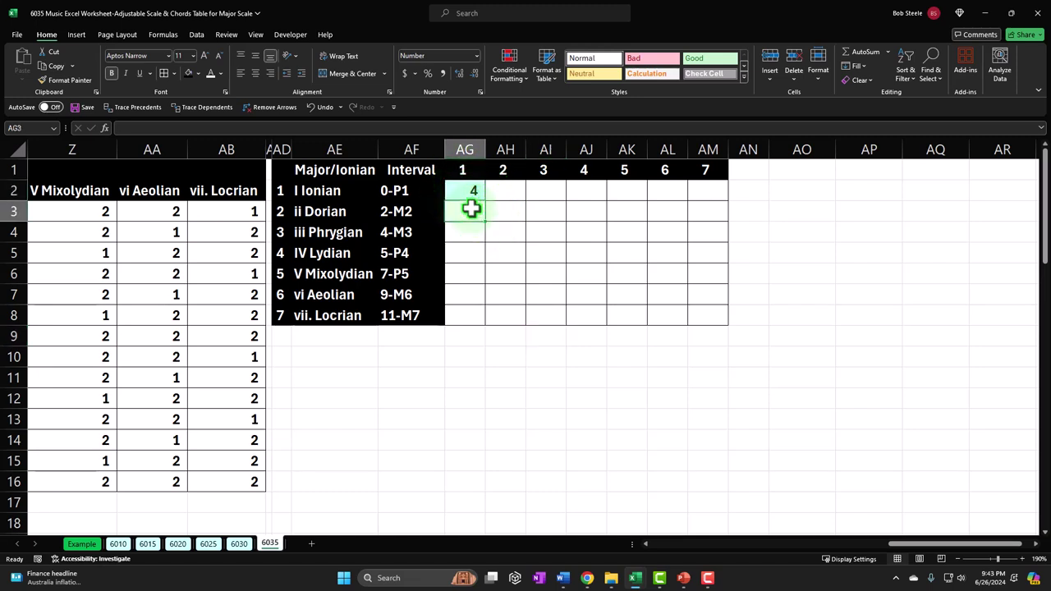
pyautogui.write('=')
pyautogui.press('Left')
pyautogui.press('Left')
pyautogui.press('Left')
pyautogui.press('Left')
pyautogui.press('Left')
pyautogui.press('Left')
pyautogui.press('Left')
pyautogui.press('Left')
pyautogui.press('Left')
pyautogui.press('Left')
pyautogui.press('Left')
pyautogui.press('Left')
pyautogui.press('Left')
pyautogui.press('Left')
pyautogui.press('Left')
pyautogui.press('Left')
pyautogui.press('Left')
pyautogui.press('Left')
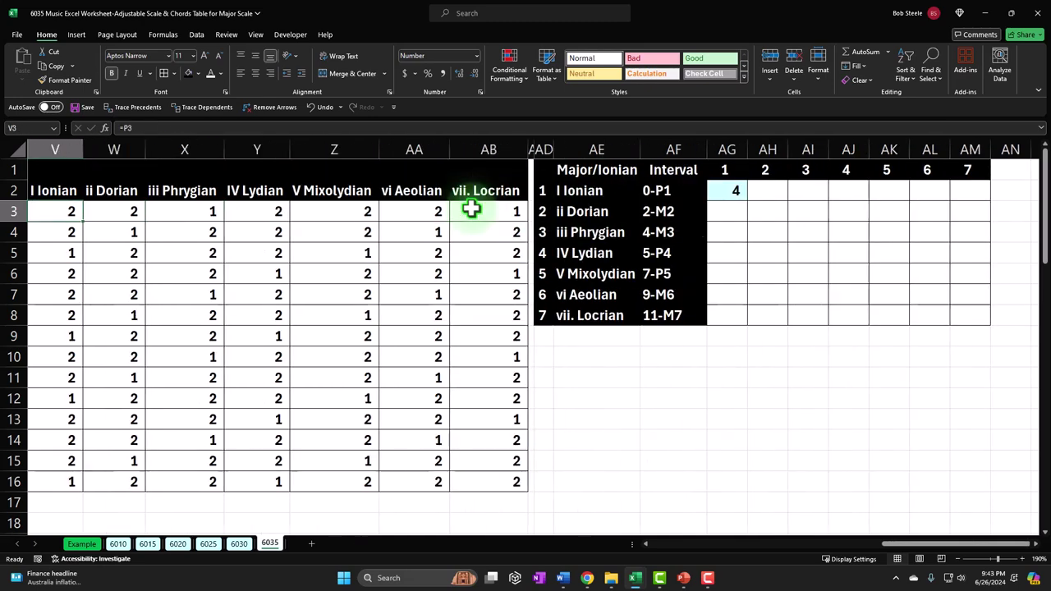
pyautogui.press('Left')
pyautogui.press('Left')
pyautogui.press('Left')
pyautogui.press('Left')
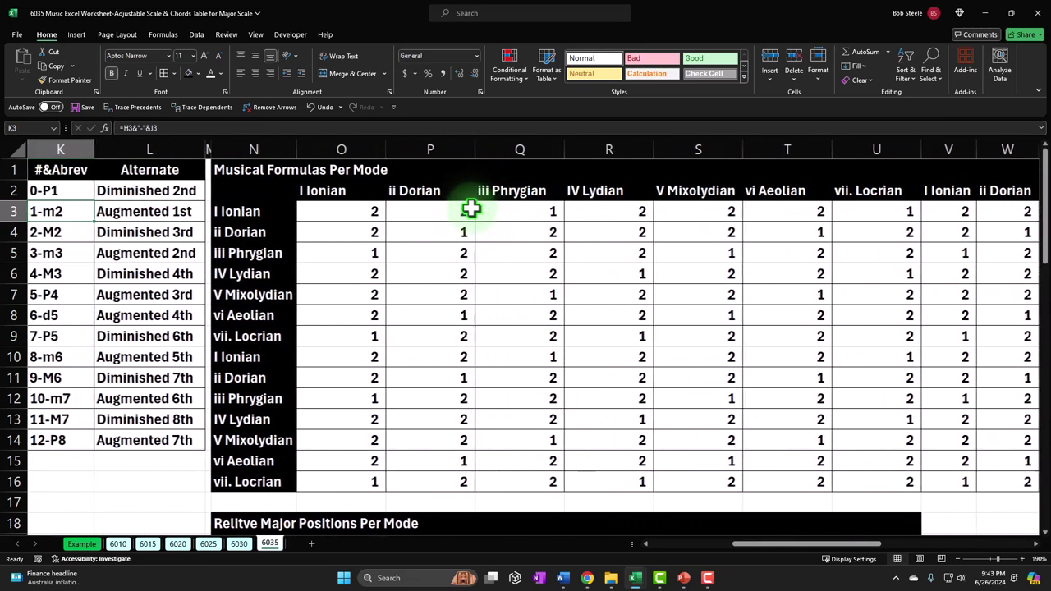
pyautogui.click(361, 216)
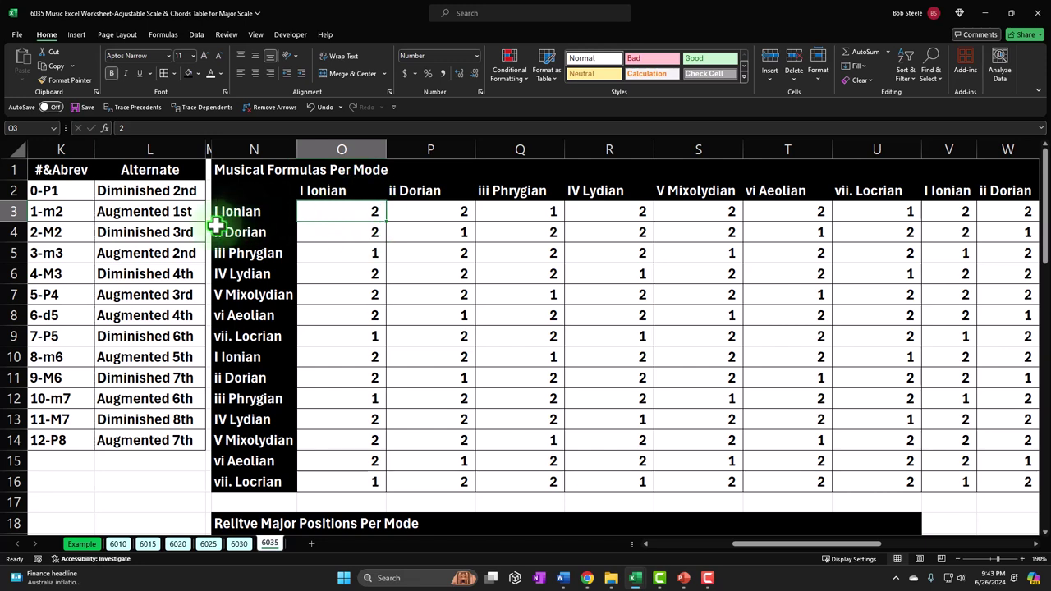
pyautogui.press('Down')
pyautogui.press('Down')
pyautogui.press('Down')
pyautogui.press('Down')
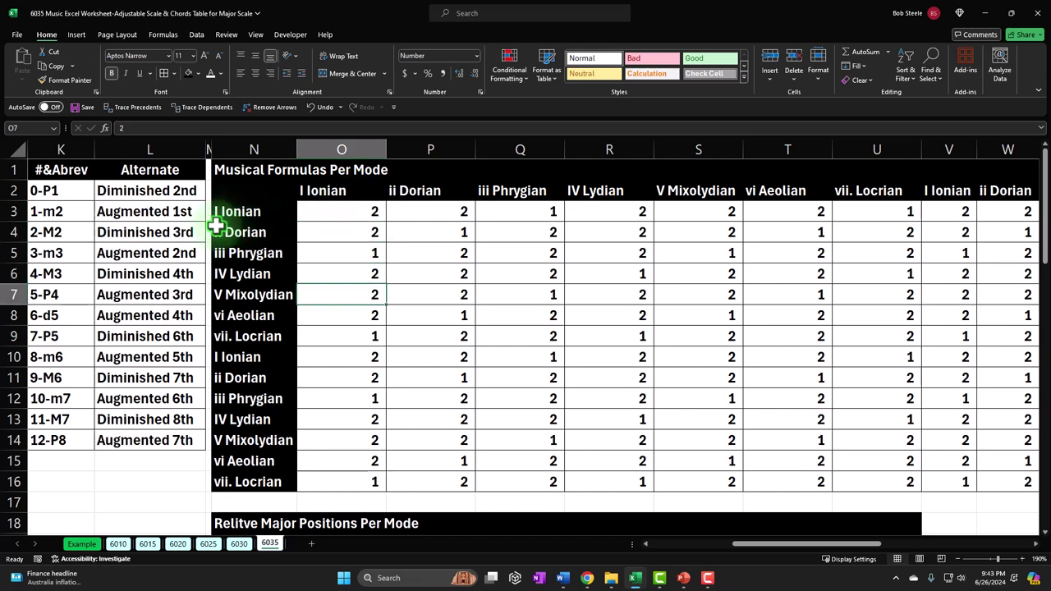
pyautogui.press('Down')
pyautogui.press('Down')
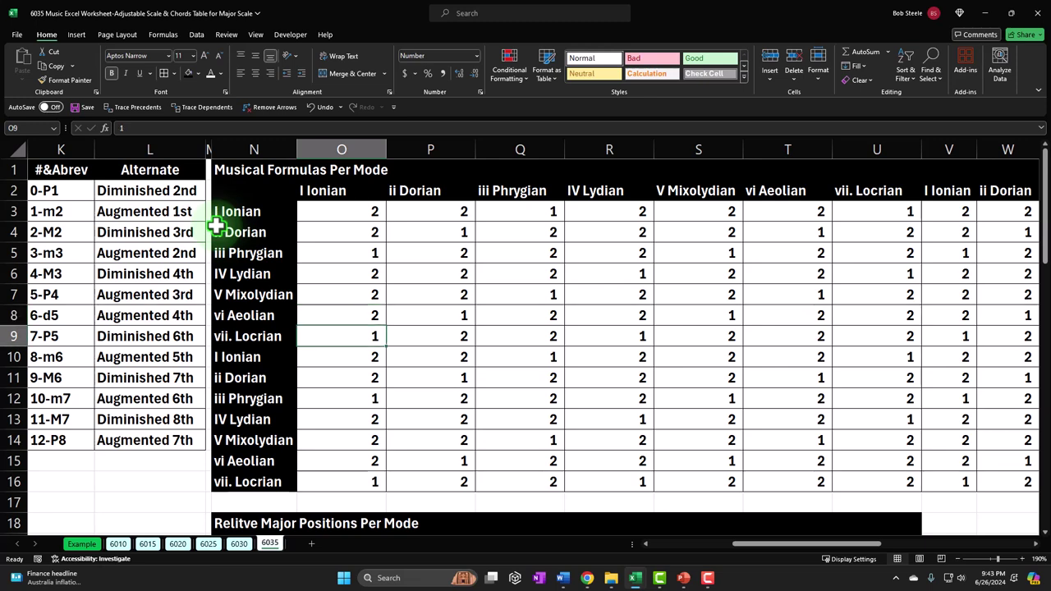
pyautogui.press('Right')
pyautogui.press('Right')
pyautogui.press('Right')
pyautogui.press('Right')
pyautogui.press('Right')
pyautogui.press('Right')
pyautogui.press('Right')
pyautogui.press('Right')
pyautogui.press('Right')
pyautogui.press('Right')
pyautogui.press('Right')
pyautogui.press('Right')
pyautogui.press('Right')
pyautogui.press('Right')
pyautogui.press('Right')
pyautogui.press('Right')
pyautogui.press('Right')
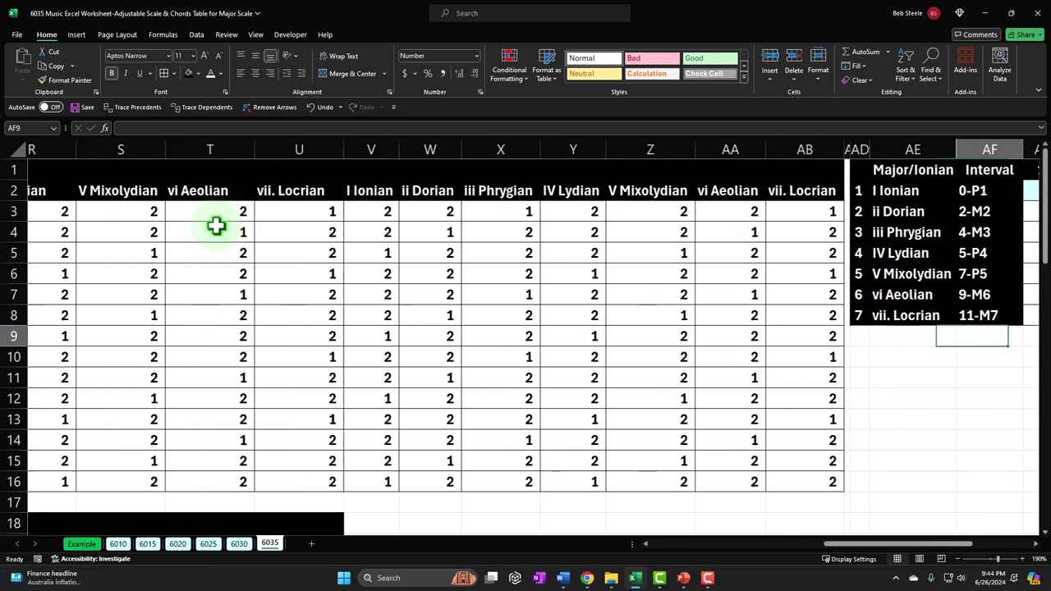
pyautogui.press('Right')
pyautogui.press('Right')
pyautogui.press('Right')
pyautogui.press('Right')
pyautogui.press('Right')
pyautogui.press('Up')
pyautogui.press('Up')
pyautogui.press('Up')
pyautogui.press('Up')
pyautogui.press('Up')
pyautogui.press('Up')
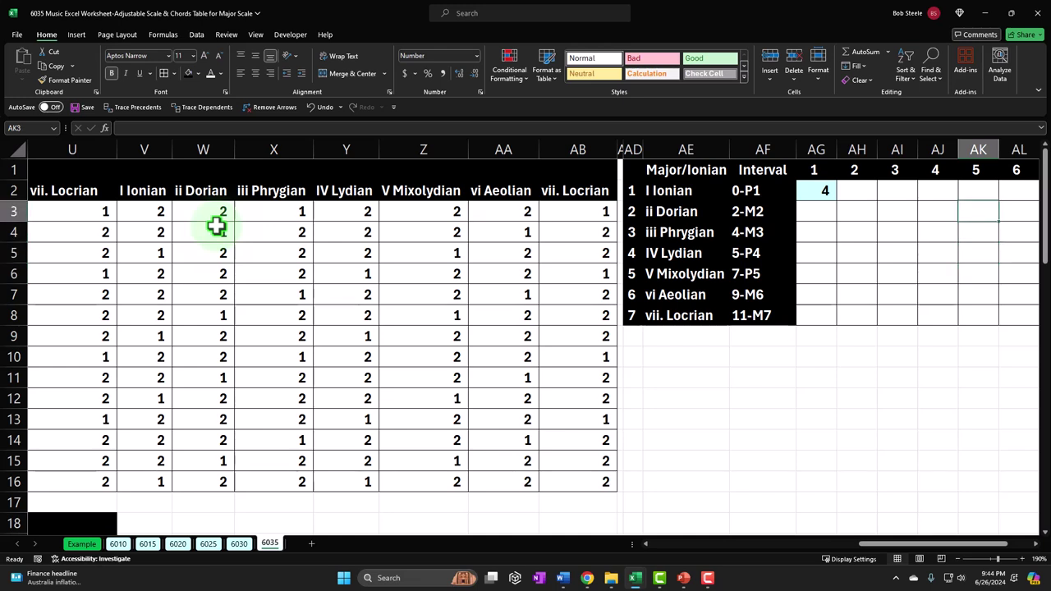
pyautogui.press('Left')
pyautogui.press('Left')
pyautogui.press('Left')
pyautogui.press('Left')
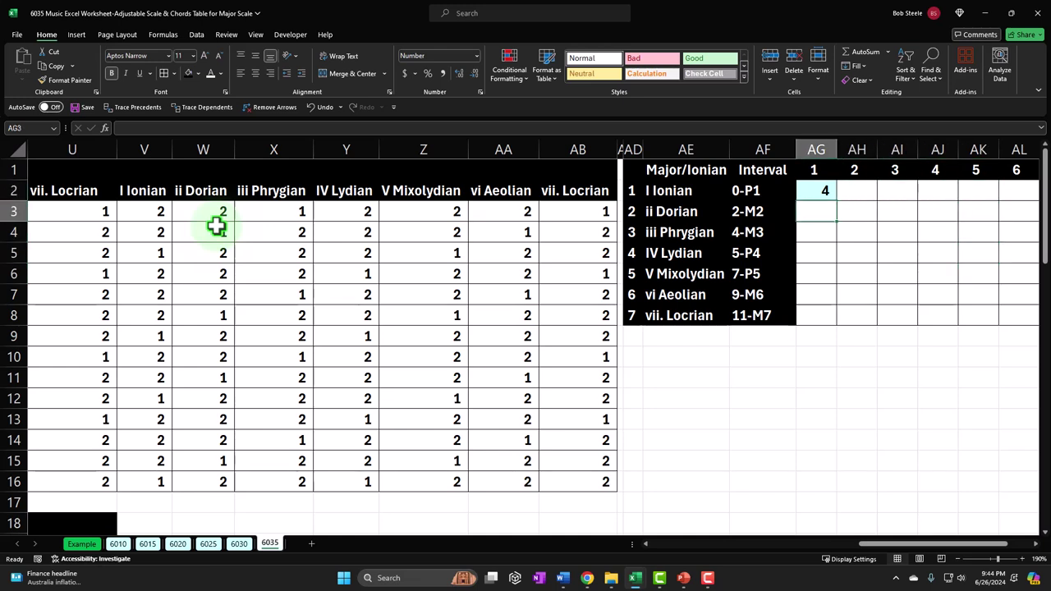
# Step: Enter =AG2+O3 in AG3 so ii Dorian's starting note shows 6
pyautogui.write('=')
pyautogui.press('Up')
pyautogui.write('+')
pyautogui.press('Left')
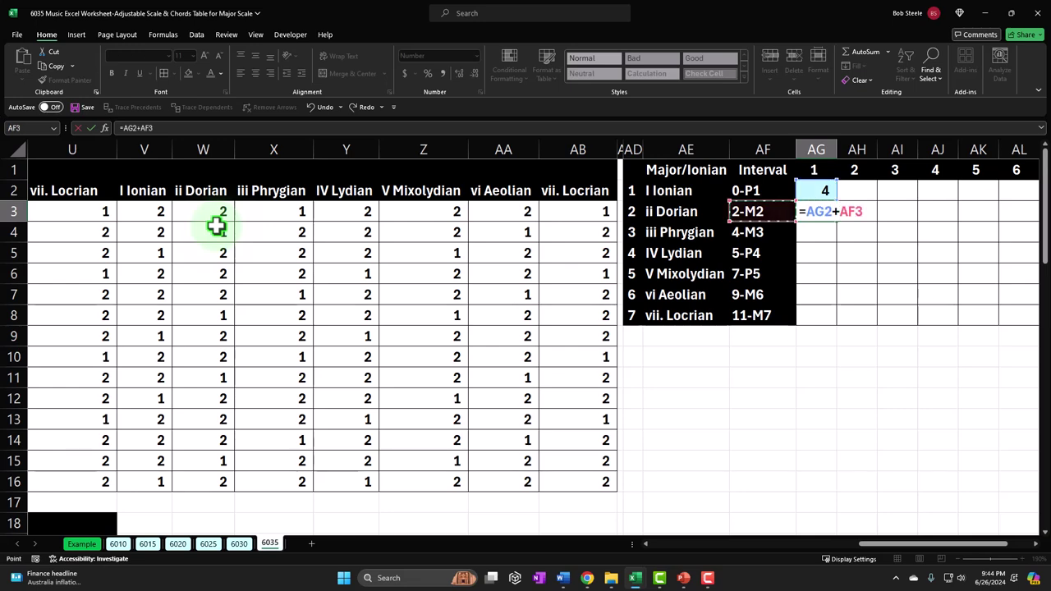
pyautogui.press('Left')
pyautogui.press('Left')
pyautogui.press('Left')
pyautogui.press('Left')
pyautogui.press('Left')
pyautogui.press('Left')
pyautogui.press('Left')
pyautogui.press('Left')
pyautogui.press('Left')
pyautogui.press('Left')
pyautogui.press('Left')
pyautogui.press('Left')
pyautogui.press('Left')
pyautogui.press('Left')
pyautogui.press('Left')
pyautogui.press('Left')
pyautogui.press('Left')
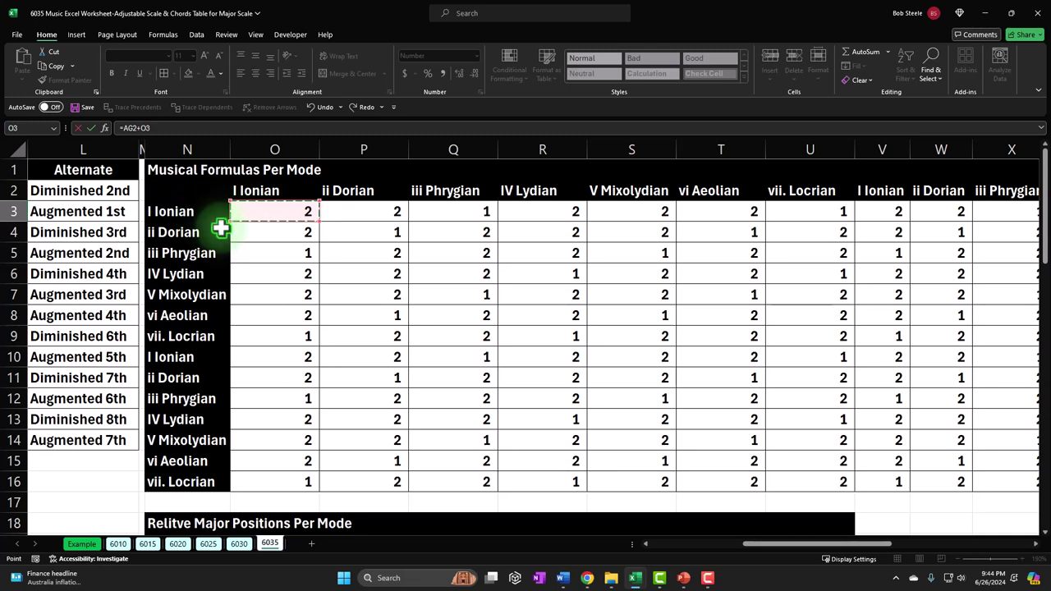
pyautogui.hotkey('ctrl', 'Return')
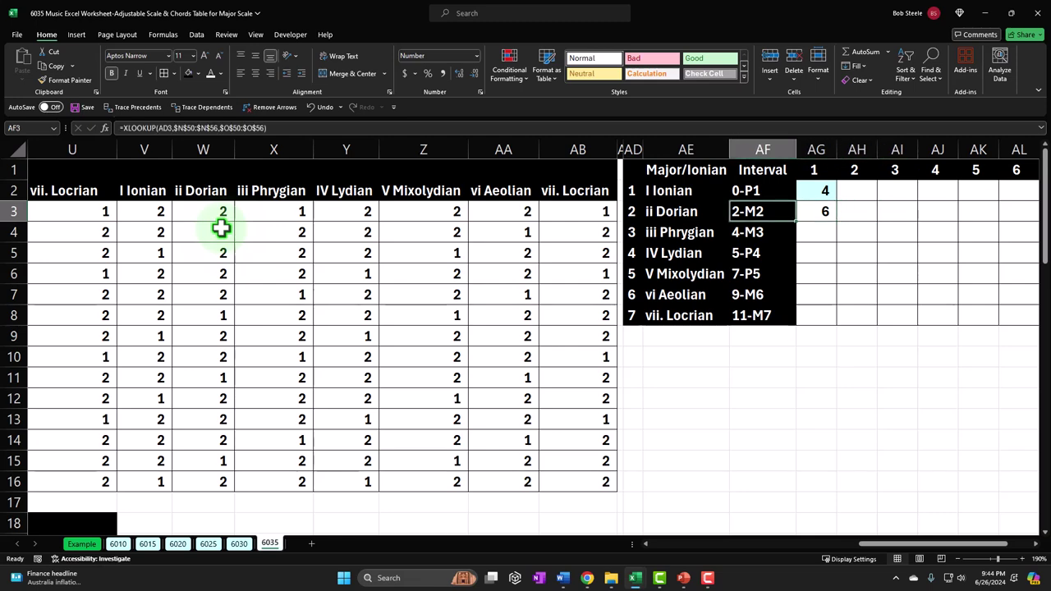
# Step: Review row 7 from note 6 (D) across the tables to the Major/Ionian grid
pyautogui.press('Home')
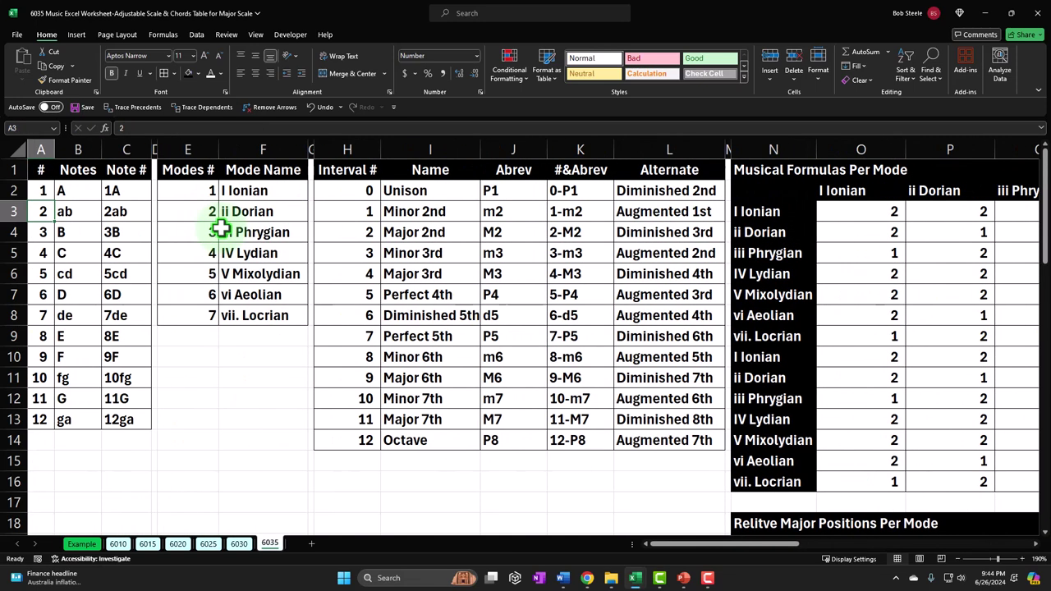
pyautogui.click(45, 294)
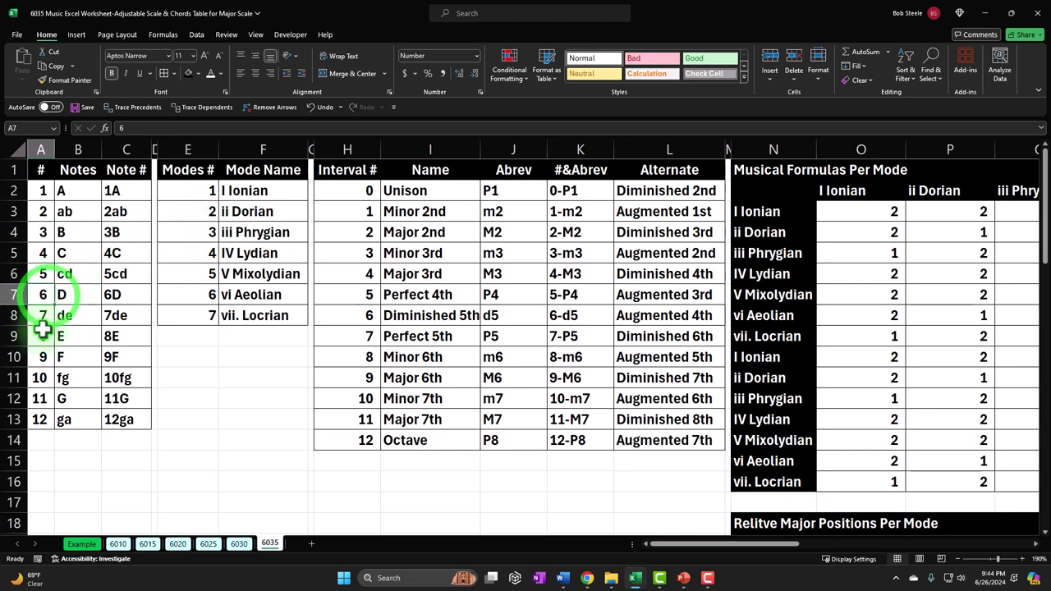
pyautogui.press('Right')
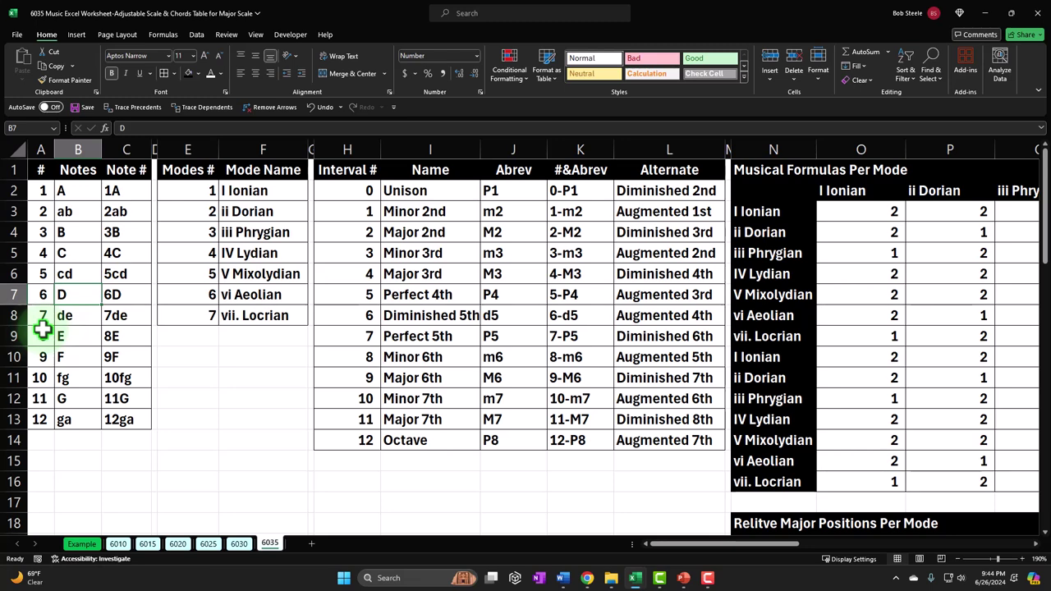
pyautogui.press('Right')
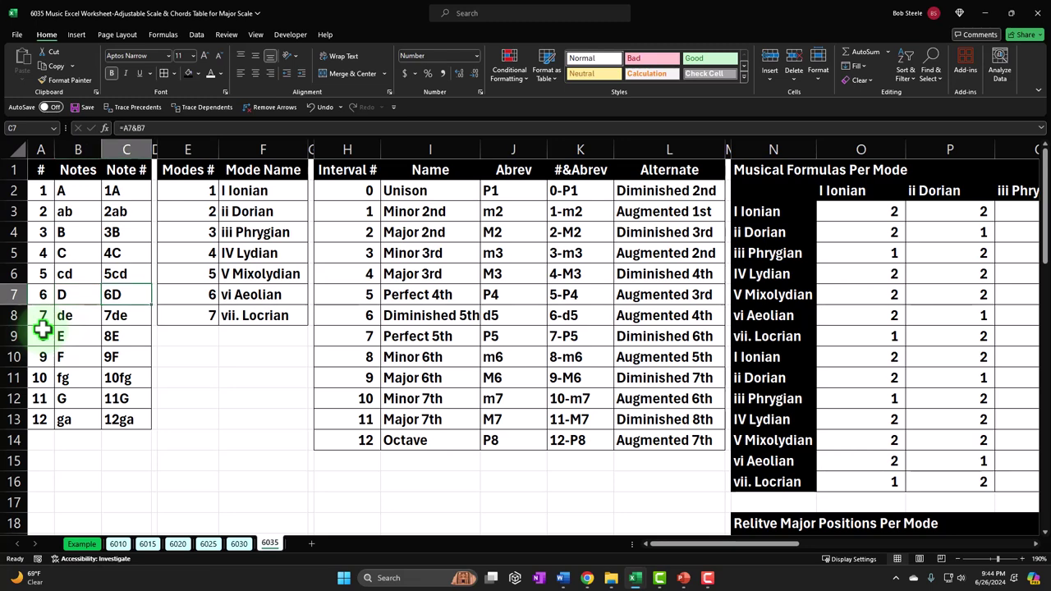
pyautogui.press('Right')
pyautogui.press('Right')
pyautogui.press('Right')
pyautogui.press('Right')
pyautogui.press('Right')
pyautogui.press('Right')
pyautogui.press('Right')
pyautogui.press('Right')
pyautogui.press('Right')
pyautogui.press('Right')
pyautogui.press('Right')
pyautogui.press('Right')
pyautogui.press('Right')
pyautogui.press('Right')
pyautogui.press('Right')
pyautogui.press('Right')
pyautogui.press('Right')
pyautogui.press('Right')
pyautogui.press('Right')
pyautogui.press('Right')
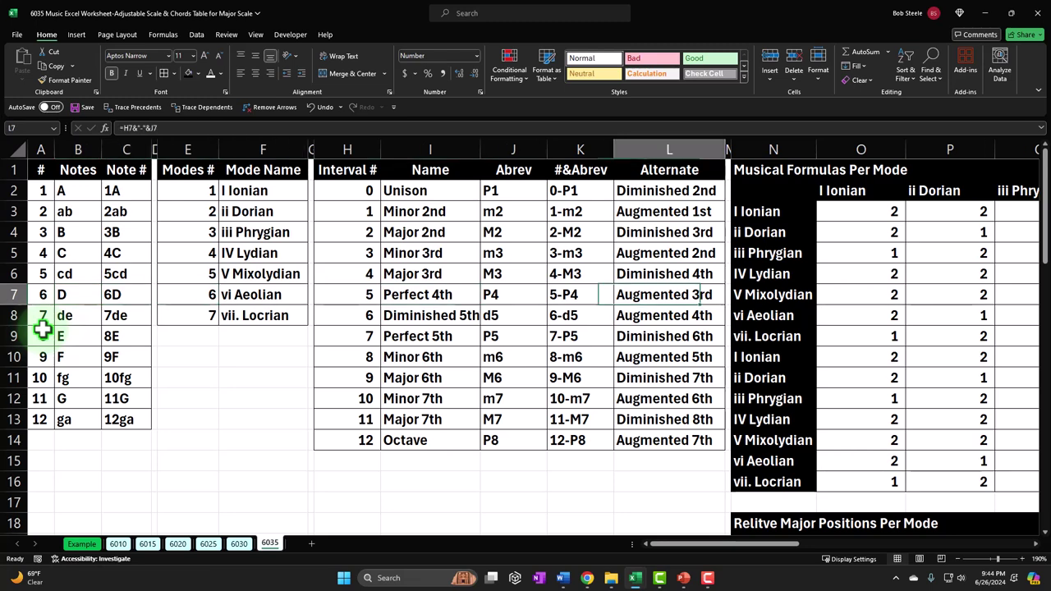
pyautogui.press('Right')
pyautogui.press('Right')
pyautogui.press('Right')
pyautogui.press('Right')
pyautogui.press('Right')
pyautogui.press('Right')
pyautogui.press('Right')
pyautogui.press('Right')
pyautogui.press('Right')
pyautogui.press('Right')
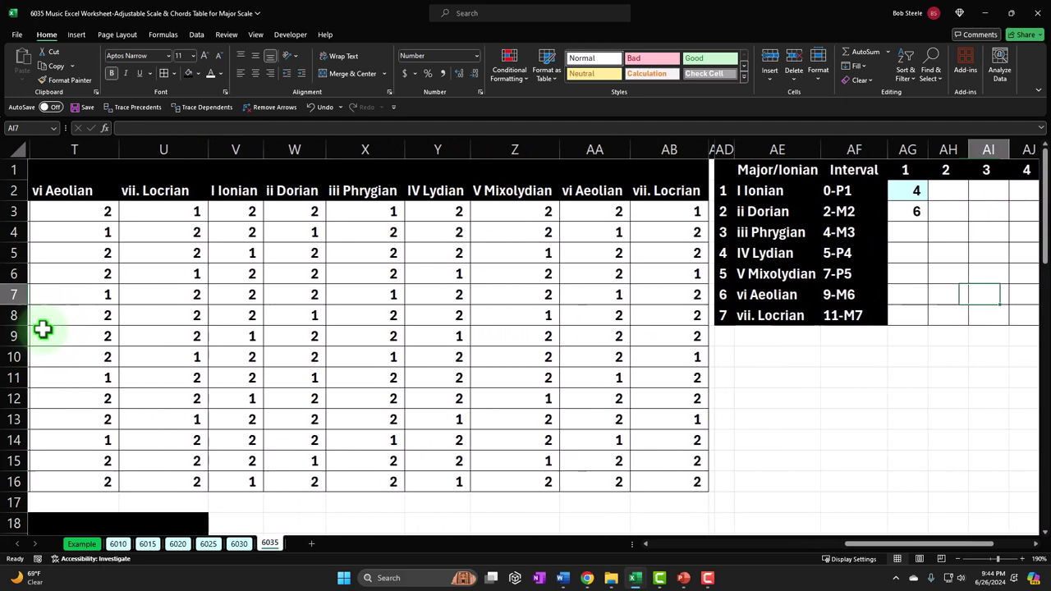
pyautogui.press('Right')
pyautogui.press('Right')
pyautogui.press('Right')
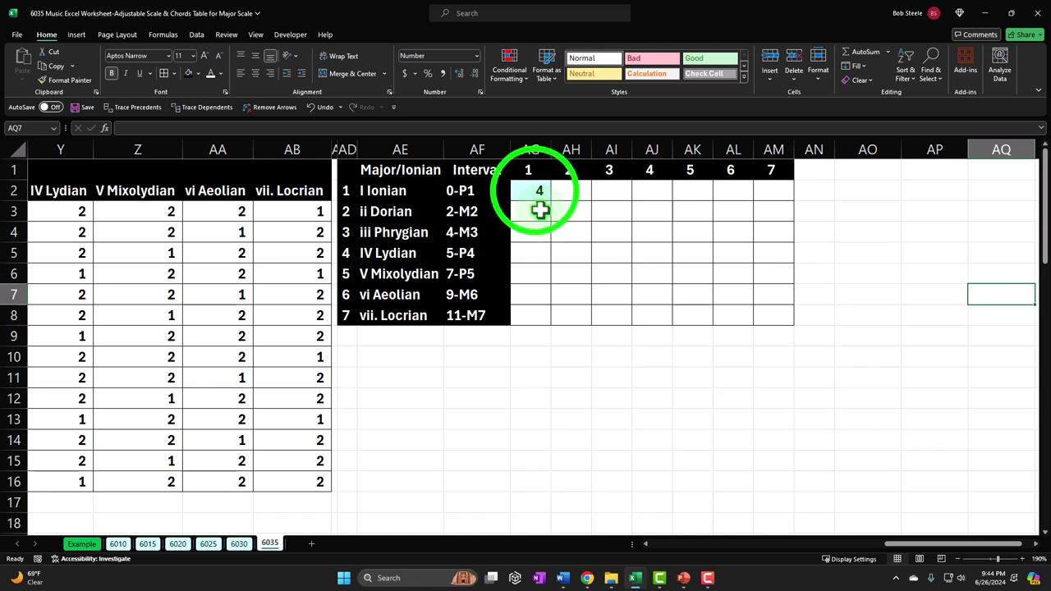
# Step: Fill AG3's step formula down to AG8 and check the copied formulas in AG7 and AG8
pyautogui.moveTo(535, 191); pyautogui.dragTo(764, 320)
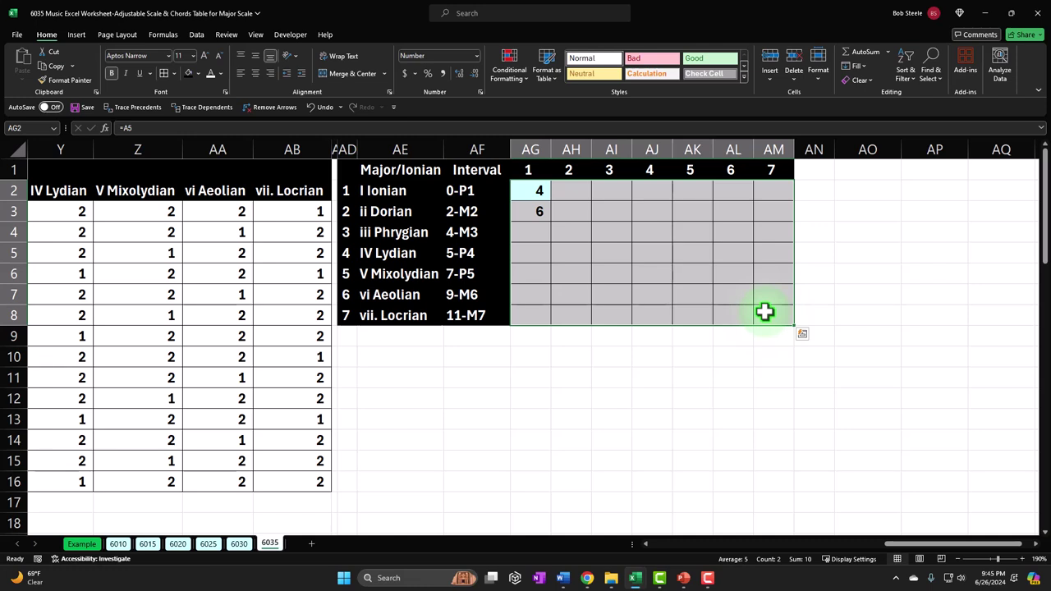
pyautogui.click(522, 210)
pyautogui.moveTo(547, 217); pyautogui.dragTo(554, 319)
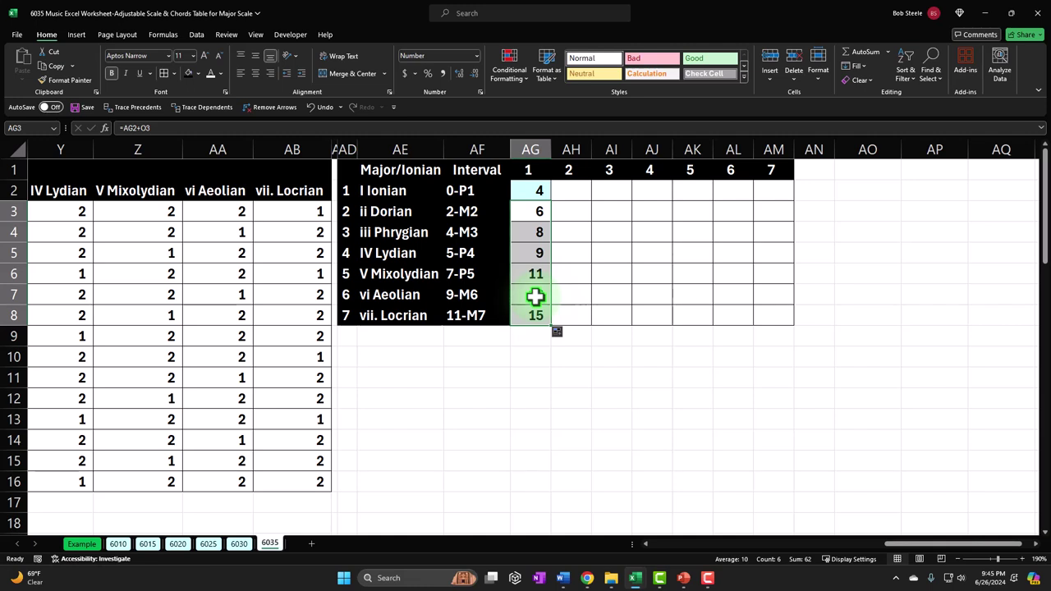
pyautogui.click(535, 297)
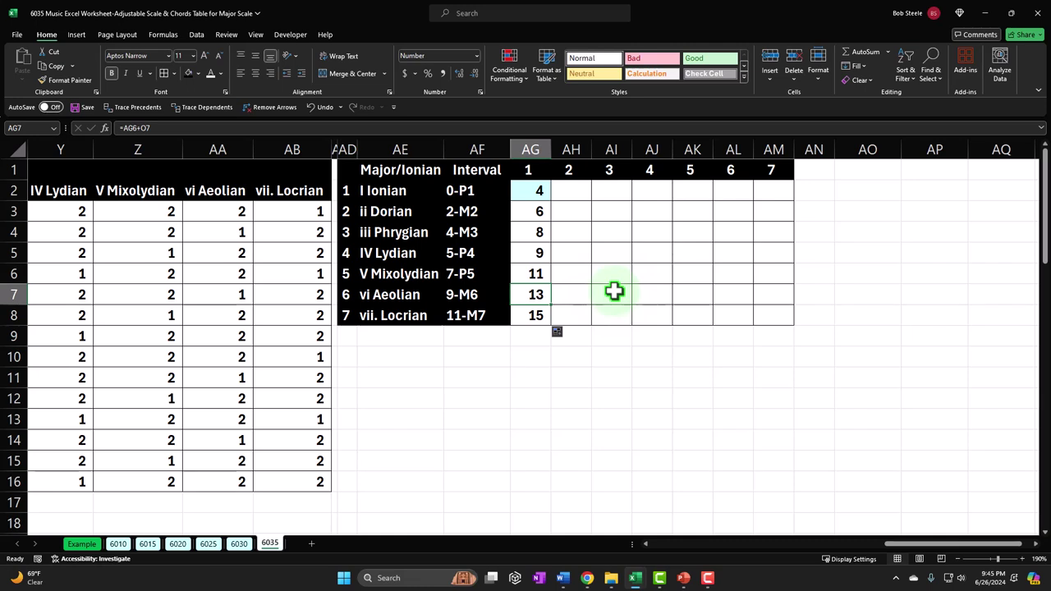
pyautogui.press('Down')
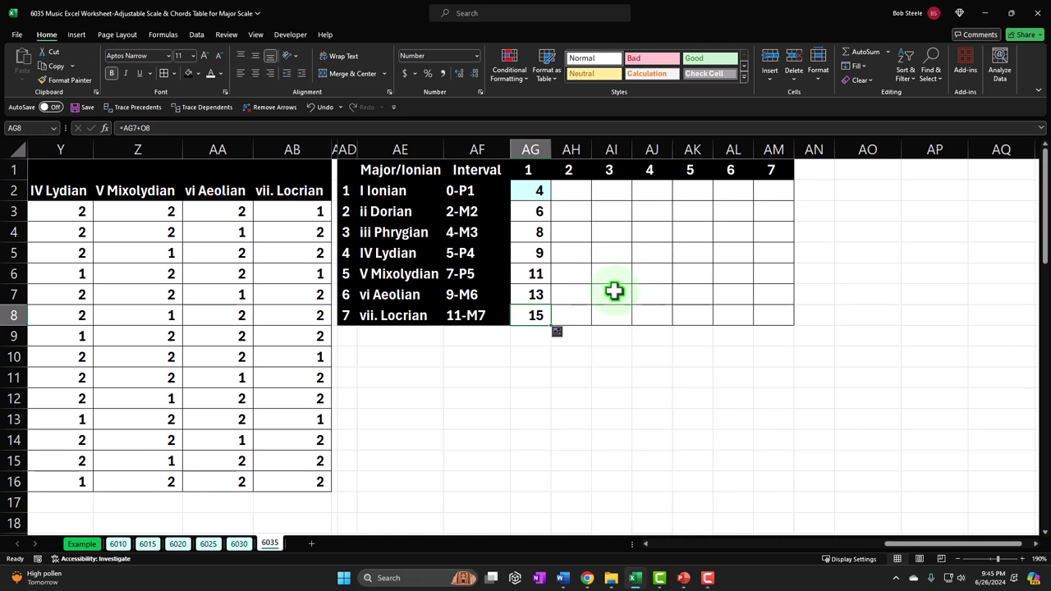
# Step: Clear the filled results in AG3:AG8, leaving only the 4 in AG2
pyautogui.click(537, 218)
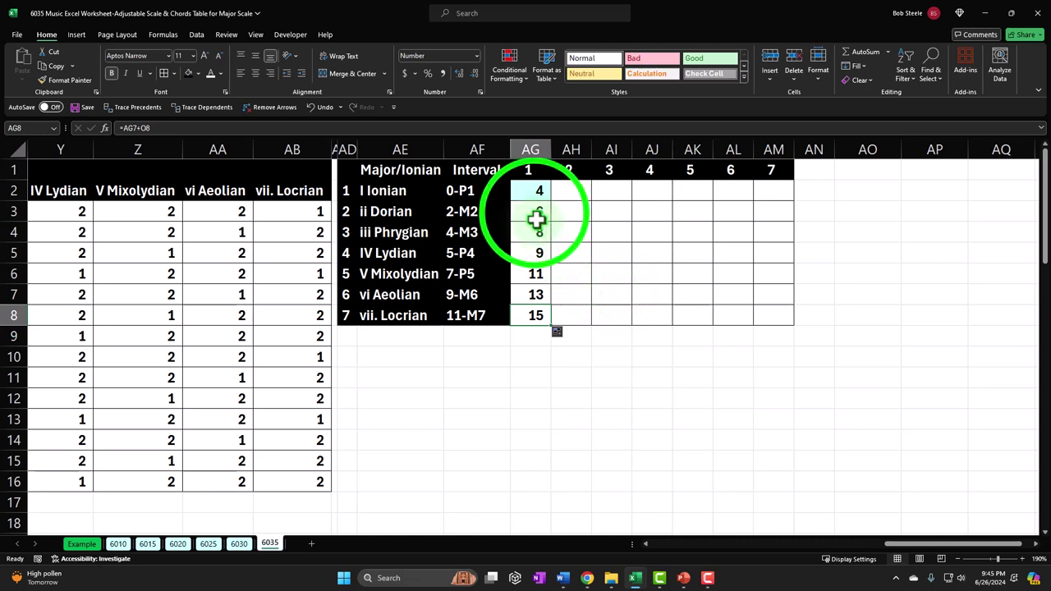
pyautogui.moveTo(537, 217); pyautogui.dragTo(534, 309)
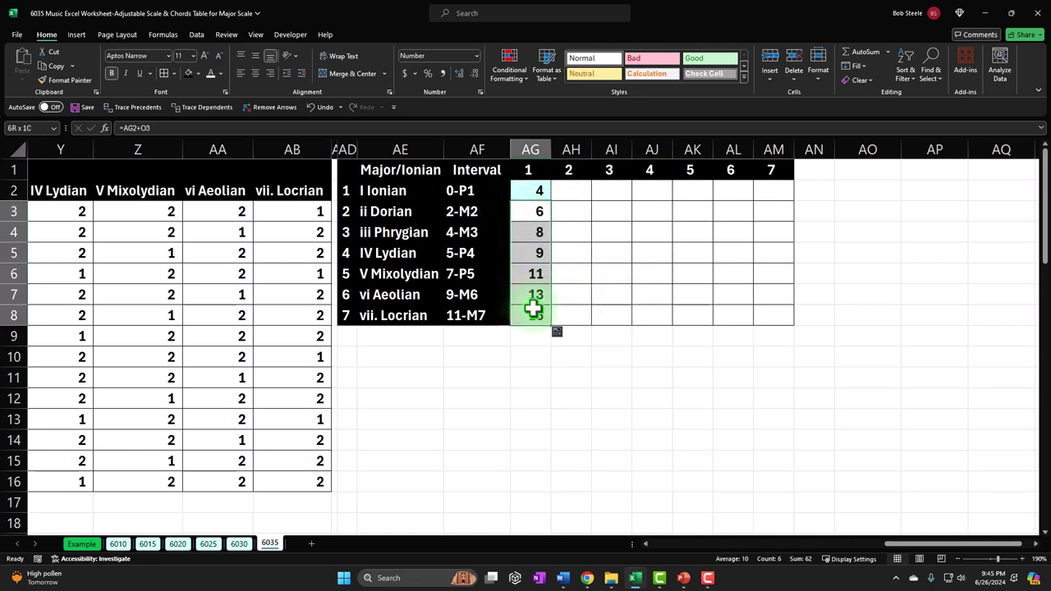
pyautogui.press('Delete')
pyautogui.hotkey('shift', 'Up')
pyautogui.hotkey('shift', 'Up')
pyautogui.hotkey('shift', 'Up')
pyautogui.hotkey('shift', 'Up')
pyautogui.hotkey('shift', 'Up')
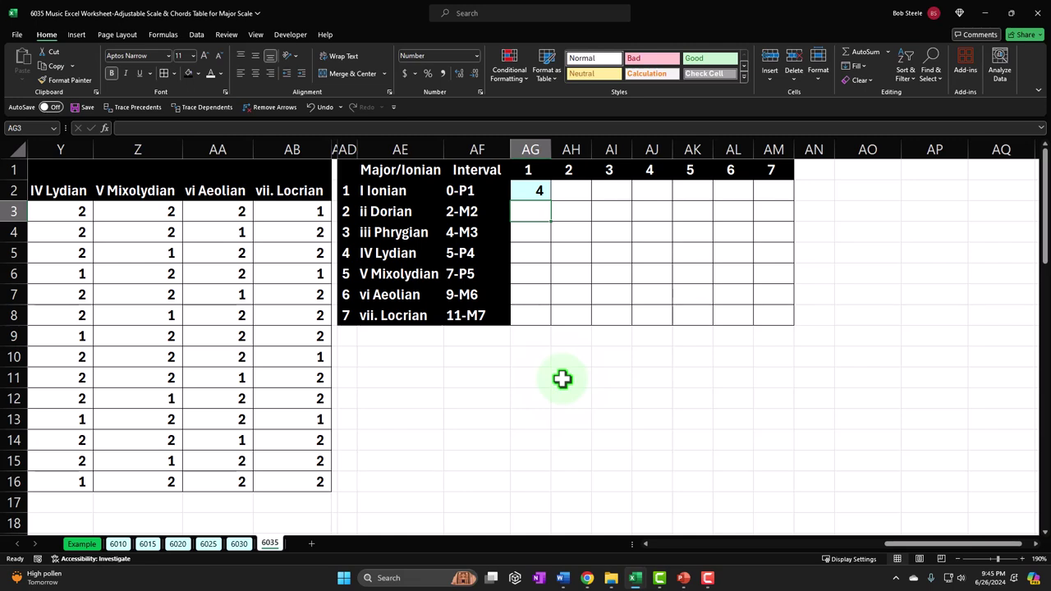
# Step: Start an IF test in AG3 on the sum of AG2 and O3
pyautogui.write('=')
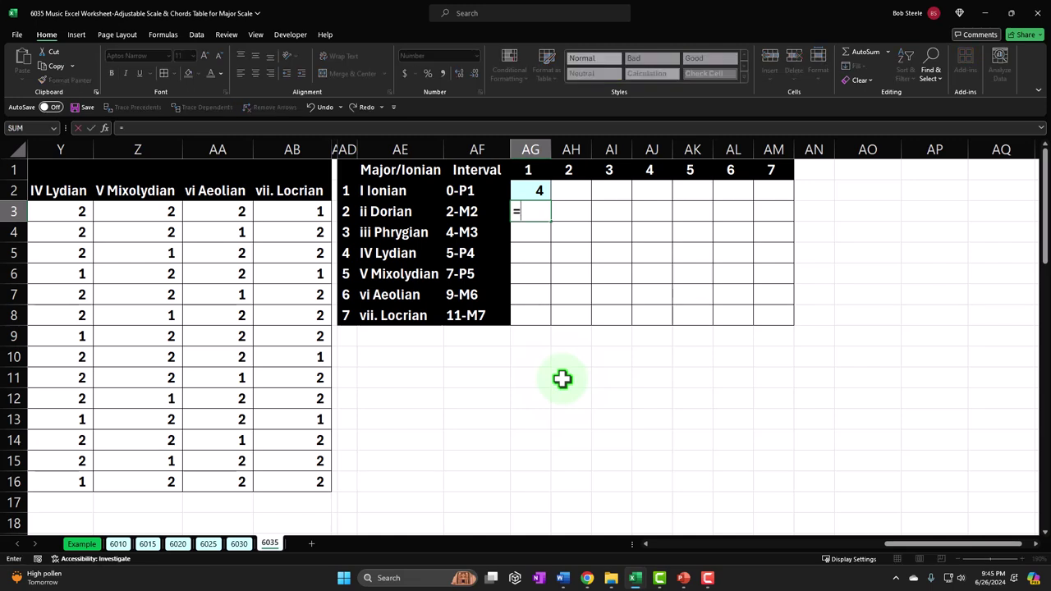
pyautogui.write('if(')
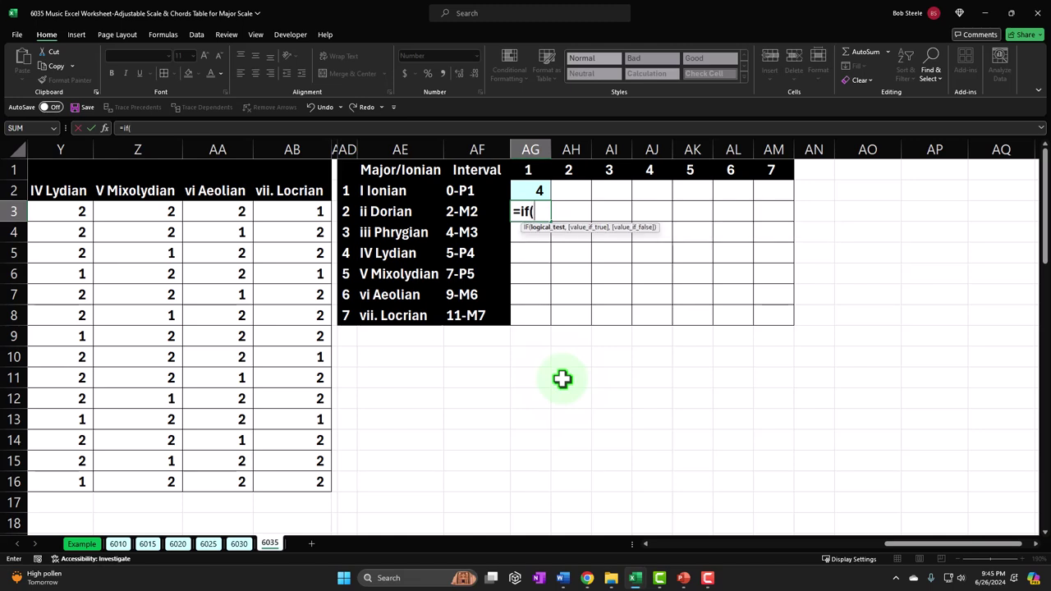
pyautogui.write('(')
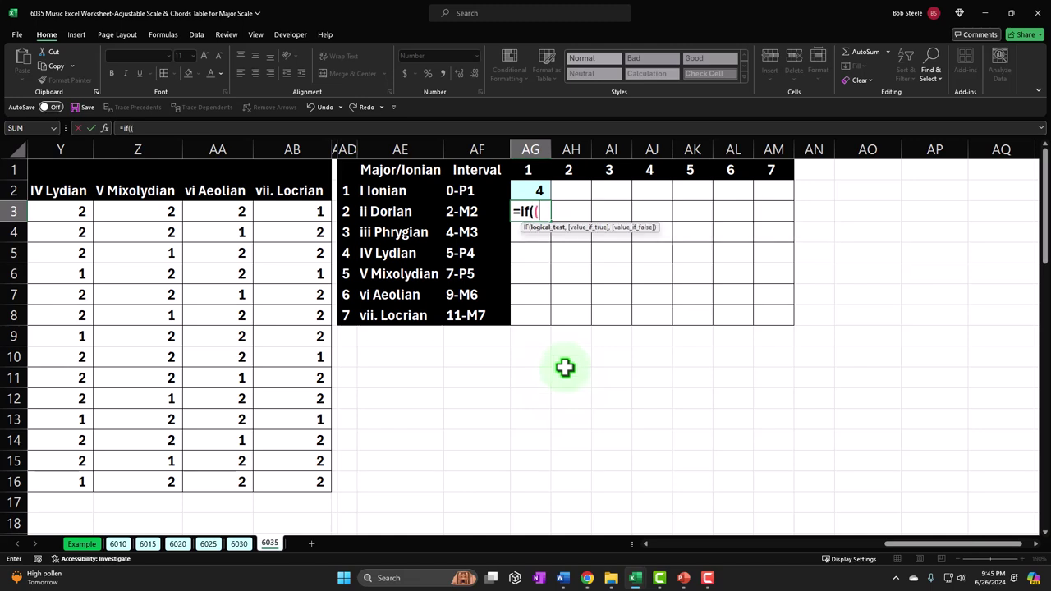
pyautogui.click(532, 190)
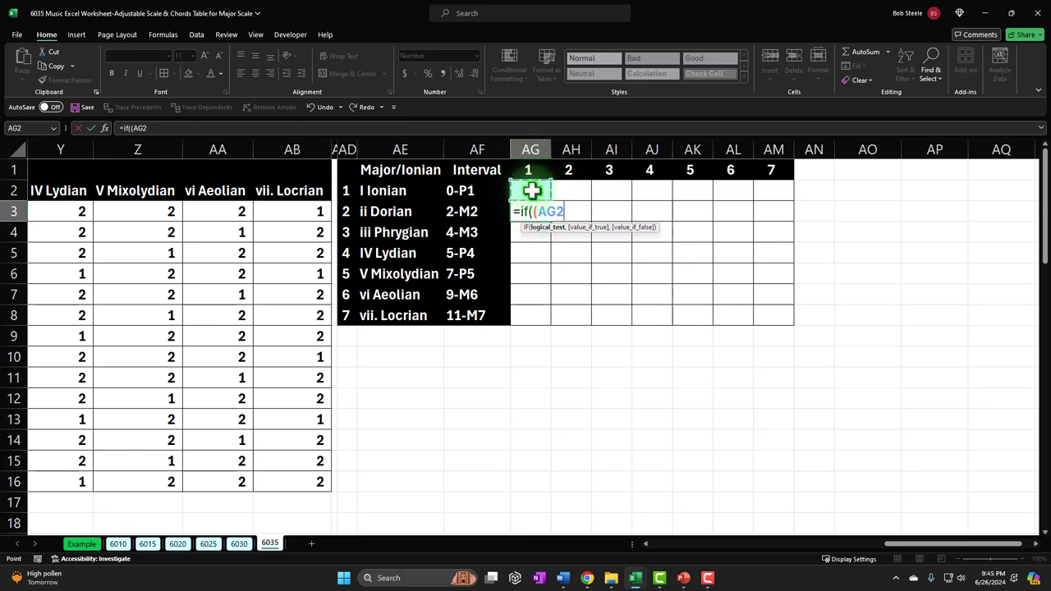
pyautogui.write('+')
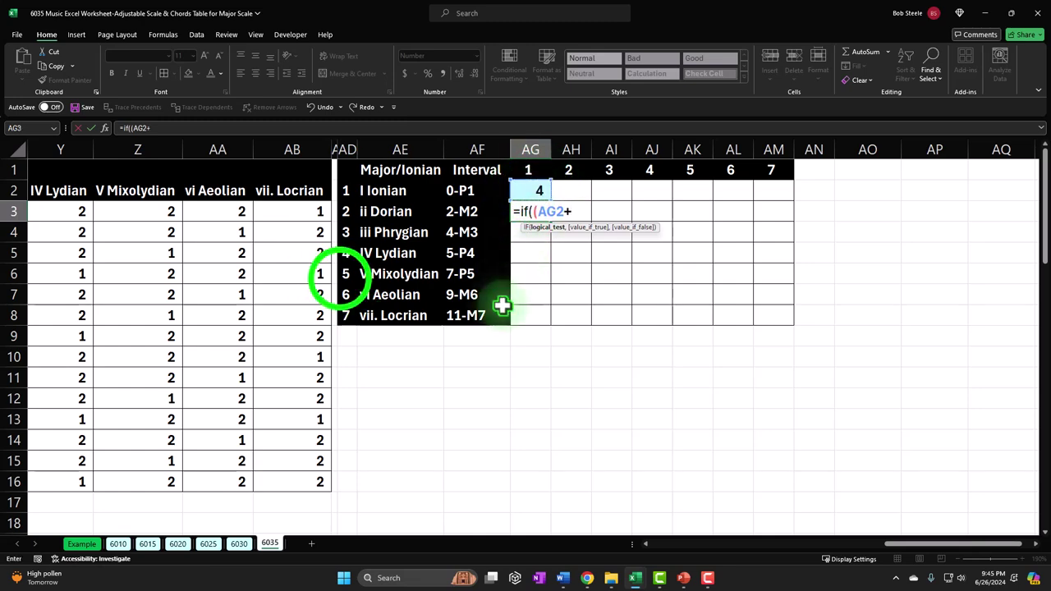
pyautogui.click(340, 276)
pyautogui.press('Left')
pyautogui.press('Left')
pyautogui.press('Left')
pyautogui.press('Left')
pyautogui.press('Left')
pyautogui.press('Left')
pyautogui.press('Left')
pyautogui.press('Left')
pyautogui.press('Left')
pyautogui.press('Left')
pyautogui.press('Left')
pyautogui.press('Left')
pyautogui.press('Left')
pyautogui.press('Left')
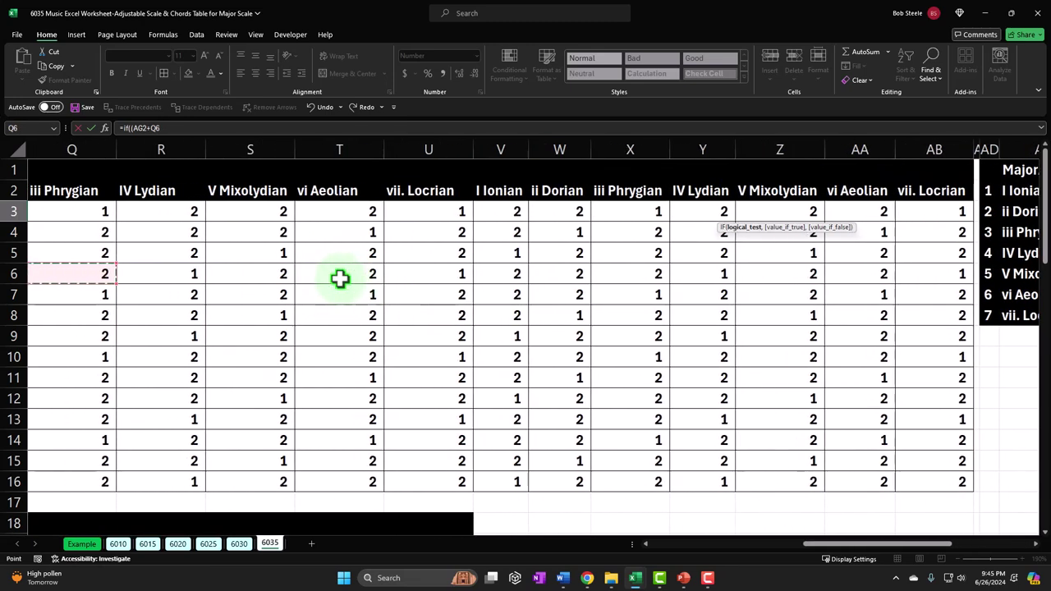
pyautogui.press('Up')
pyautogui.press('Up')
pyautogui.press('Up')
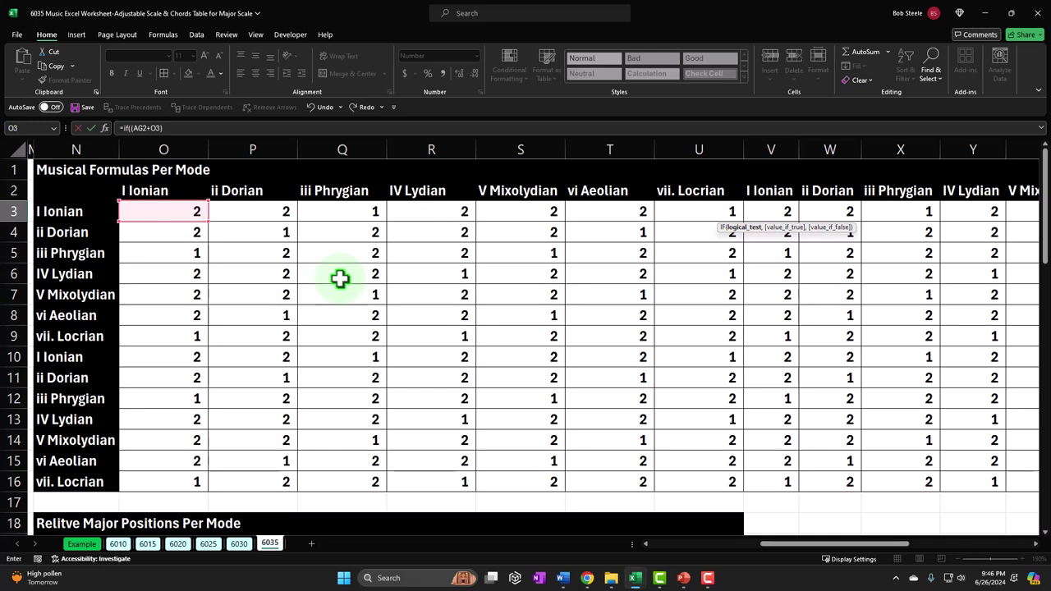
# Step: Complete the test as below 13, with AG2+O3 as the true and pasted false results
pyautogui.moveTo(838, 544); pyautogui.dragTo(937, 558)
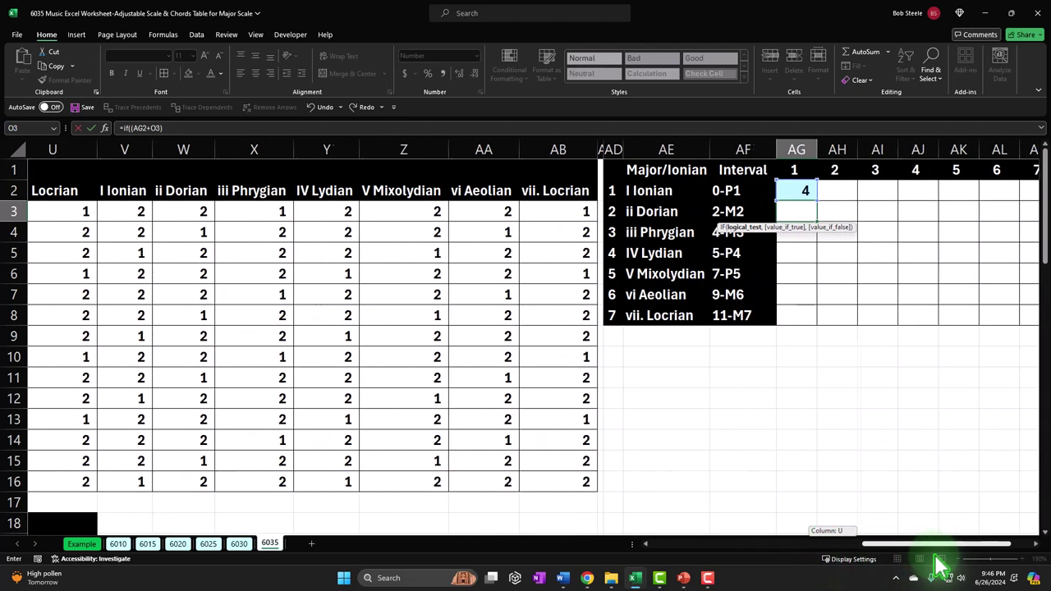
pyautogui.click(854, 212)
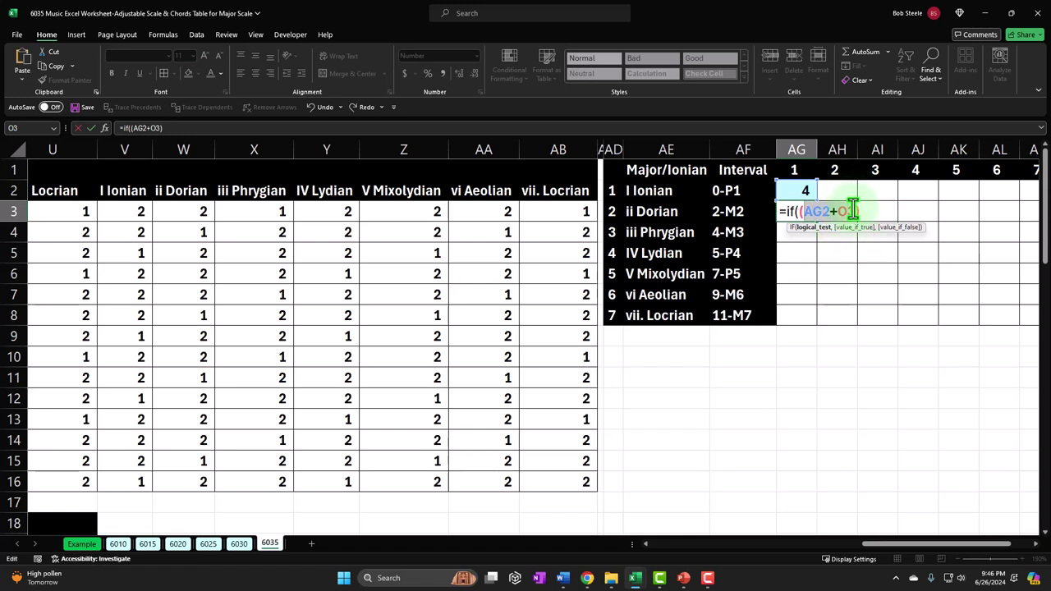
pyautogui.click(875, 212)
pyautogui.write(')')
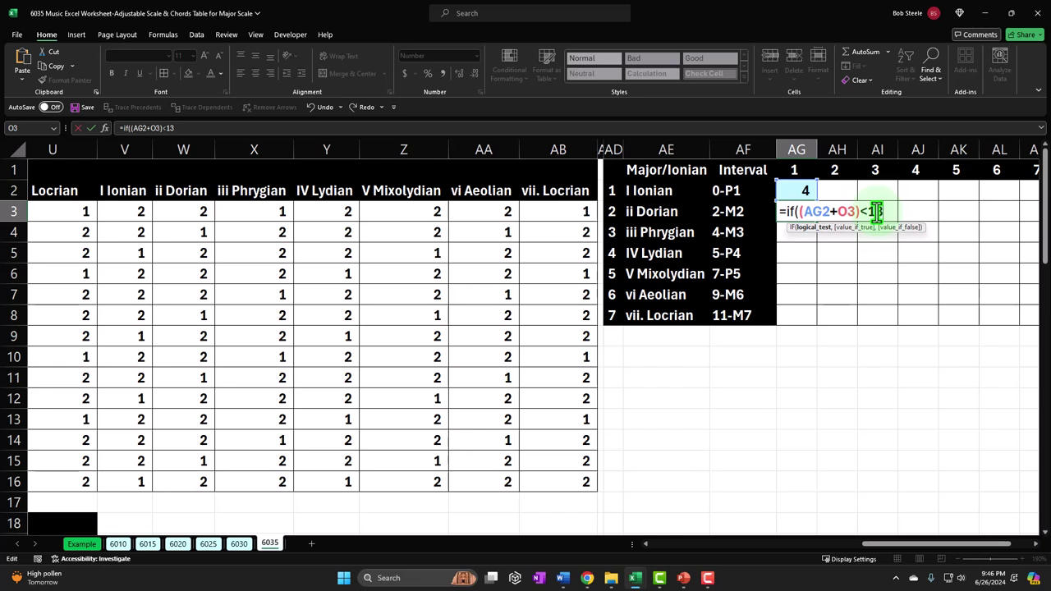
pyautogui.write(',')
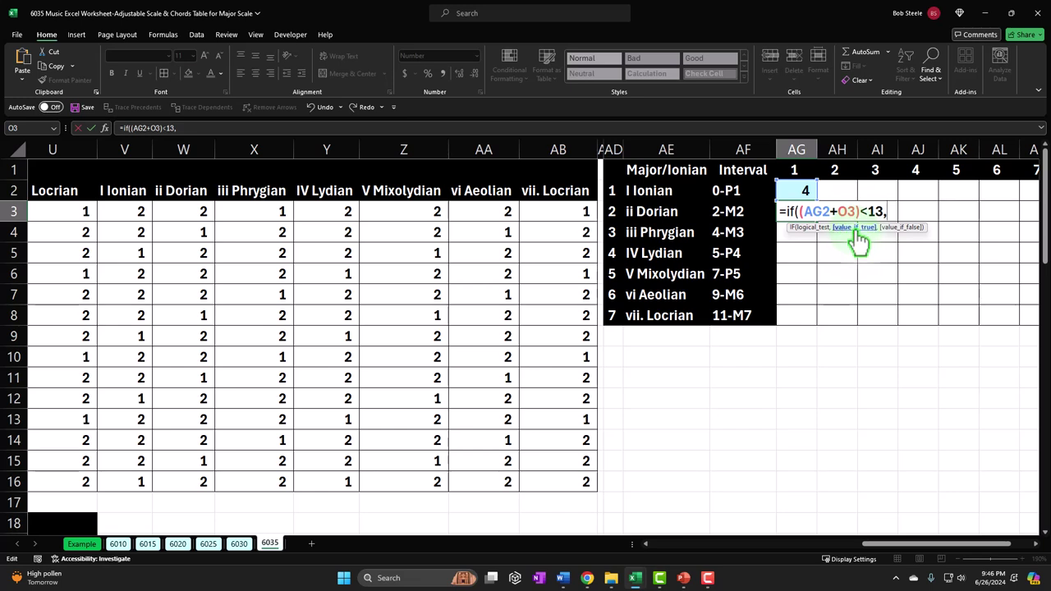
pyautogui.write('AG2+O3')
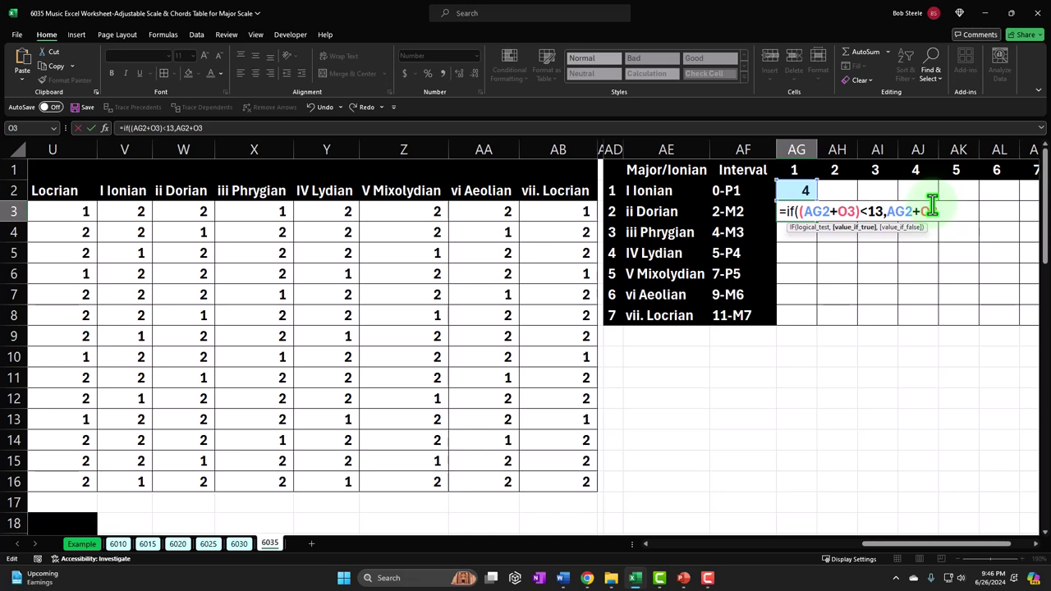
pyautogui.write(',')
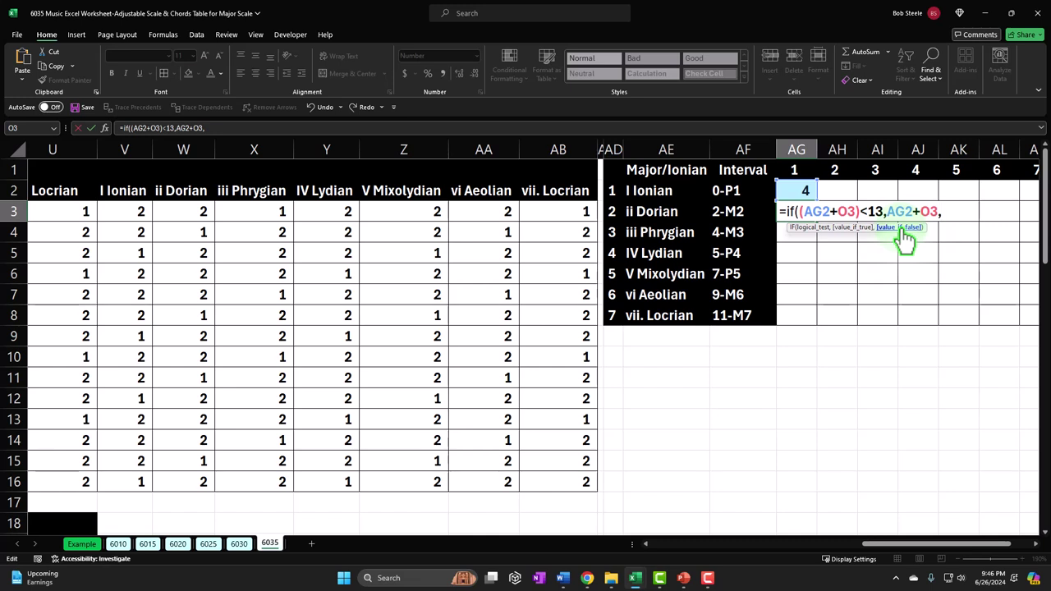
pyautogui.write('AG2+O3')
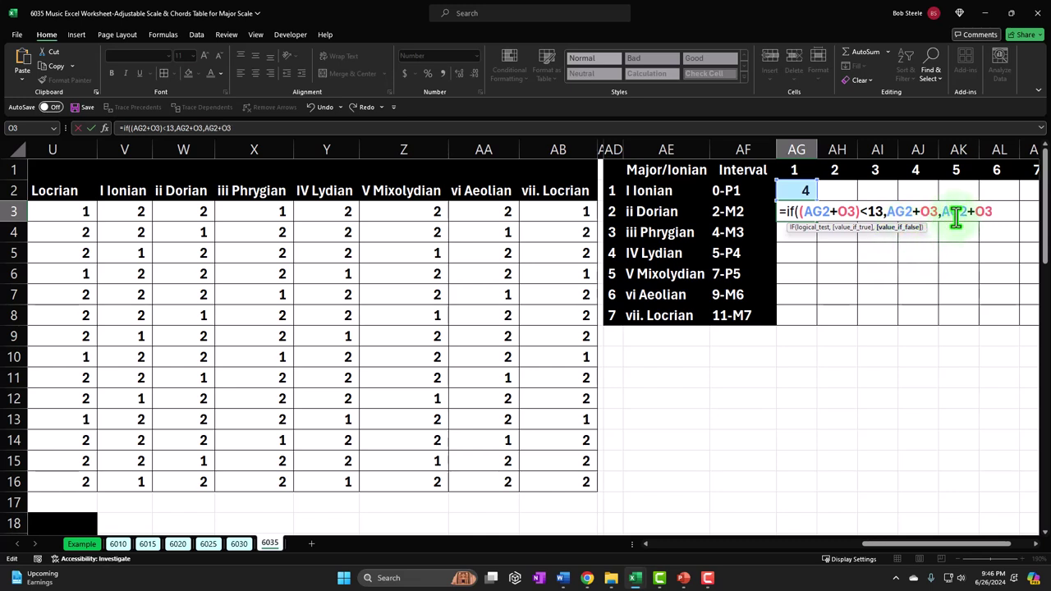
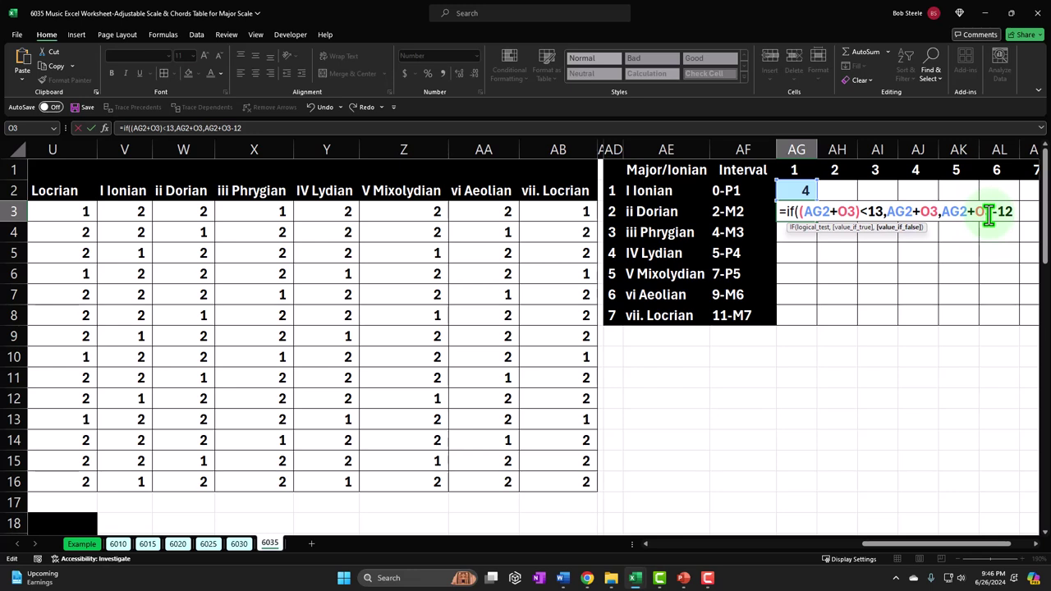
# Step: Commit the wrap-around IF formula in AG3 and fill it down through AG8
pyautogui.press('Return')
pyautogui.press('Return')
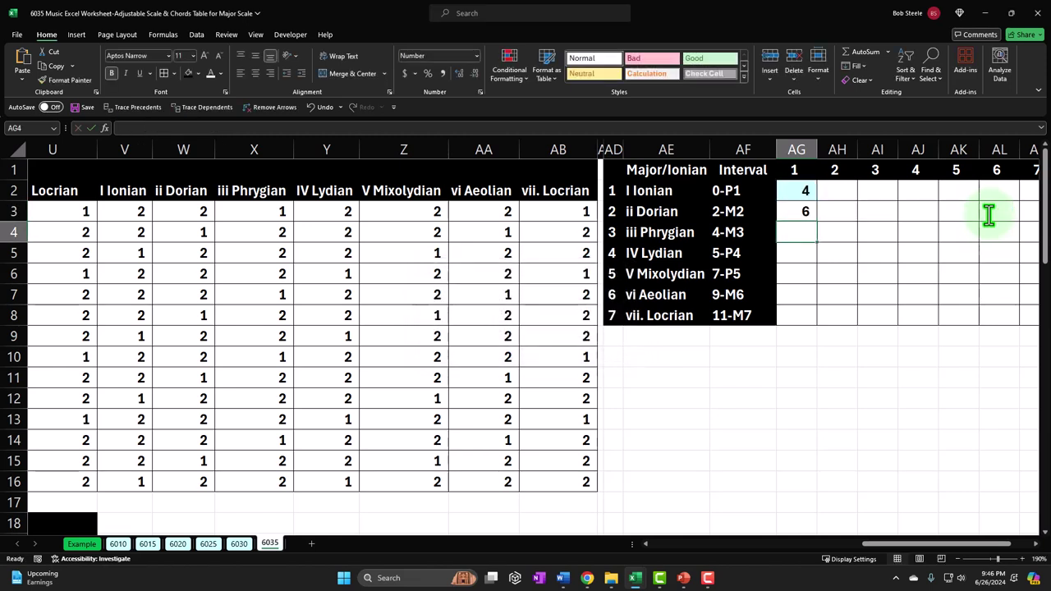
pyautogui.click(809, 212)
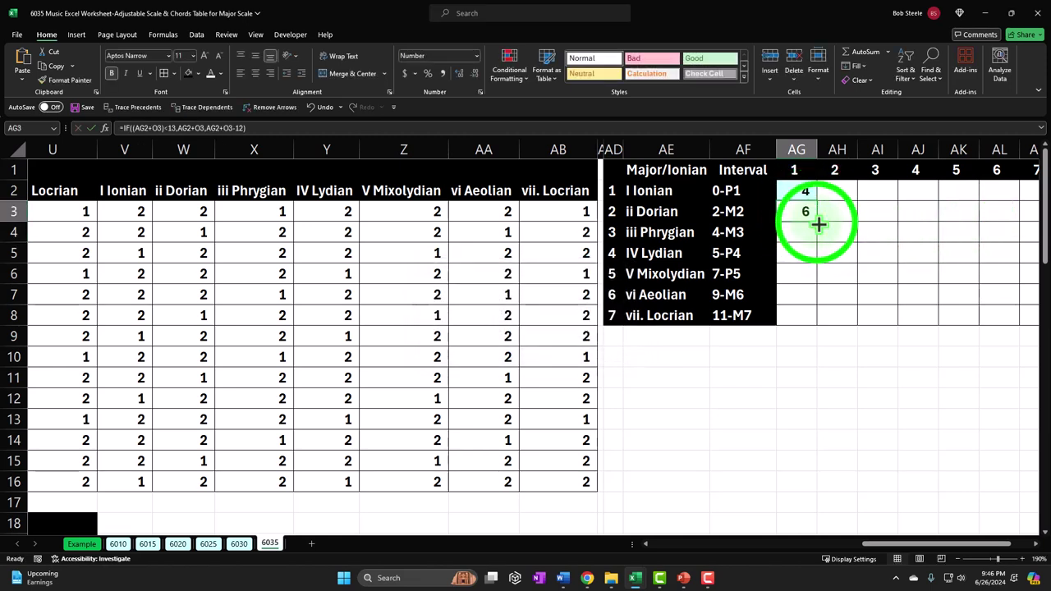
pyautogui.moveTo(818, 222); pyautogui.dragTo(814, 321)
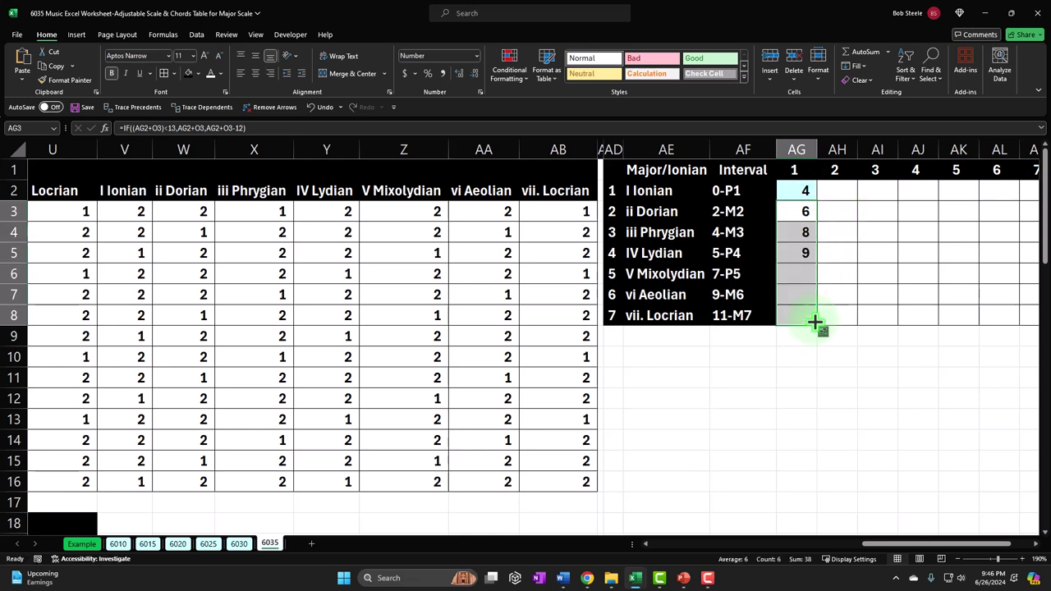
# Step: Check the cell references in the AG4 and AG5 formulas
pyautogui.doubleClick(791, 232)
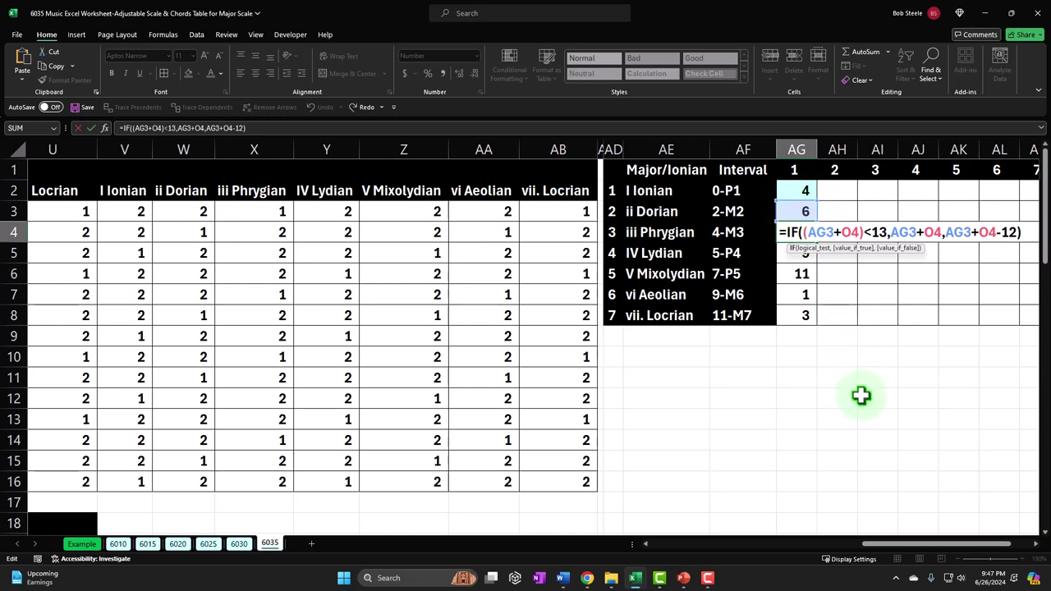
pyautogui.moveTo(899, 544); pyautogui.dragTo(807, 565)
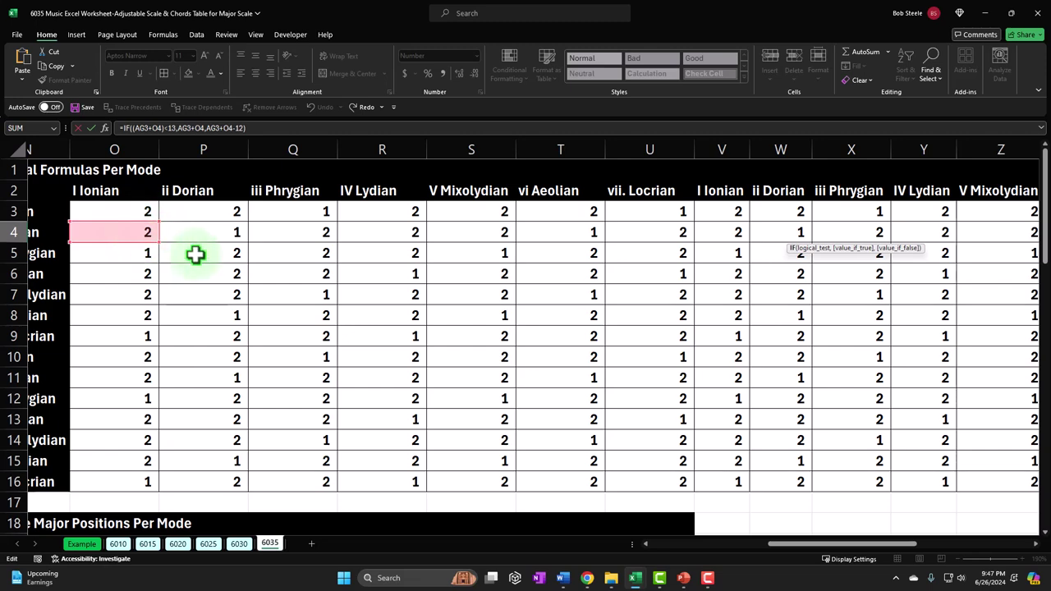
pyautogui.press('Return')
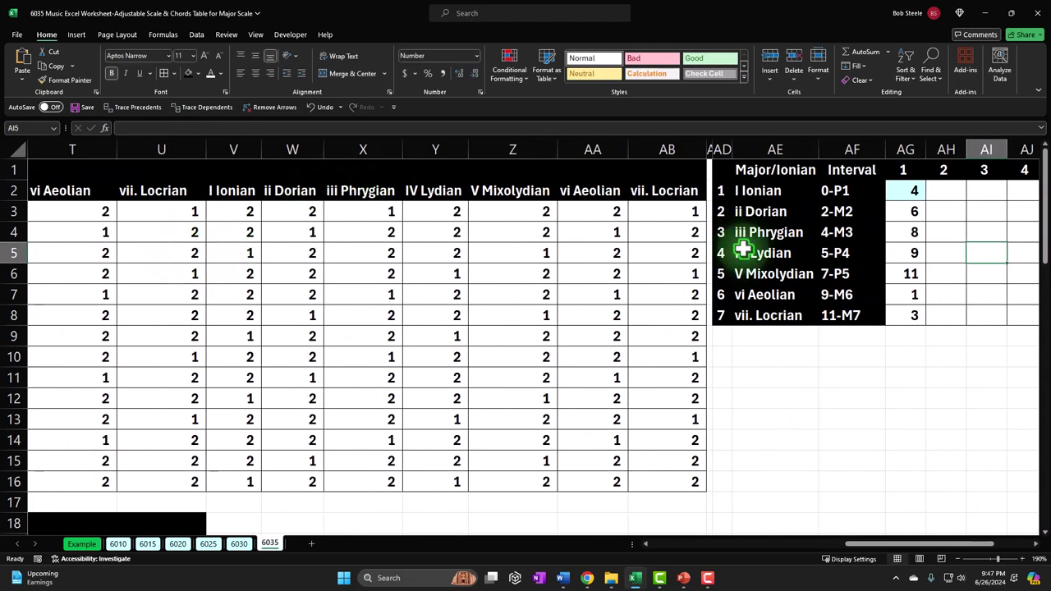
pyautogui.doubleClick(911, 253)
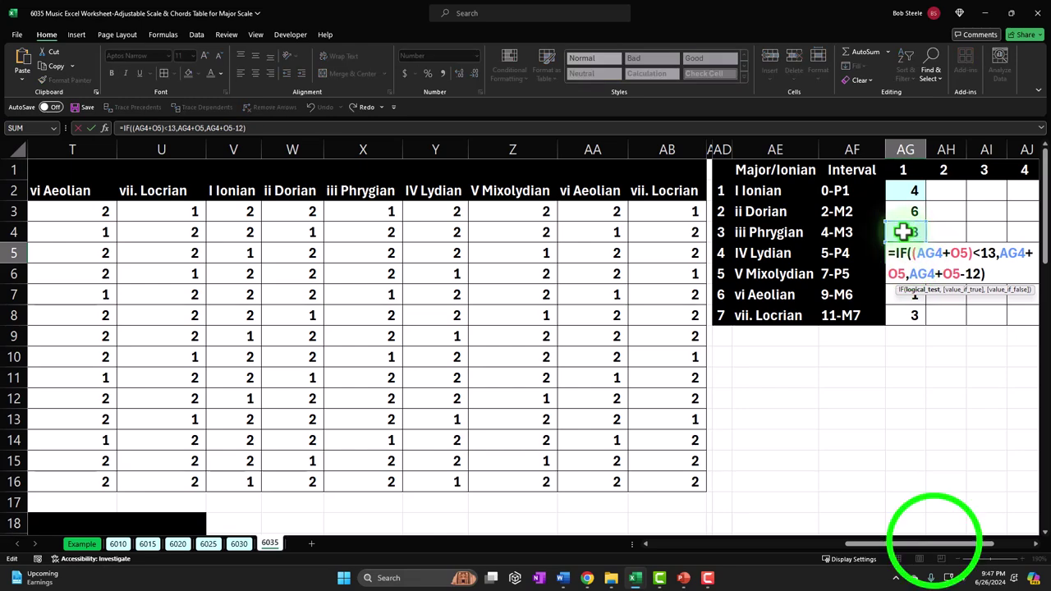
pyautogui.moveTo(933, 544); pyautogui.dragTo(819, 543)
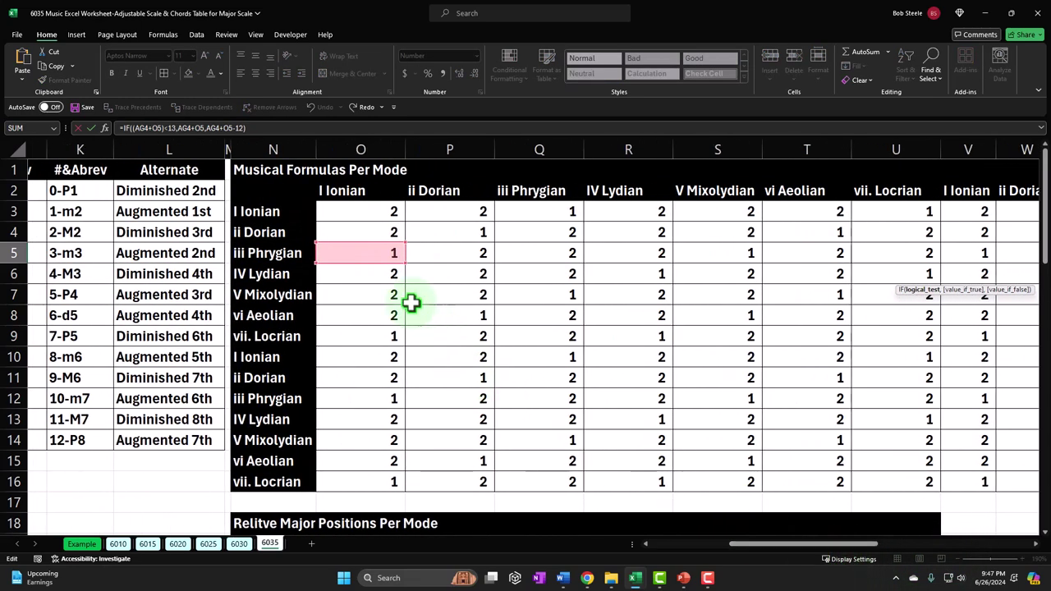
pyautogui.press('Return')
pyautogui.press('Right')
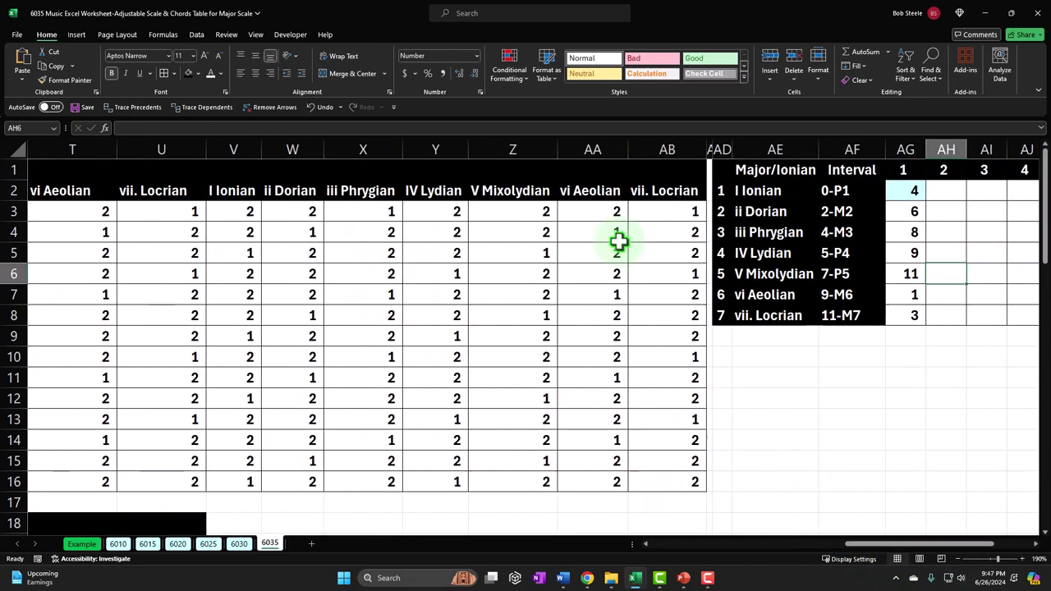
# Step: Check the AG6 and AG7 formulas' references, leaving them unchanged
pyautogui.doubleClick(910, 276)
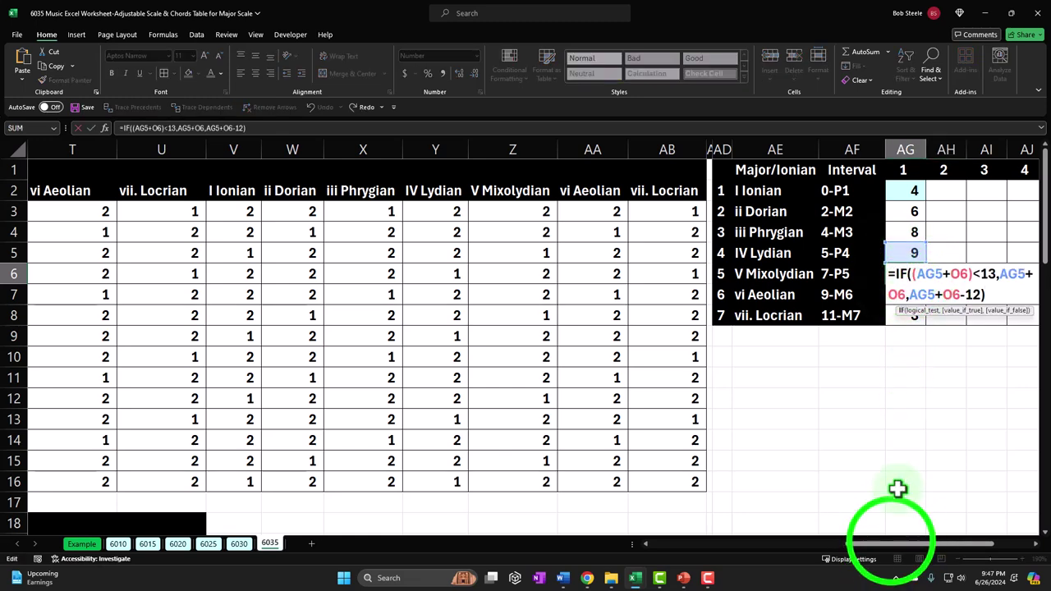
pyautogui.moveTo(894, 542); pyautogui.dragTo(794, 544)
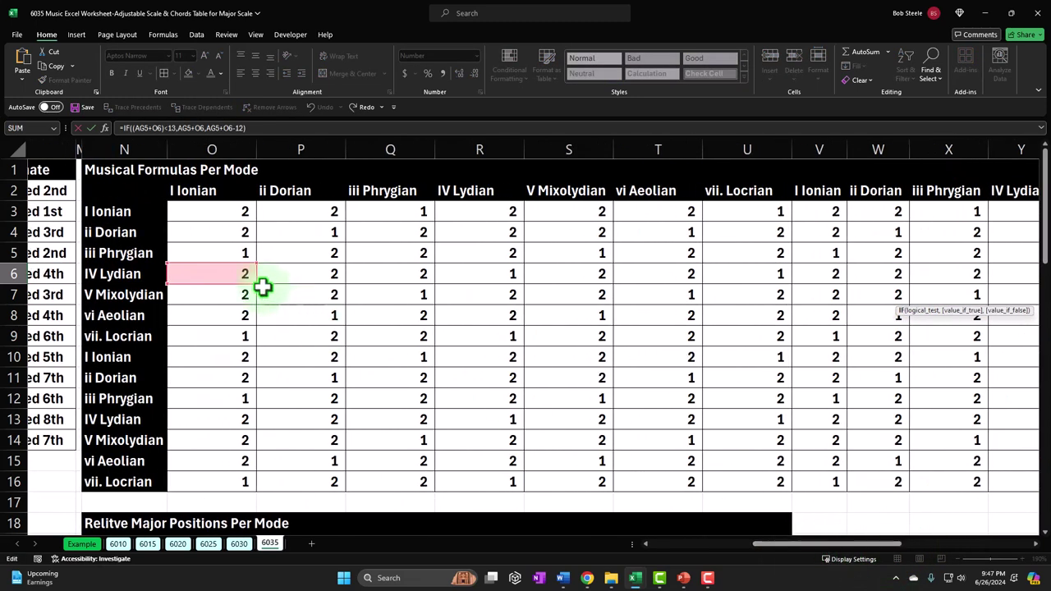
pyautogui.press('Return')
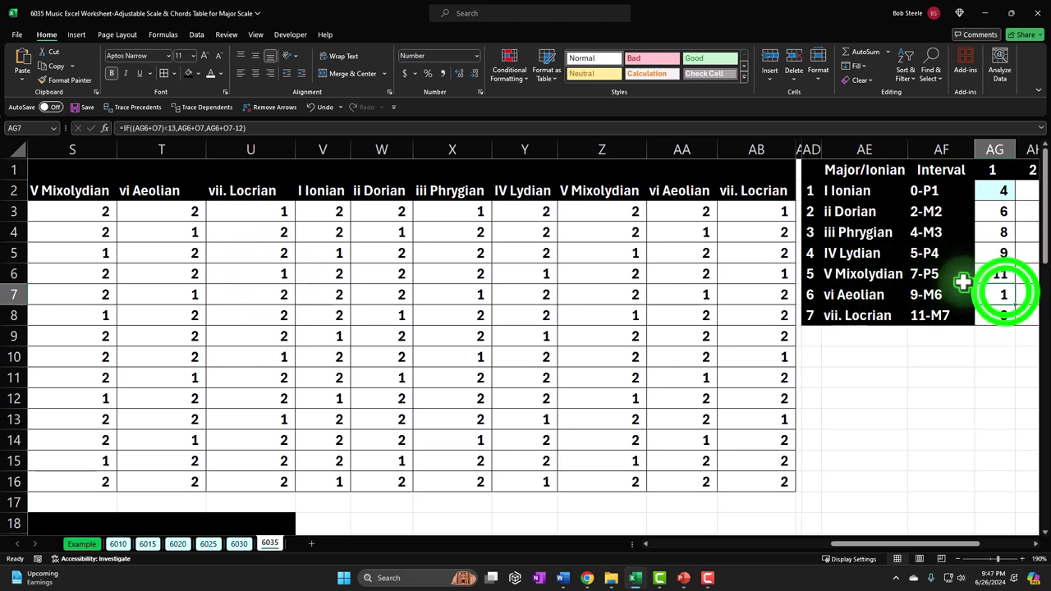
pyautogui.doubleClick(1004, 294)
pyautogui.moveTo(902, 544); pyautogui.dragTo(821, 556)
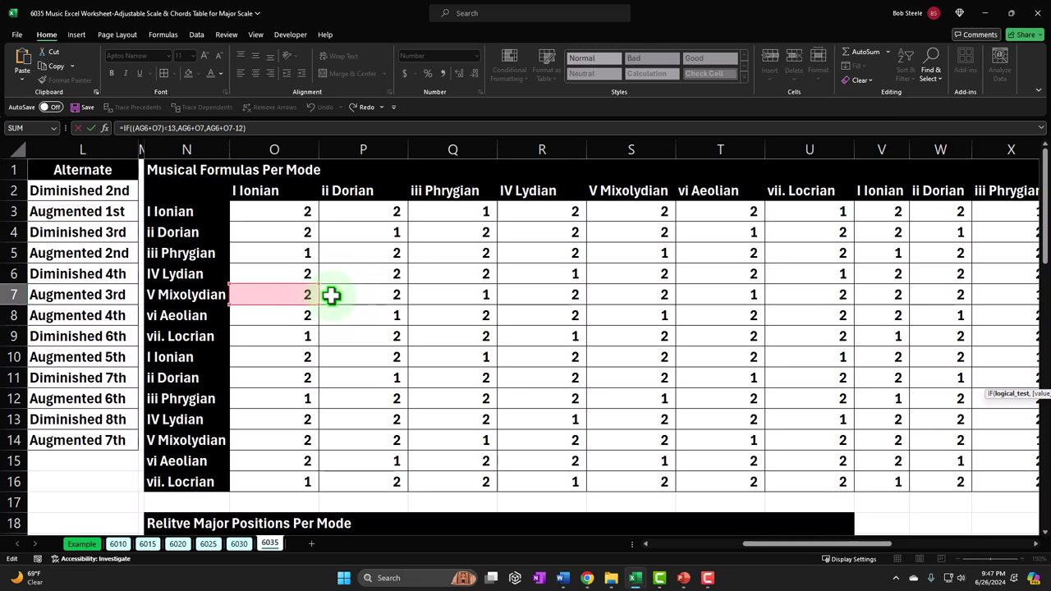
pyautogui.press('Escape')
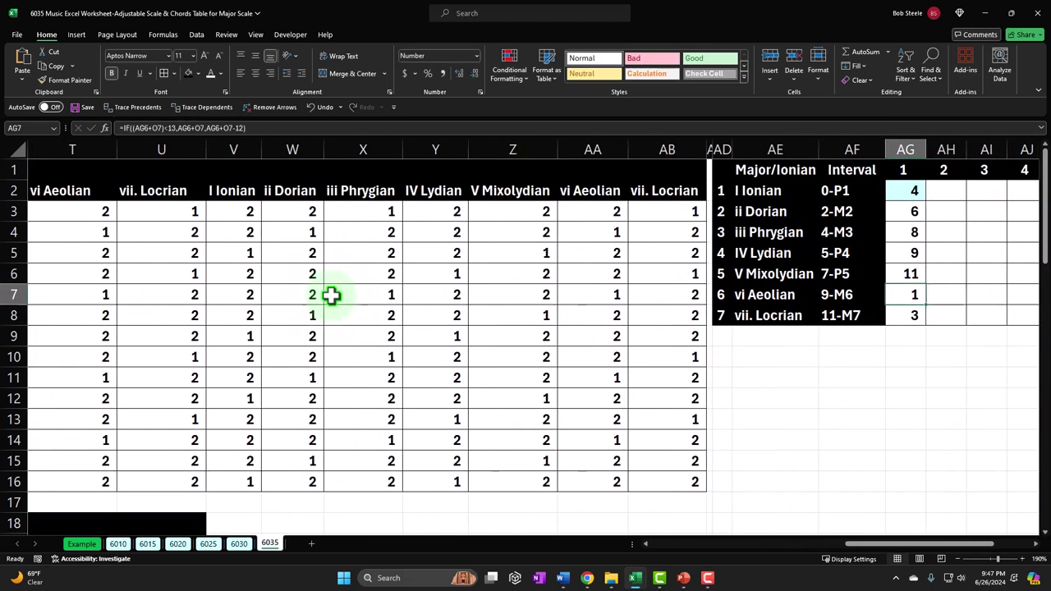
pyautogui.press('Down')
pyautogui.press('Right')
pyautogui.press('Right')
pyautogui.press('Right')
pyautogui.press('Right')
pyautogui.press('Right')
pyautogui.press('Right')
pyautogui.press('Right')
pyautogui.press('Right')
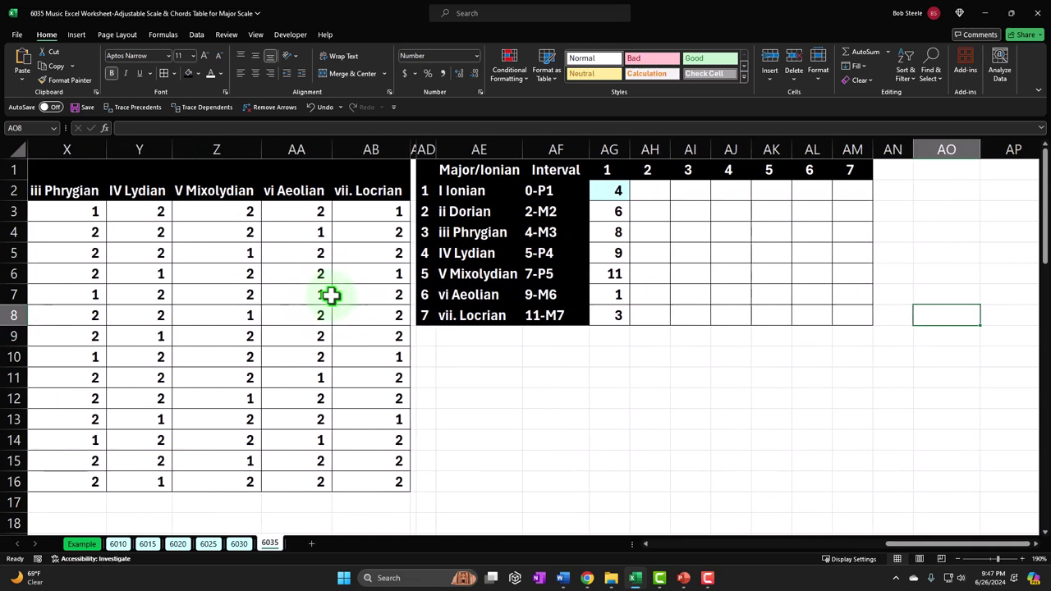
# Step: Review the interval step values around O3 in the I Ionian column
pyautogui.press('Left')
pyautogui.press('Left')
pyautogui.press('Left')
pyautogui.press('Left')
pyautogui.press('Left')
pyautogui.press('Left')
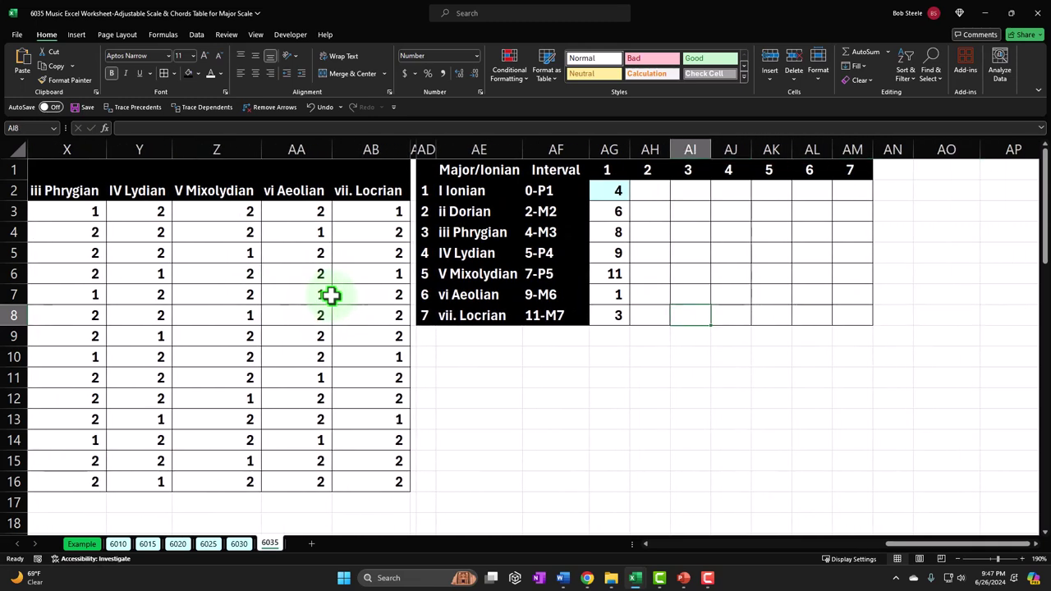
pyautogui.press('Up')
pyautogui.press('Up')
pyautogui.press('Up')
pyautogui.press('Up')
pyautogui.press('Up')
pyautogui.press('Up')
pyautogui.press('Left')
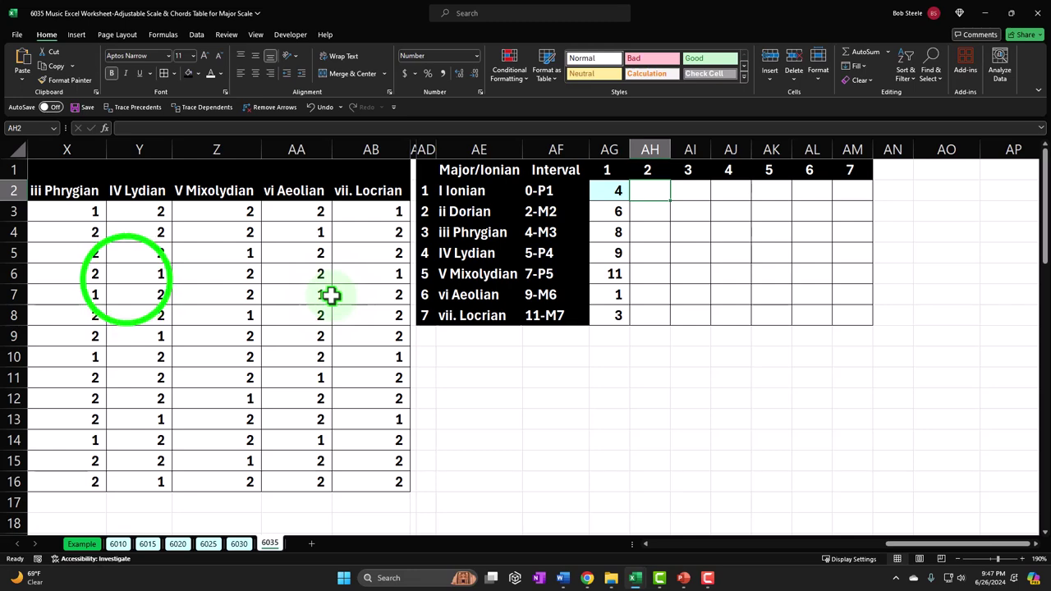
pyautogui.click(139, 271)
pyautogui.press('Left')
pyautogui.press('Left')
pyautogui.press('Left')
pyautogui.press('Left')
pyautogui.press('Left')
pyautogui.press('Left')
pyautogui.press('Left')
pyautogui.press('Left')
pyautogui.press('Left')
pyautogui.press('Left')
pyautogui.press('Left')
pyautogui.press('Left')
pyautogui.press('Left')
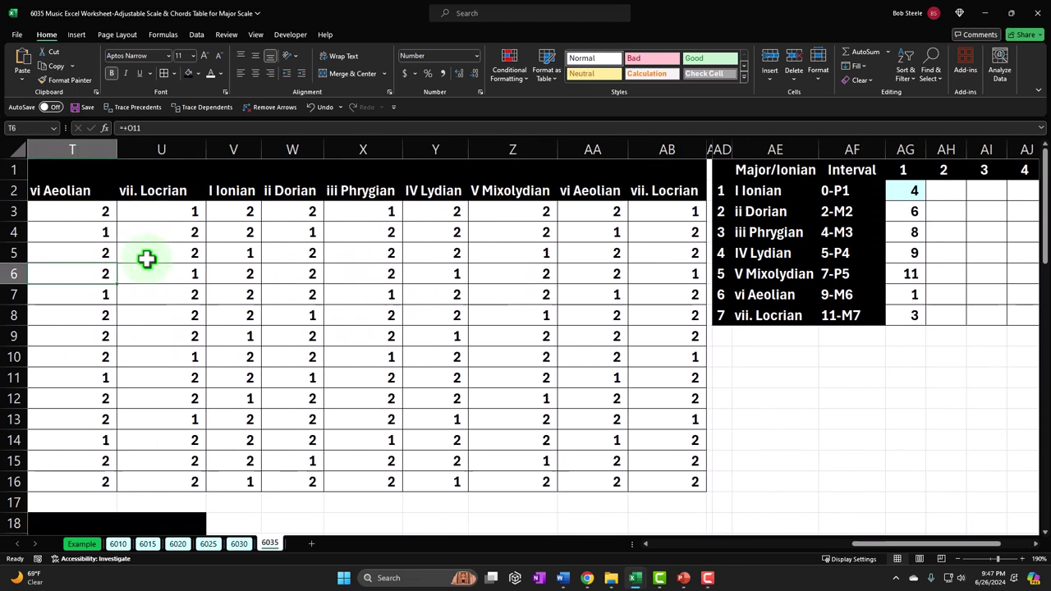
pyautogui.press('Right')
pyautogui.press('Right')
pyautogui.press('Right')
pyautogui.press('Right')
pyautogui.press('Up')
pyautogui.press('Up')
pyautogui.press('Up')
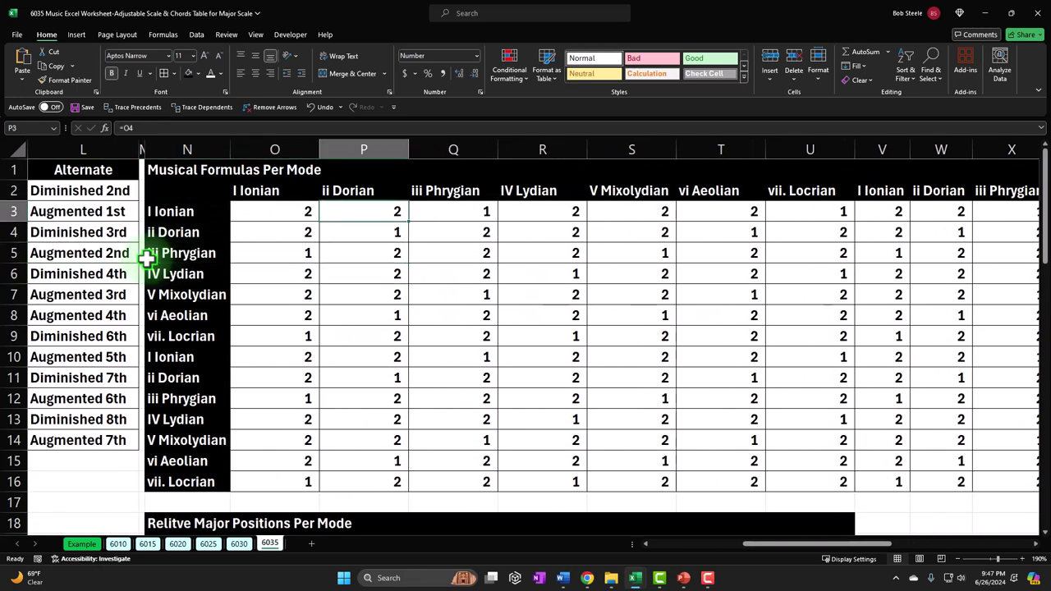
pyautogui.press('Left')
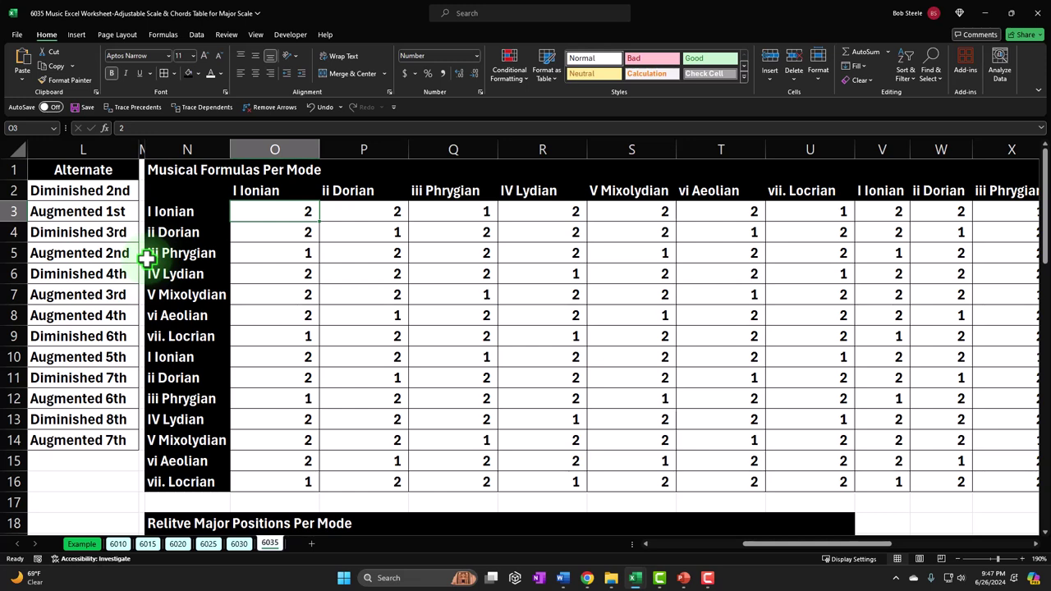
pyautogui.press('Down')
pyautogui.press('Down')
pyautogui.press('Down')
pyautogui.press('Down')
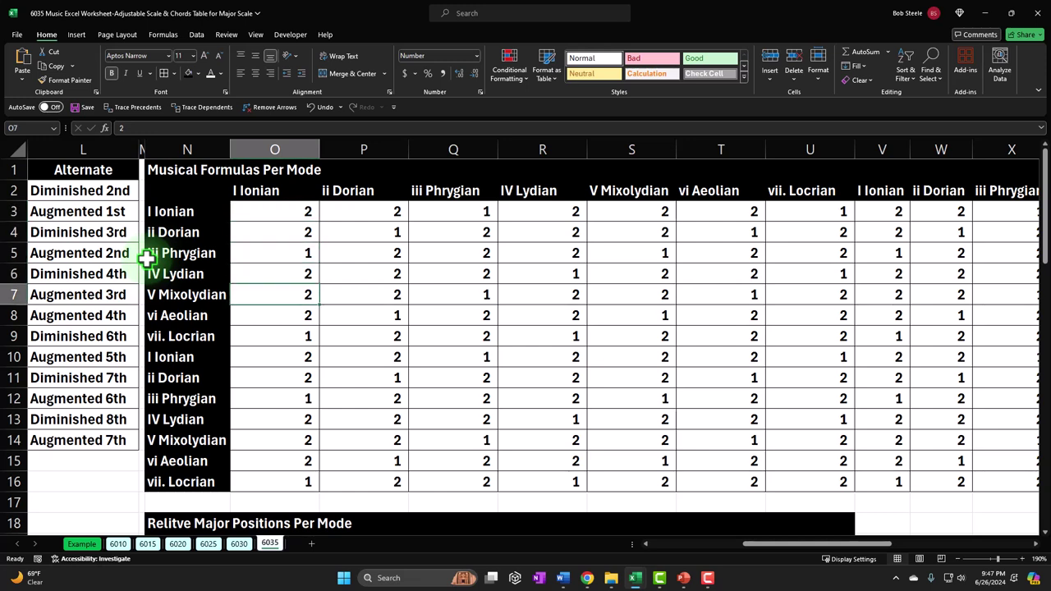
pyautogui.press('Down')
pyautogui.press('Down')
pyautogui.press('Up')
pyautogui.press('Up')
pyautogui.press('Up')
pyautogui.press('Up')
pyautogui.press('Up')
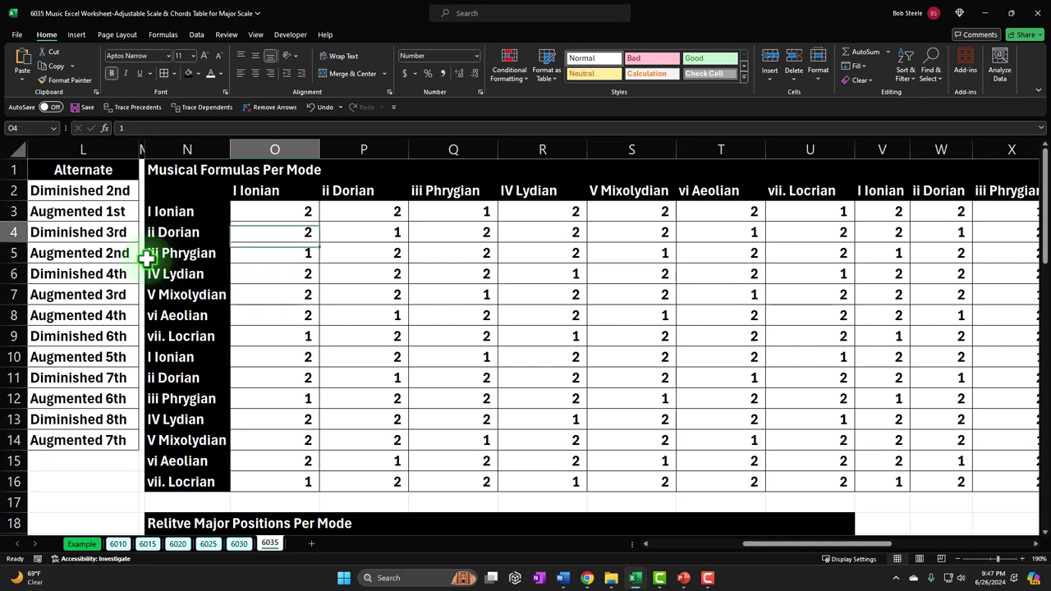
pyautogui.press('Up')
pyautogui.press('Left')
pyautogui.press('Right')
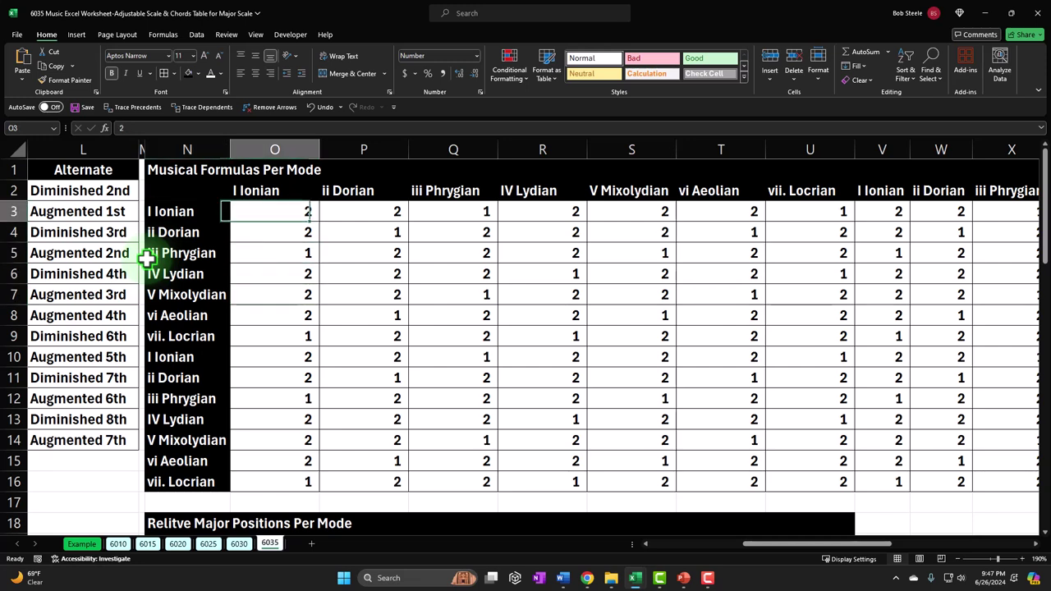
# Step: Move across the first row to AH2 and begin a formula with =
pyautogui.press('Right')
pyautogui.press('Right')
pyautogui.press('Right')
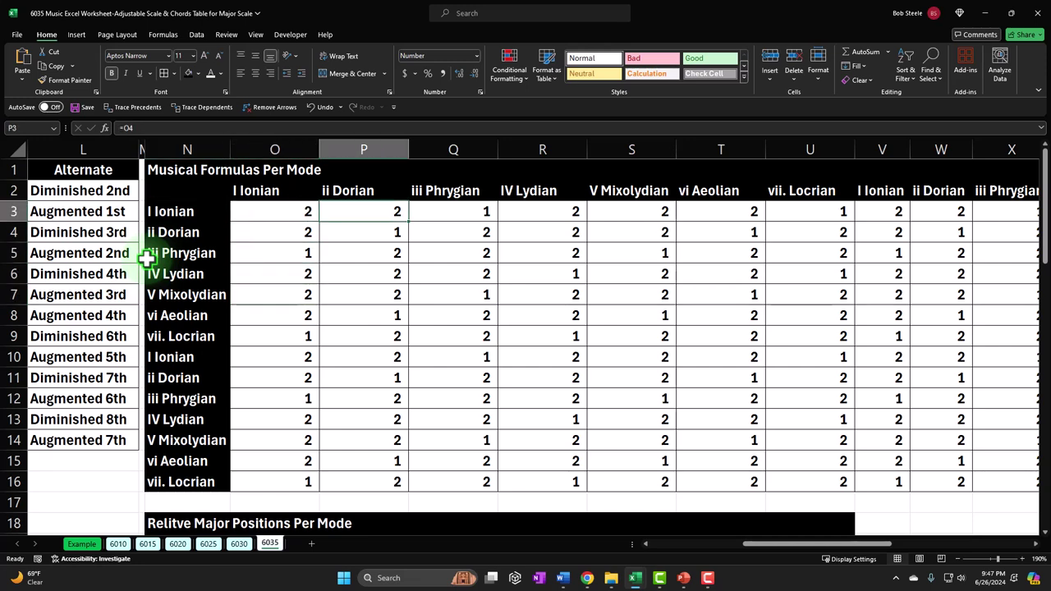
pyautogui.press('Right')
pyautogui.press('Right')
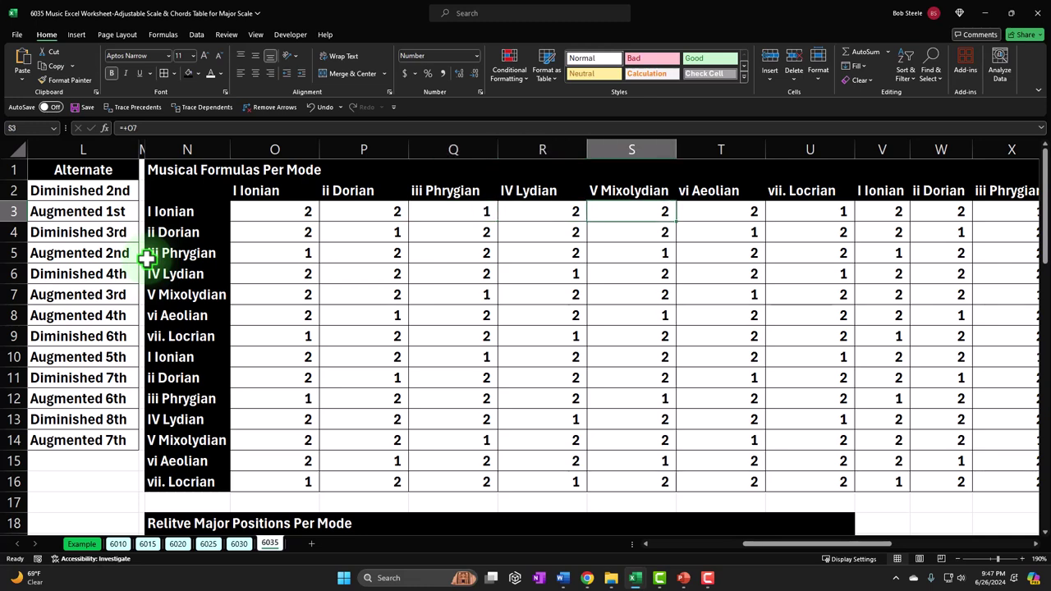
pyautogui.press('Right')
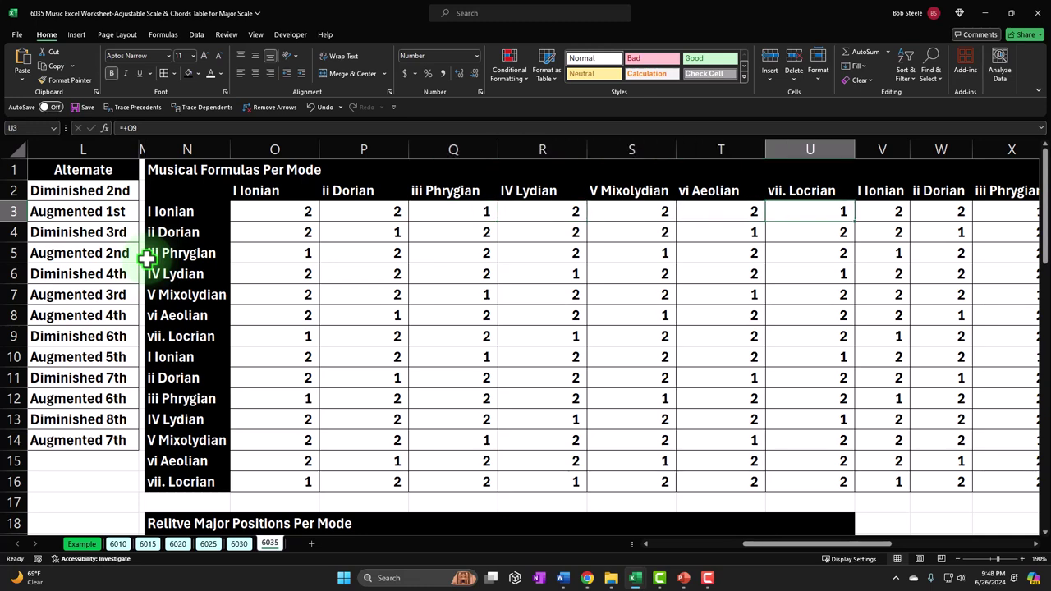
pyautogui.press('Right')
pyautogui.press('Right')
pyautogui.press('Right')
pyautogui.press('Right')
pyautogui.press('Right')
pyautogui.press('Right')
pyautogui.press('Right')
pyautogui.press('Right')
pyautogui.press('Right')
pyautogui.press('Right')
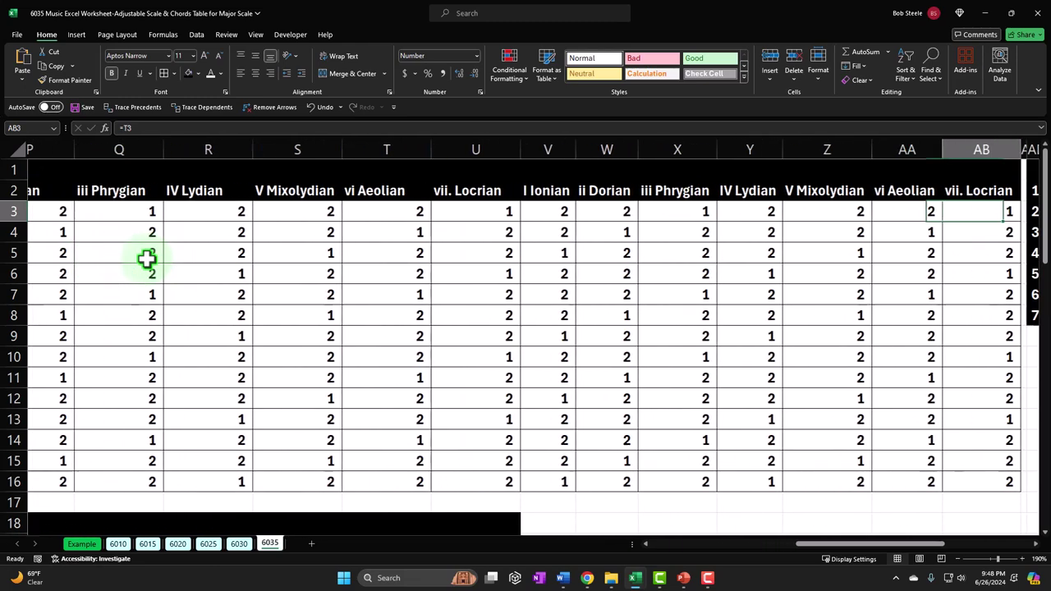
pyautogui.press('Right')
pyautogui.press('Right')
pyautogui.press('Right')
pyautogui.press('Right')
pyautogui.press('Right')
pyautogui.press('Right')
pyautogui.press('Right')
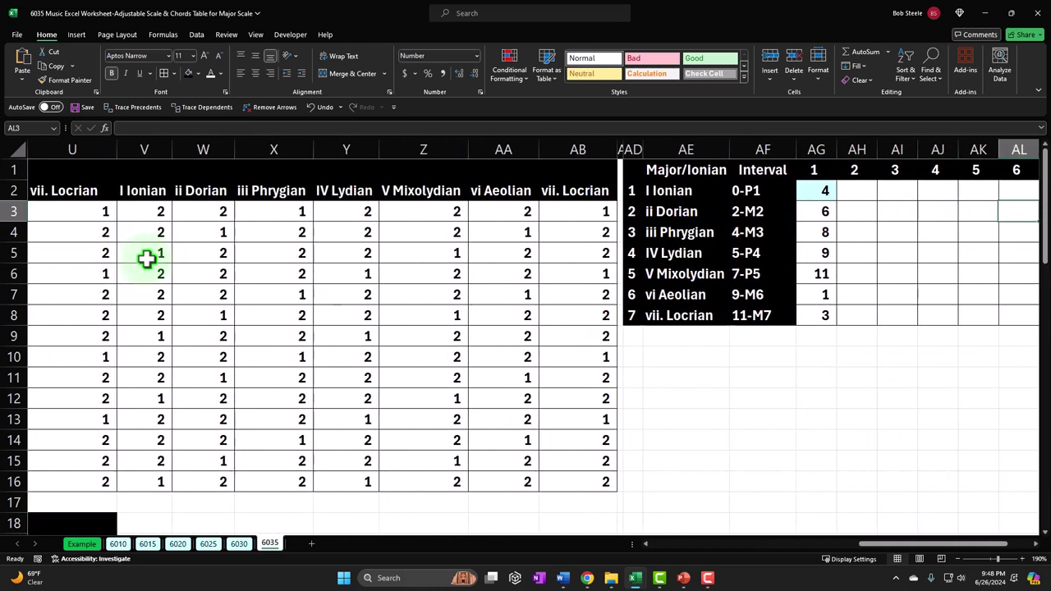
pyautogui.press('Left')
pyautogui.press('Left')
pyautogui.press('Left')
pyautogui.press('Left')
pyautogui.press('Up')
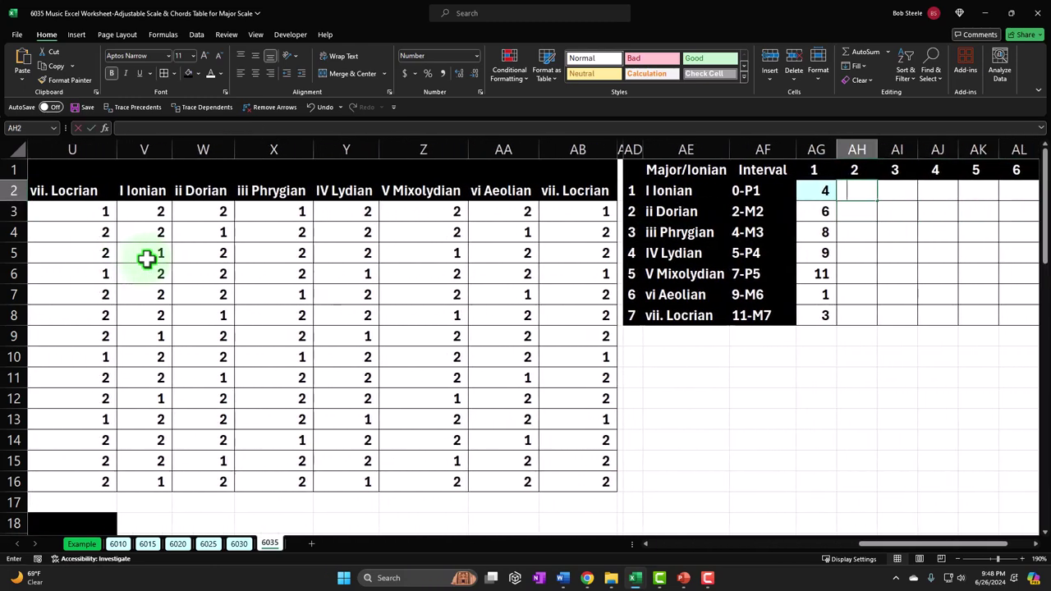
pyautogui.write('=')
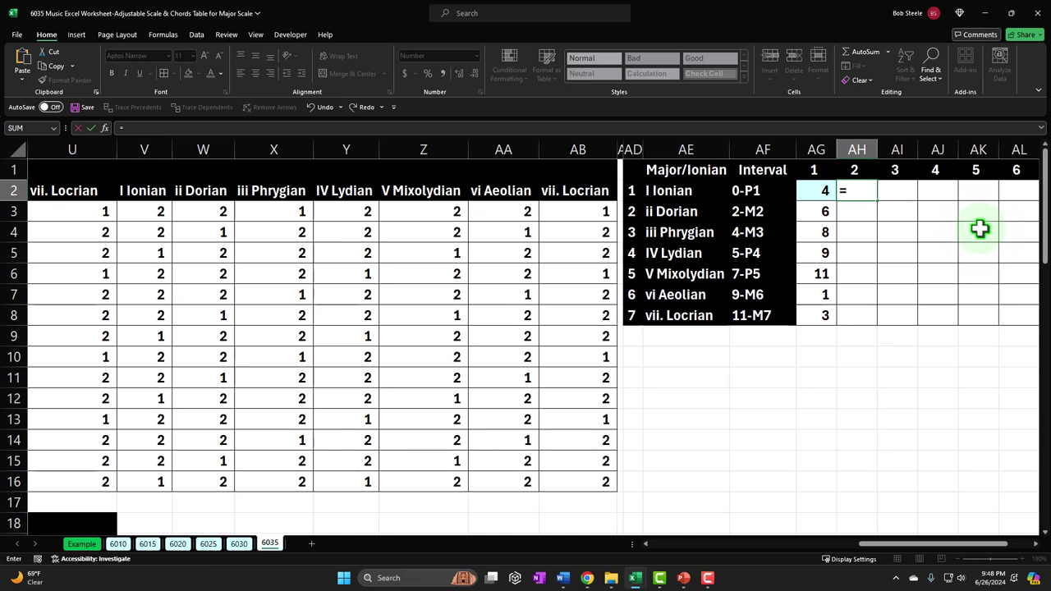
# Step: Start the AH2 formula with the sum AG2+O3
pyautogui.write('if(')
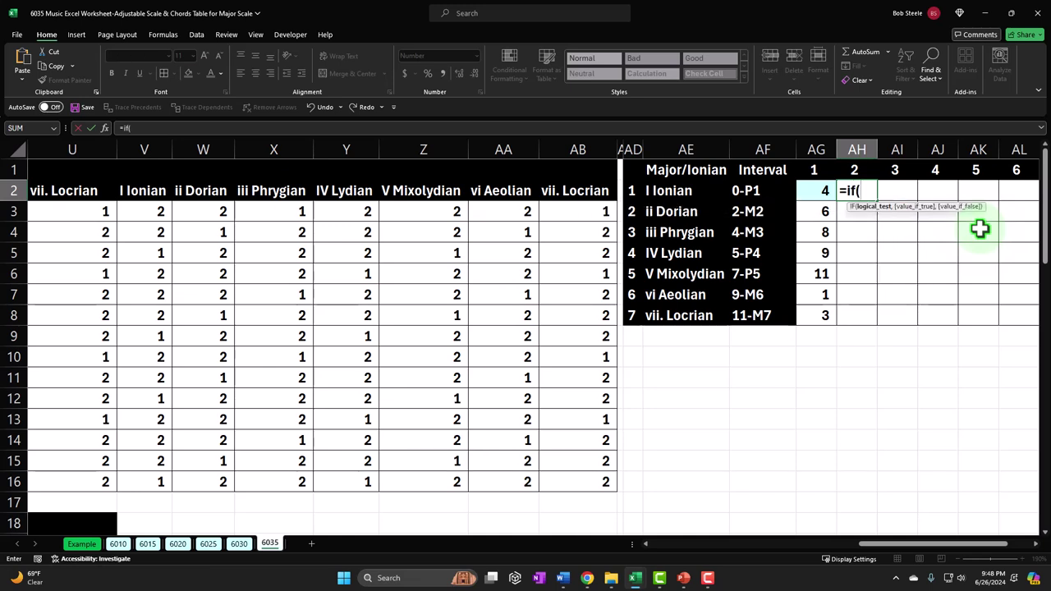
pyautogui.write('(')
pyautogui.press('Left')
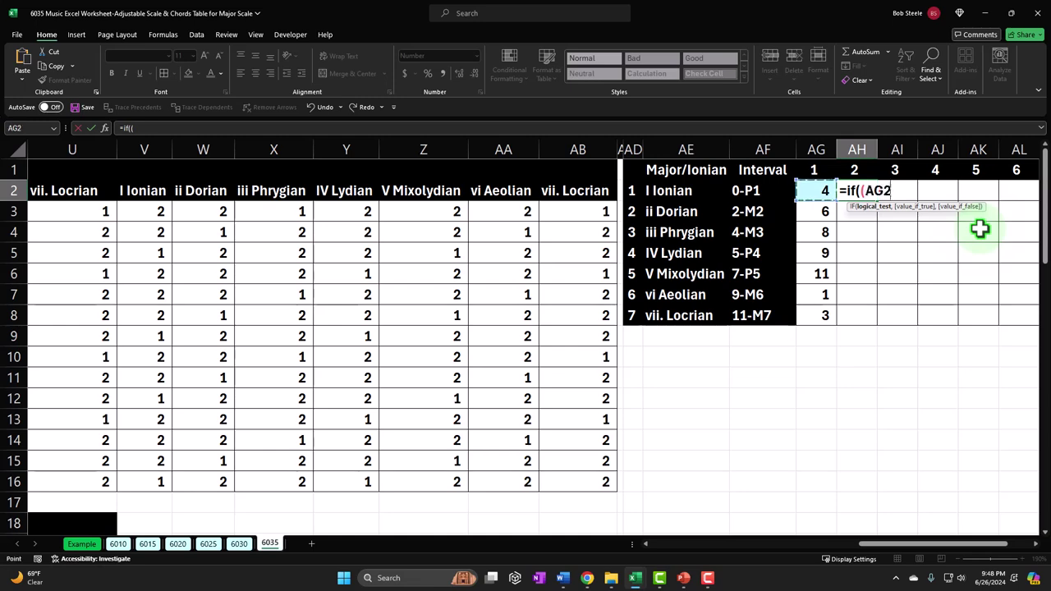
pyautogui.write('+')
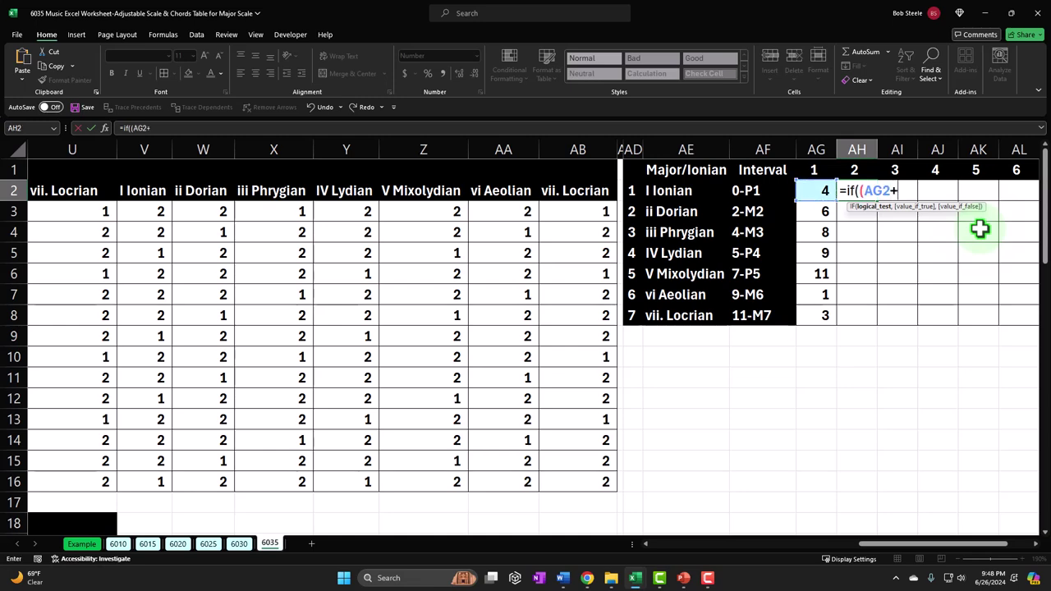
pyautogui.press('Left')
pyautogui.press('Left')
pyautogui.press('Left')
pyautogui.press('Left')
pyautogui.press('Left')
pyautogui.press('Left')
pyautogui.press('Left')
pyautogui.press('Left')
pyautogui.press('Left')
pyautogui.press('Left')
pyautogui.press('Left')
pyautogui.press('Left')
pyautogui.press('Left')
pyautogui.press('Left')
pyautogui.press('Left')
pyautogui.press('Left')
pyautogui.press('Left')
pyautogui.press('Left')
pyautogui.press('Left')
pyautogui.press('Left')
pyautogui.press('Right')
pyautogui.press('Right')
pyautogui.press('Down')
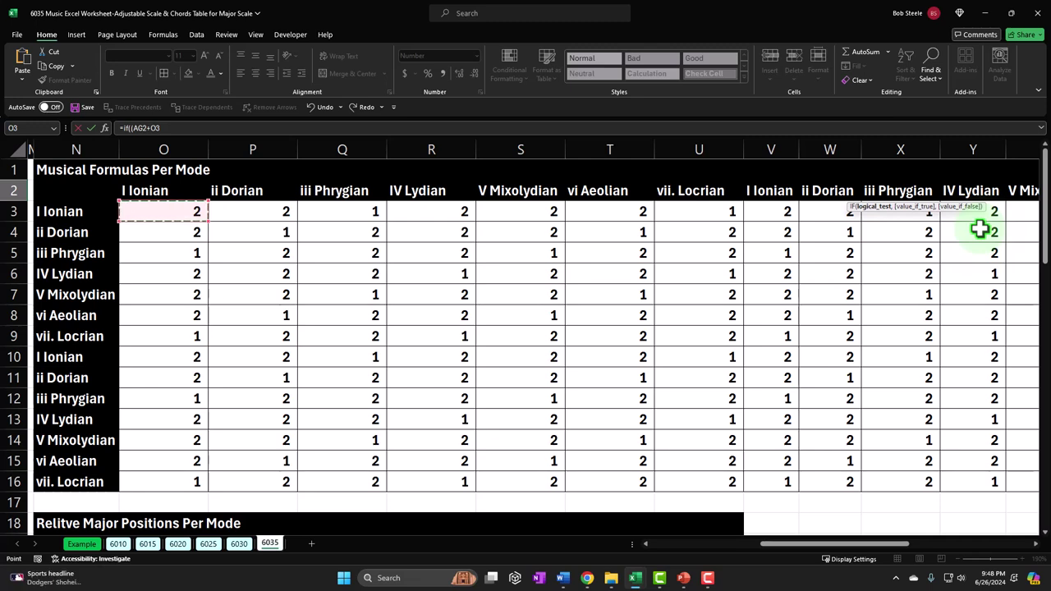
pyautogui.write(')')
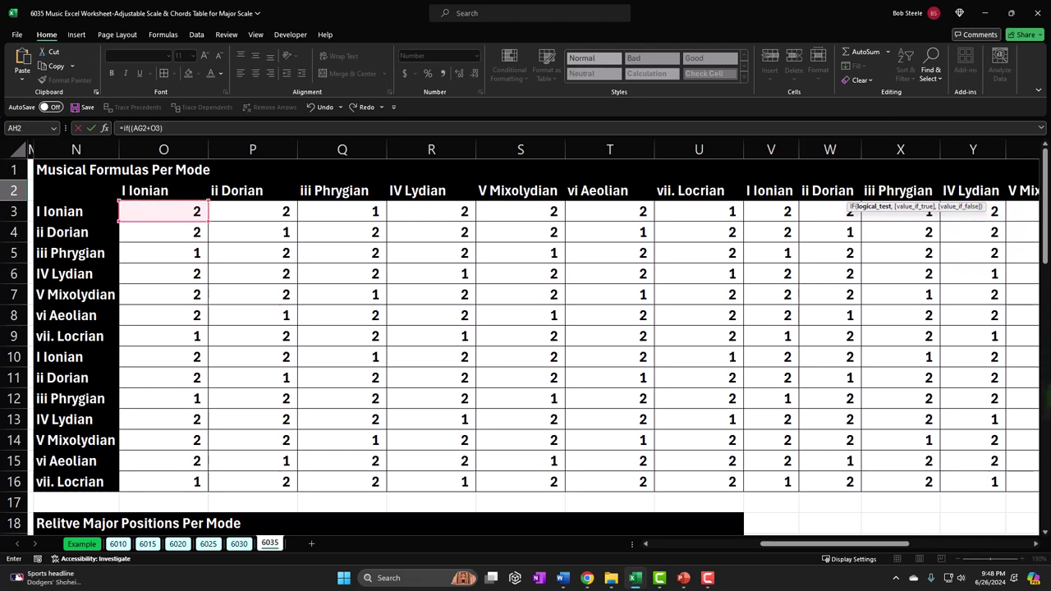
pyautogui.moveTo(846, 545); pyautogui.dragTo(990, 548)
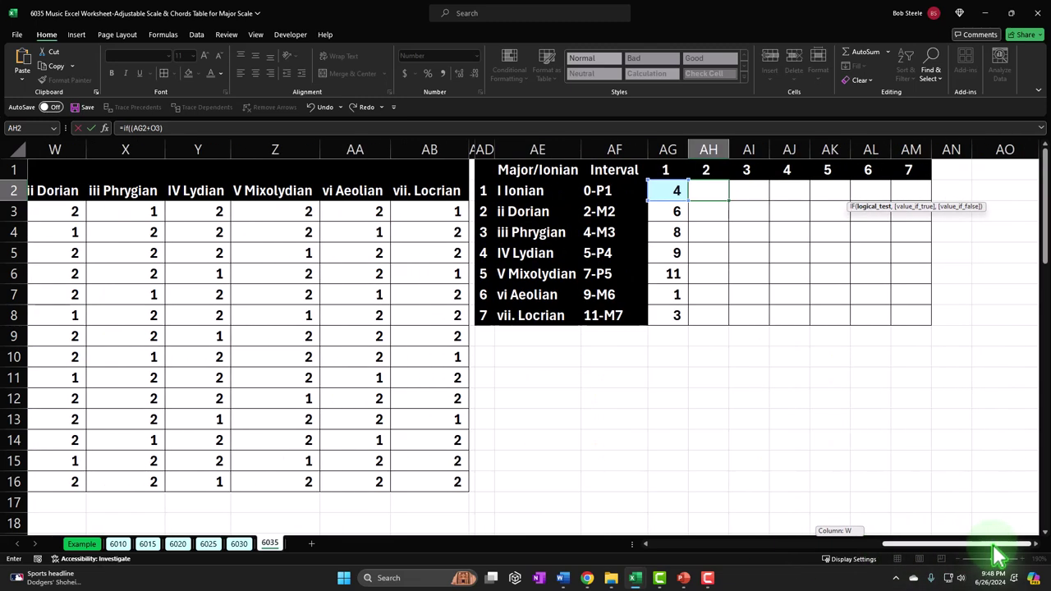
# Step: Wrap the sum into =IF((AG2+O3)<13,AG2+O3,AG2+O3-12) and commit it in AH2
pyautogui.click(752, 194)
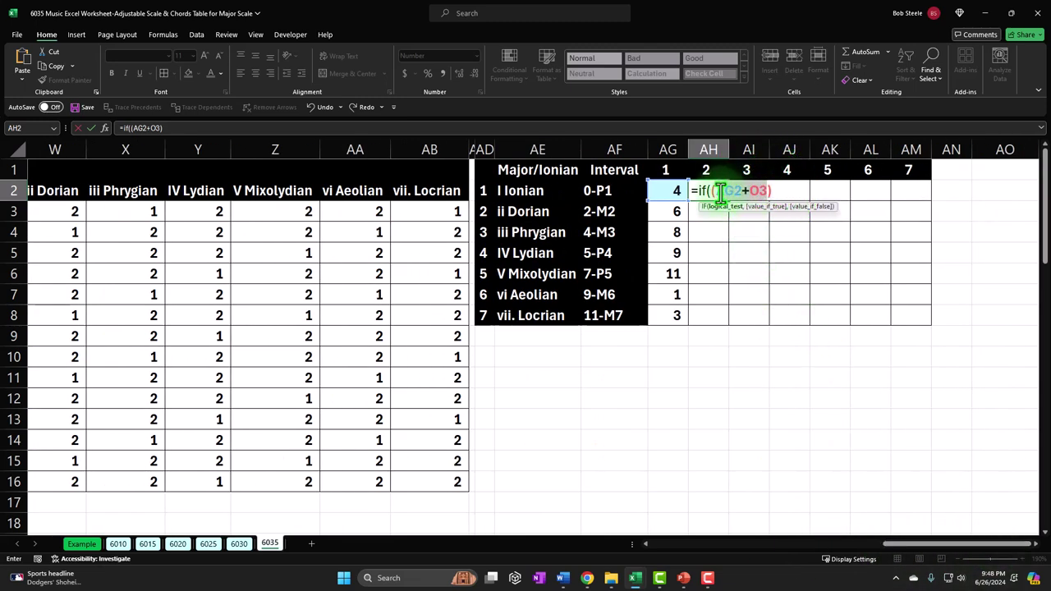
pyautogui.doubleClick(730, 191)
pyautogui.click(792, 190)
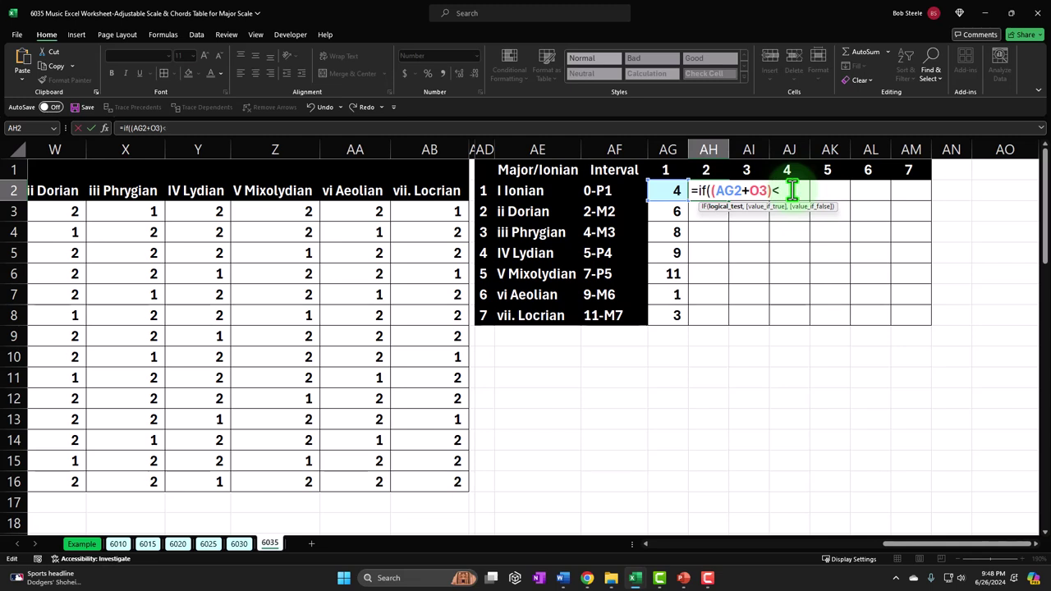
pyautogui.write('<13,')
pyautogui.hotkey('ctrl', 'v')
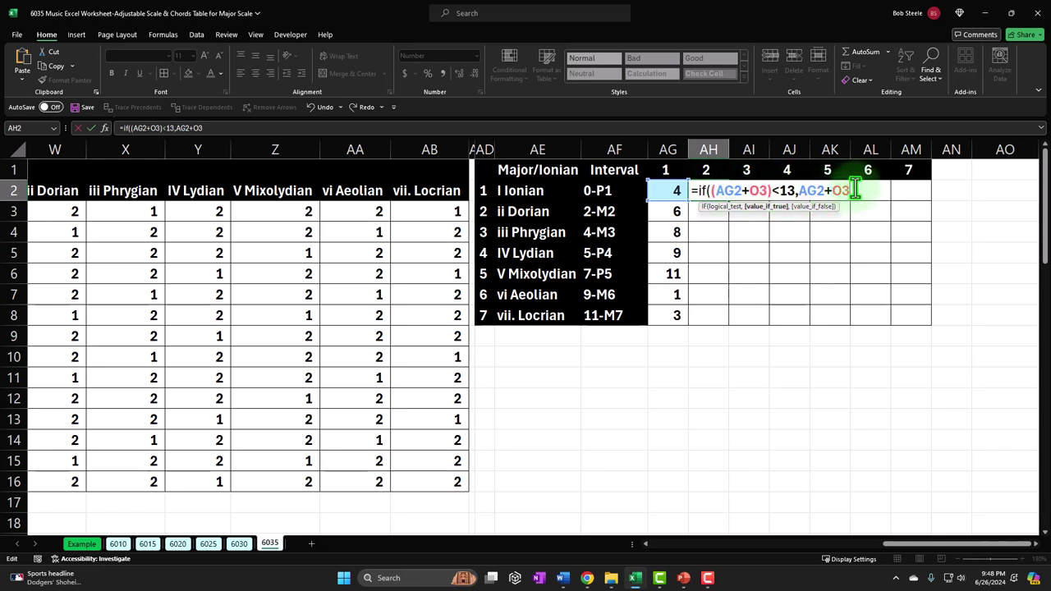
pyautogui.write(',')
pyautogui.hotkey('ctrl', 'v')
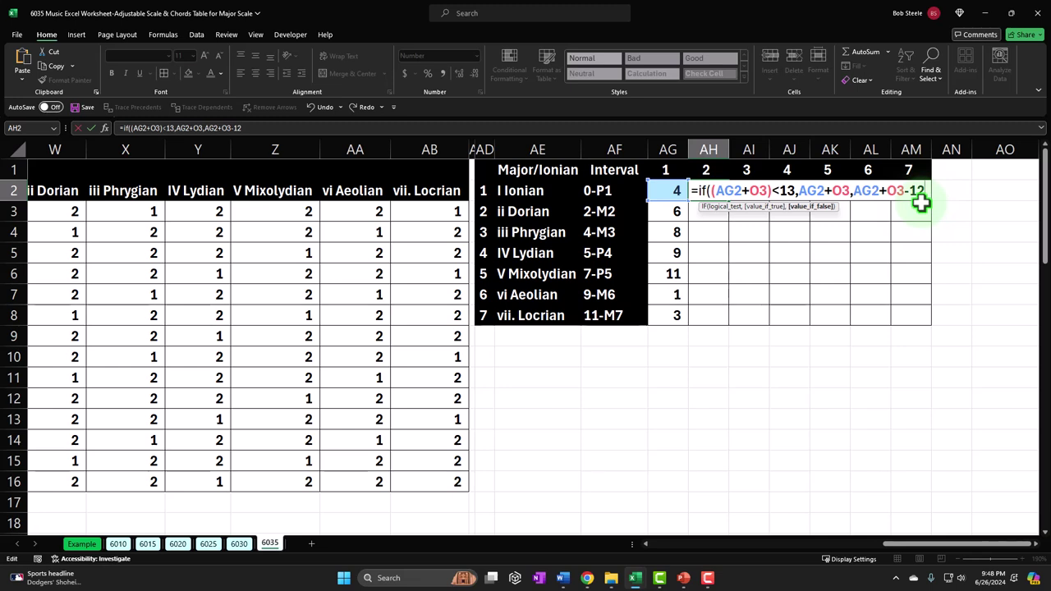
pyautogui.write(')')
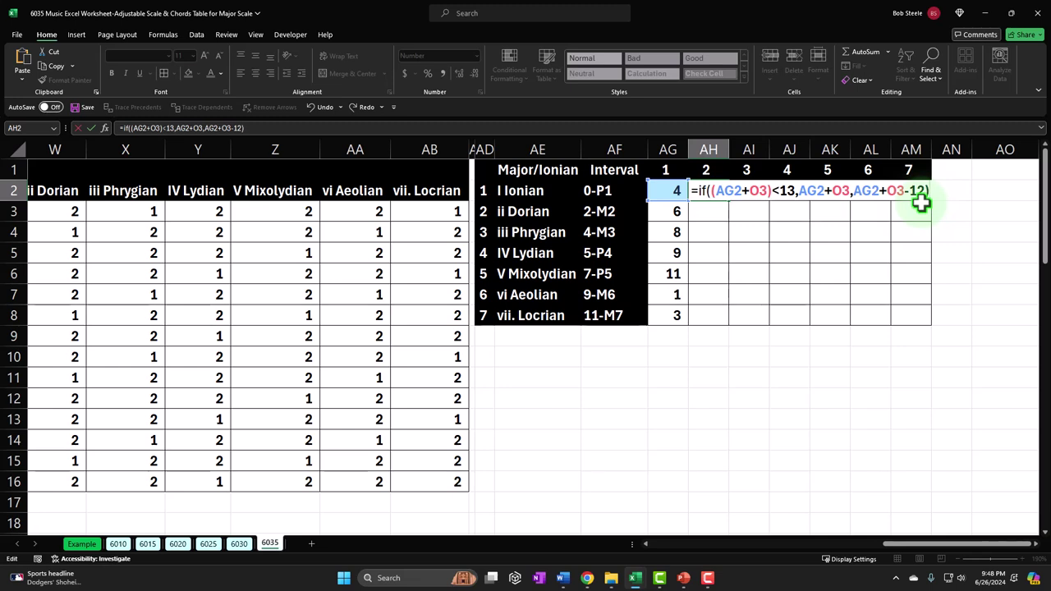
pyautogui.press('Return')
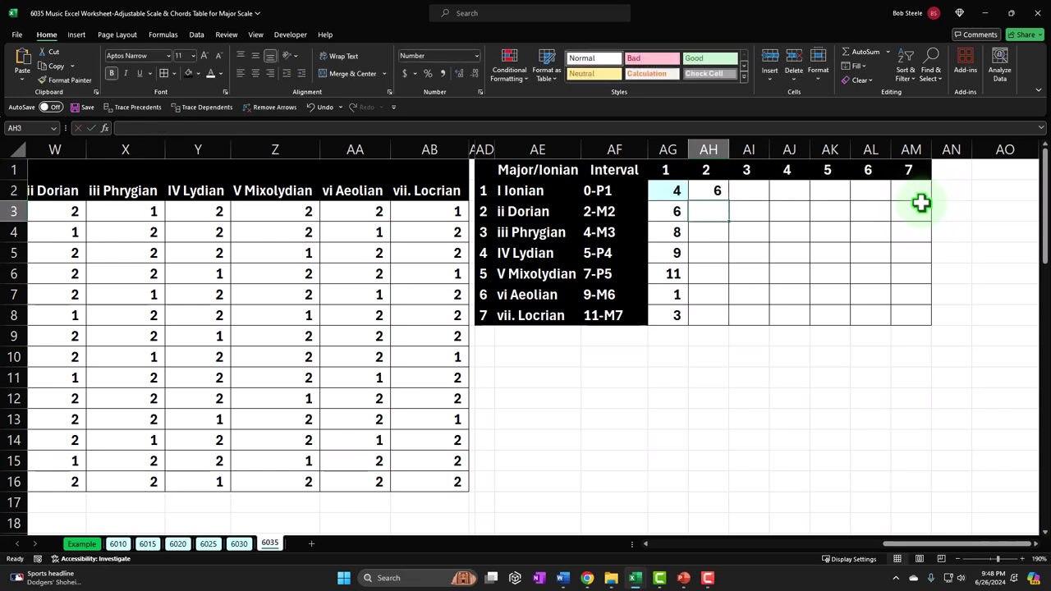
# Step: Fill the AH2 formula across row 2 through AM2
pyautogui.click(715, 190)
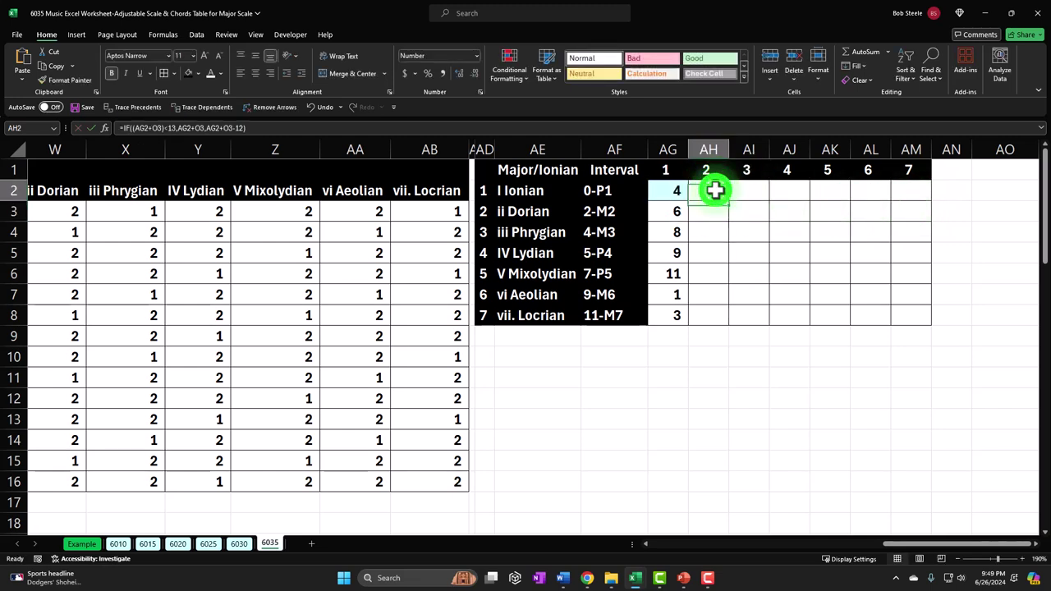
pyautogui.doubleClick(715, 190)
pyautogui.press('Return')
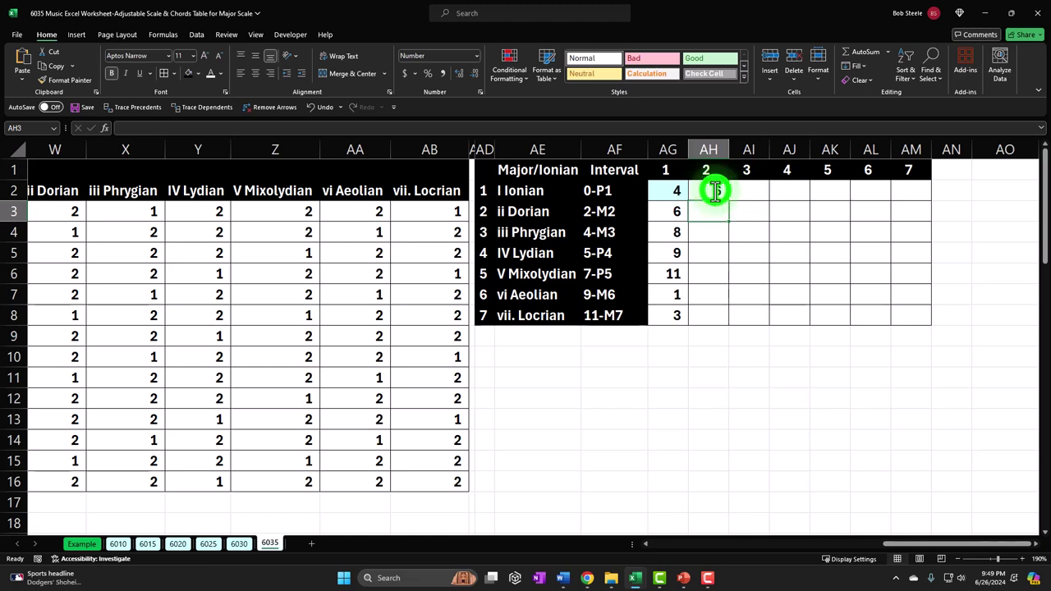
pyautogui.click(716, 191)
pyautogui.moveTo(730, 202); pyautogui.dragTo(916, 192)
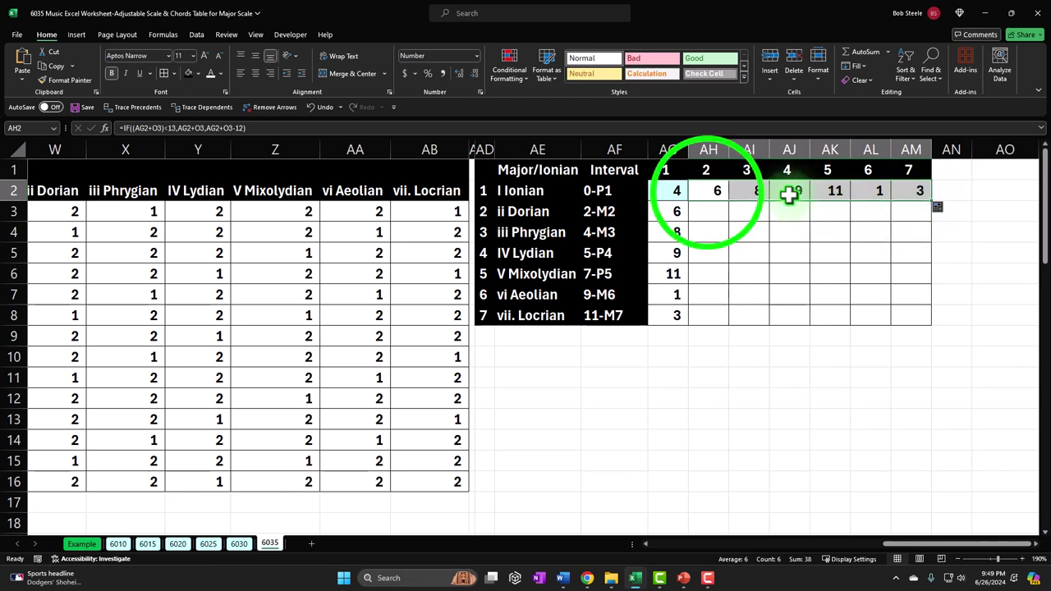
# Step: Verify the copied formula references in AH2, AI2 and AJ2
pyautogui.doubleClick(706, 194)
pyautogui.click(746, 192)
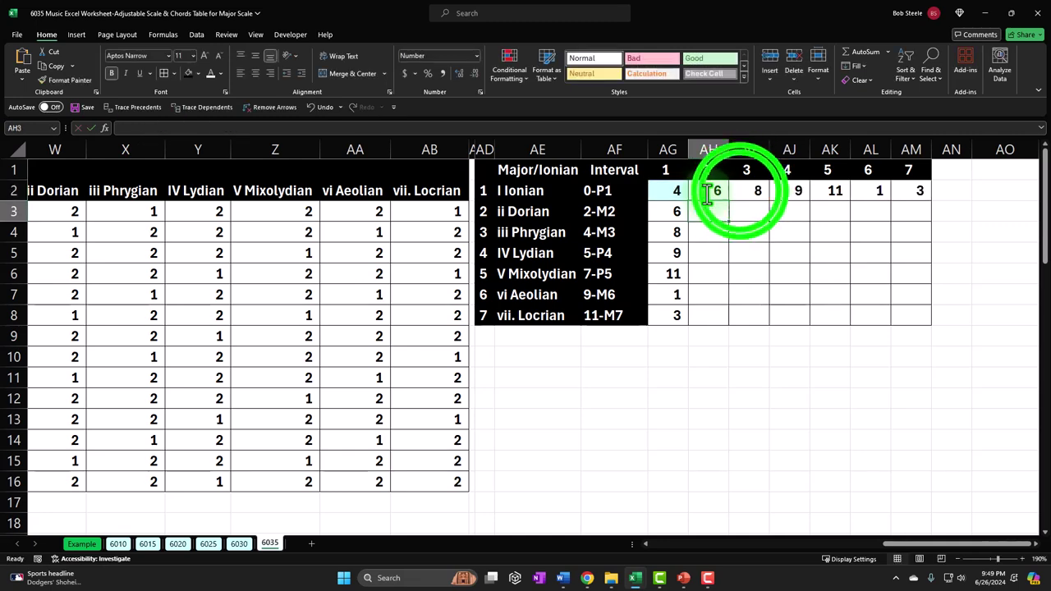
pyautogui.doubleClick(743, 192)
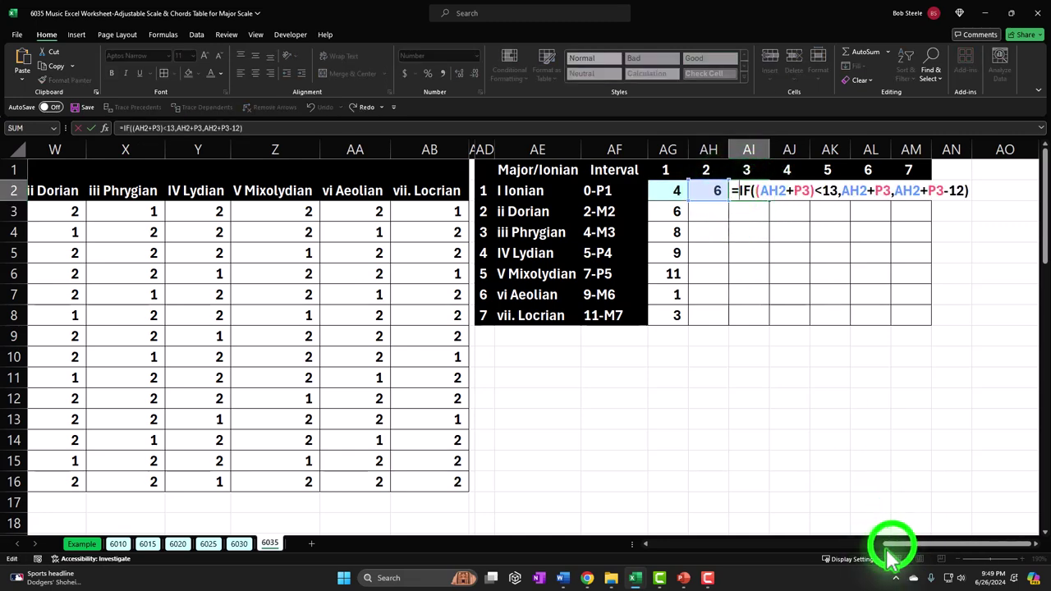
pyautogui.moveTo(892, 544); pyautogui.dragTo(762, 549)
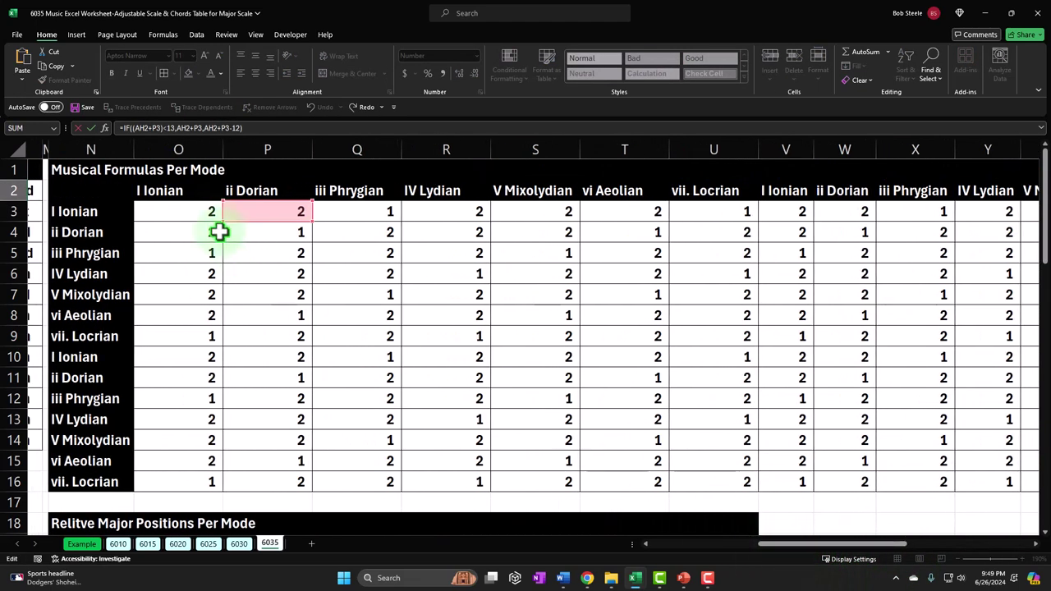
pyautogui.press('Return')
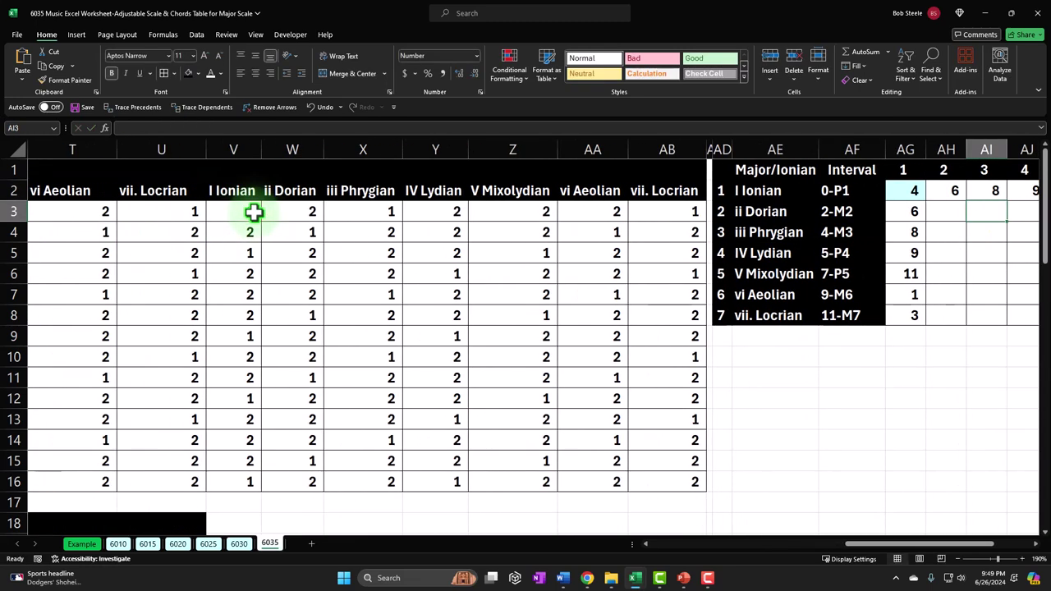
pyautogui.press('Up')
pyautogui.press('Right')
pyautogui.doubleClick(936, 191)
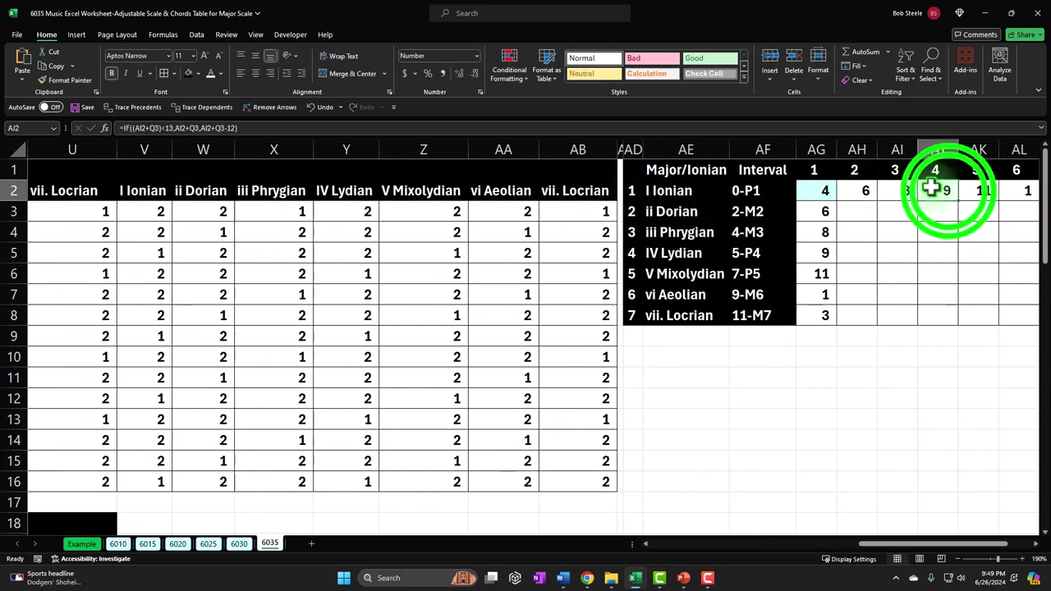
pyautogui.moveTo(899, 534); pyautogui.dragTo(746, 544)
pyautogui.press('Return')
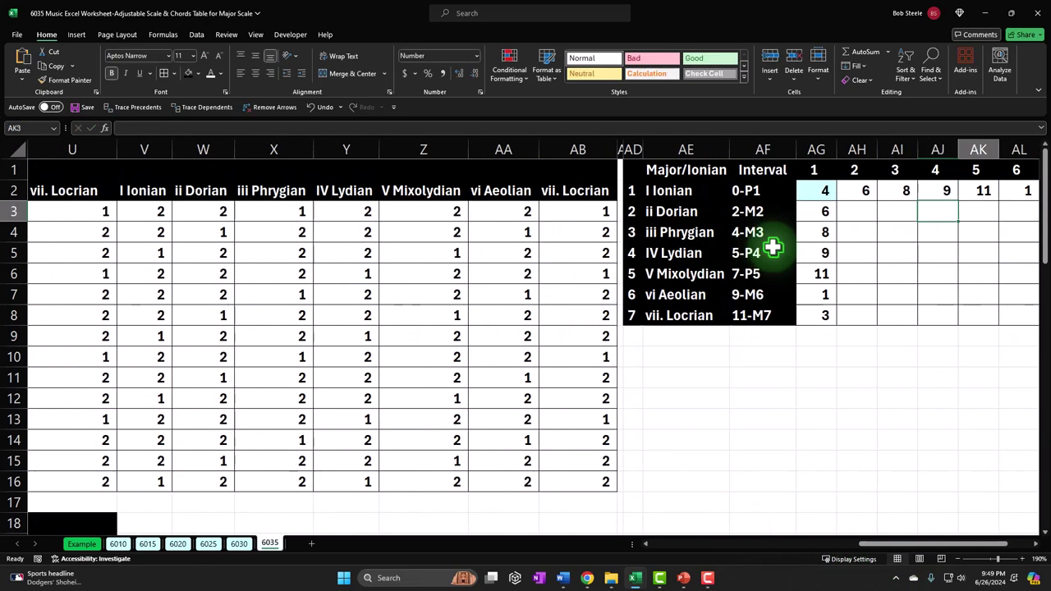
pyautogui.press('Right')
pyautogui.press('Right')
pyautogui.press('Right')
pyautogui.press('Right')
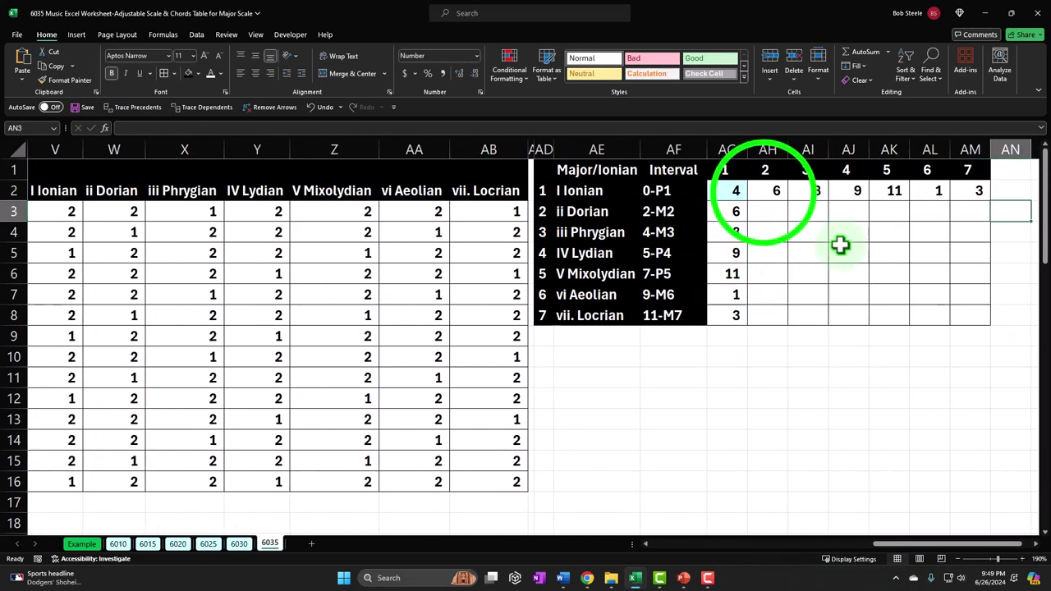
# Step: Review the row 2 results 6, 8, 9, 11, 1, 3 and the column AG starting values
pyautogui.click(764, 191)
pyautogui.press('Right')
pyautogui.press('Right')
pyautogui.press('Right')
pyautogui.press('Right')
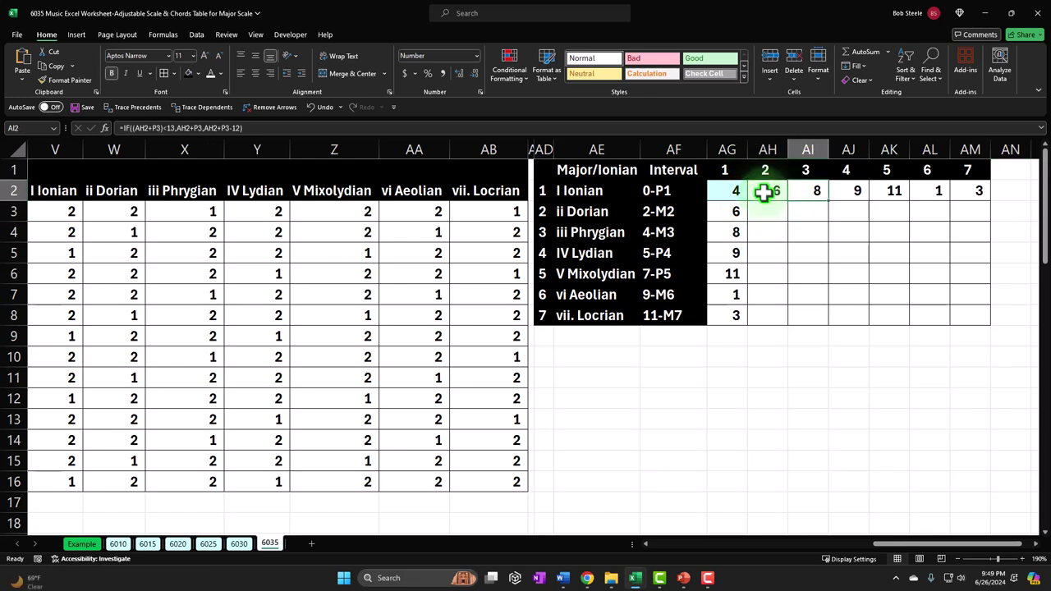
pyautogui.press('Right')
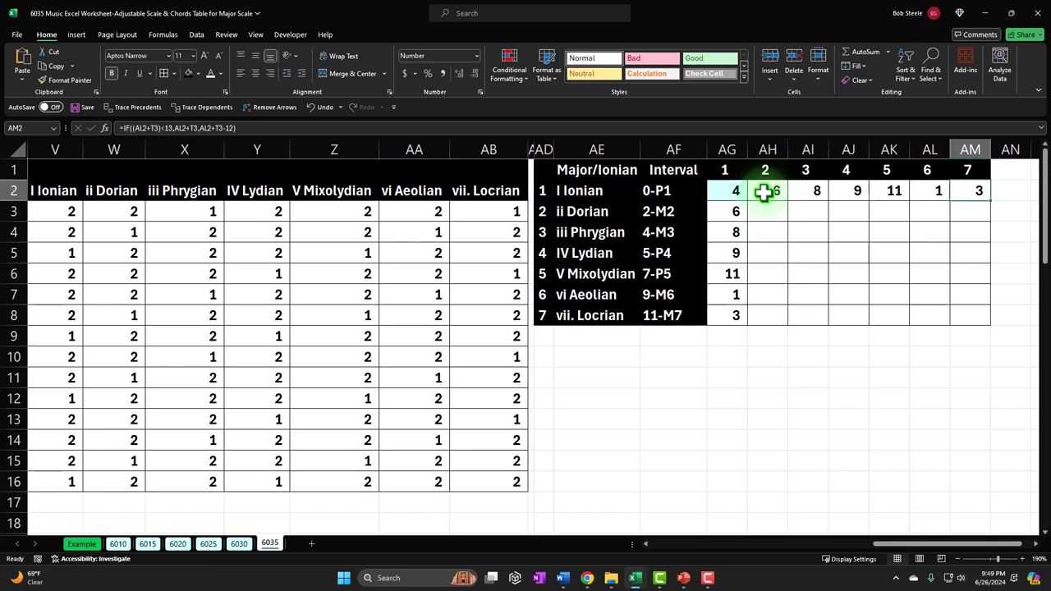
pyautogui.press('Left')
pyautogui.press('Left')
pyautogui.press('Left')
pyautogui.press('Left')
pyautogui.press('Left')
pyautogui.press('Left')
pyautogui.press('Down')
pyautogui.press('Down')
pyautogui.press('Down')
pyautogui.press('Down')
pyautogui.press('Down')
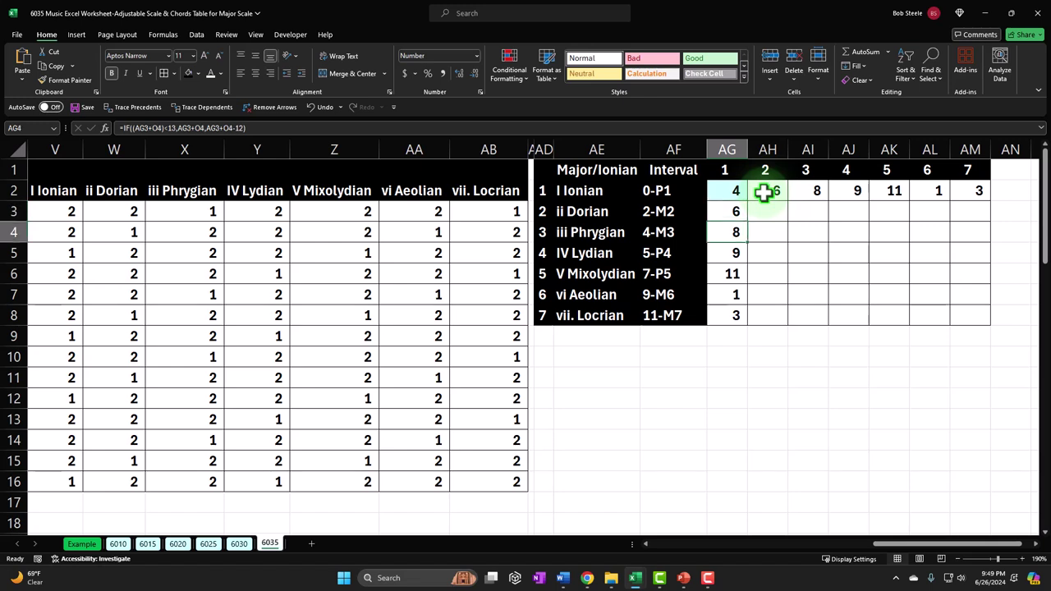
pyautogui.press('Down')
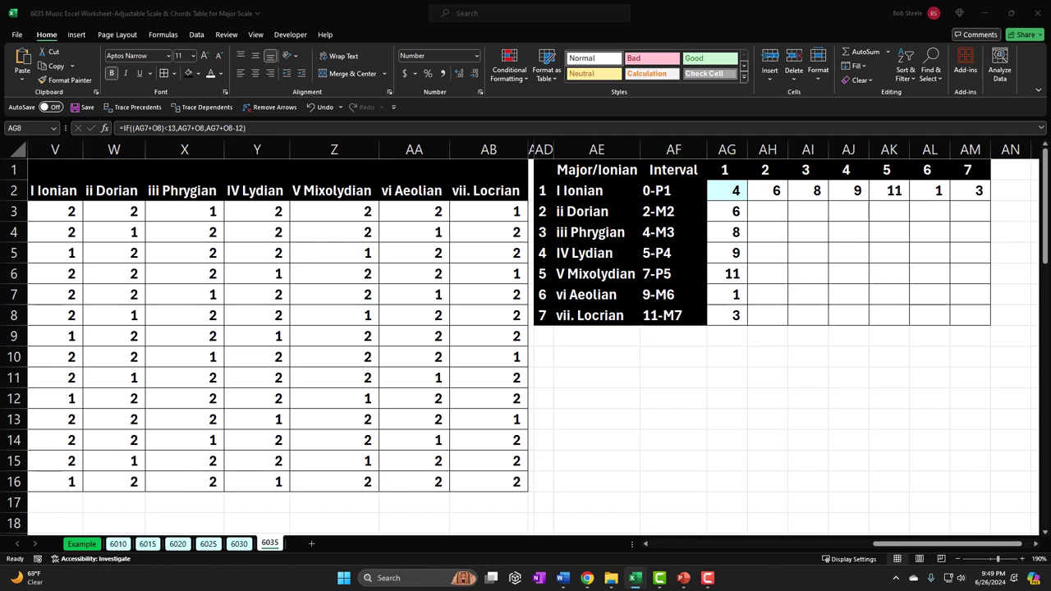
pyautogui.click(727, 211)
pyautogui.click(549, 169)
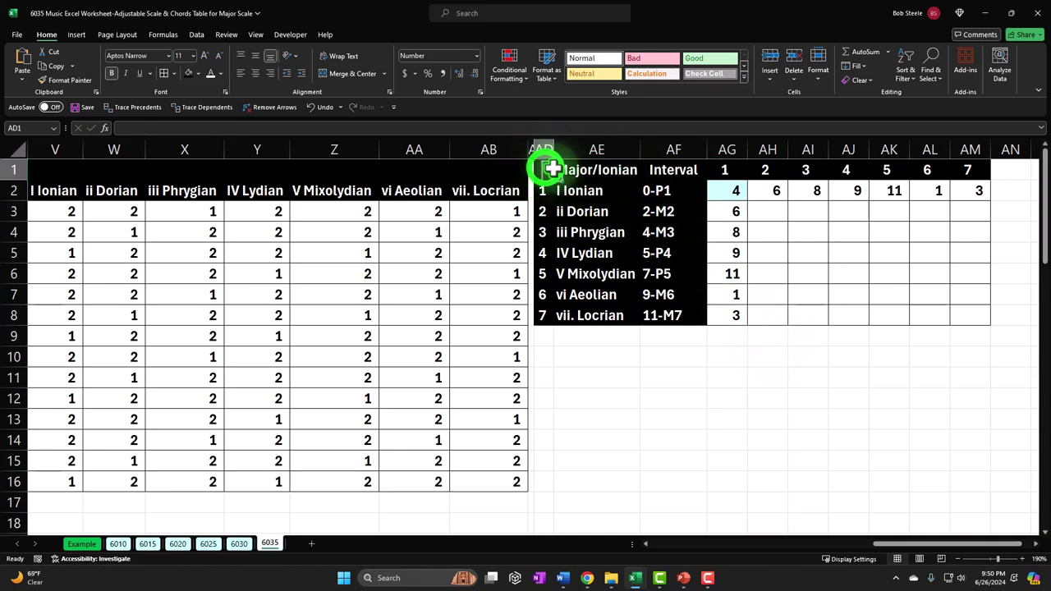
# Step: Copy the Major/Ionian table AD1:AM8 and paste it at AD10
pyautogui.moveTo(549, 169); pyautogui.dragTo(956, 322)
pyautogui.hotkey('ctrl', 'c')
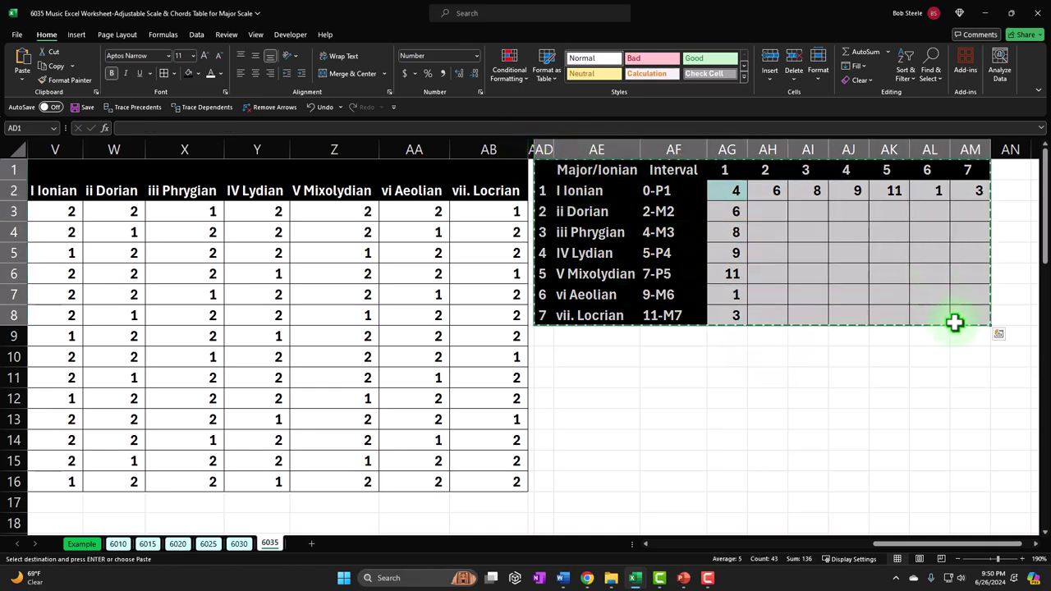
pyautogui.click(545, 353)
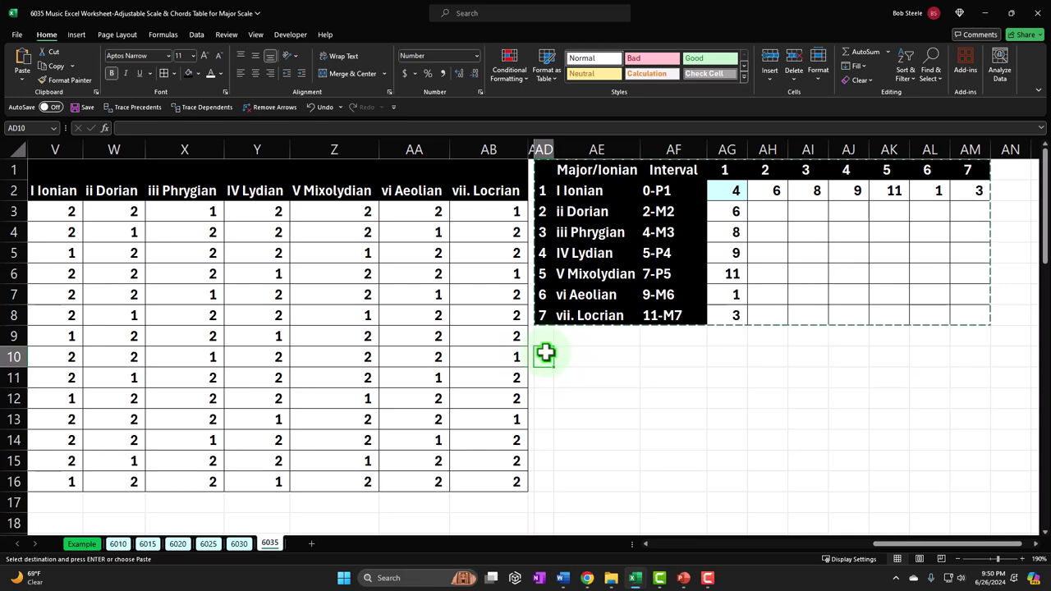
pyautogui.hotkey('ctrl', 'v')
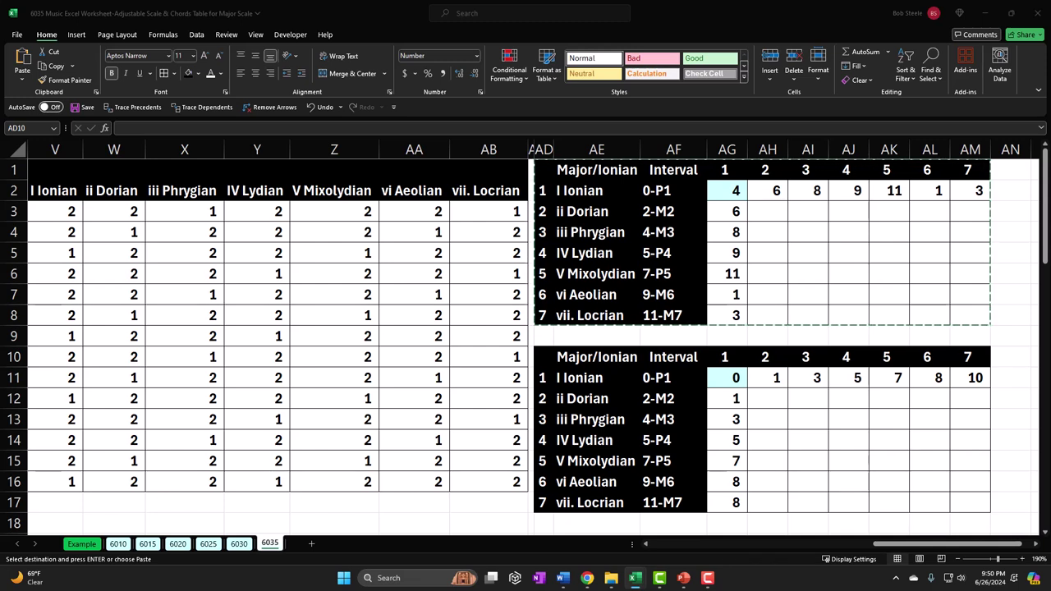
pyautogui.click(592, 393)
pyautogui.hotkey('ctrl', 'v')
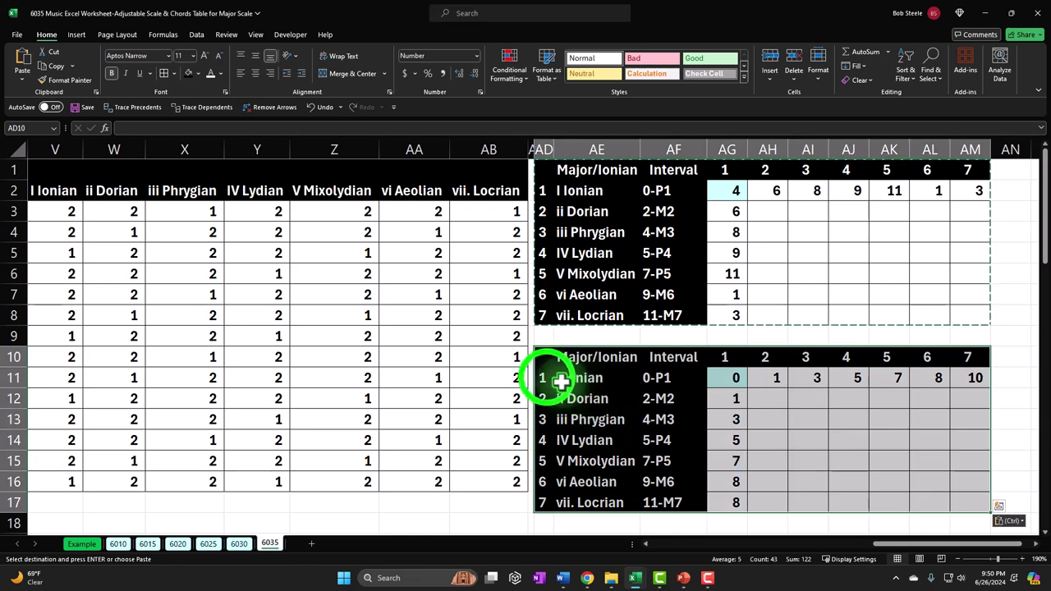
# Step: Link AE11 to the top mode name with =AE2 and fill down to row 17
pyautogui.click(578, 374)
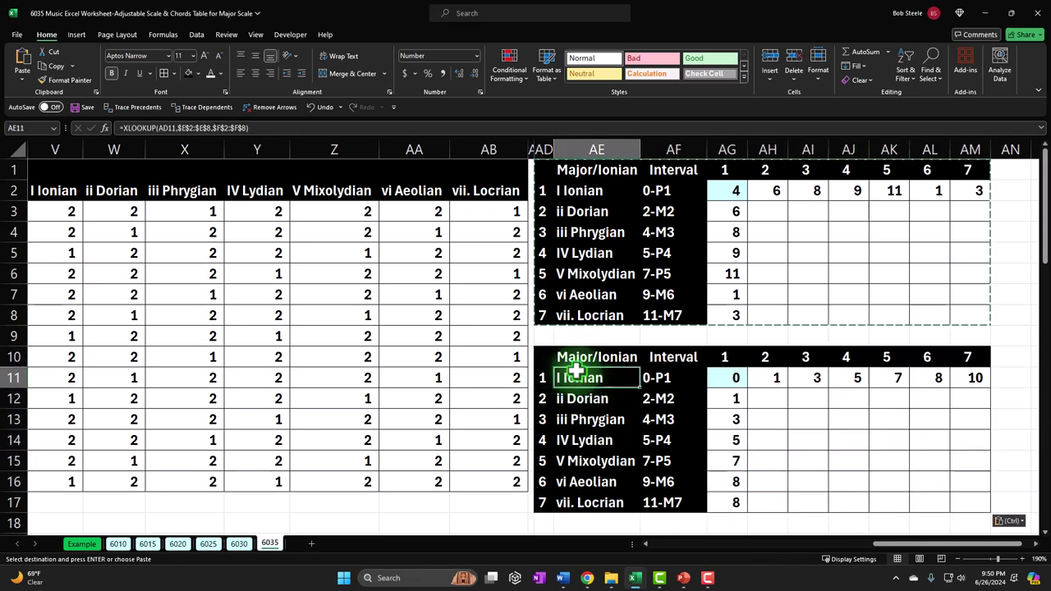
pyautogui.write('=')
pyautogui.press('Up')
pyautogui.press('Up')
pyautogui.press('Up')
pyautogui.press('Up')
pyautogui.press('Up')
pyautogui.press('Up')
pyautogui.press('Up')
pyautogui.press('Up')
pyautogui.press('Up')
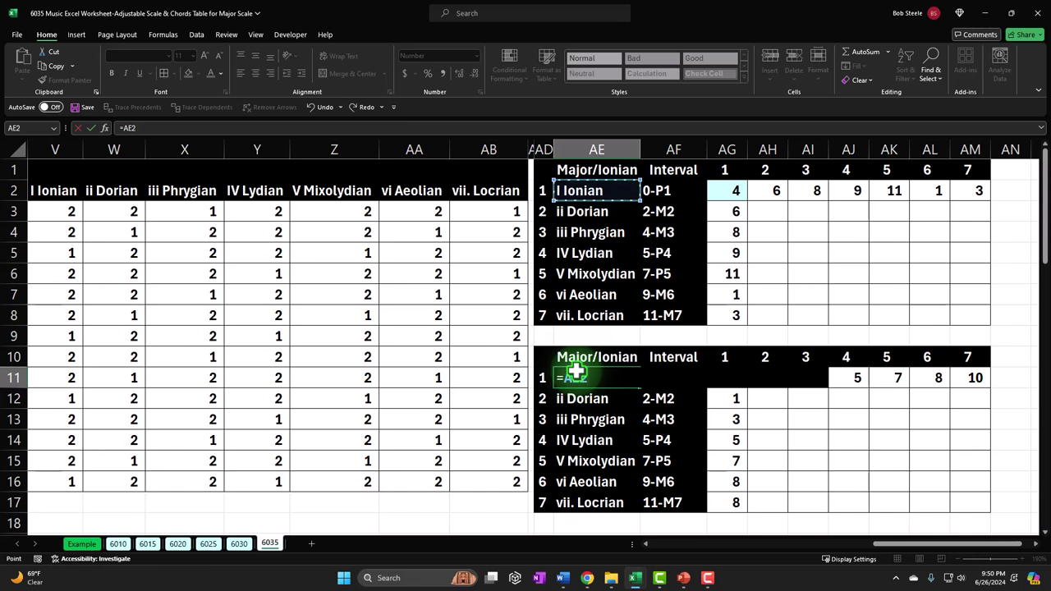
pyautogui.press('Return')
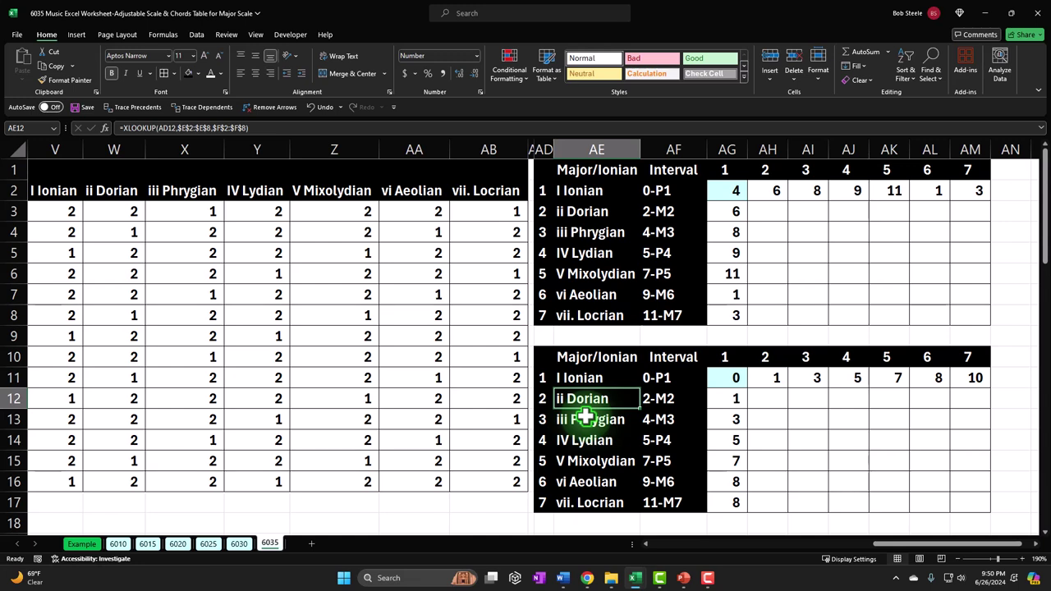
pyautogui.click(619, 381)
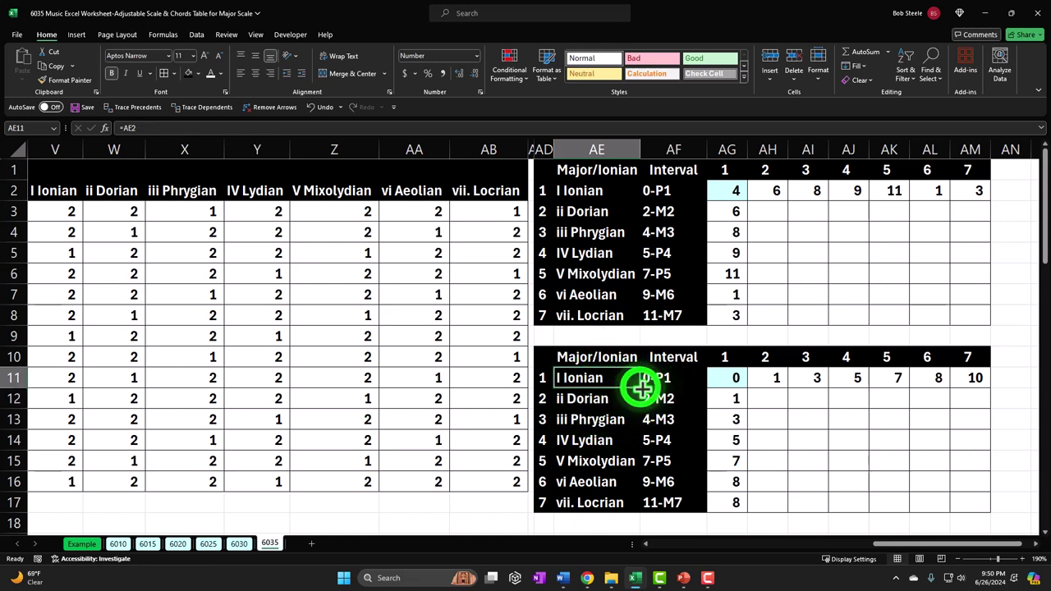
pyautogui.moveTo(642, 387); pyautogui.dragTo(639, 503)
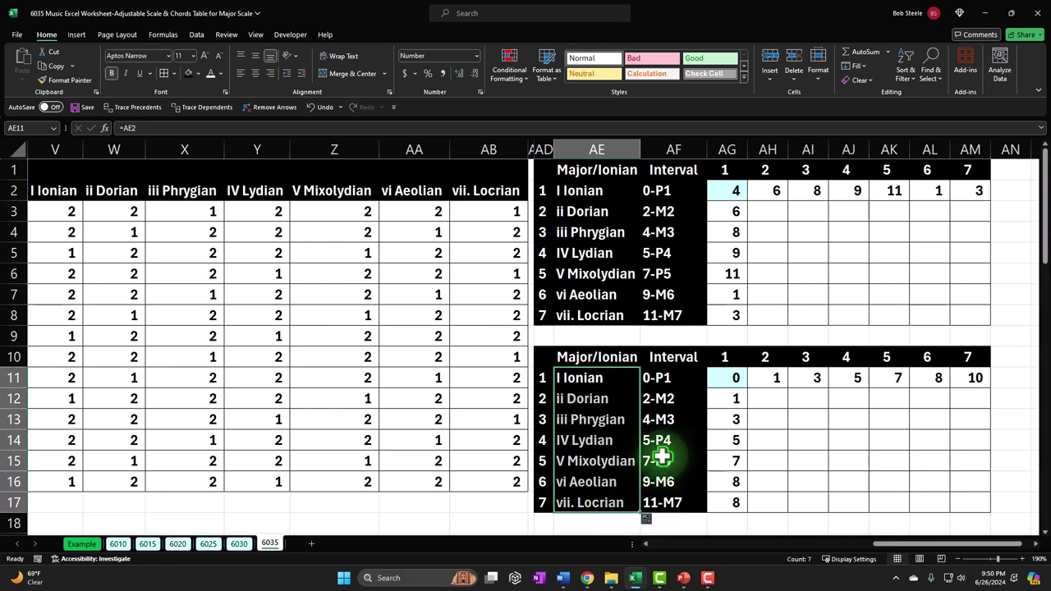
# Step: Link AF11 to the intervals with =AF2, fill to row 17, and clear AG11:AM17
pyautogui.click(674, 379)
pyautogui.write('=')
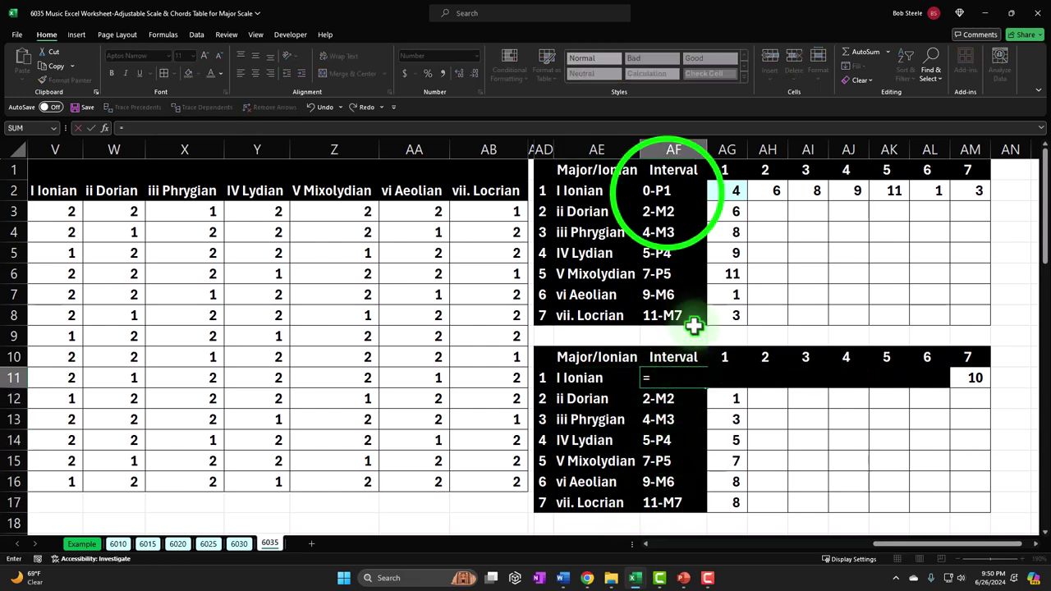
pyautogui.click(672, 203)
pyautogui.press('Return')
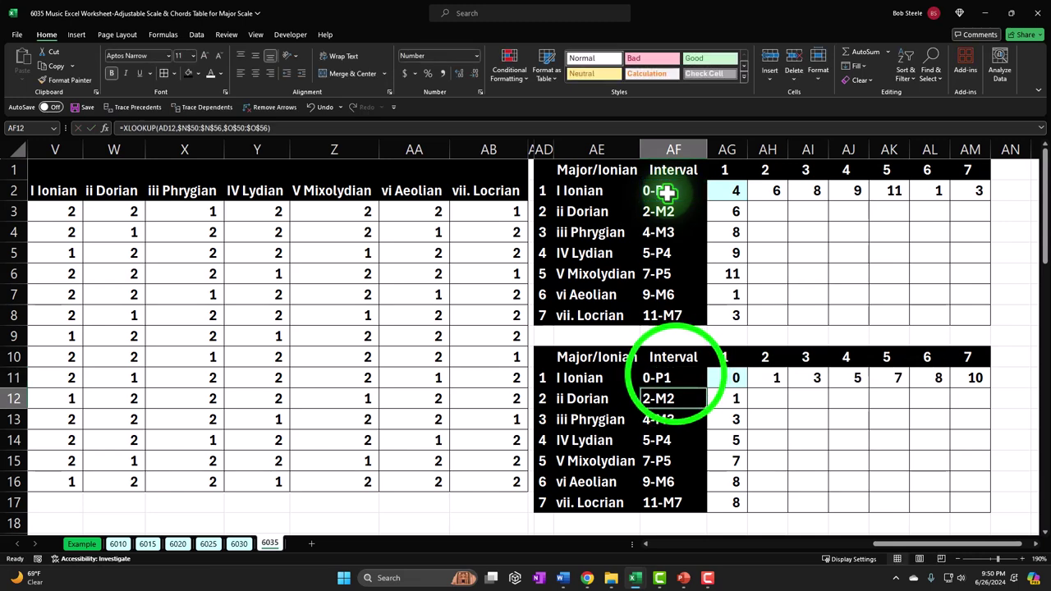
pyautogui.click(676, 374)
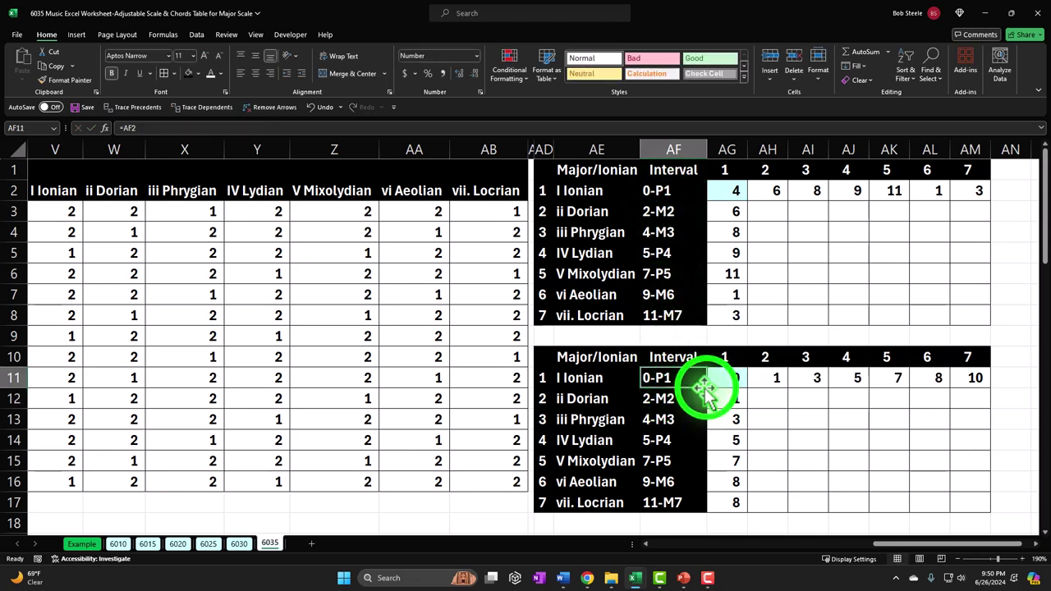
pyautogui.moveTo(708, 391); pyautogui.dragTo(695, 502)
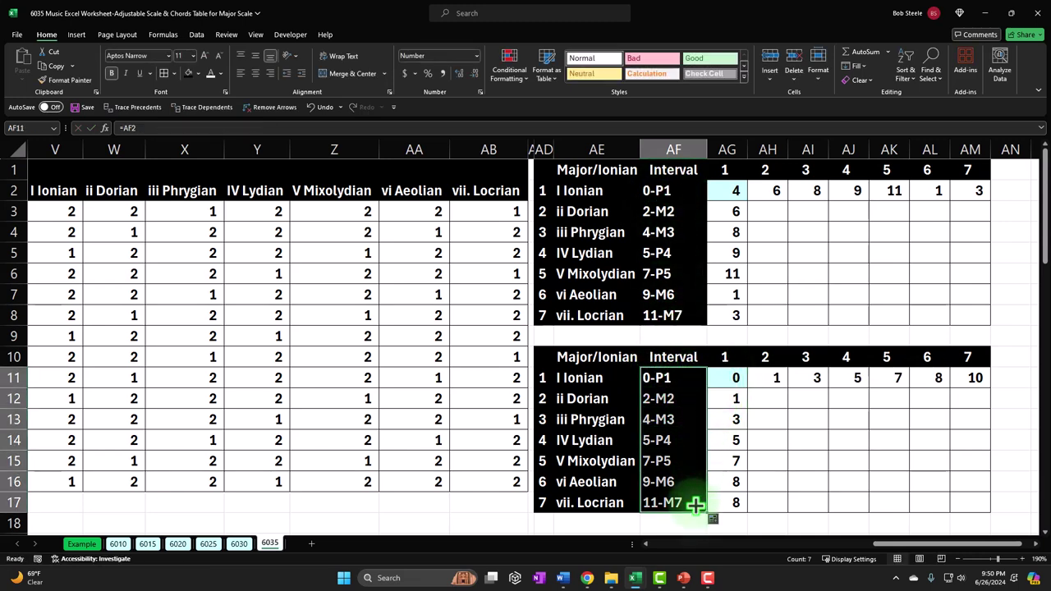
pyautogui.moveTo(732, 376); pyautogui.dragTo(962, 501)
pyautogui.press('Delete')
# Step: Remove the fill colour from AG11 and compare with the top table's formula
pyautogui.press('Up')
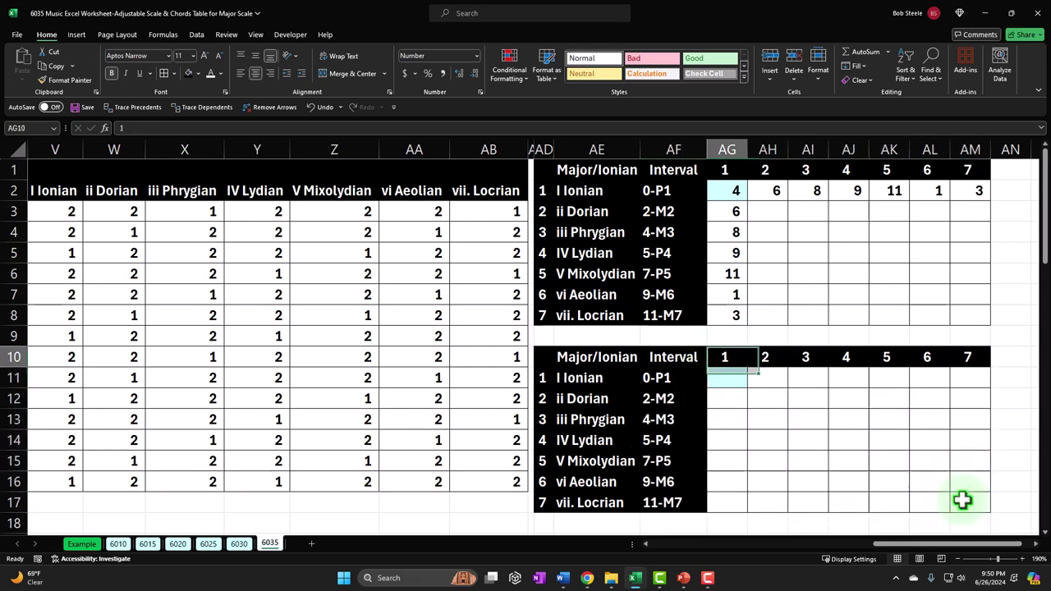
pyautogui.press('Down')
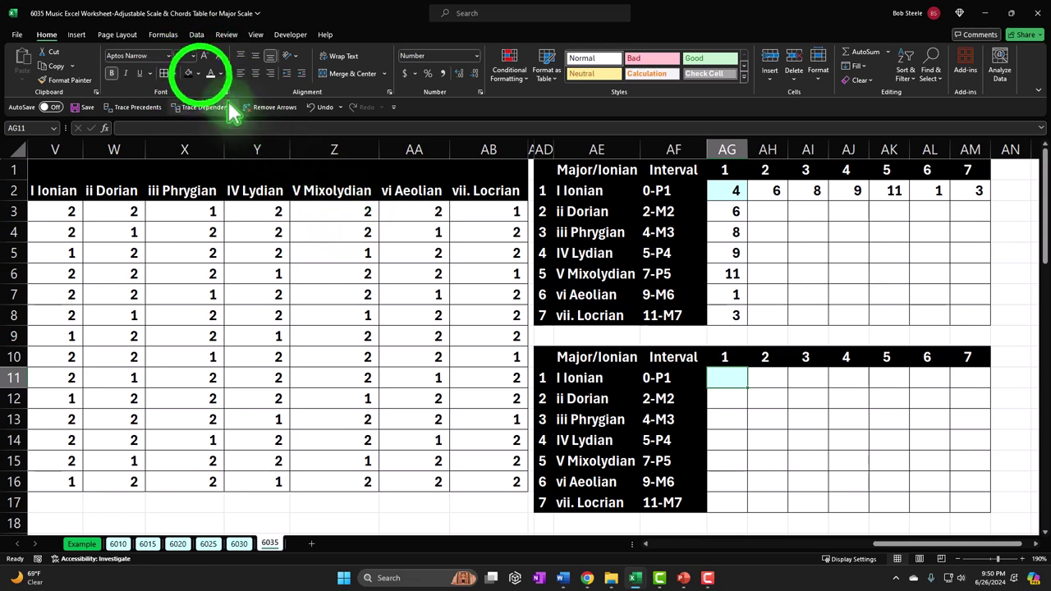
pyautogui.click(198, 73)
pyautogui.click(212, 225)
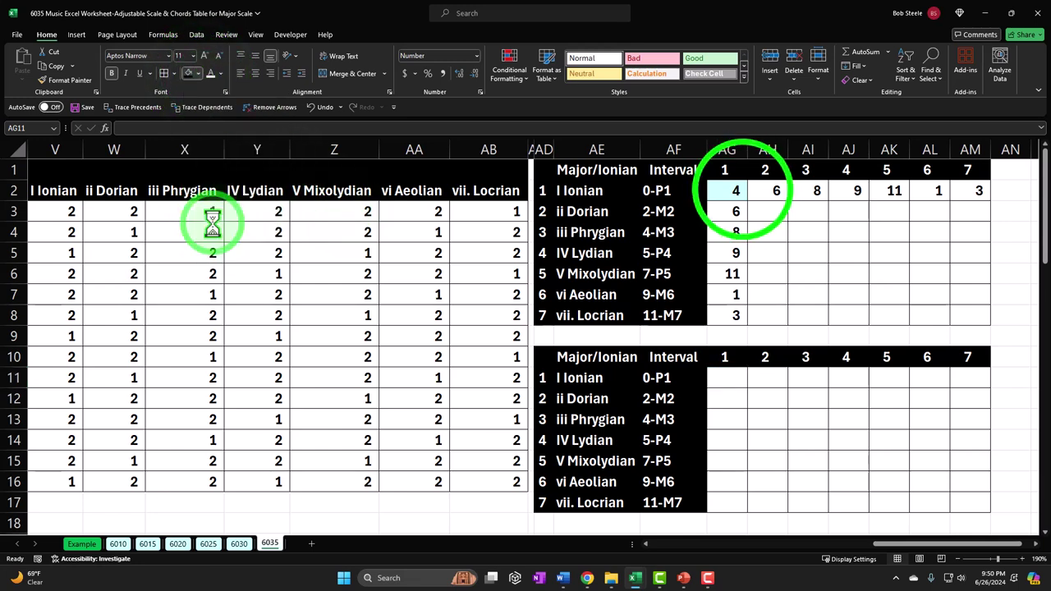
pyautogui.click(734, 191)
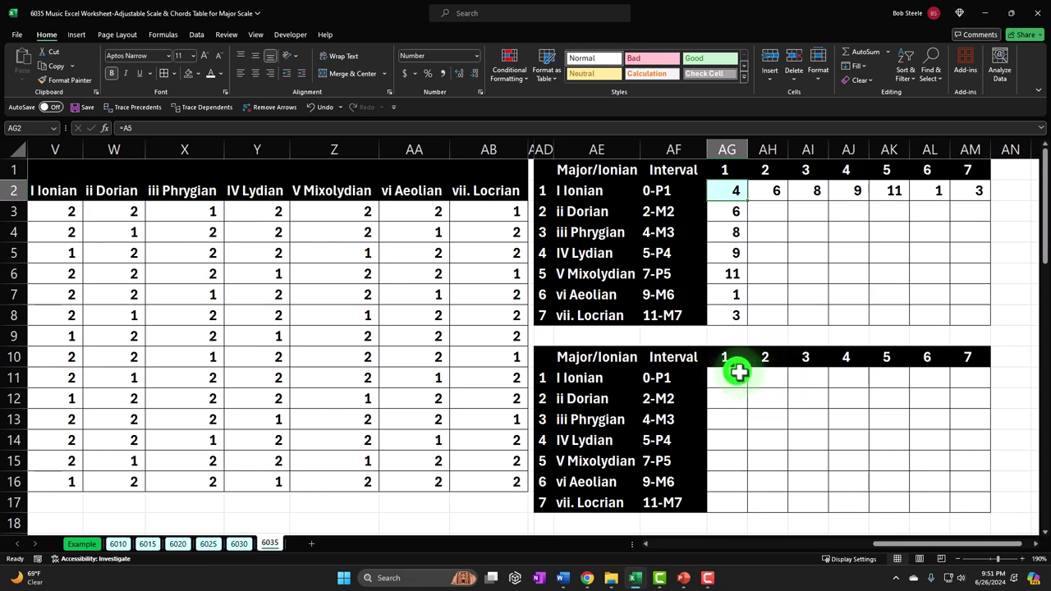
pyautogui.click(738, 378)
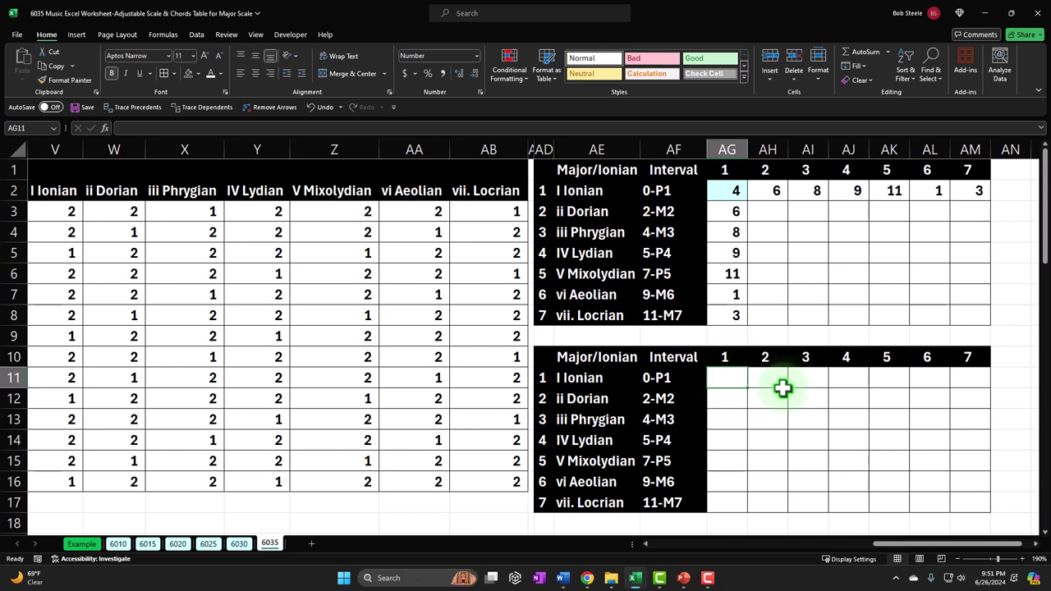
# Step: Start an XLOOKUP in AG11 looking up AG2 in $A$2:$A$13
pyautogui.click(727, 375)
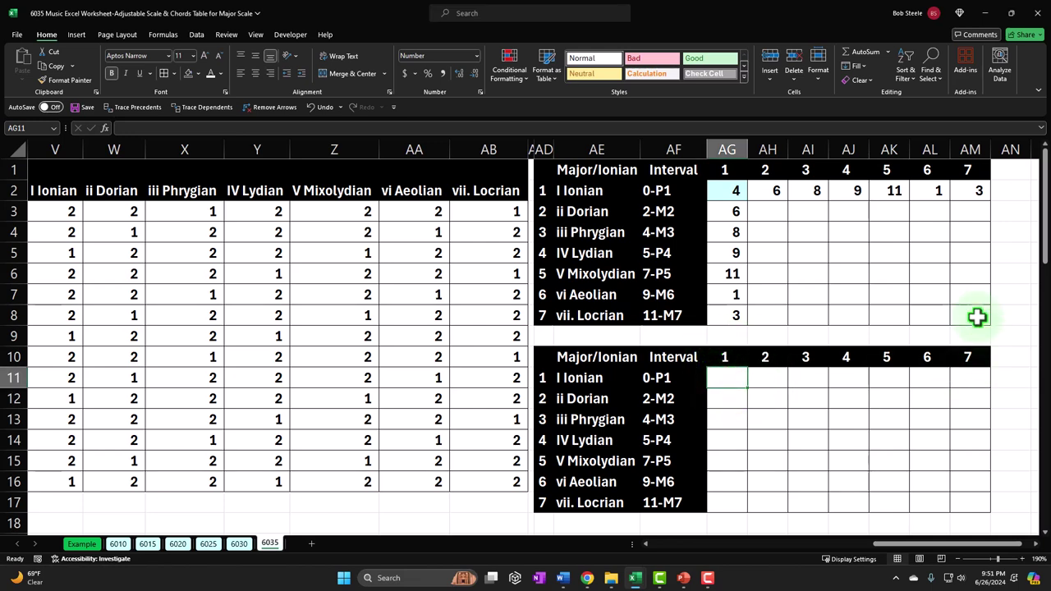
pyautogui.write('=xloo')
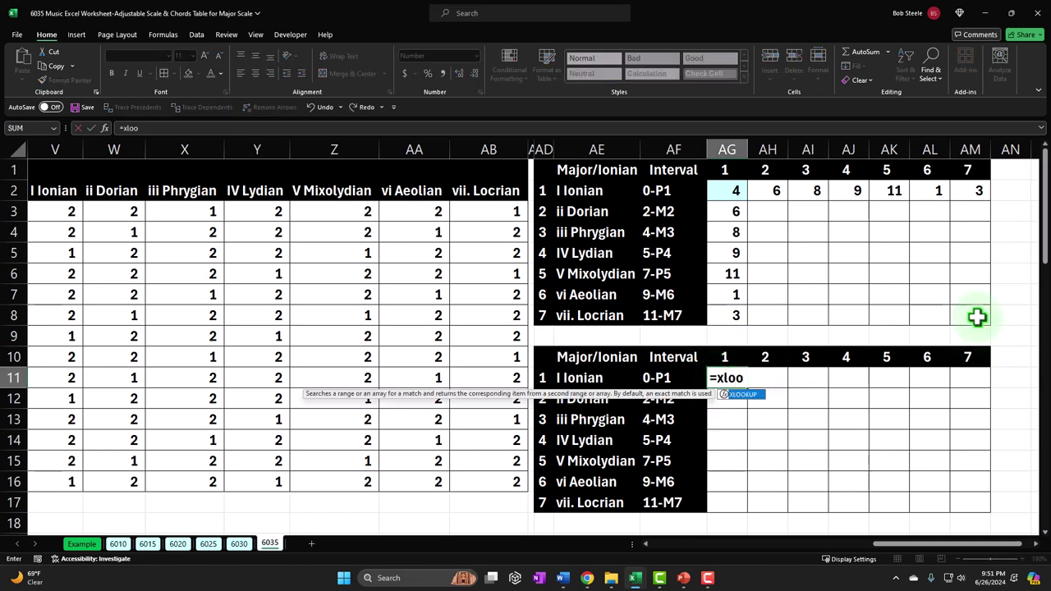
pyautogui.press('Tab')
pyautogui.click(721, 190)
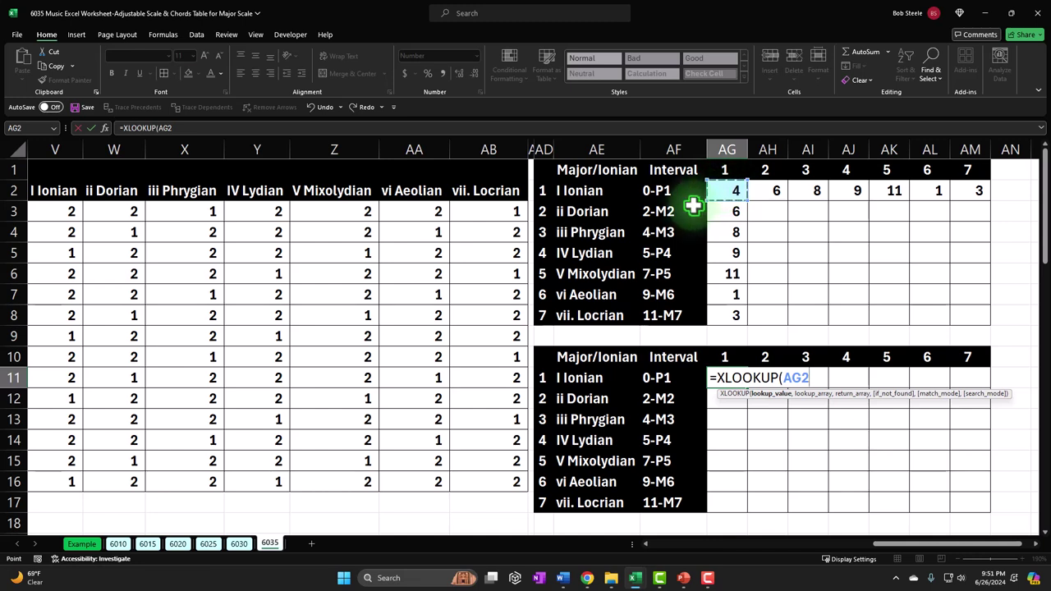
pyautogui.write(',')
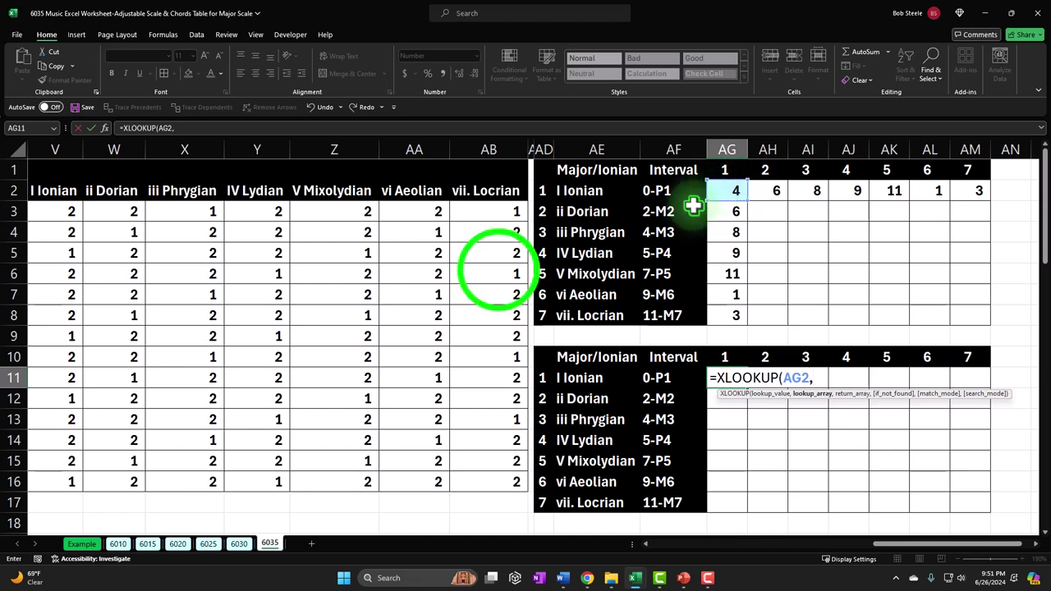
pyautogui.click(498, 272)
pyautogui.press('Home')
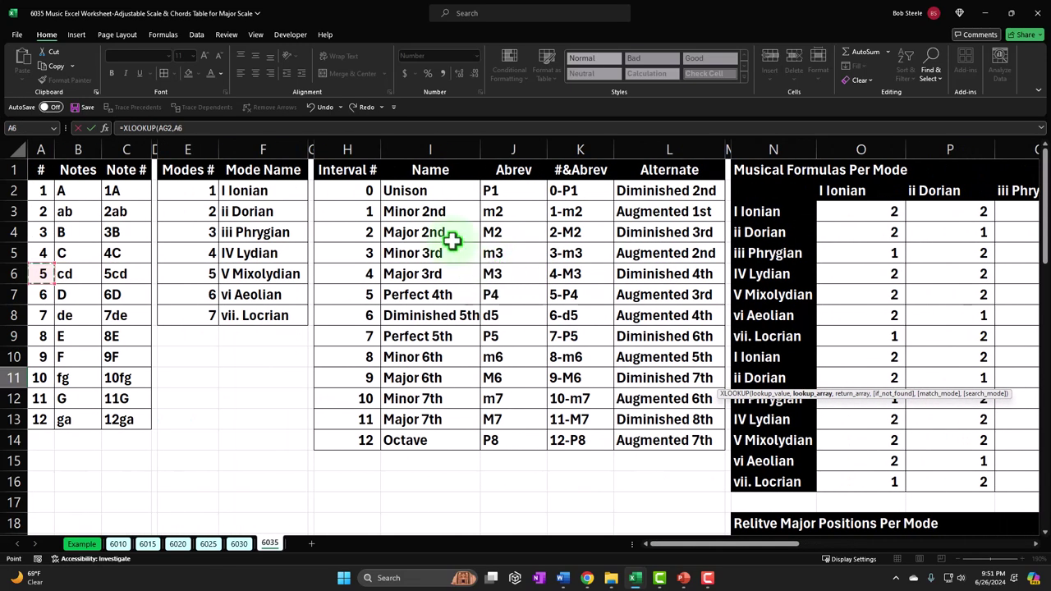
pyautogui.moveTo(43, 191); pyautogui.dragTo(27, 417)
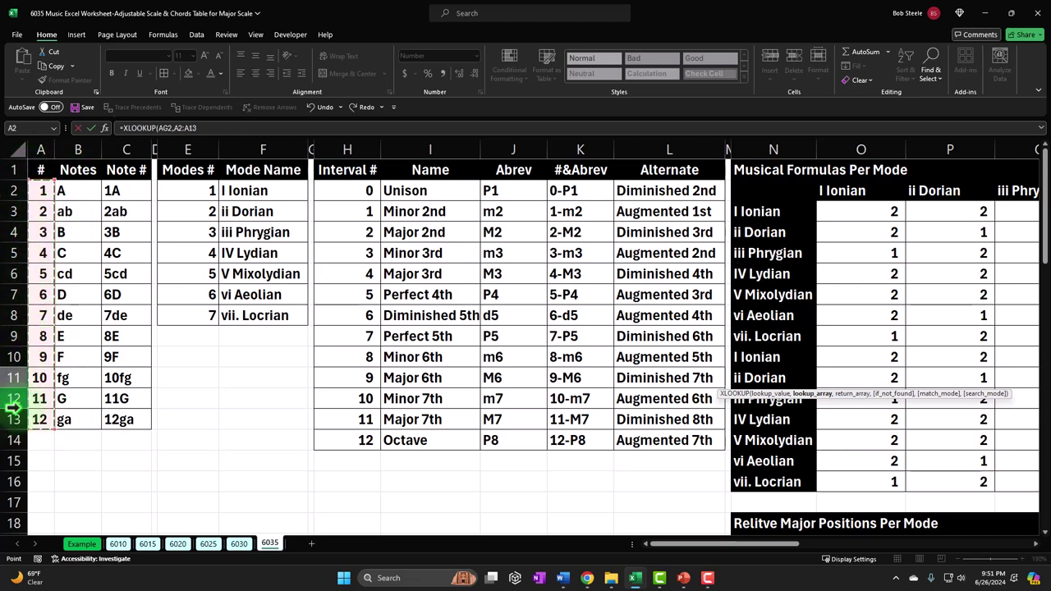
pyautogui.press('F4')
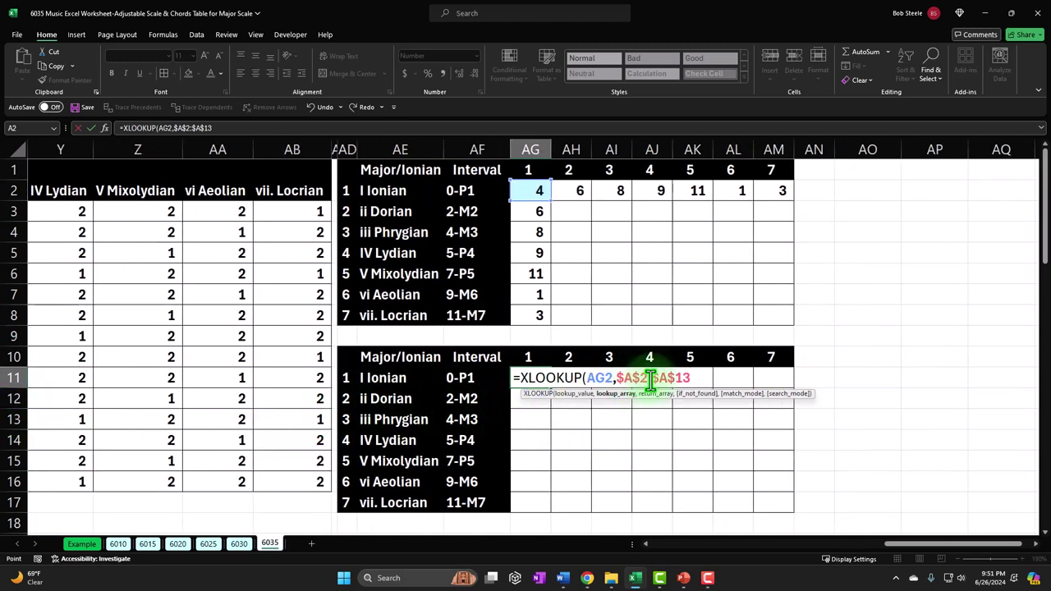
# Step: Add $C$2:$C$13 as the return range so AG11 shows 4C
pyautogui.write(',')
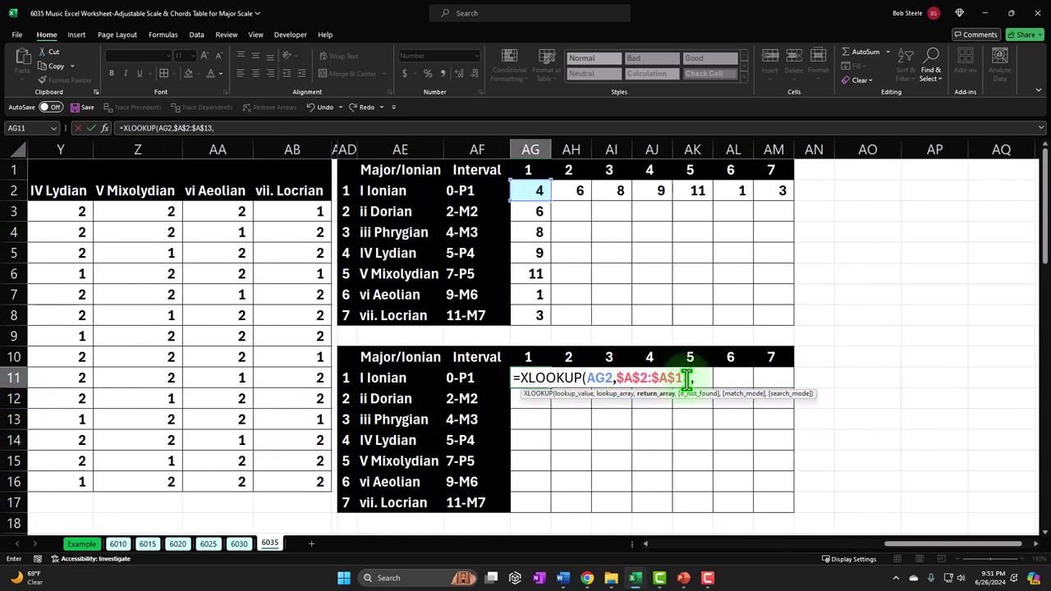
pyautogui.moveTo(961, 544); pyautogui.dragTo(499, 557)
pyautogui.moveTo(114, 190); pyautogui.dragTo(102, 410)
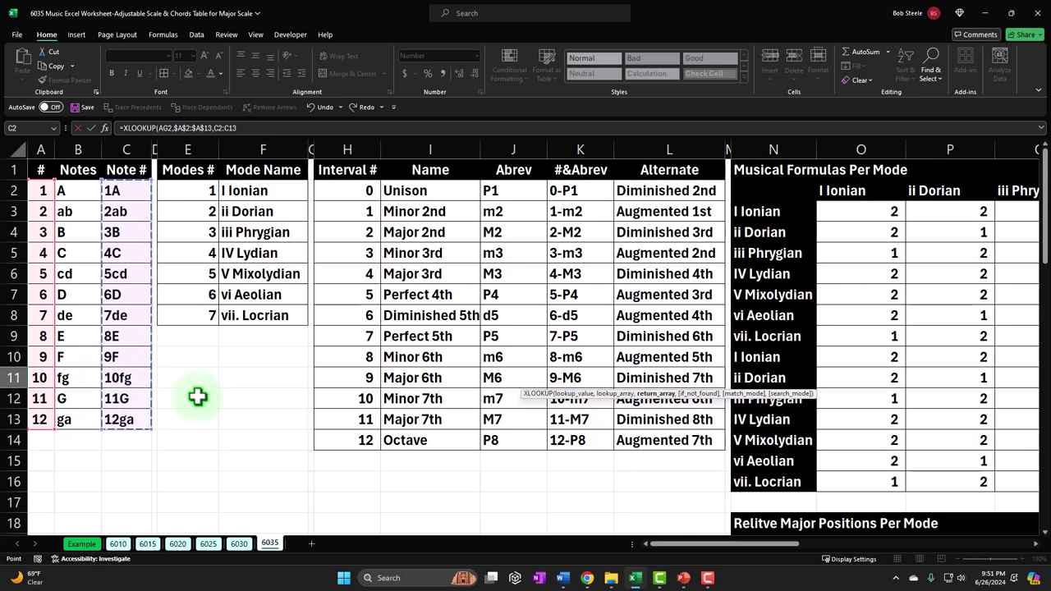
pyautogui.press('F4')
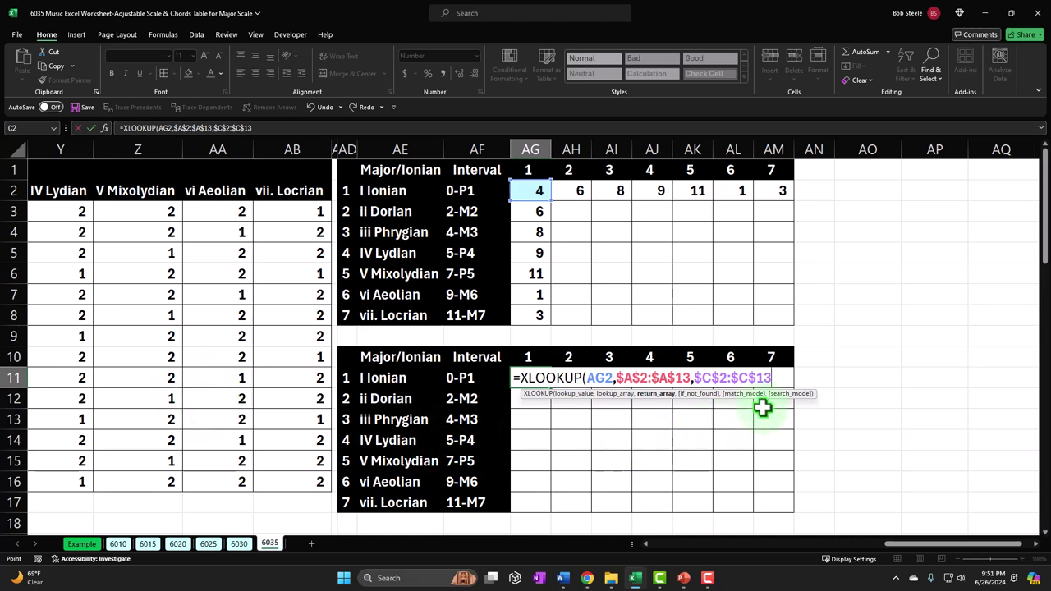
pyautogui.press('Return')
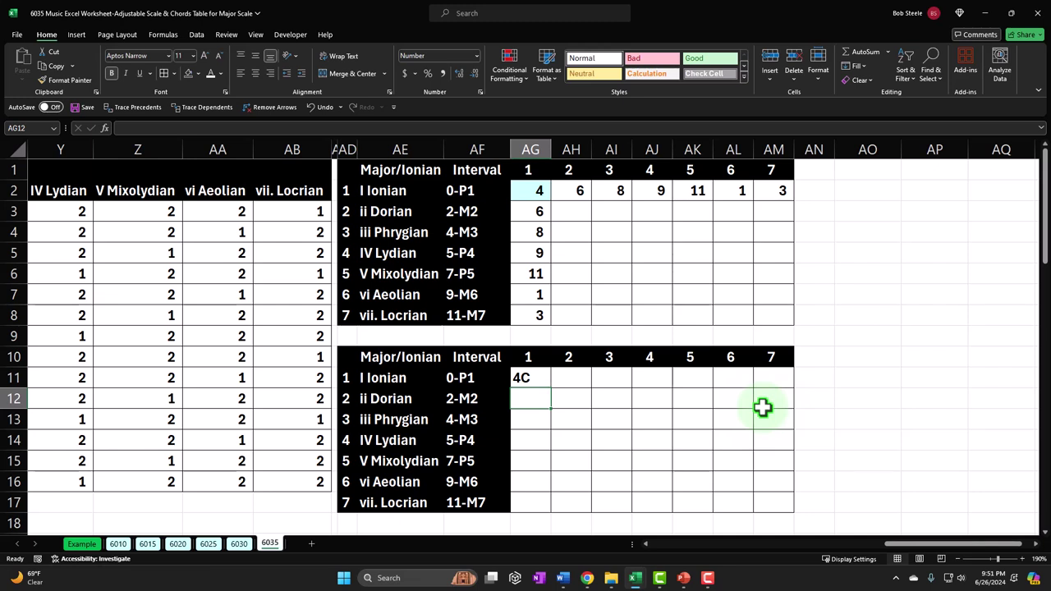
# Step: Fill the AG11 note lookup down to AG17
pyautogui.click(545, 380)
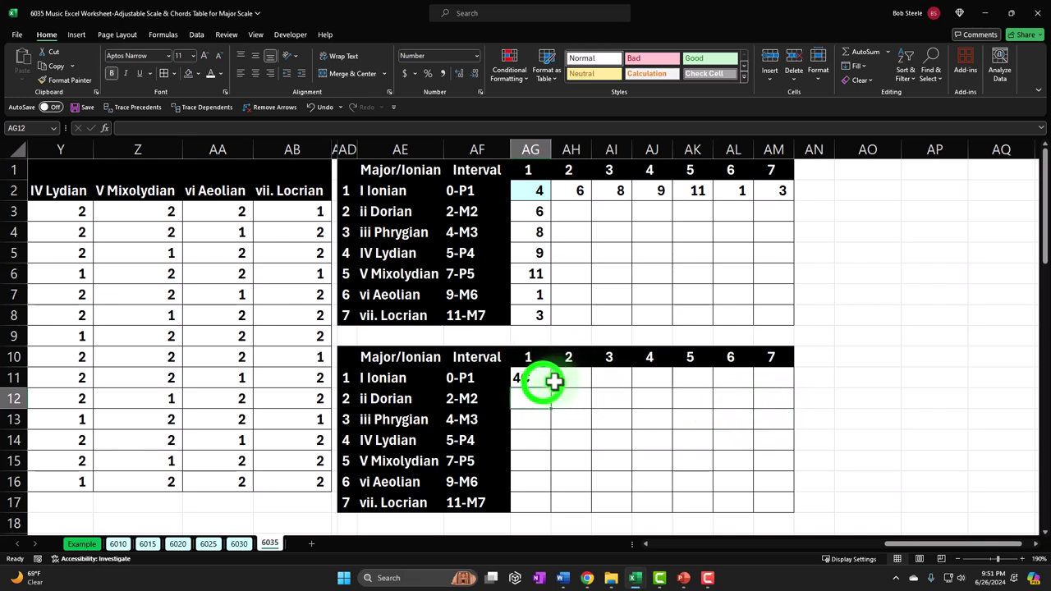
pyautogui.moveTo(552, 389); pyautogui.dragTo(553, 509)
pyautogui.click(542, 376)
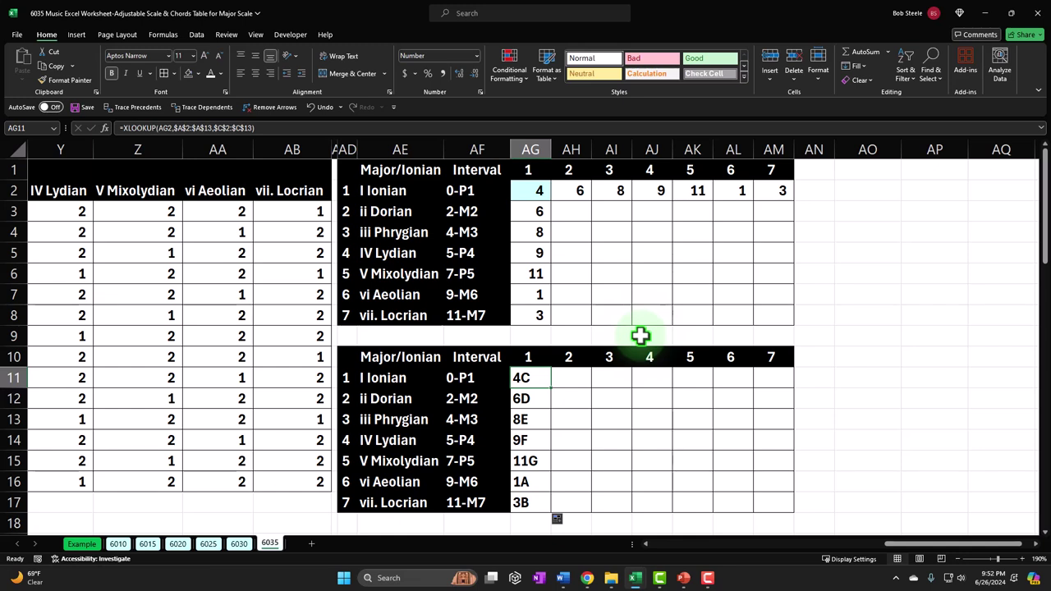
pyautogui.press('Down')
pyautogui.press('Down')
pyautogui.press('Down')
pyautogui.press('Down')
pyautogui.press('Down')
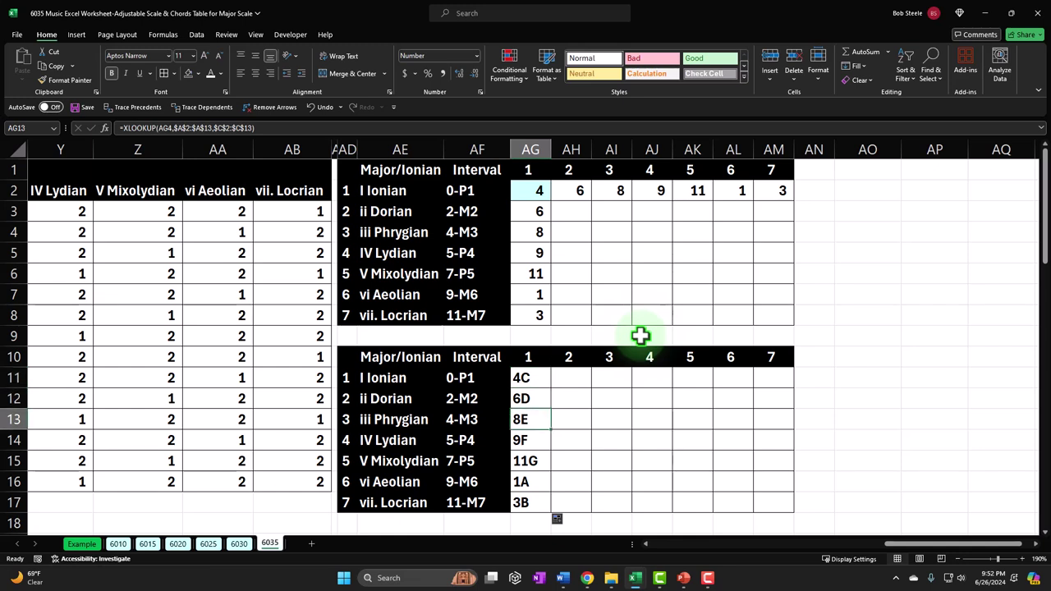
# Step: Fill the lookup across row 11 to AM11, giving 4C 6D 8E 9F 11G 1A 3B
pyautogui.click(527, 380)
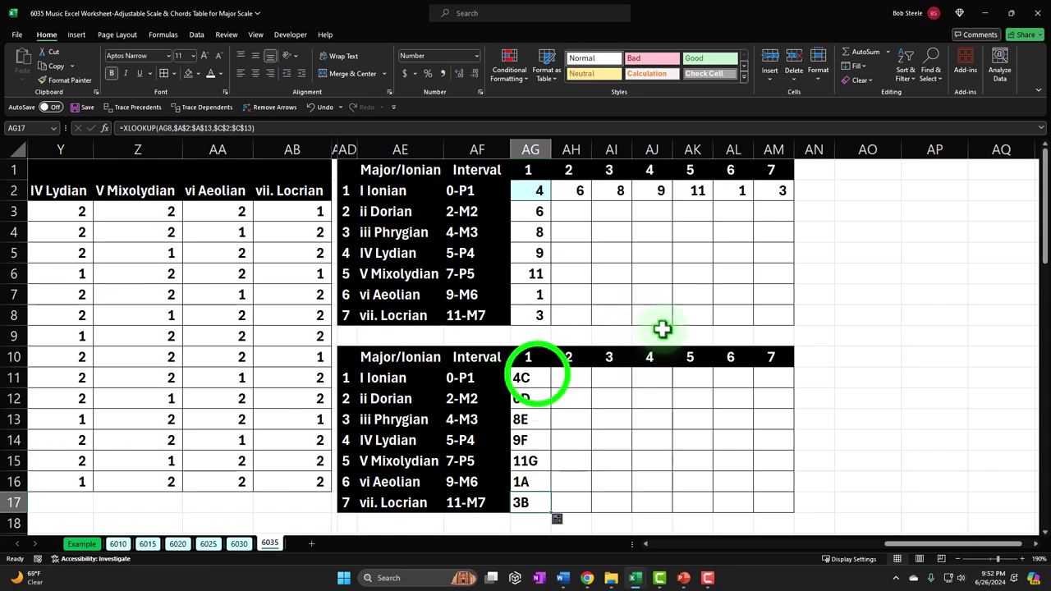
pyautogui.moveTo(551, 389); pyautogui.dragTo(772, 376)
pyautogui.click(545, 387)
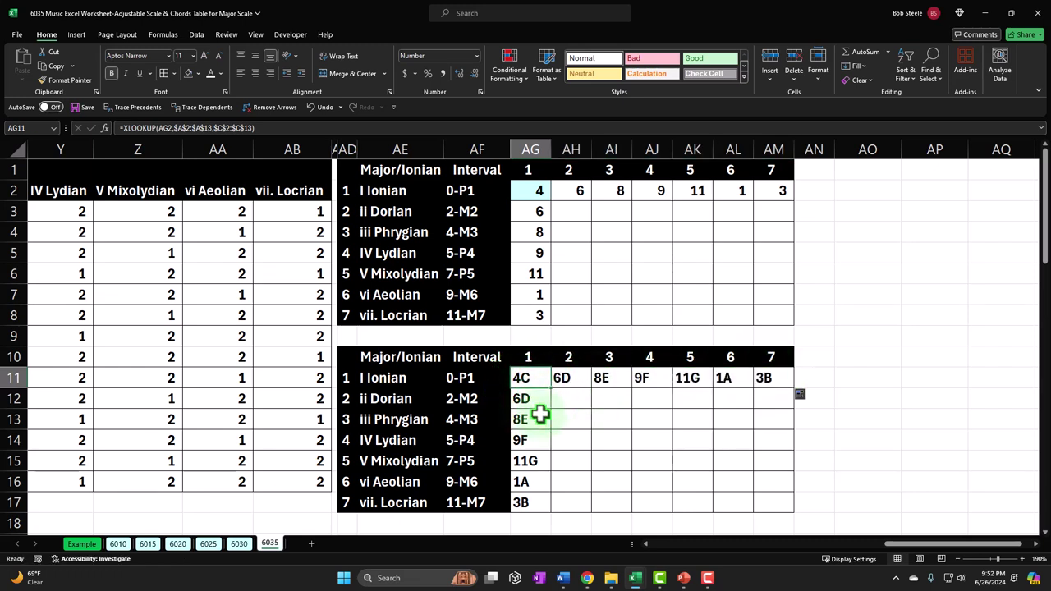
pyautogui.press('Right')
pyautogui.press('Right')
pyautogui.press('Right')
pyautogui.press('Right')
pyautogui.press('Right')
pyautogui.press('Right')
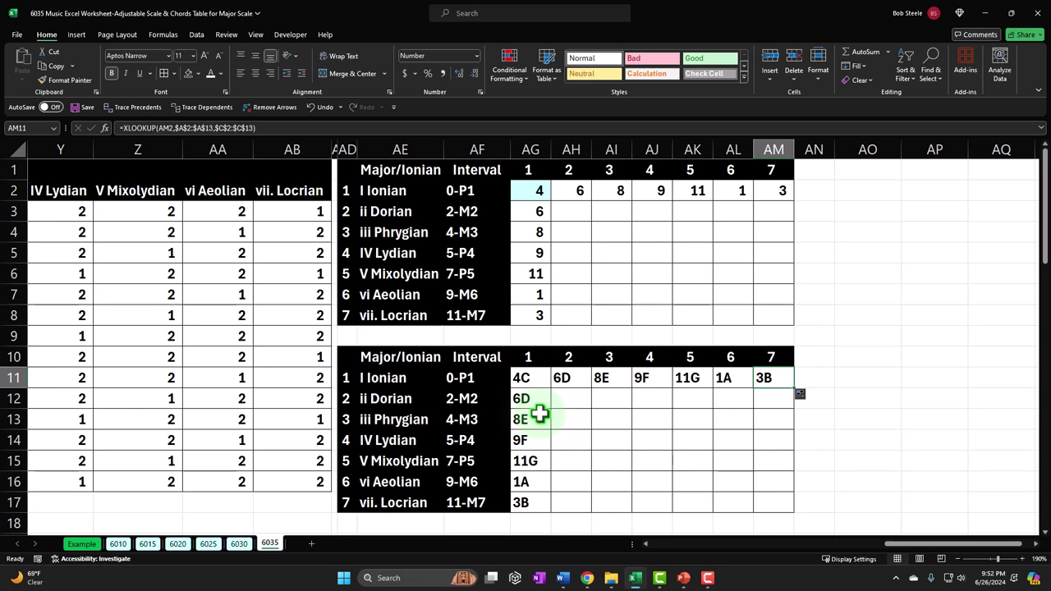
pyautogui.click(540, 415)
pyautogui.click(608, 417)
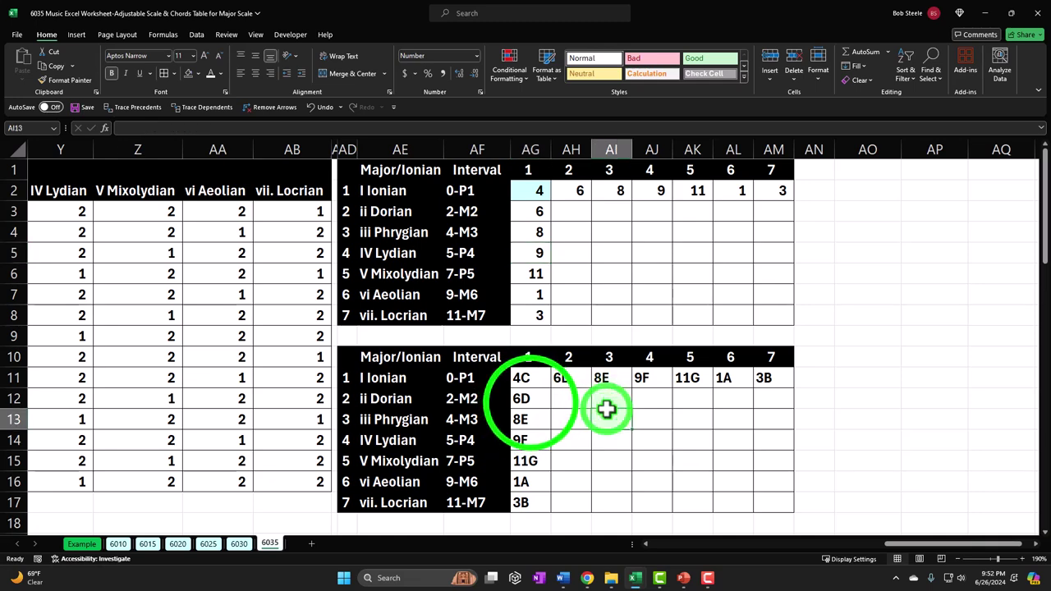
# Step: Fill the note lookups in AG12:AG17 right across to column AM
pyautogui.moveTo(530, 401); pyautogui.dragTo(786, 500)
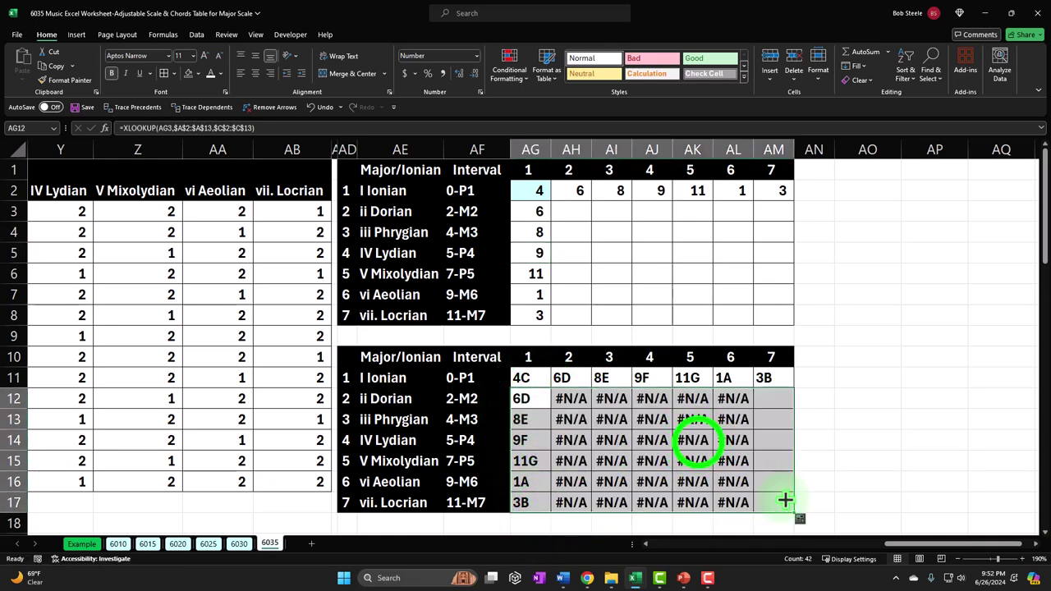
pyautogui.click(697, 442)
pyautogui.moveTo(697, 441); pyautogui.dragTo(751, 490)
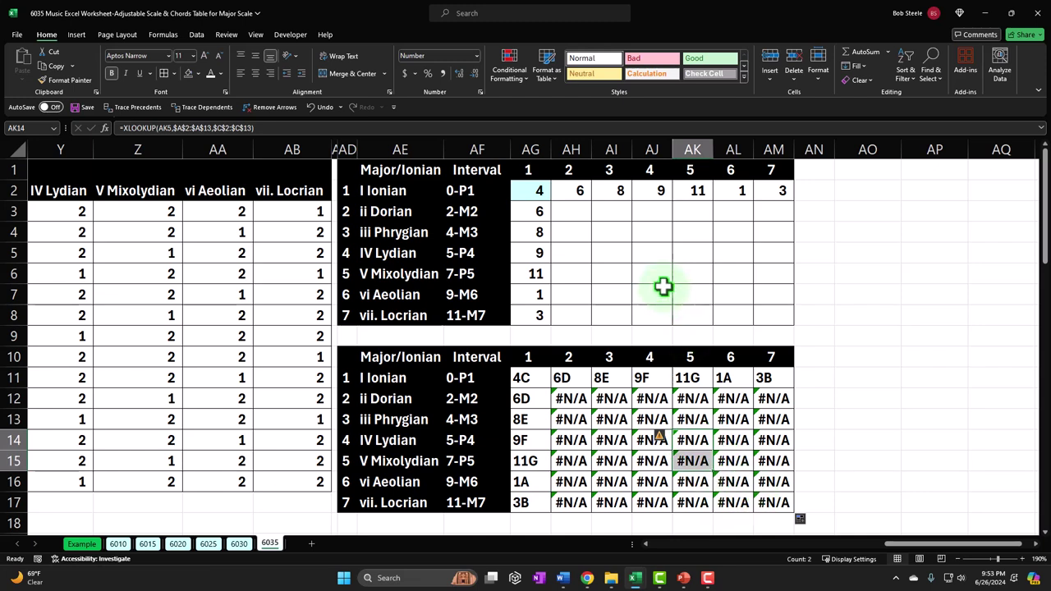
# Step: Fill the AG3:AG8 position formulas right to AM8, undoing and redoing the attempt
pyautogui.doubleClick(537, 212)
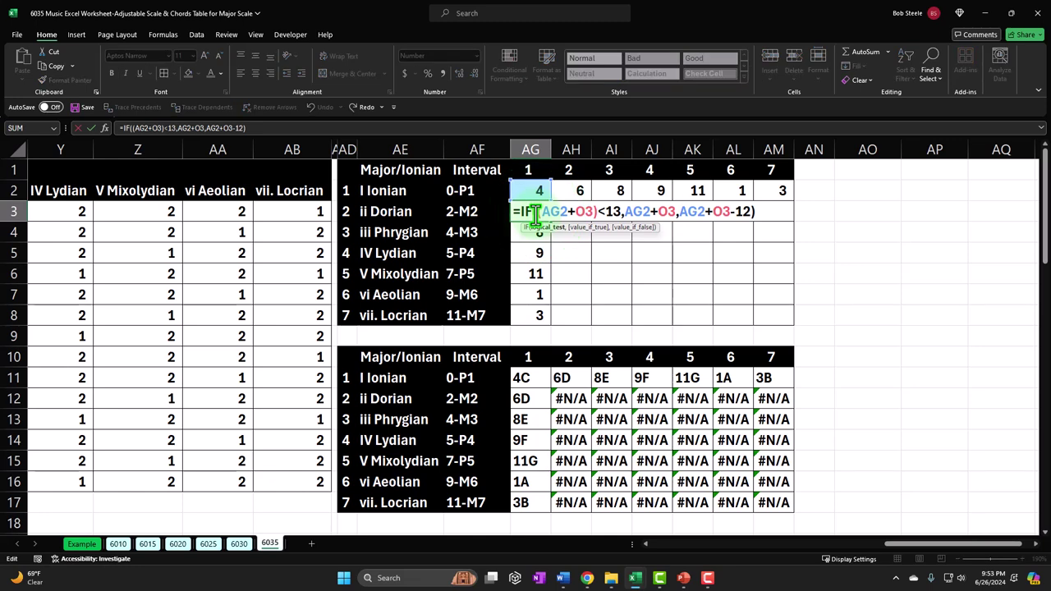
pyautogui.press('Escape')
pyautogui.click(533, 214)
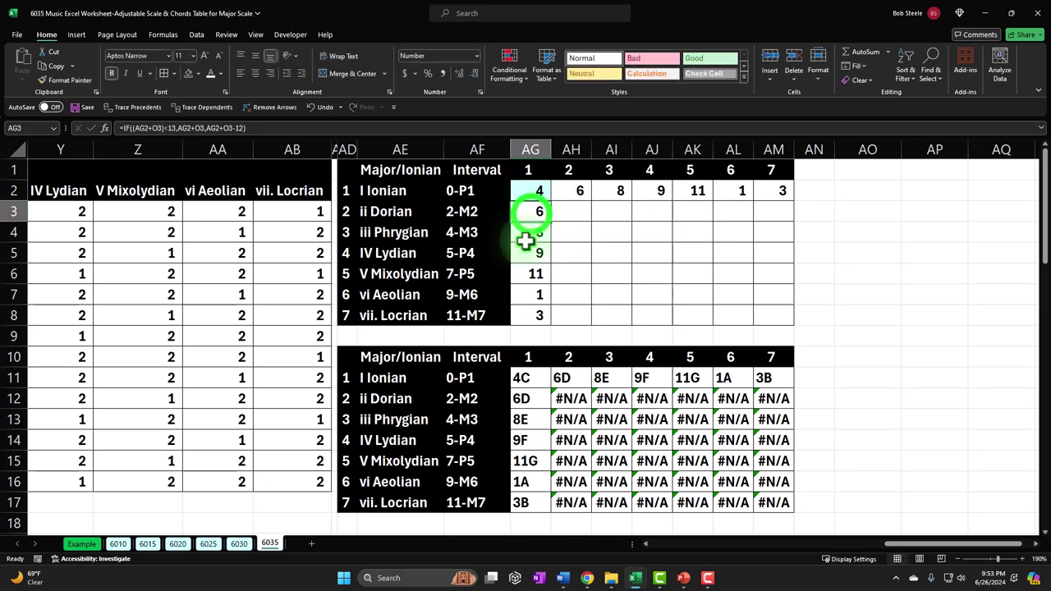
pyautogui.moveTo(526, 239); pyautogui.dragTo(789, 326)
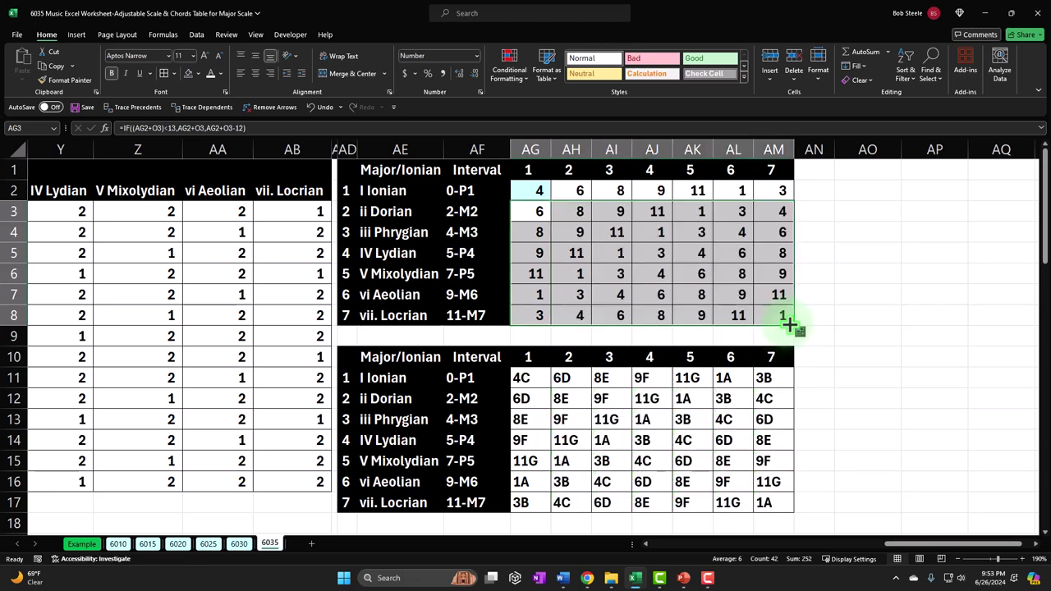
pyautogui.hotkey('ctrl', 'z')
pyautogui.moveTo(575, 186); pyautogui.dragTo(793, 323)
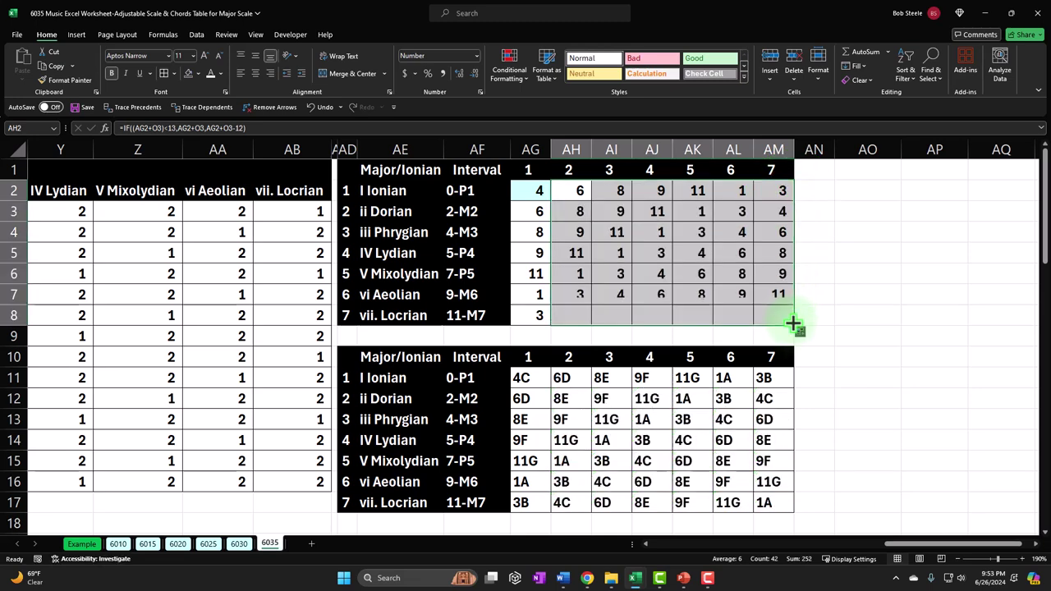
pyautogui.hotkey('ctrl', 'z')
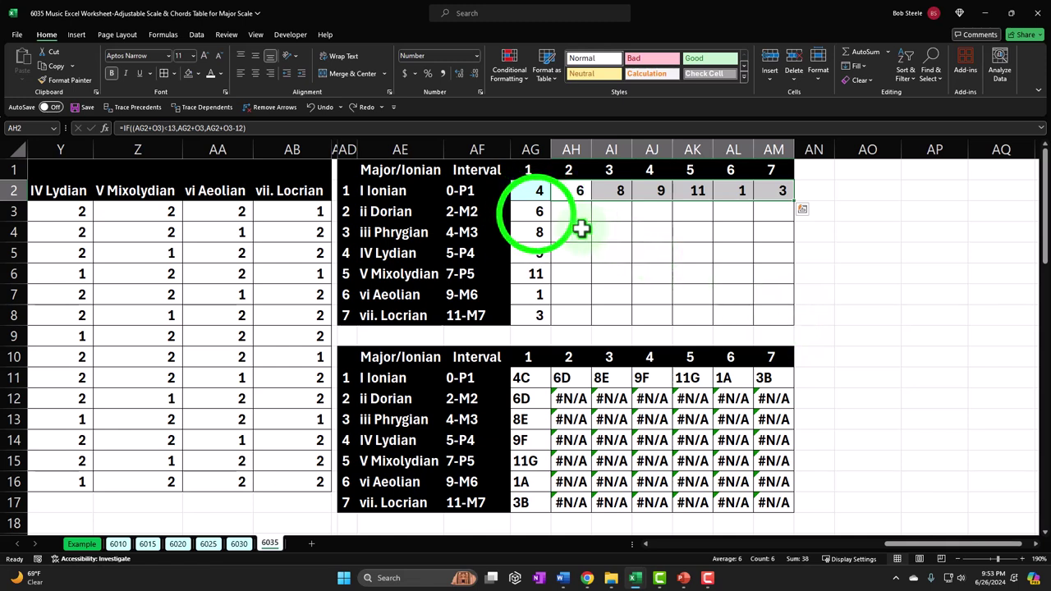
pyautogui.moveTo(537, 212); pyautogui.dragTo(805, 326)
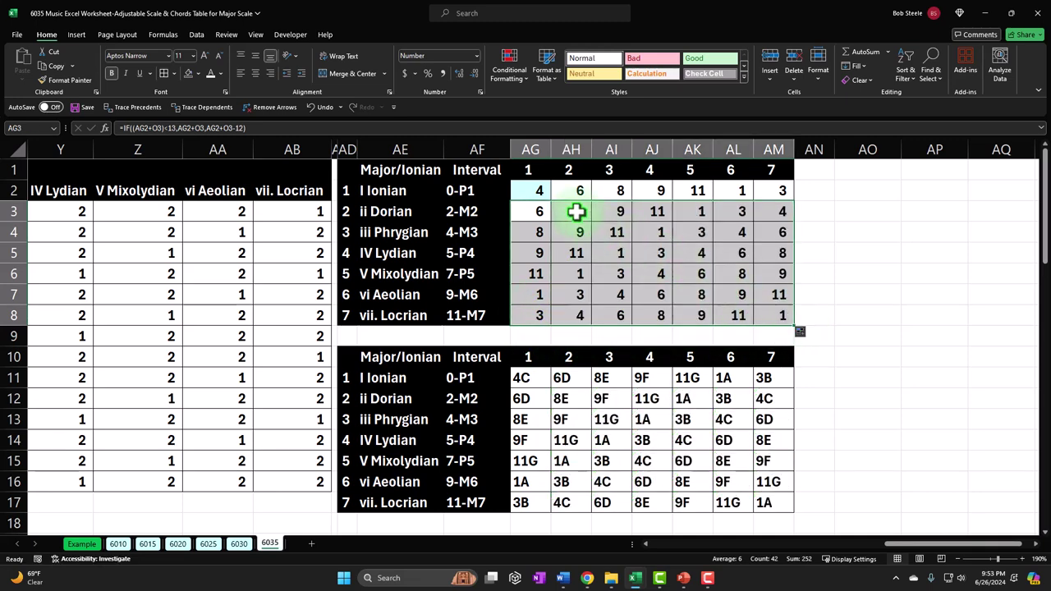
pyautogui.click(575, 399)
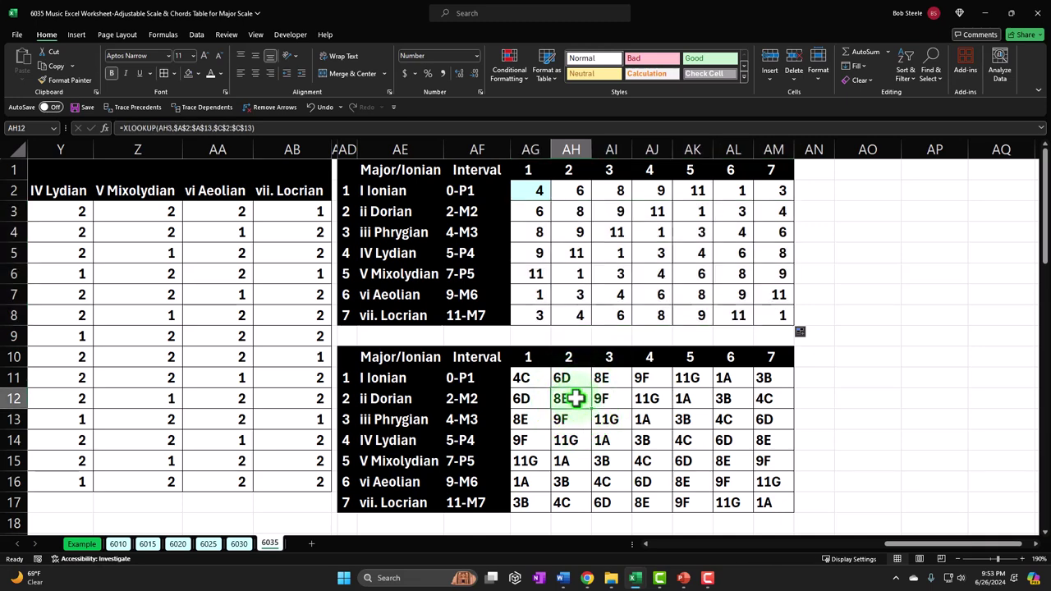
pyautogui.press('Right')
pyautogui.press('Right')
pyautogui.press('Right')
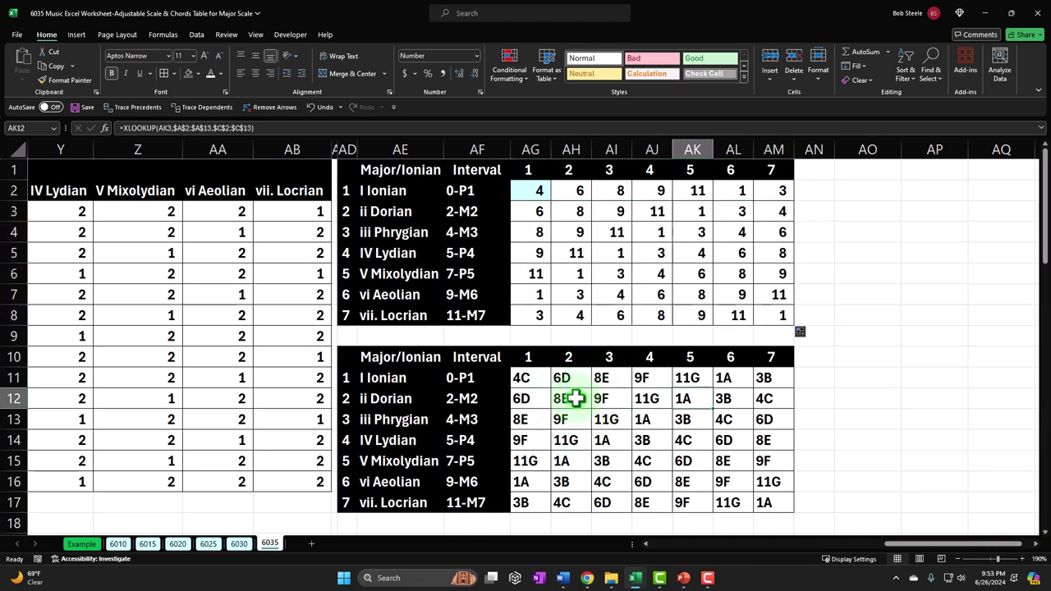
pyautogui.press('Left')
pyautogui.press('Left')
pyautogui.press('Left')
pyautogui.press('Left')
pyautogui.press('Right')
pyautogui.press('Right')
pyautogui.press('Right')
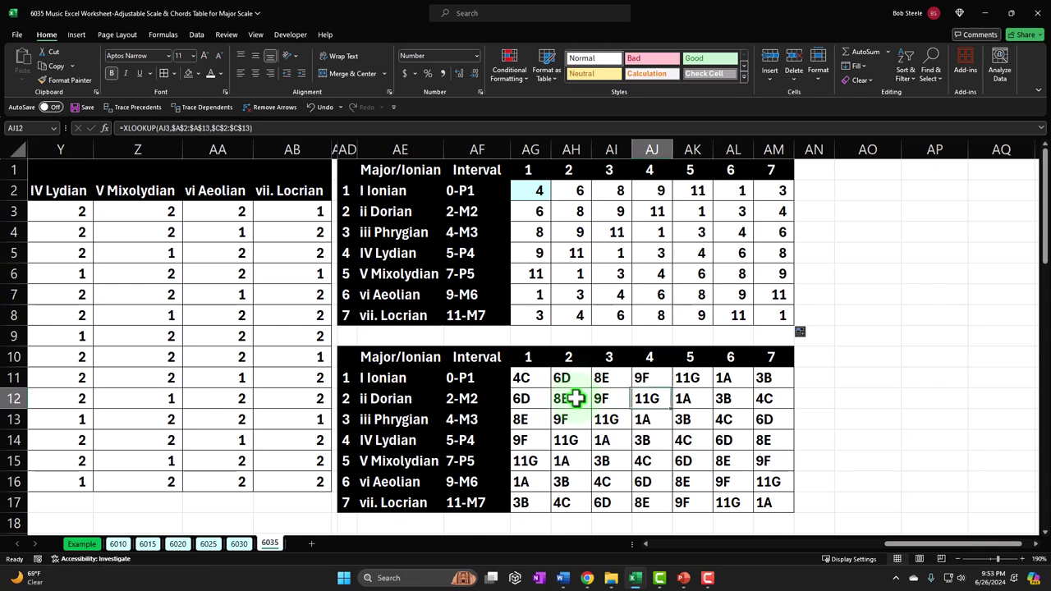
pyautogui.press('Right')
pyautogui.press('Right')
pyautogui.press('Right')
pyautogui.press('Left')
pyautogui.press('Left')
pyautogui.press('Left')
pyautogui.press('Left')
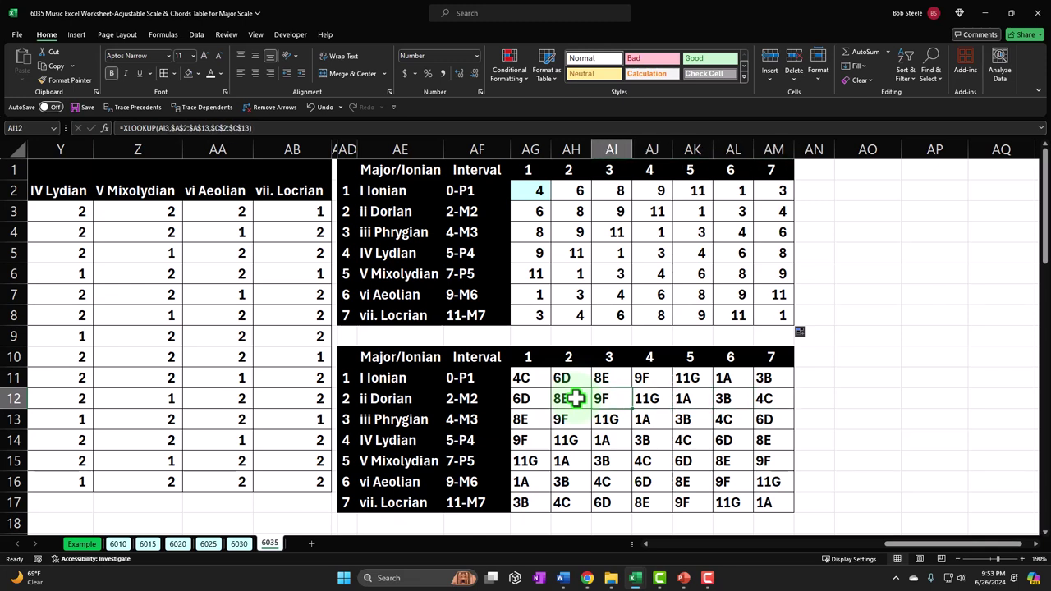
pyautogui.press('Left')
pyautogui.press('Left')
pyautogui.press('Down')
pyautogui.press('Right')
pyautogui.press('Right')
pyautogui.press('Right')
pyautogui.press('Right')
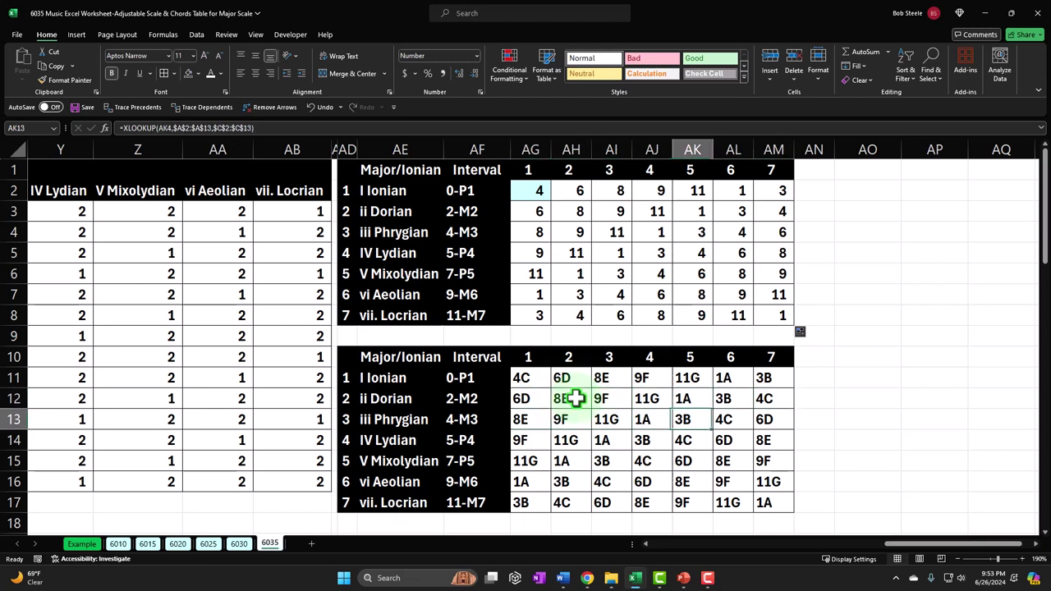
pyautogui.press('Right')
pyautogui.press('Right')
pyautogui.press('Down')
pyautogui.press('Left')
pyautogui.press('Left')
pyautogui.press('Left')
pyautogui.press('Left')
pyautogui.press('Left')
pyautogui.press('Left')
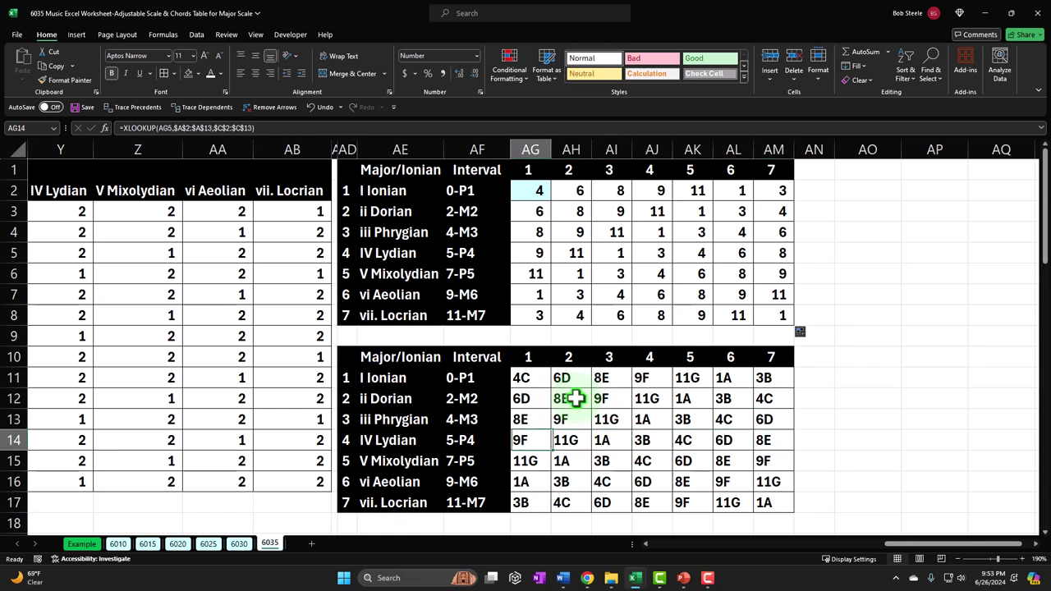
pyautogui.press('Right')
pyautogui.press('Right')
pyautogui.press('Right')
pyautogui.press('Right')
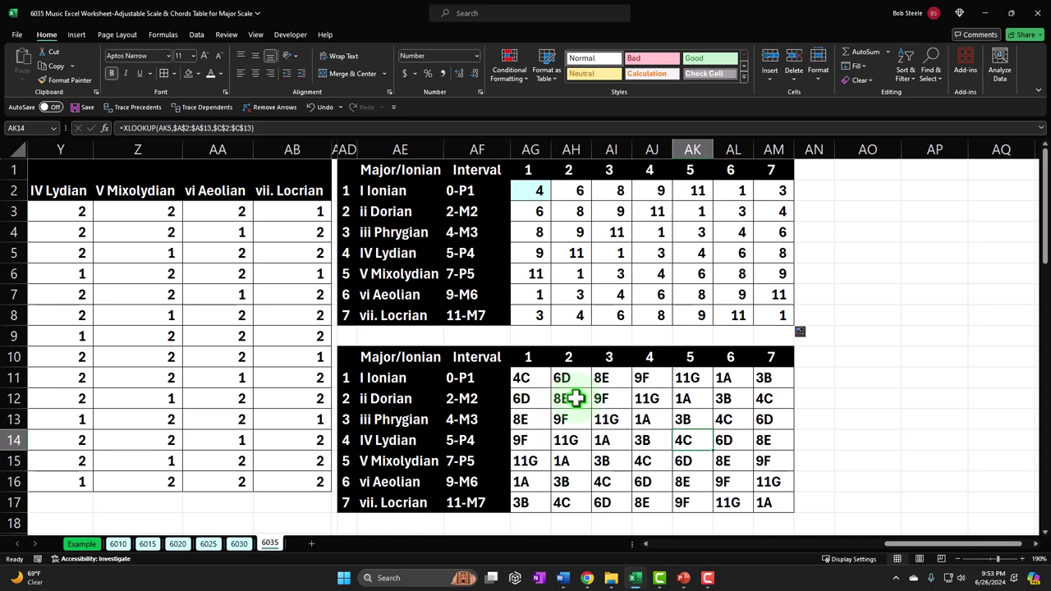
# Step: Review the cell references in the AH3 and AH5 position formulas
pyautogui.doubleClick(565, 211)
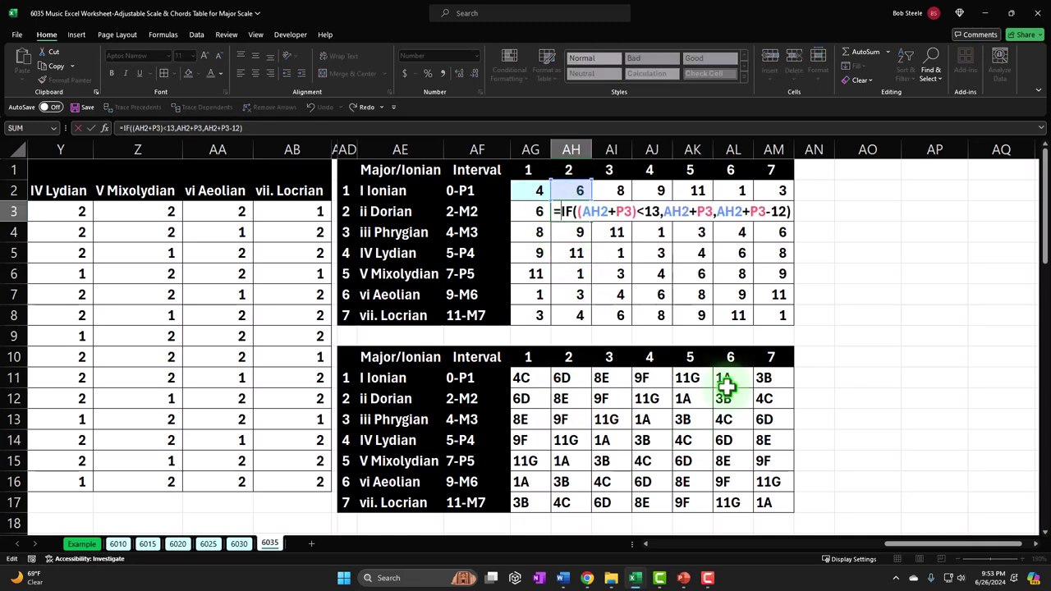
pyautogui.moveTo(910, 545); pyautogui.dragTo(781, 557)
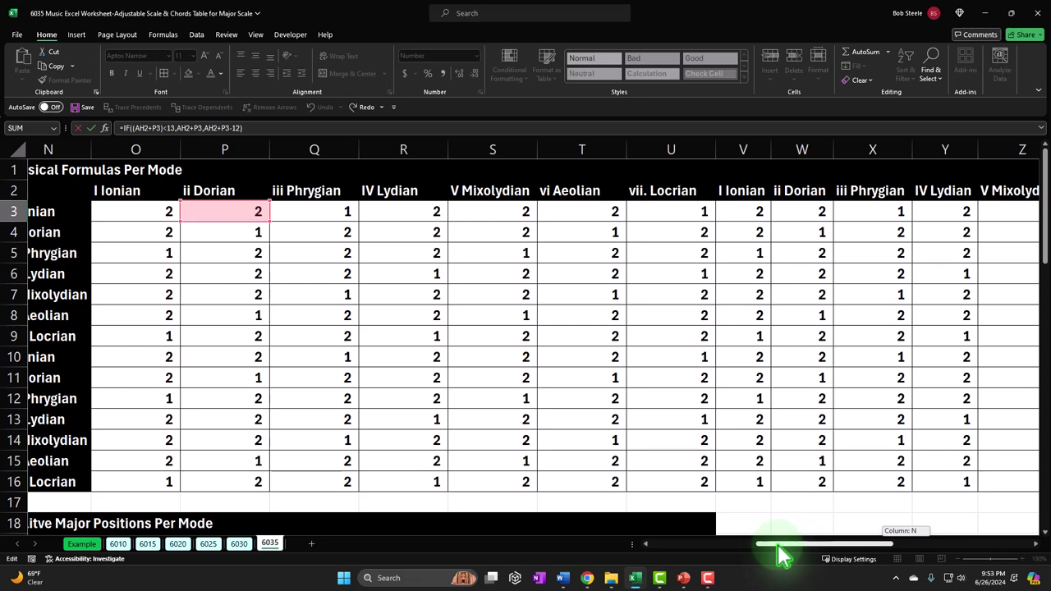
pyautogui.moveTo(782, 557); pyautogui.dragTo(782, 557)
pyautogui.press('Return')
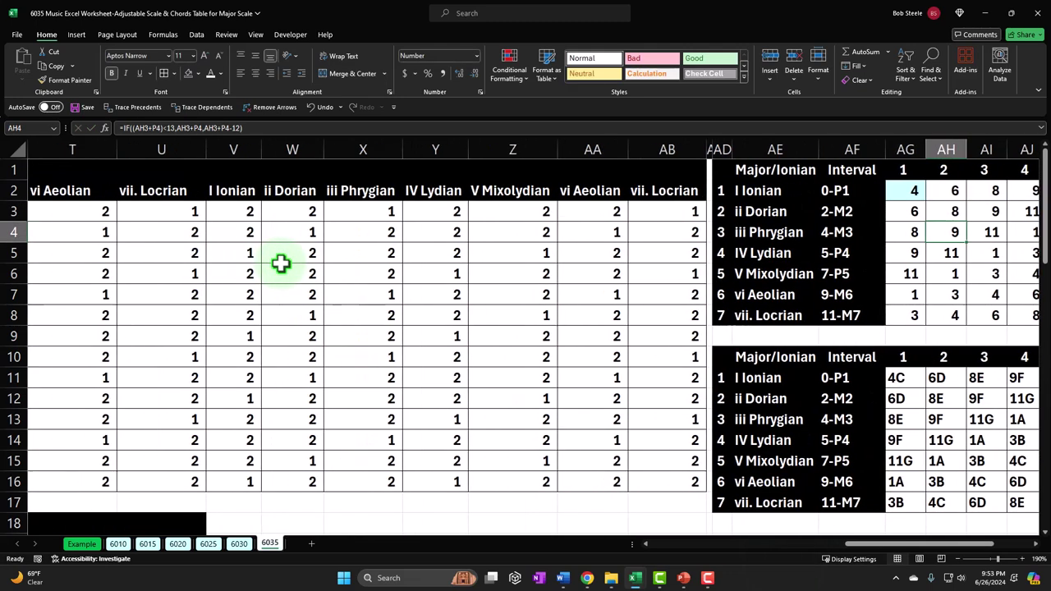
pyautogui.click(861, 253)
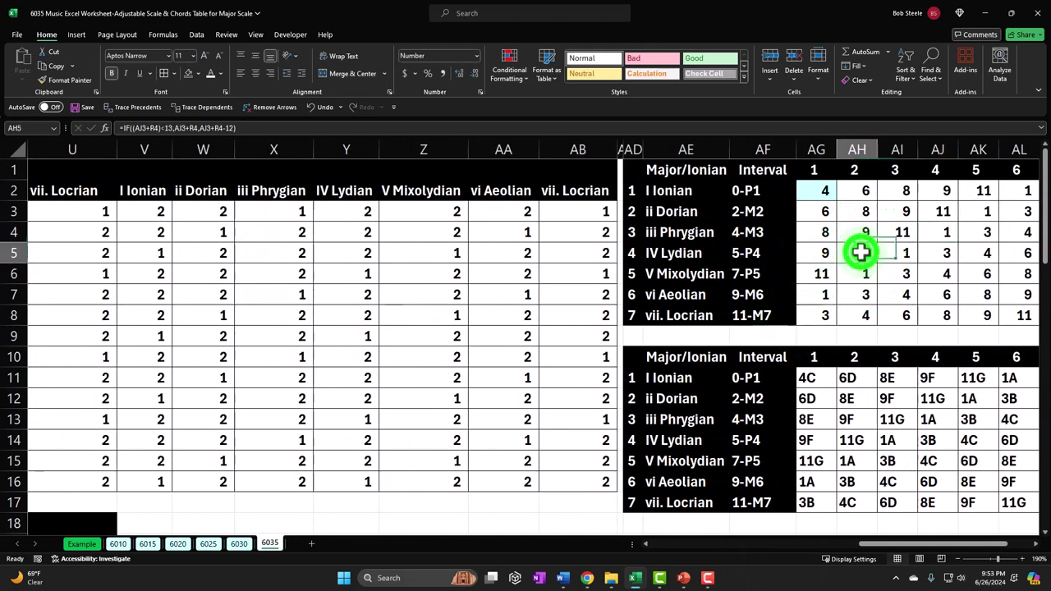
pyautogui.doubleClick(860, 253)
pyautogui.click(926, 547)
pyautogui.moveTo(925, 546); pyautogui.dragTo(808, 558)
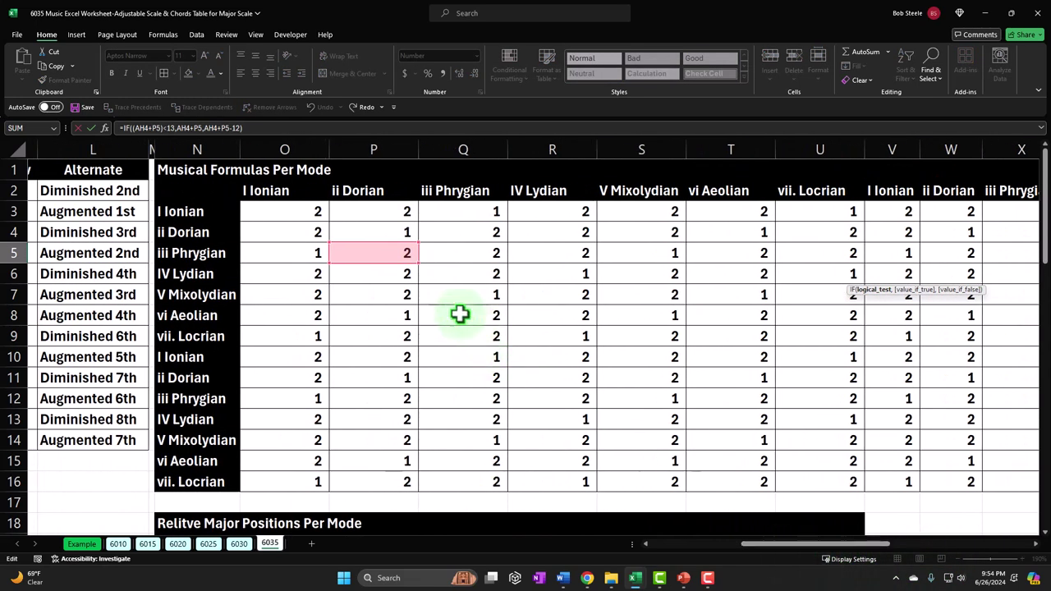
pyautogui.press('Return')
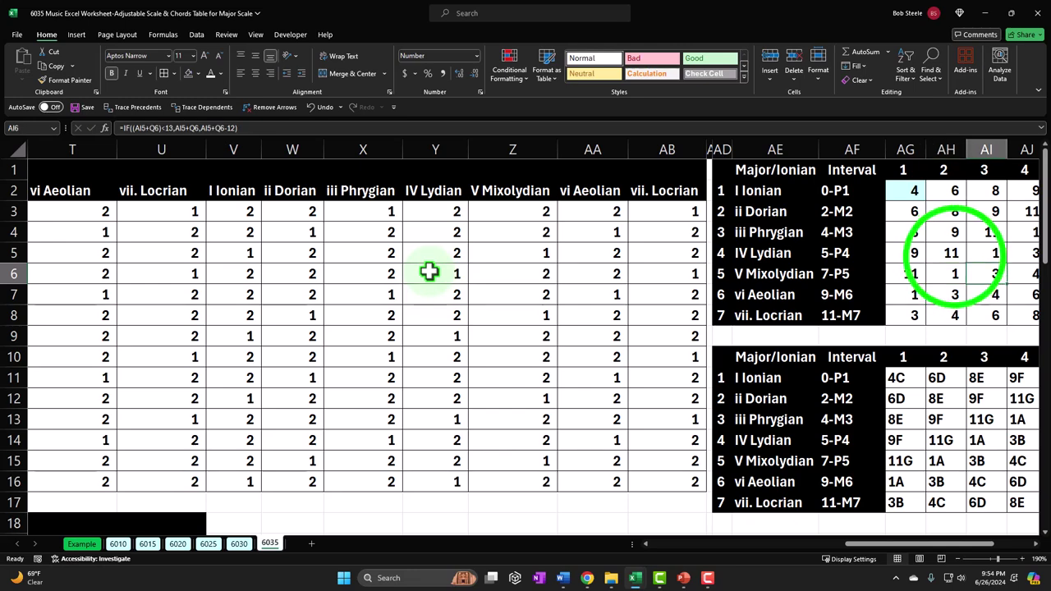
# Step: Clear the calculated positions in AH3:AM8 of the upper table
pyautogui.doubleClick(953, 256)
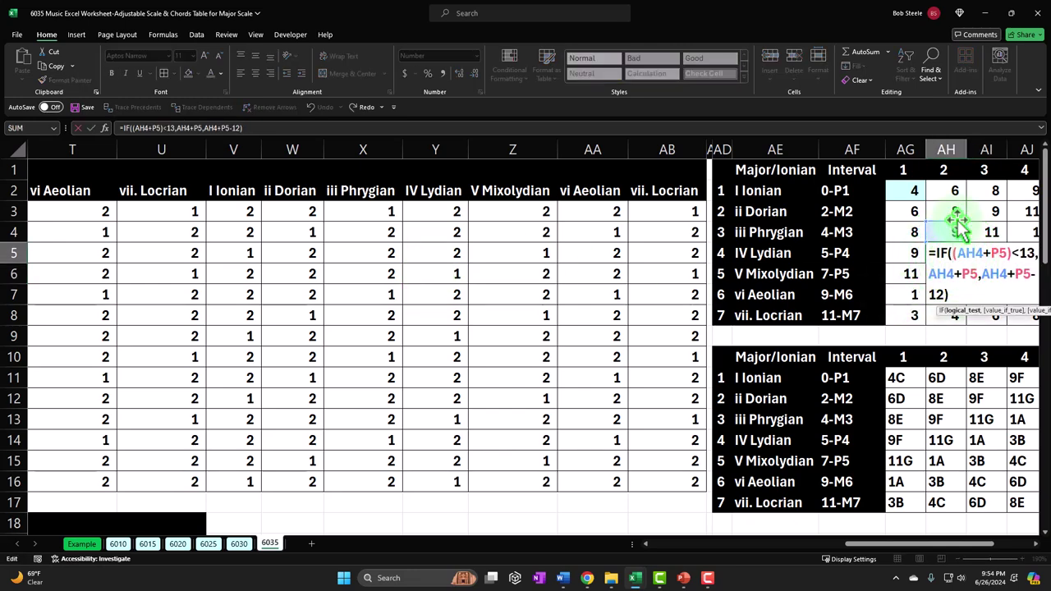
pyautogui.press('Return')
pyautogui.press('Right')
pyautogui.press('Right')
pyautogui.press('Right')
pyautogui.press('Right')
pyautogui.press('Right')
pyautogui.press('Right')
pyautogui.press('Right')
pyautogui.press('Right')
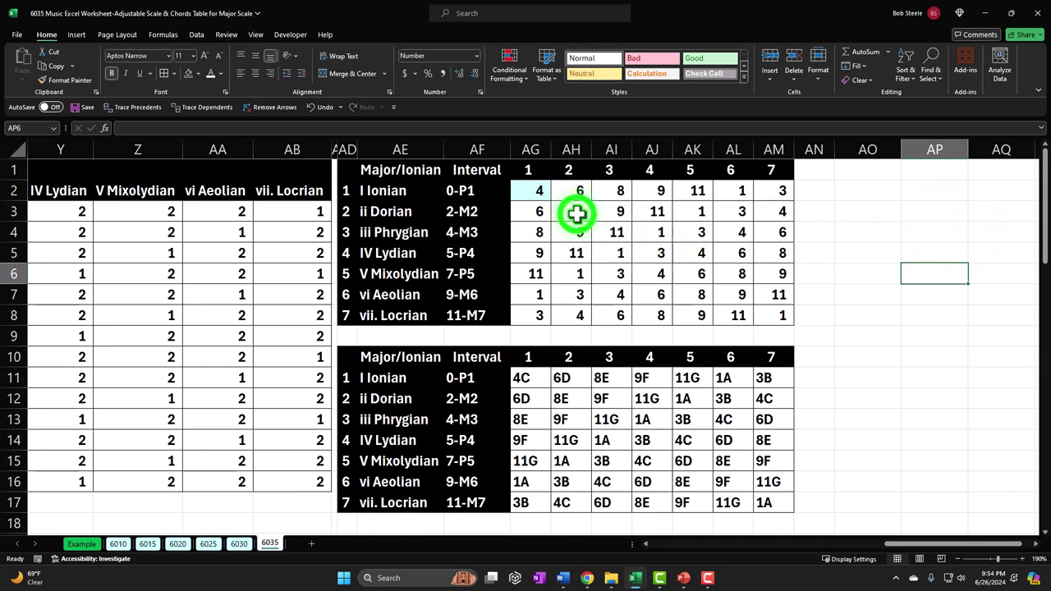
pyautogui.moveTo(577, 214); pyautogui.dragTo(778, 315)
pyautogui.press('Delete')
# Step: Fill the AH2:AM2 formulas down to row 8, then check the XLOOKUP notes in AG11:AM15
pyautogui.moveTo(575, 190); pyautogui.dragTo(797, 329)
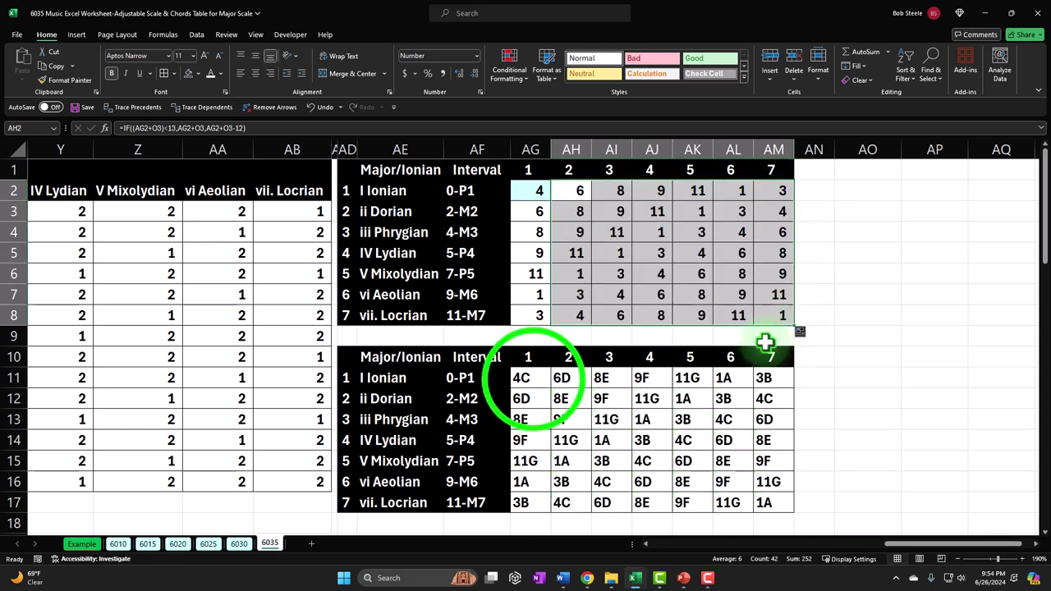
pyautogui.click(542, 380)
pyautogui.press('Right')
pyautogui.press('Right')
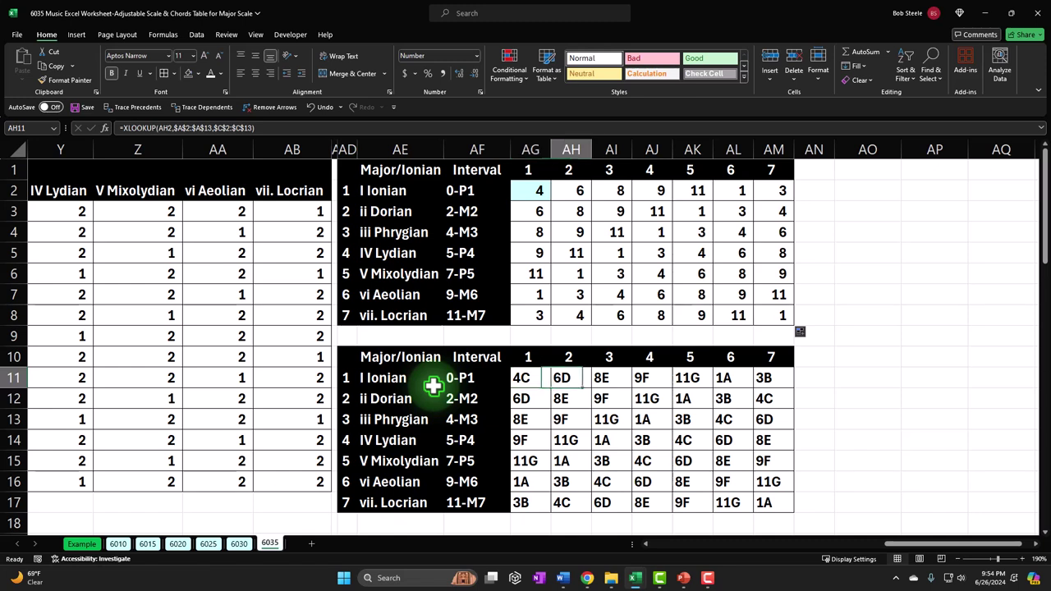
pyautogui.press('Right')
pyautogui.press('Right')
pyautogui.press('Down')
pyautogui.press('Left')
pyautogui.press('Left')
pyautogui.press('Left')
pyautogui.press('Left')
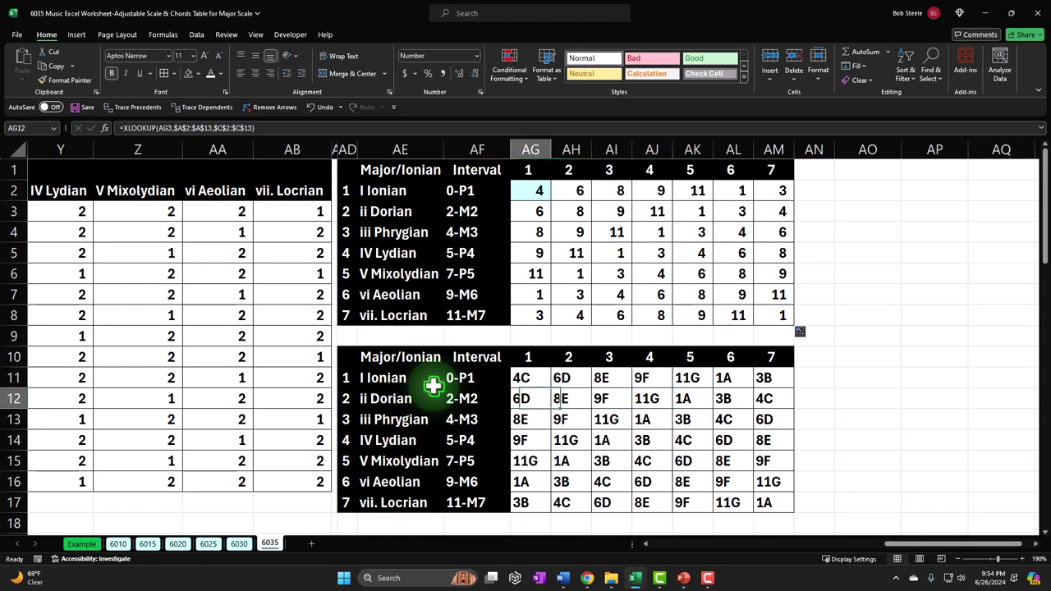
pyautogui.press('Down')
pyautogui.press('Right')
pyautogui.press('Right')
pyautogui.press('Right')
pyautogui.press('Right')
pyautogui.press('Right')
pyautogui.press('Right')
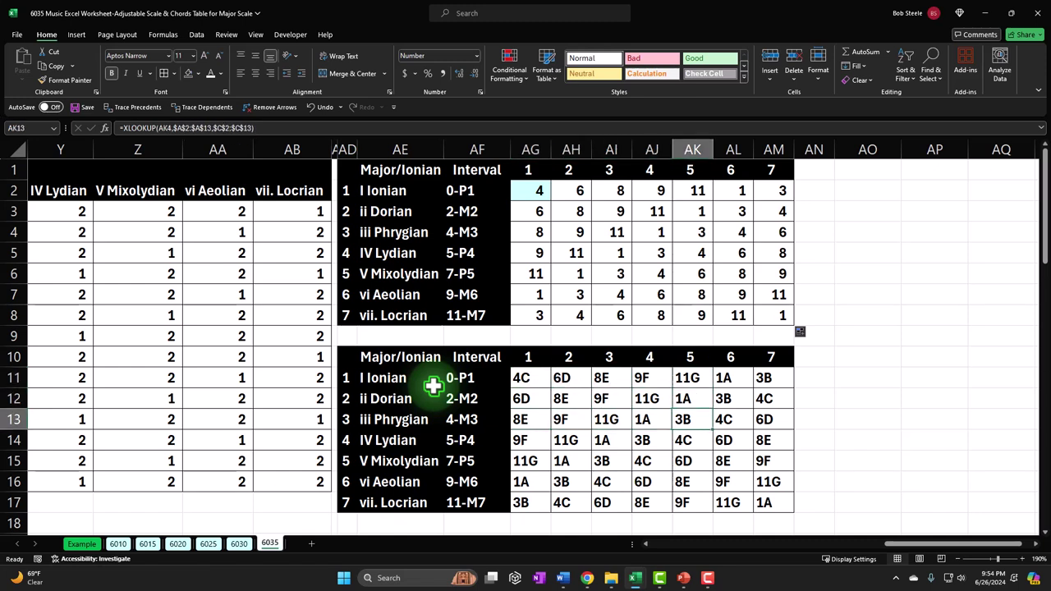
pyautogui.press('Down')
pyautogui.press('Left')
pyautogui.press('Left')
pyautogui.press('Left')
pyautogui.press('Left')
pyautogui.press('Left')
pyautogui.press('Left')
pyautogui.press('Left')
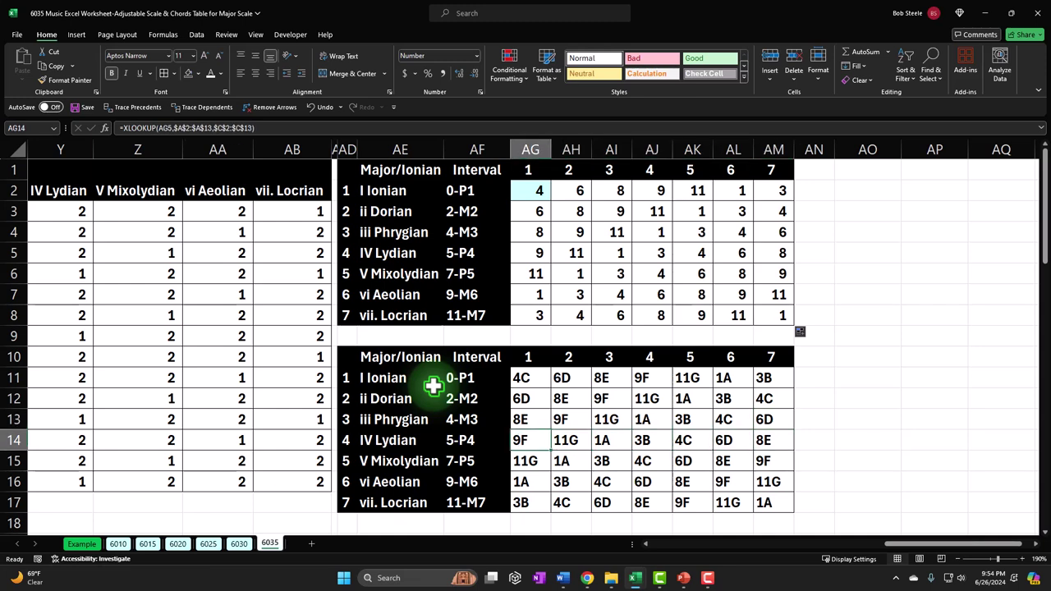
pyautogui.press('Right')
pyautogui.press('Right')
pyautogui.press('Right')
pyautogui.press('Right')
pyautogui.press('Right')
pyautogui.press('Right')
pyautogui.press('Right')
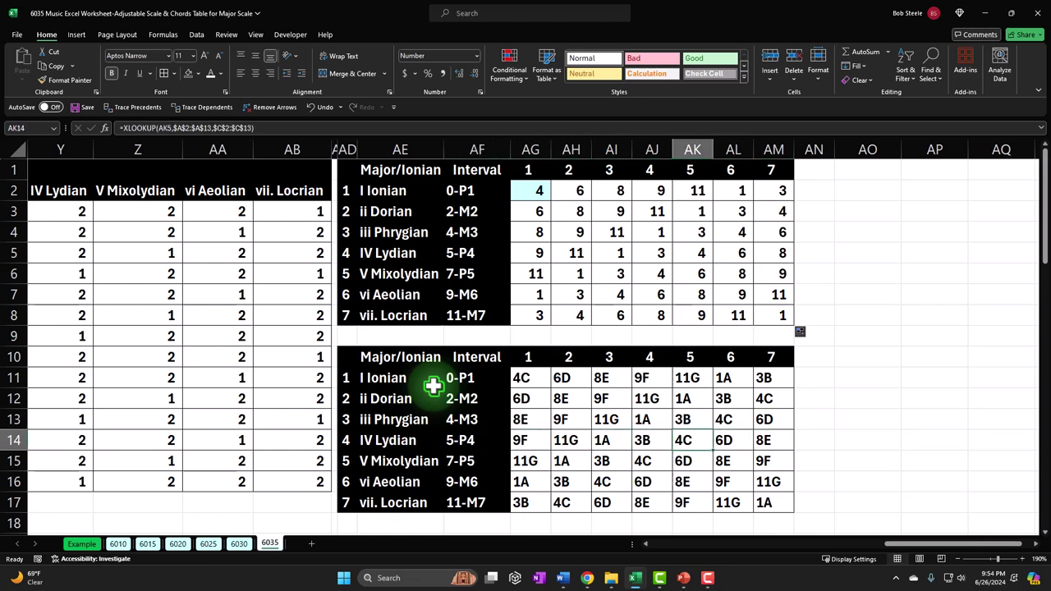
pyautogui.press('Down')
pyautogui.press('Left')
pyautogui.press('Left')
pyautogui.press('Left')
pyautogui.press('Left')
pyautogui.press('Left')
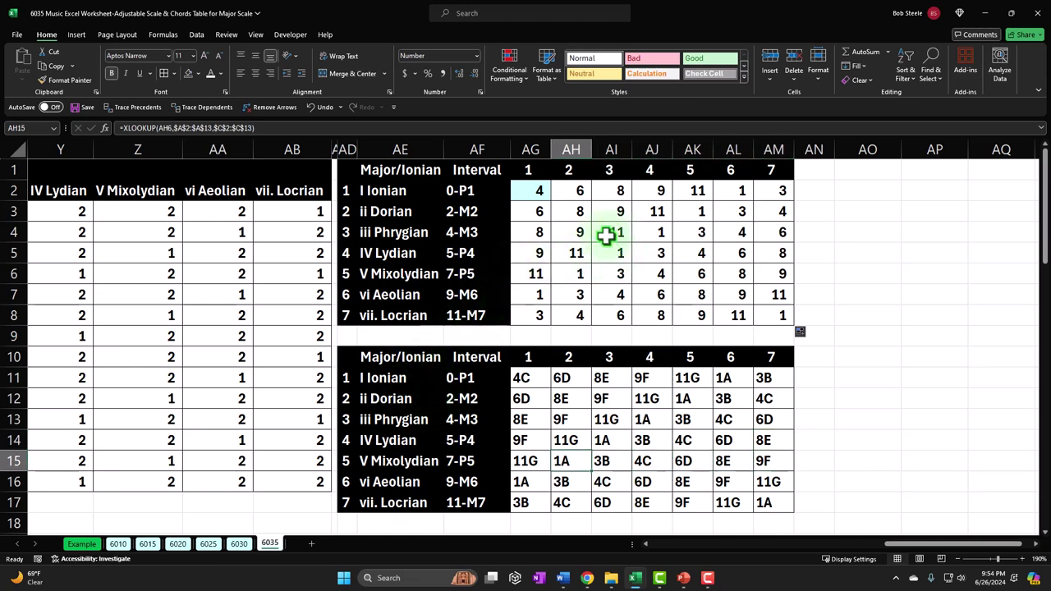
pyautogui.doubleClick(575, 253)
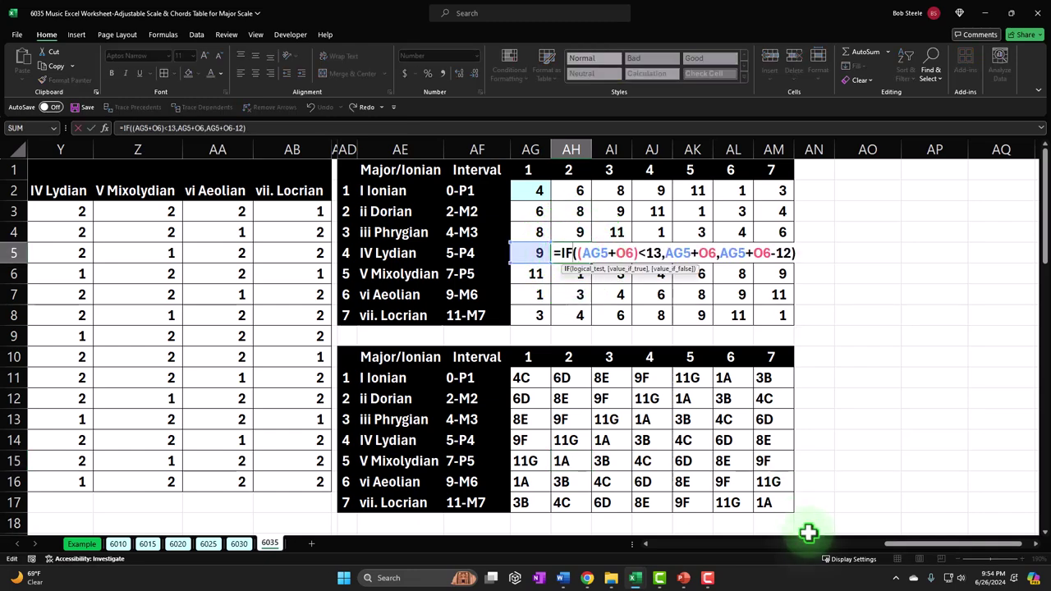
pyautogui.moveTo(903, 545); pyautogui.dragTo(773, 560)
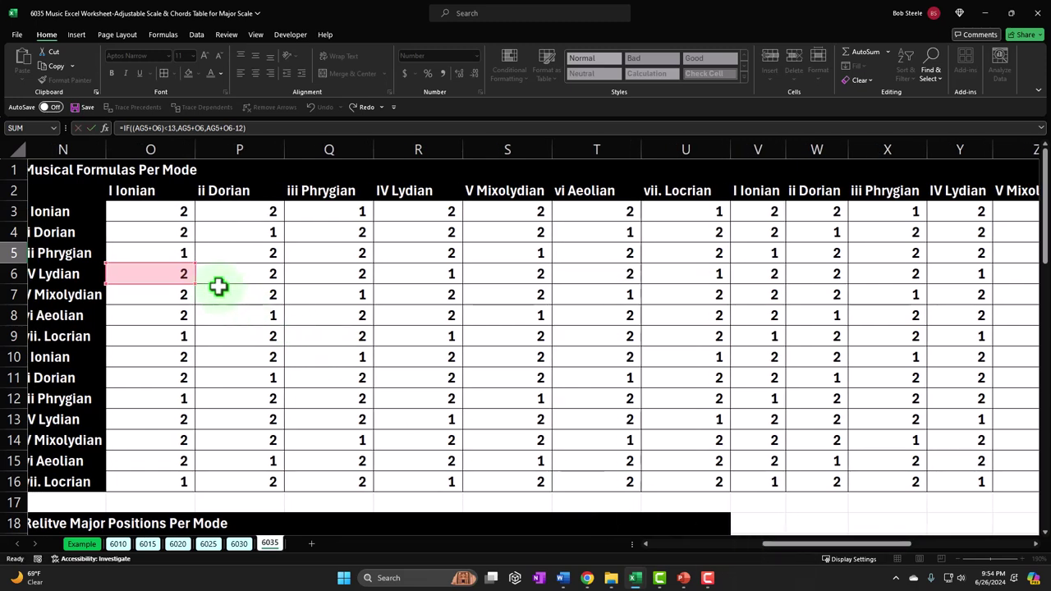
pyautogui.press('Escape')
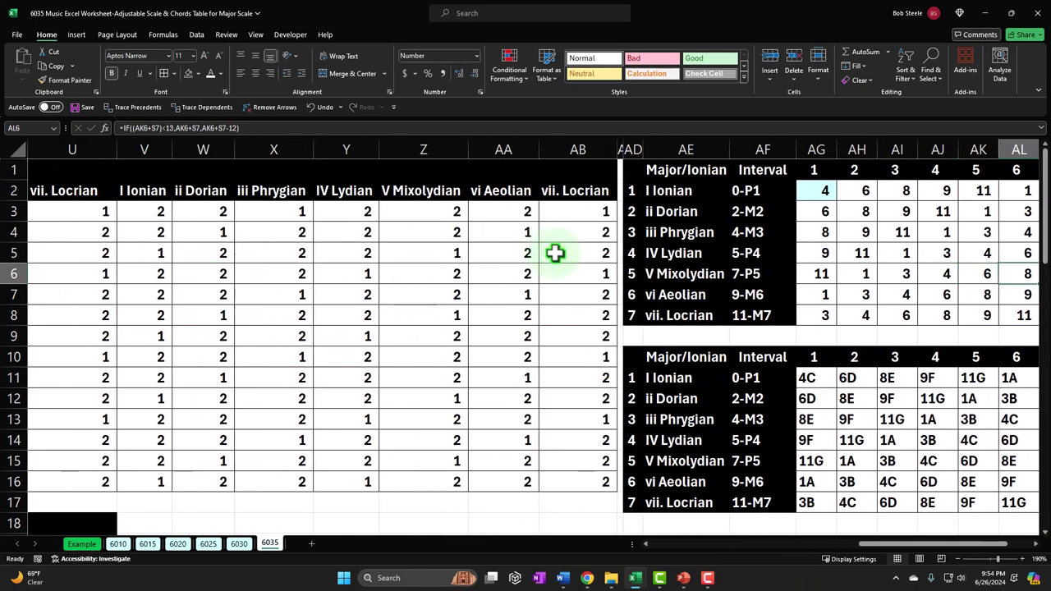
pyautogui.doubleClick(1020, 274)
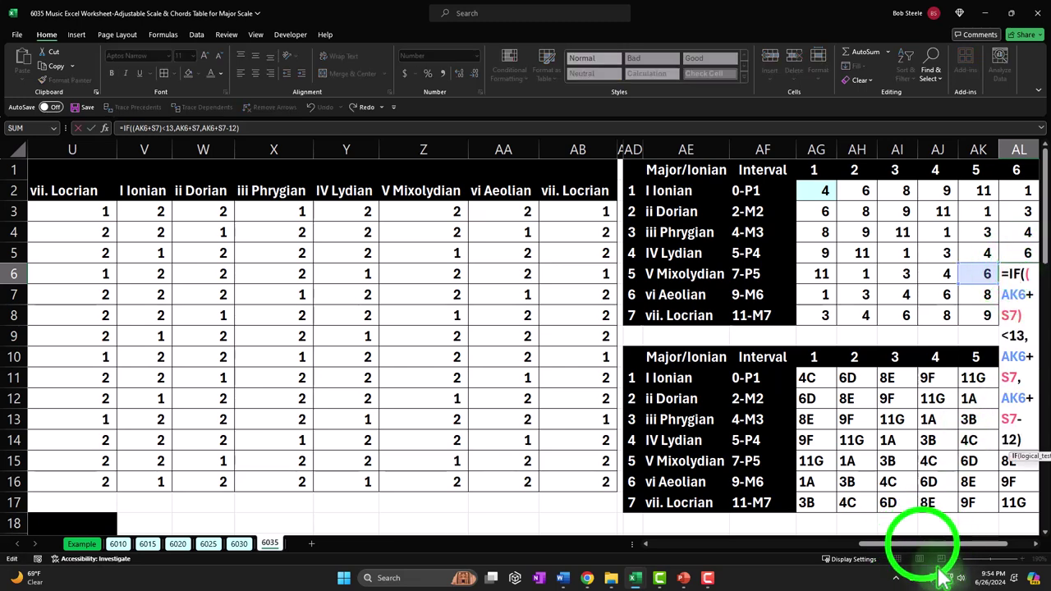
pyautogui.moveTo(923, 559); pyautogui.dragTo(847, 561)
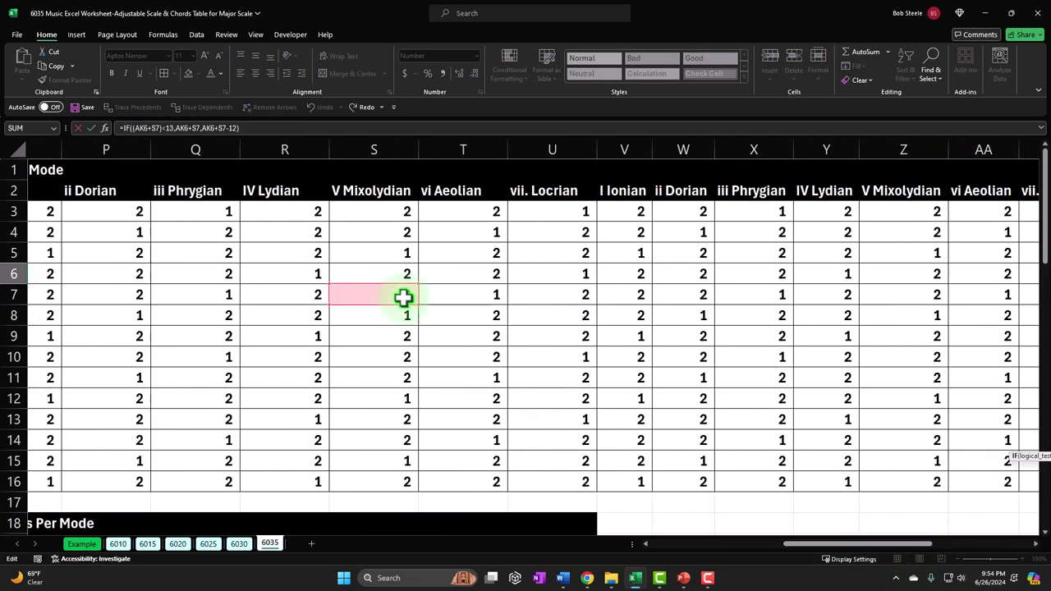
pyautogui.press('Return')
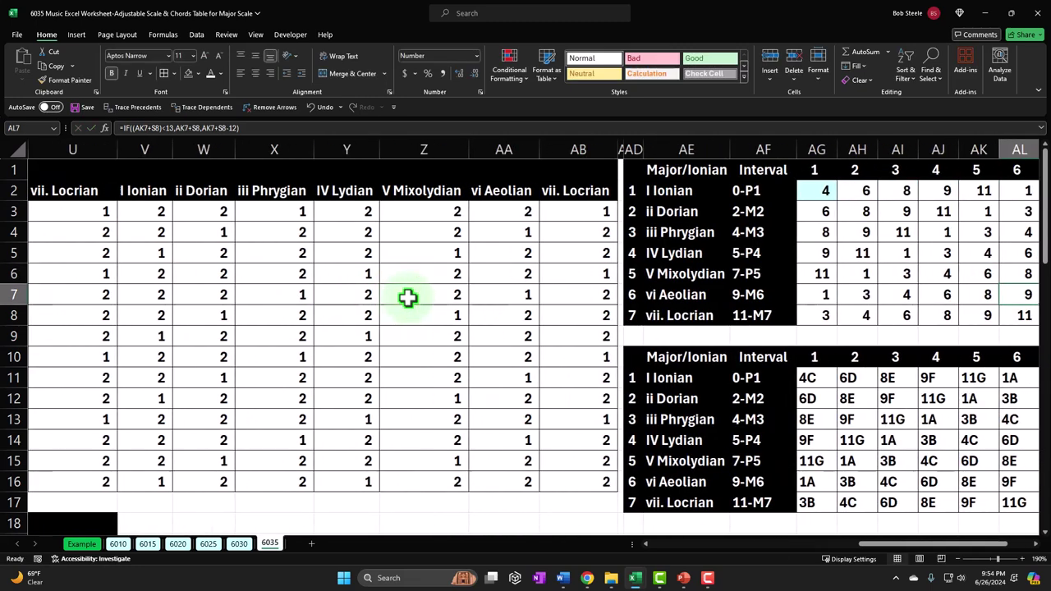
pyautogui.press('Right')
pyautogui.press('Right')
pyautogui.press('Right')
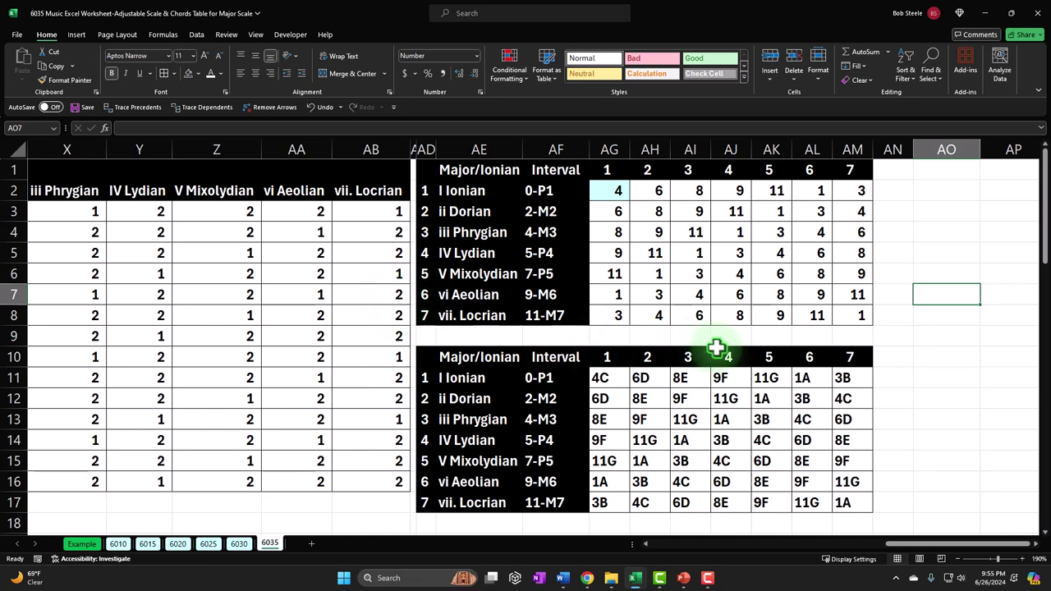
pyautogui.click(675, 362)
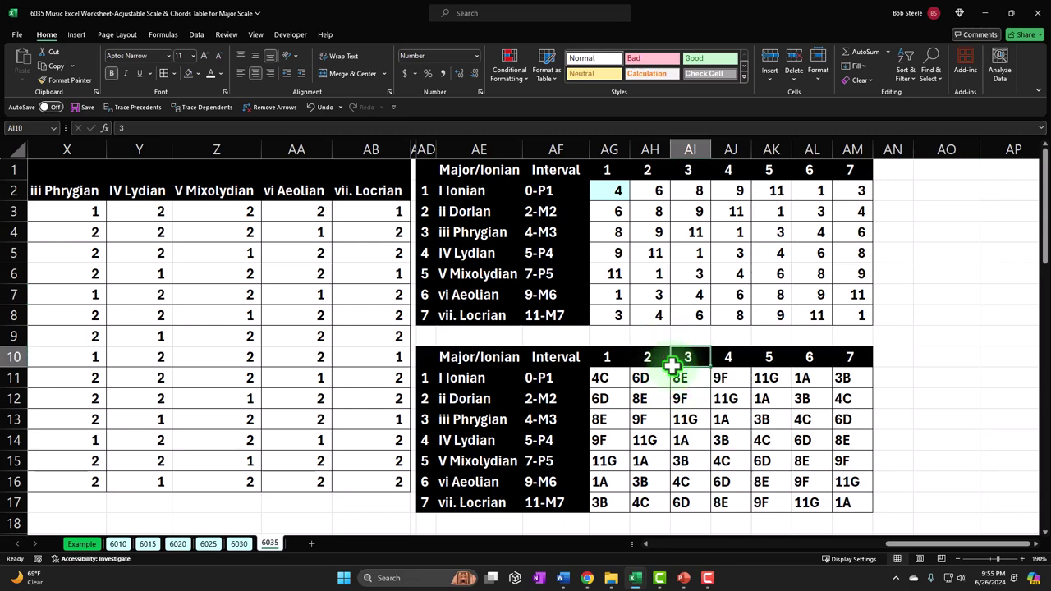
pyautogui.scroll(-1, 679, 372)
pyautogui.scroll(1, 676, 365)
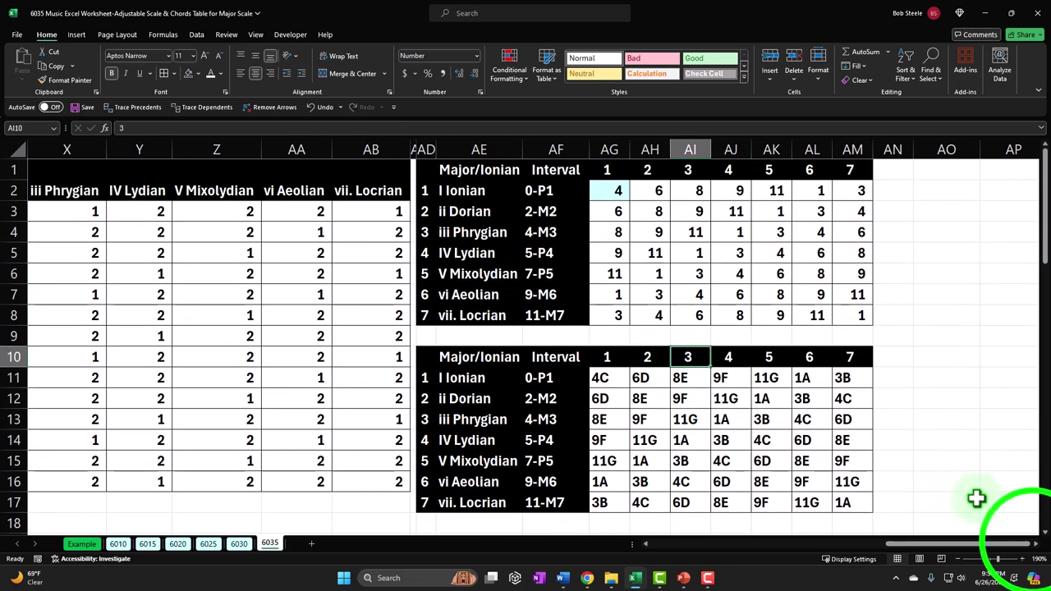
# Step: Review the I Ionian row's number and mode-name formulas in AD11:AE12
pyautogui.click(1035, 544)
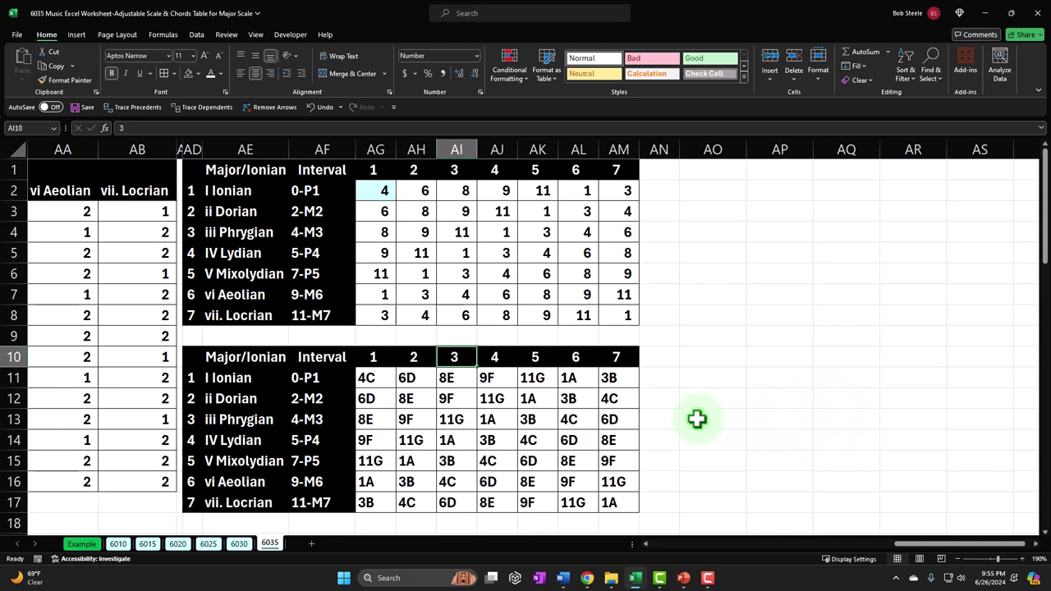
pyautogui.click(197, 377)
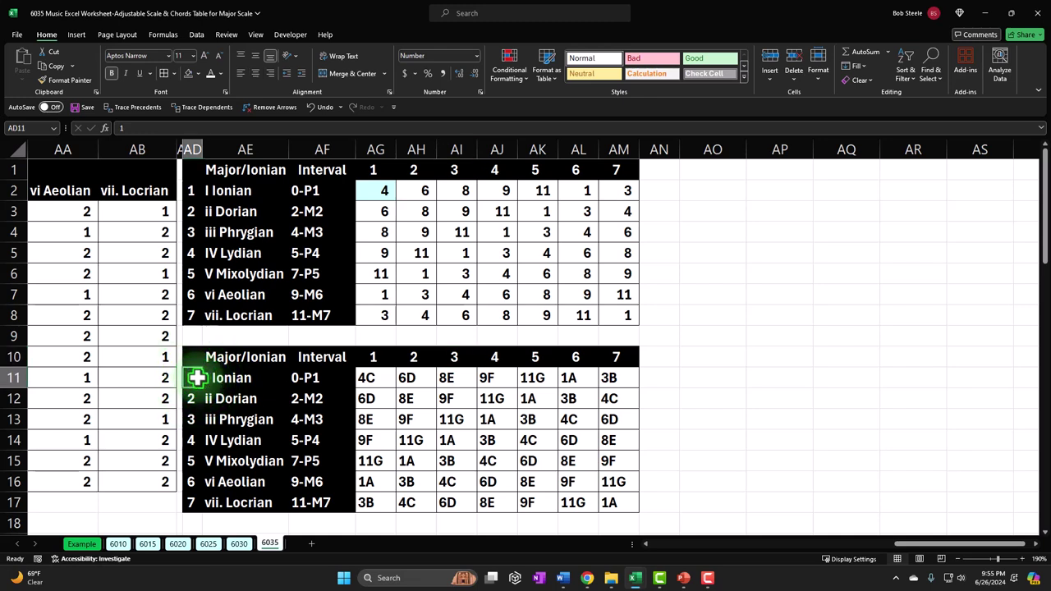
pyautogui.press('Right')
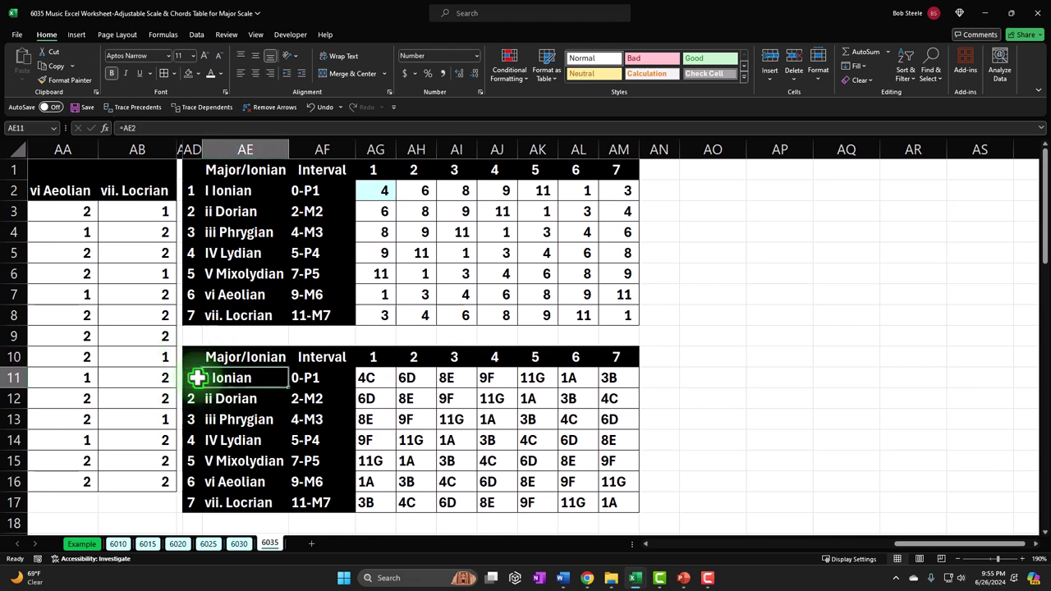
pyautogui.press('Down')
pyautogui.press('Right')
pyautogui.press('Right')
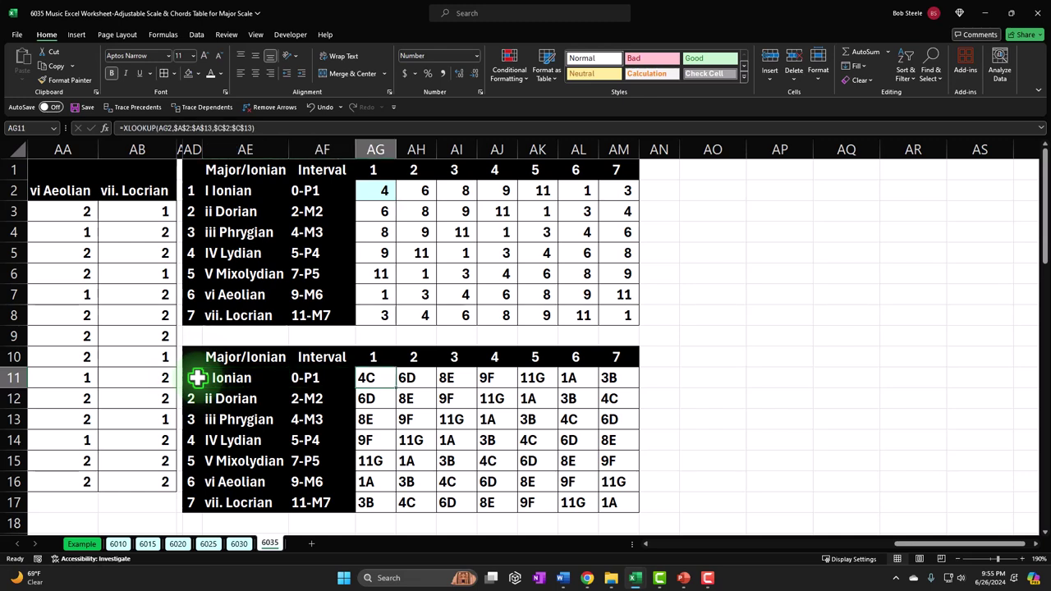
# Step: Try multi-selecting AG11, AG13 and AG15, then the AI11 and AK11 notes
pyautogui.click(369, 376)
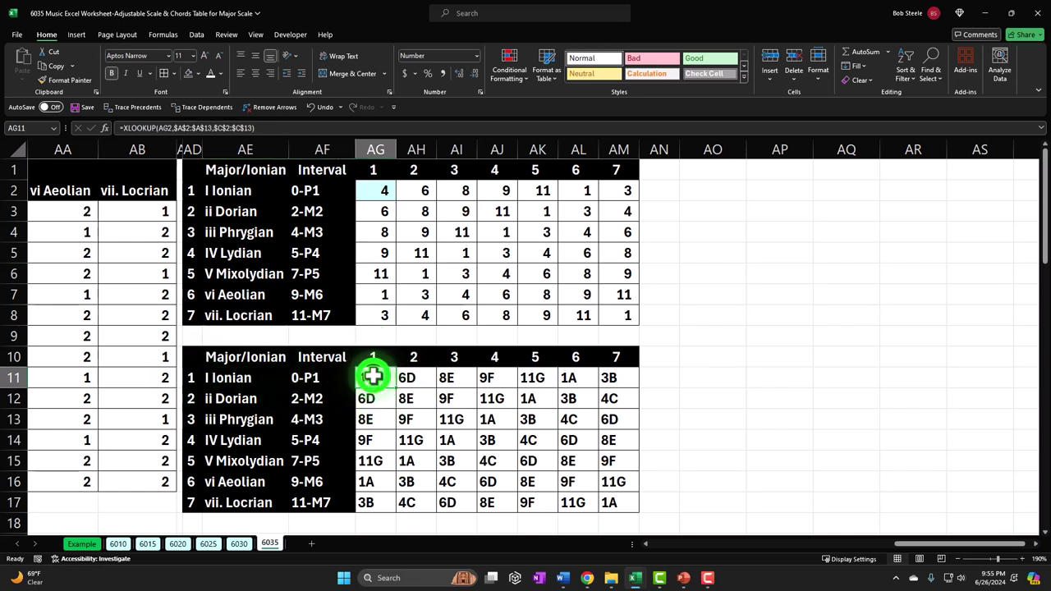
pyautogui.keyDown('ctrl'); pyautogui.click(374, 419); pyautogui.keyUp('ctrl')
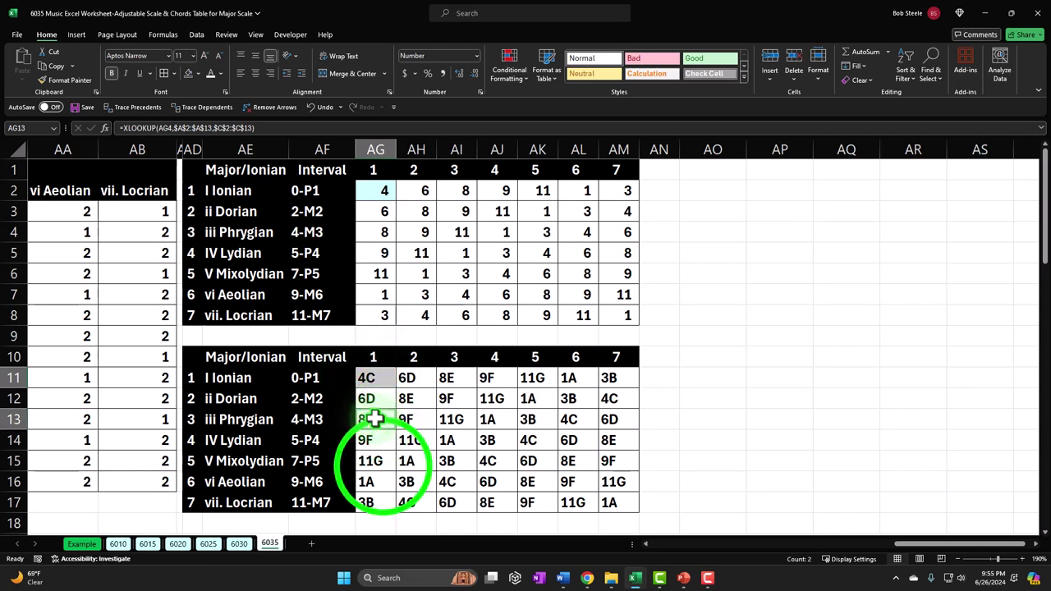
pyautogui.keyDown('ctrl'); pyautogui.click(380, 462); pyautogui.keyUp('ctrl')
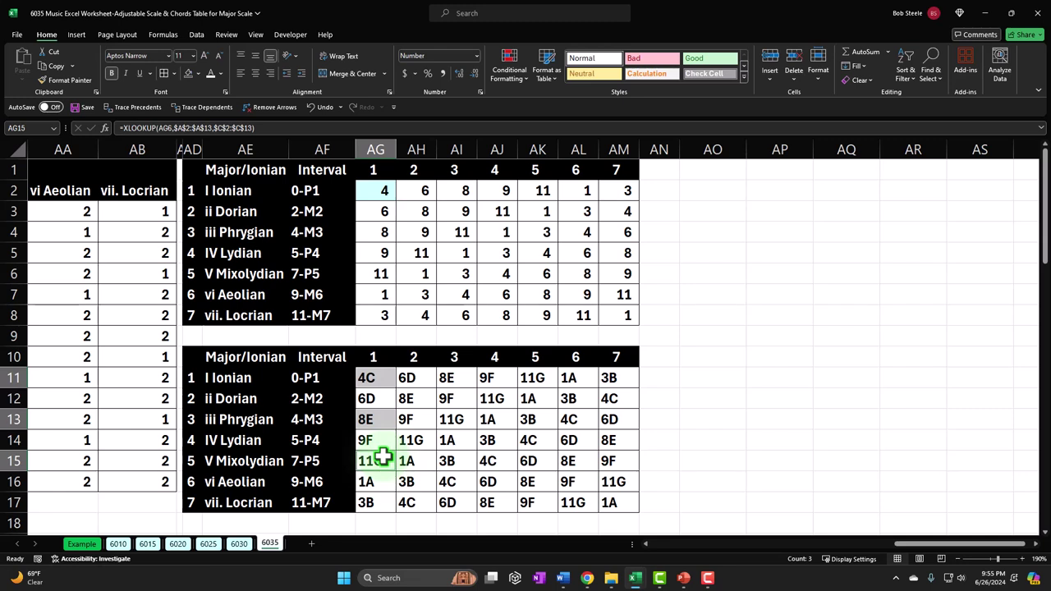
pyautogui.press('Up')
pyautogui.press('Up')
pyautogui.press('Up')
pyautogui.press('Up')
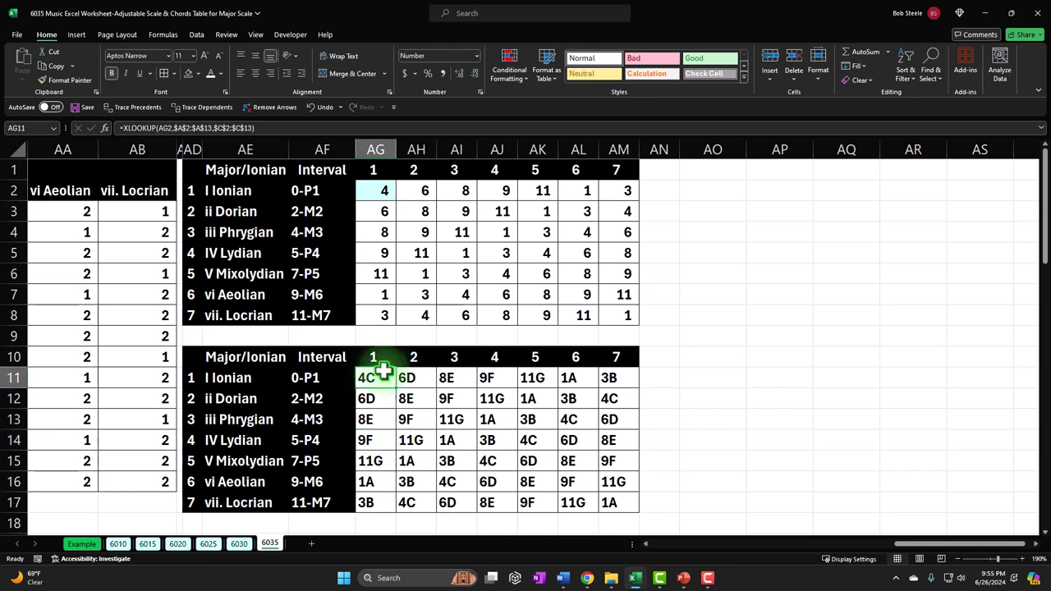
pyautogui.keyDown('ctrl'); pyautogui.click(457, 378); pyautogui.keyUp('ctrl')
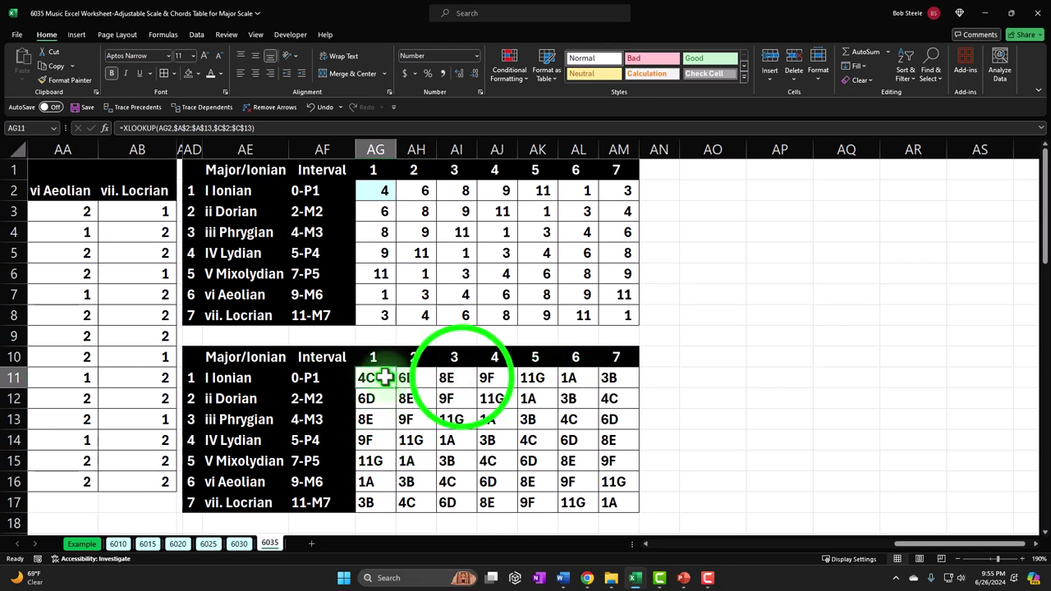
pyautogui.keyDown('ctrl'); pyautogui.click(536, 378); pyautogui.keyUp('ctrl')
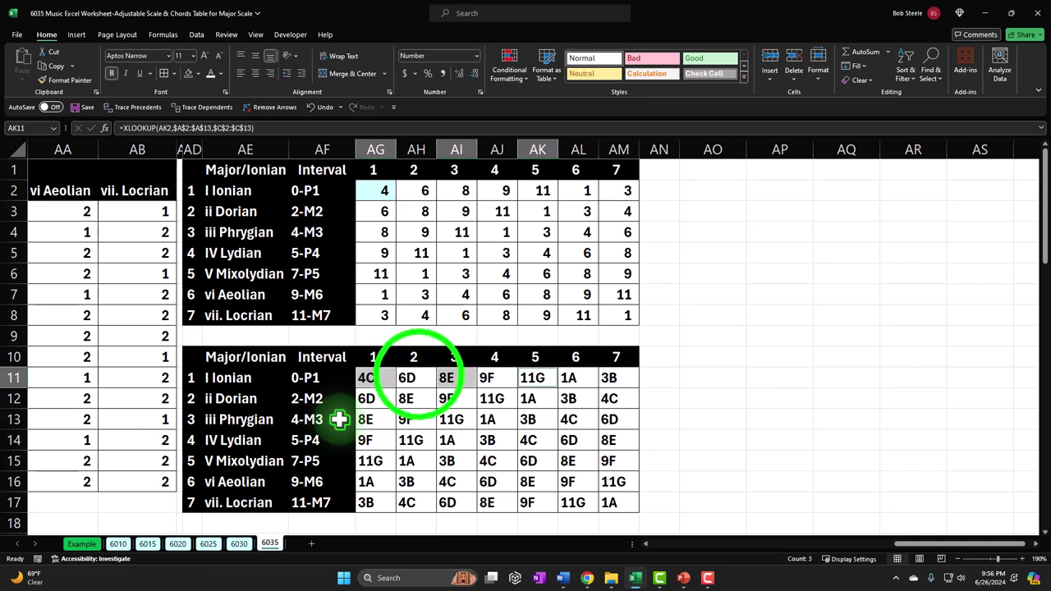
# Step: Multi-select the Ionian chord tones 4C, 8E, 11G and 3B in AG11, AI11, AK11, AM11
pyautogui.click(417, 376)
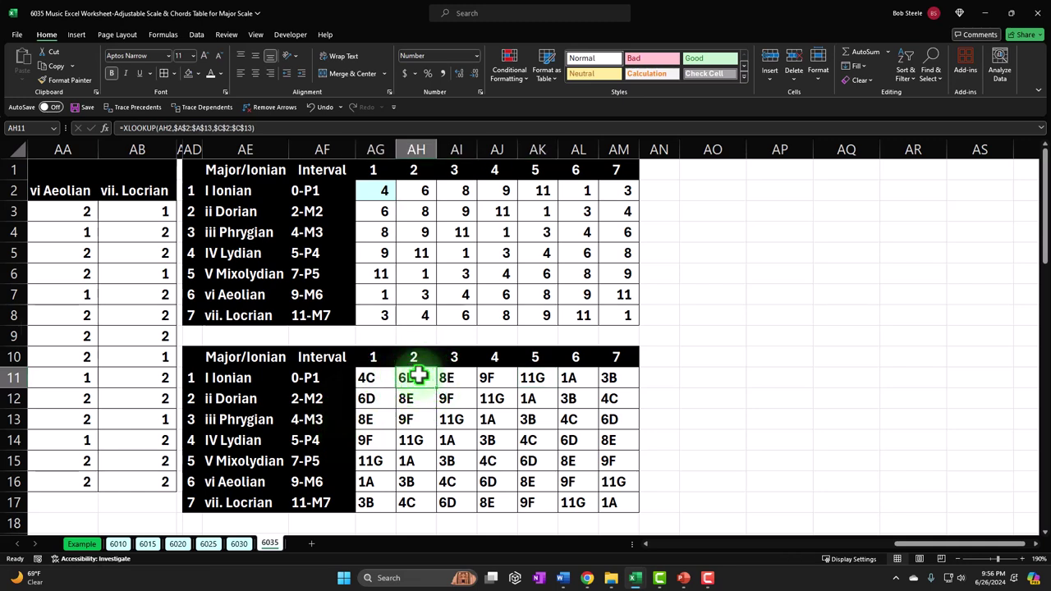
pyautogui.click(385, 377)
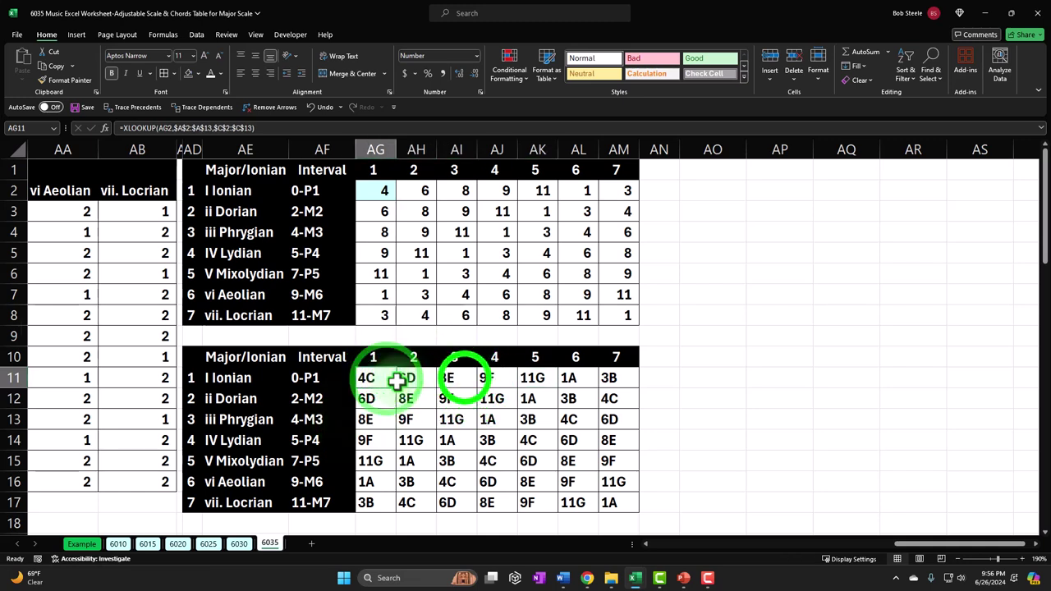
pyautogui.keyDown('ctrl'); pyautogui.click(465, 377); pyautogui.keyUp('ctrl')
pyautogui.keyDown('ctrl'); pyautogui.click(535, 377); pyautogui.keyUp('ctrl')
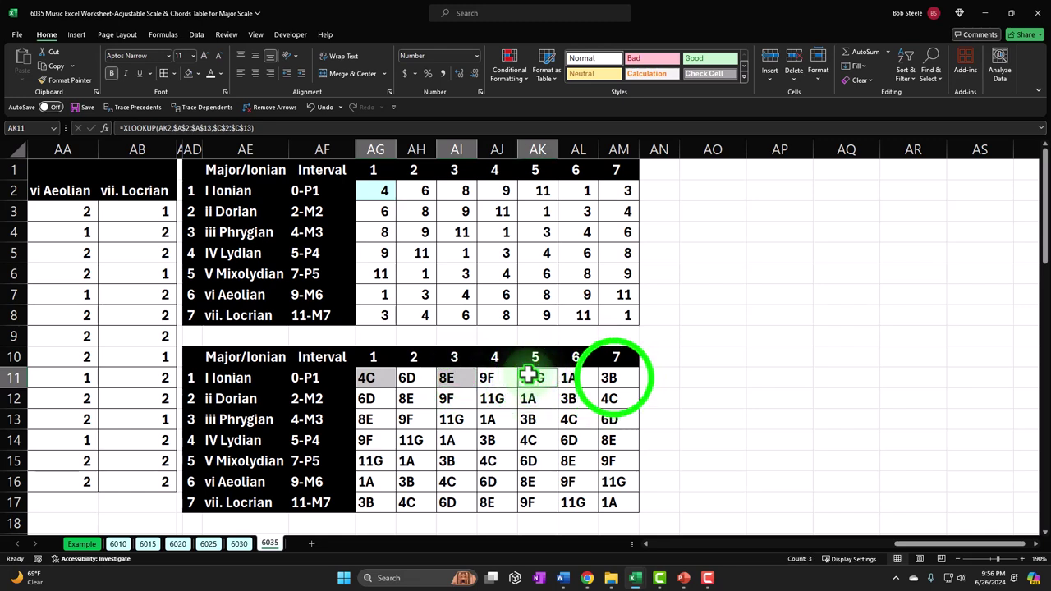
pyautogui.keyDown('ctrl'); pyautogui.click(612, 378); pyautogui.keyUp('ctrl')
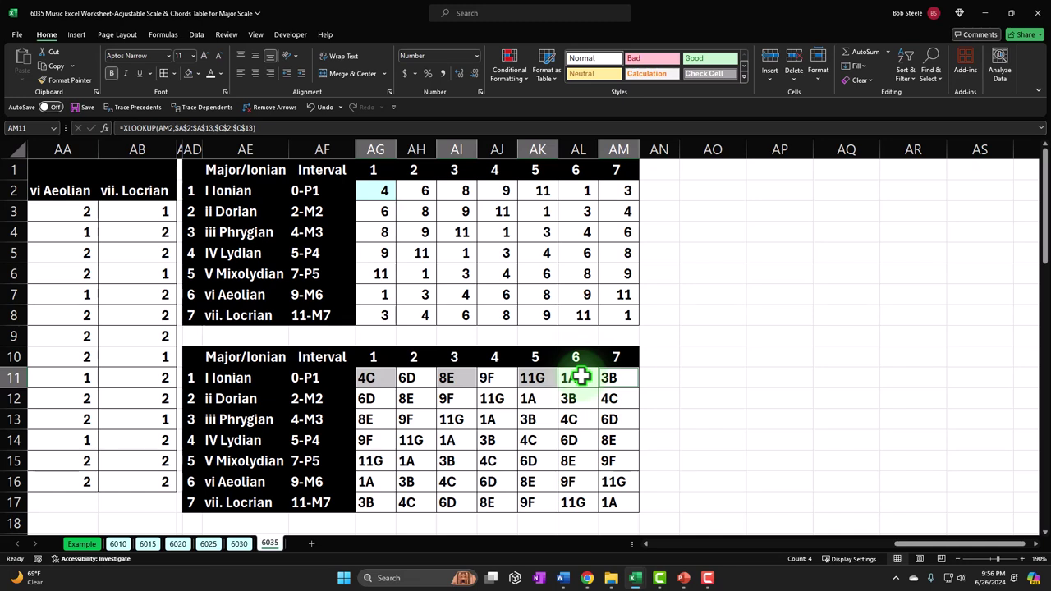
# Step: Enter headers 9, 11 and 12 in AN1:AP1 after column 7
pyautogui.click(658, 171)
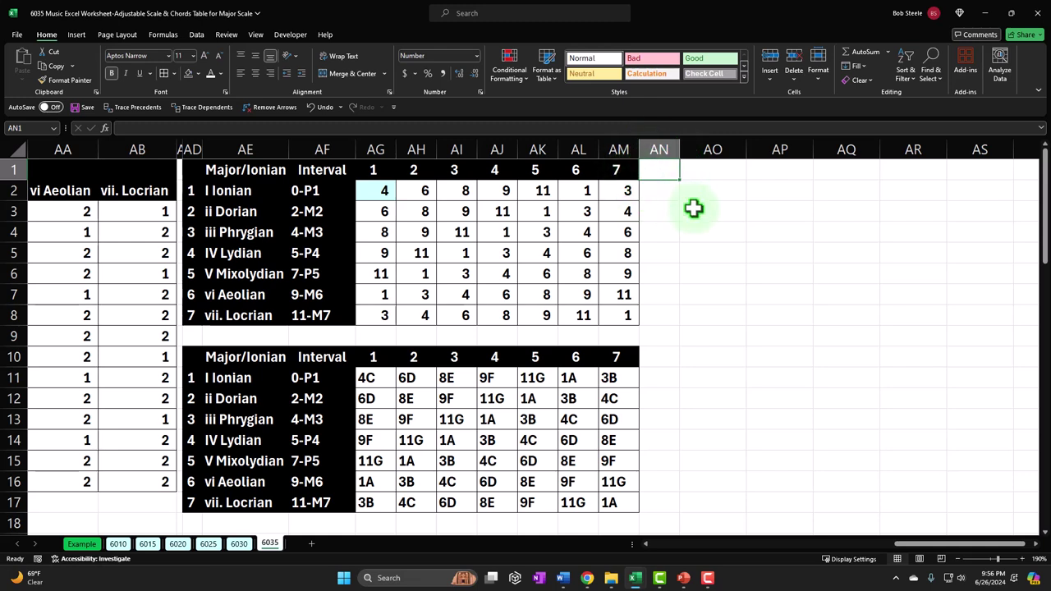
pyautogui.write('9')
pyautogui.press('Tab')
pyautogui.write('11')
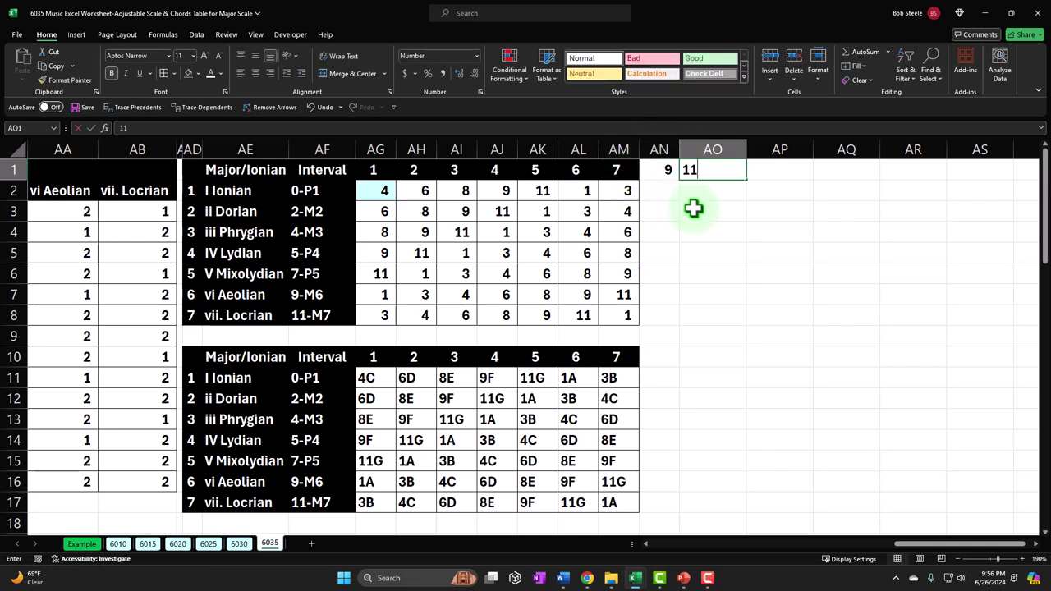
pyautogui.press('Tab')
pyautogui.write('12')
pyautogui.press('Return')
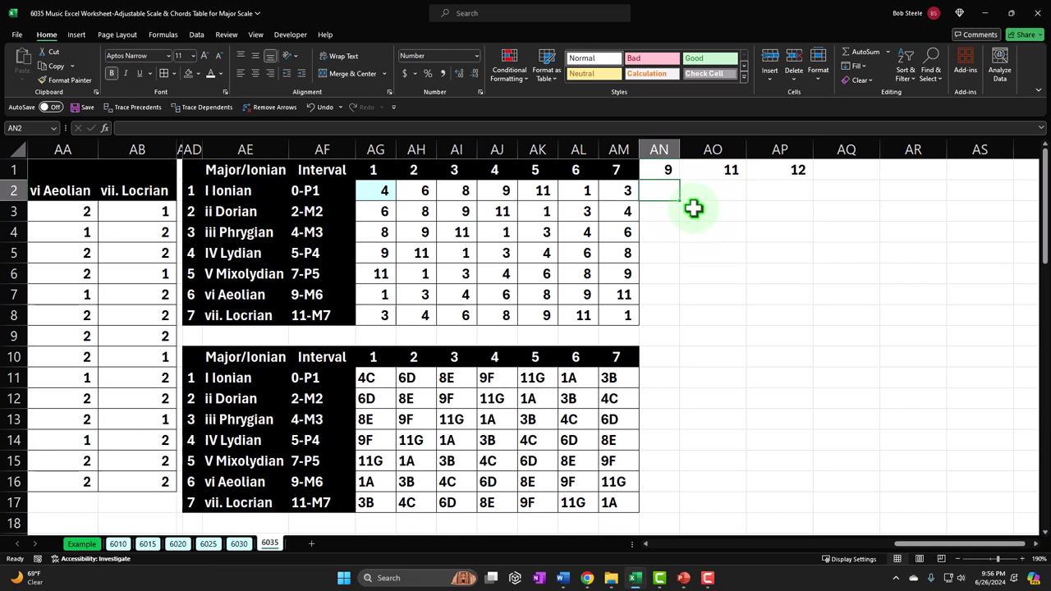
# Step: Format Painter column 7's styling onto the new columns and select columns AG through AP
pyautogui.click(624, 168)
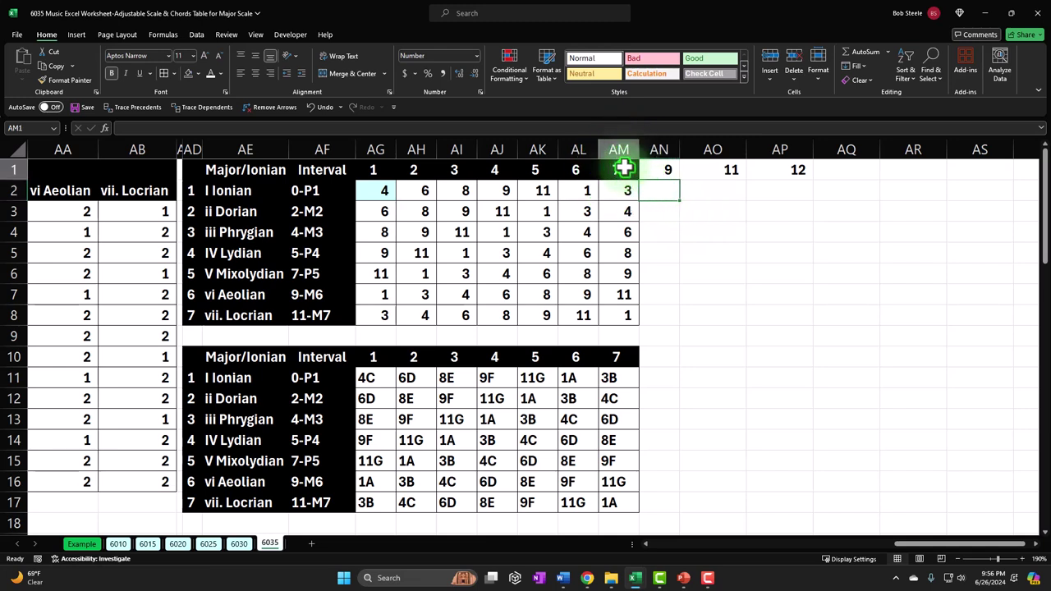
pyautogui.moveTo(625, 168); pyautogui.dragTo(629, 312)
pyautogui.click(66, 80)
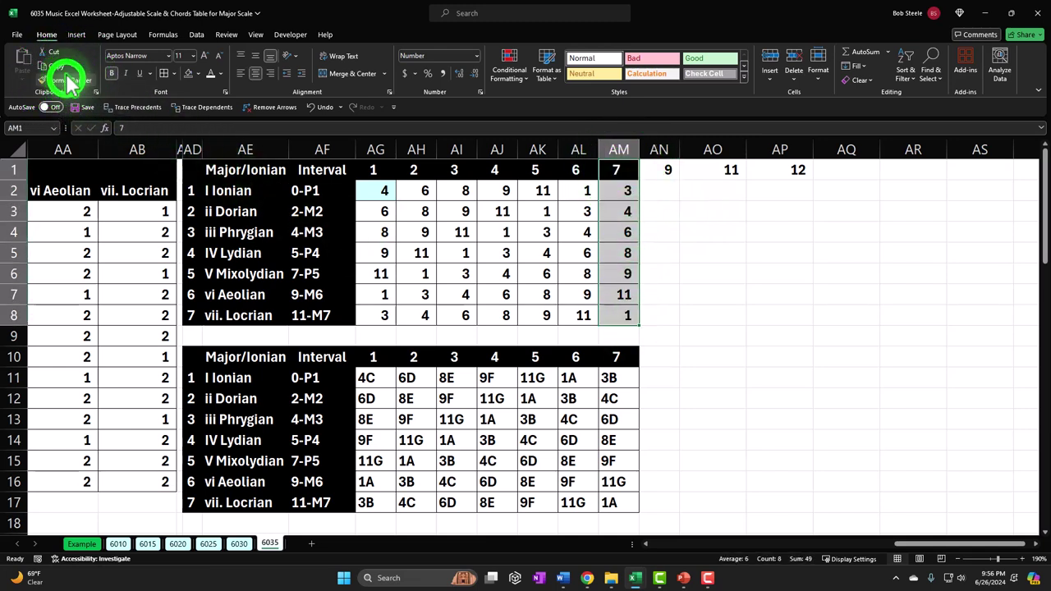
pyautogui.moveTo(668, 169)
pyautogui.mouseDown()
pyautogui.moveTo(760, 263)
pyautogui.moveTo(772, 312)
pyautogui.mouseUp()
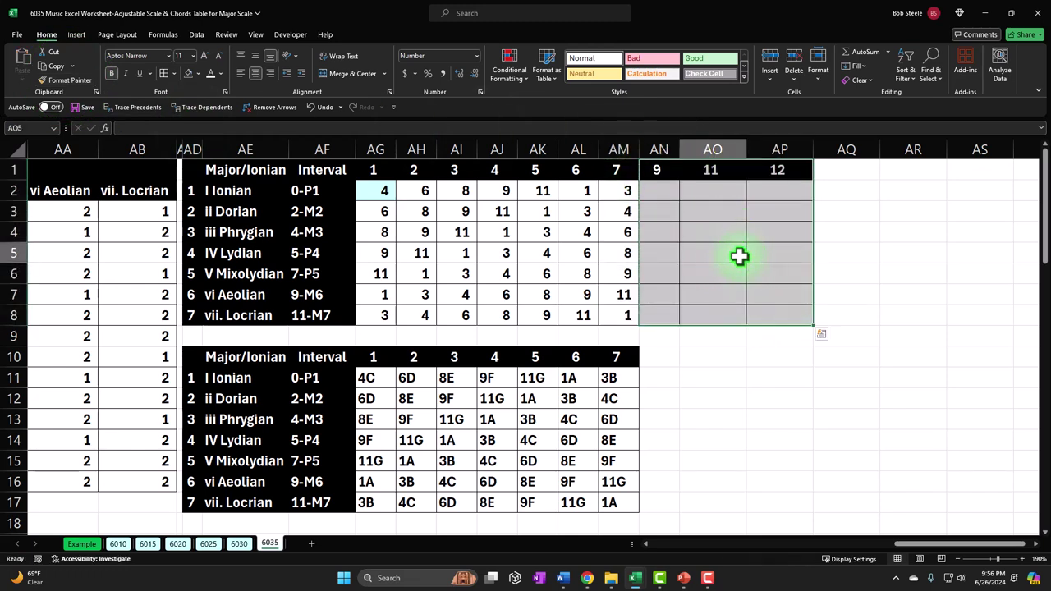
pyautogui.click(740, 256)
pyautogui.click(790, 146)
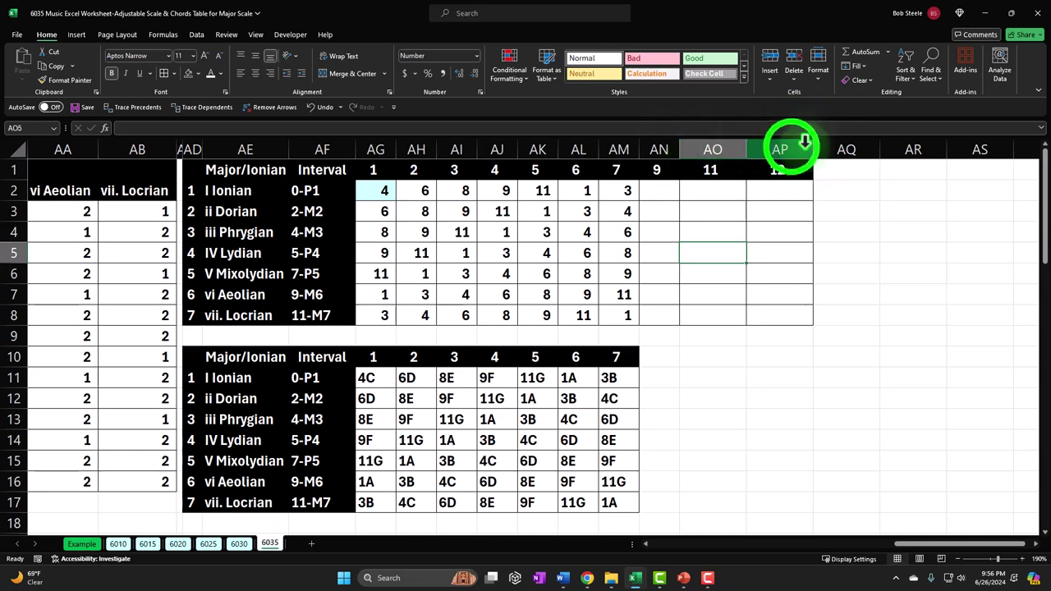
pyautogui.moveTo(790, 146); pyautogui.dragTo(398, 147)
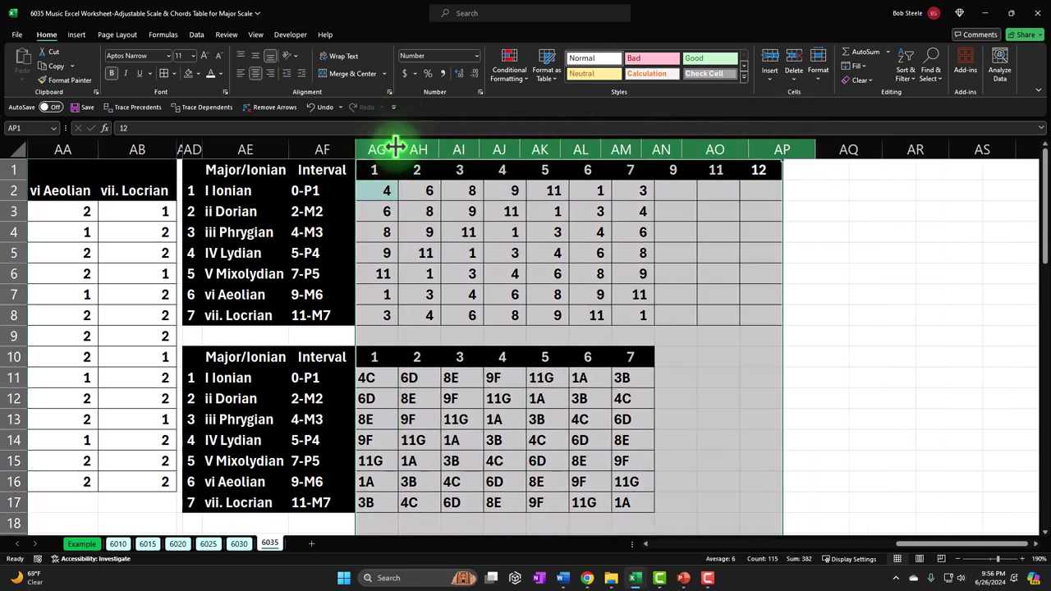
# Step: Enter =AH2, +AJ2 and +AL2 in AN2:AP2 and change the last header to 13
pyautogui.click(672, 191)
pyautogui.write('=')
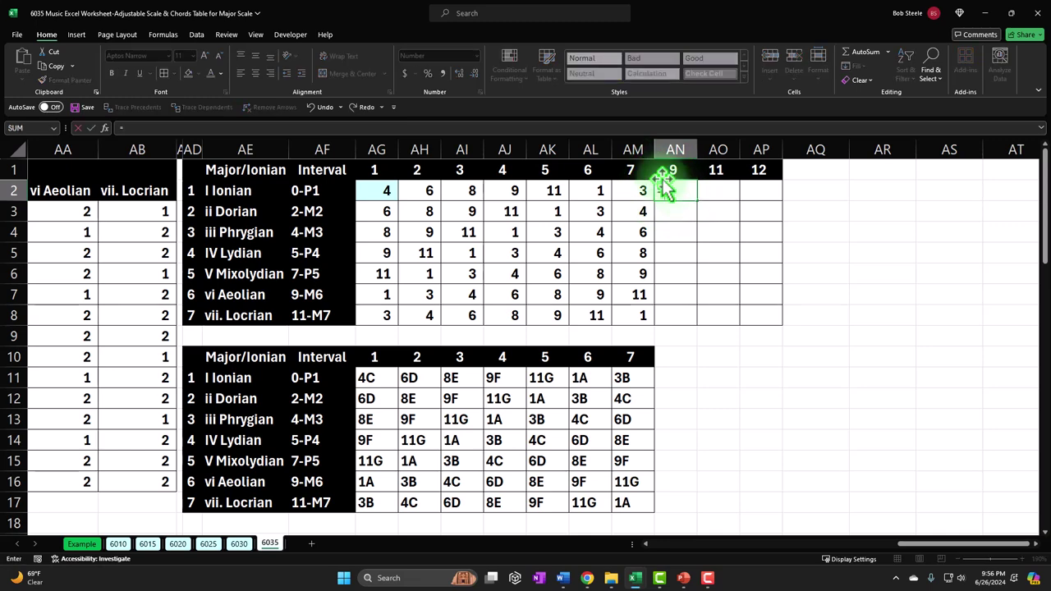
pyautogui.press('Left')
pyautogui.press('Left')
pyautogui.press('Left')
pyautogui.press('Tab')
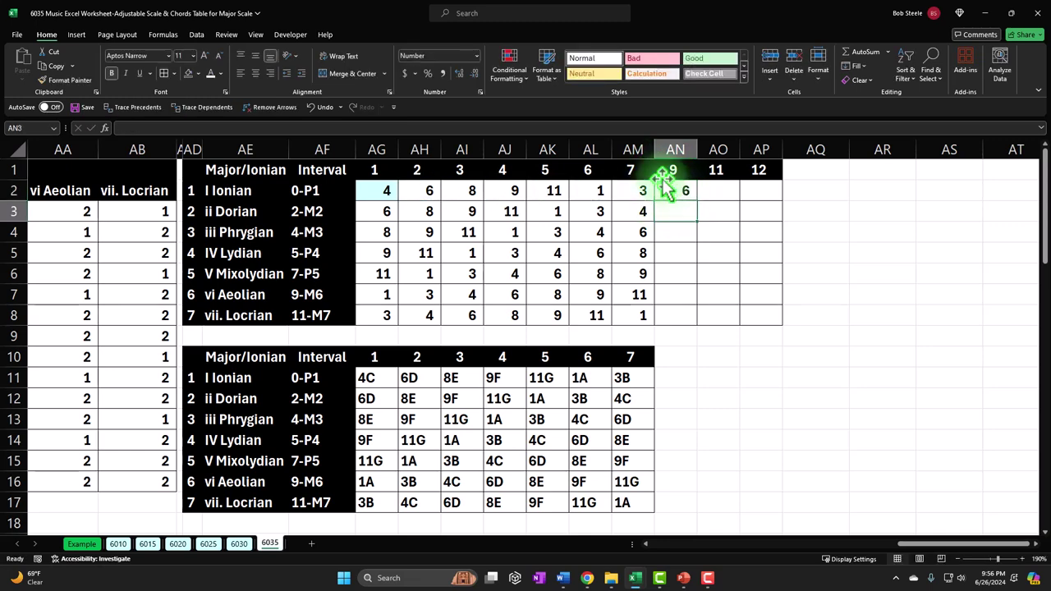
pyautogui.write('+AJ2')
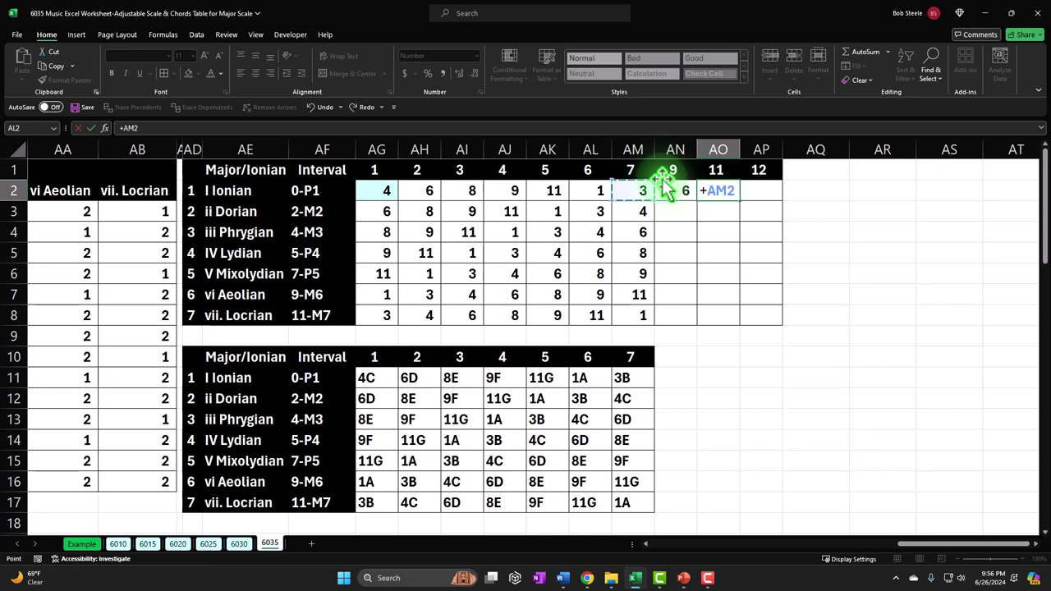
pyautogui.press('Tab')
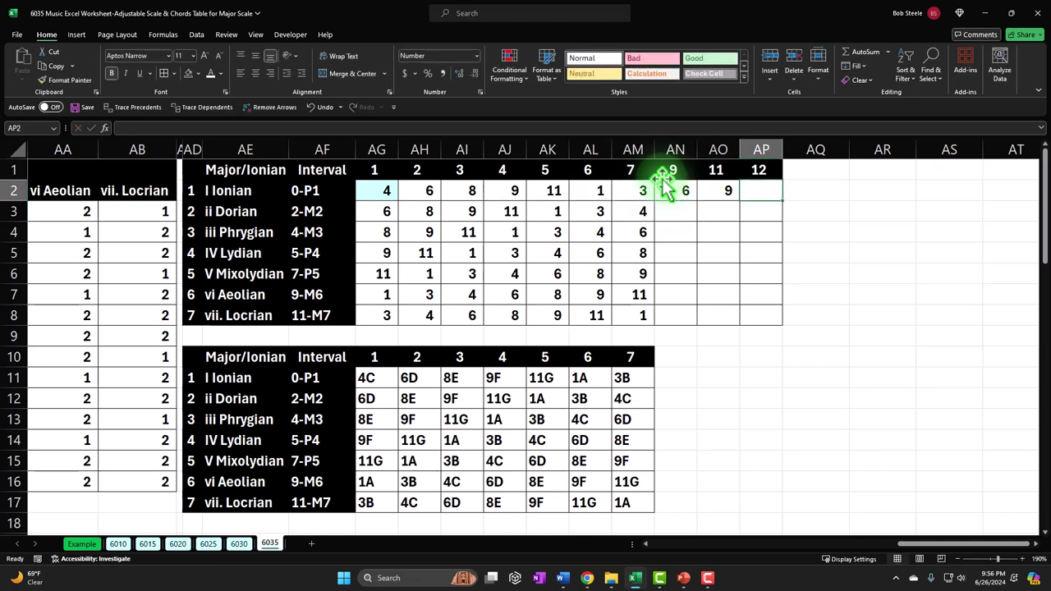
pyautogui.press('Up')
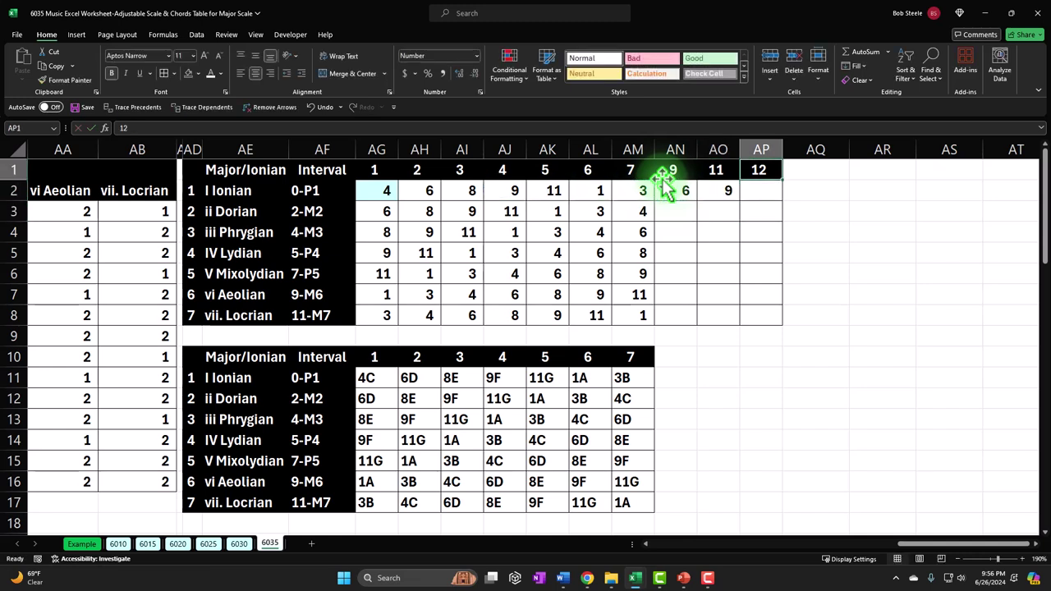
pyautogui.write('13')
pyautogui.press('Return')
pyautogui.press('Up')
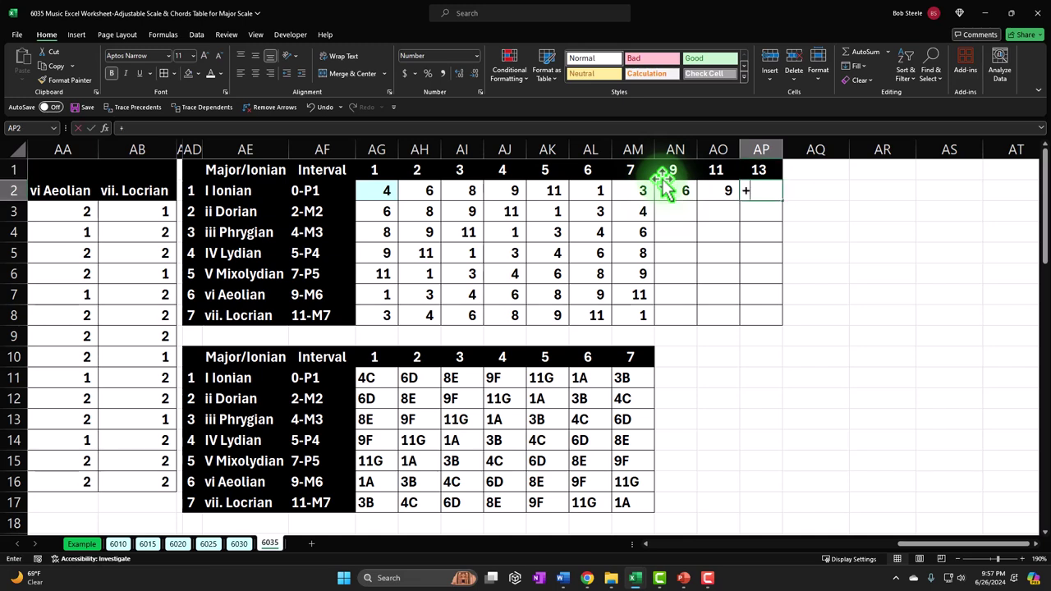
pyautogui.write('+')
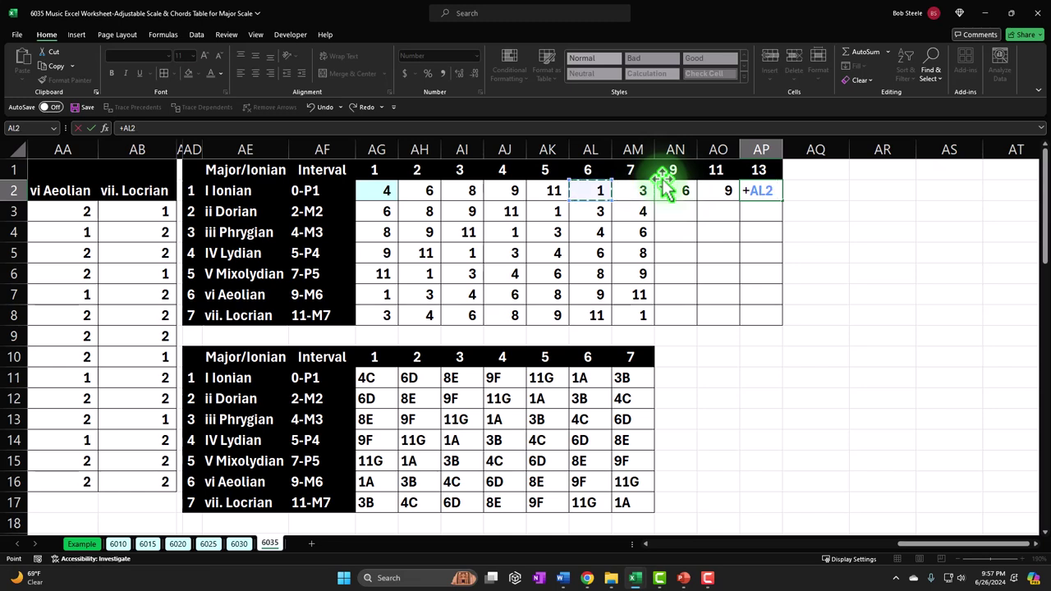
pyautogui.press('Return')
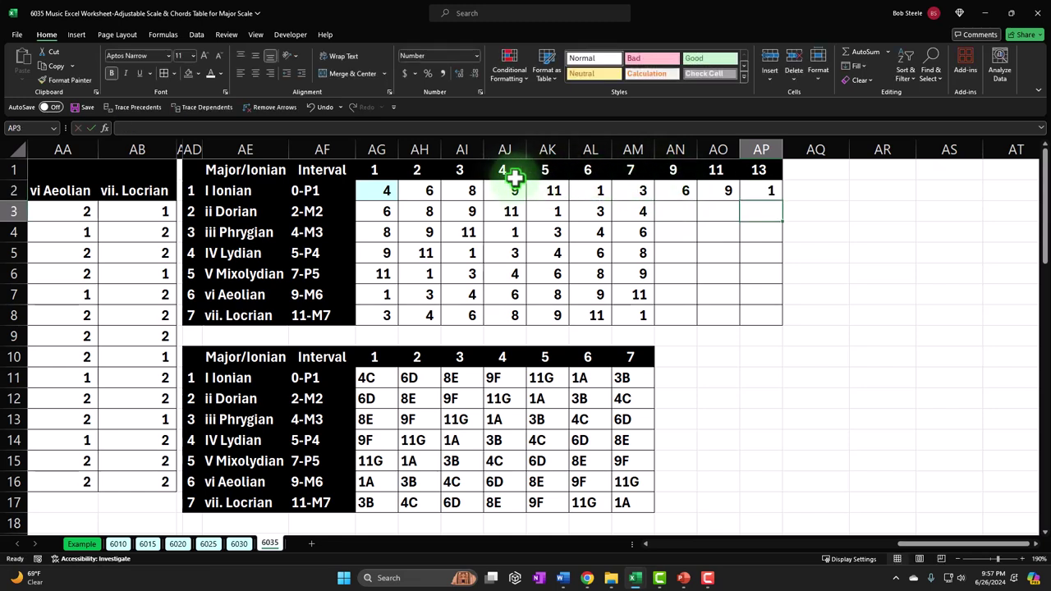
# Step: Fill the AN2:AP2 formulas down through the vii. Locrian row 8
pyautogui.click(644, 173)
pyautogui.press('Right')
pyautogui.press('Right')
pyautogui.press('Right')
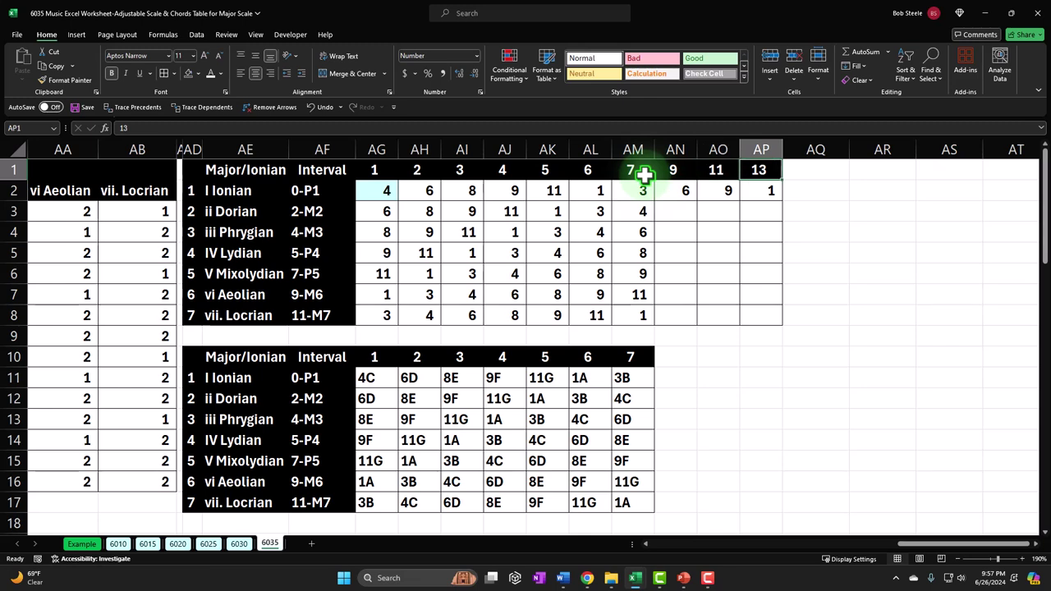
pyautogui.moveTo(679, 174); pyautogui.dragTo(748, 174)
pyautogui.click(426, 170)
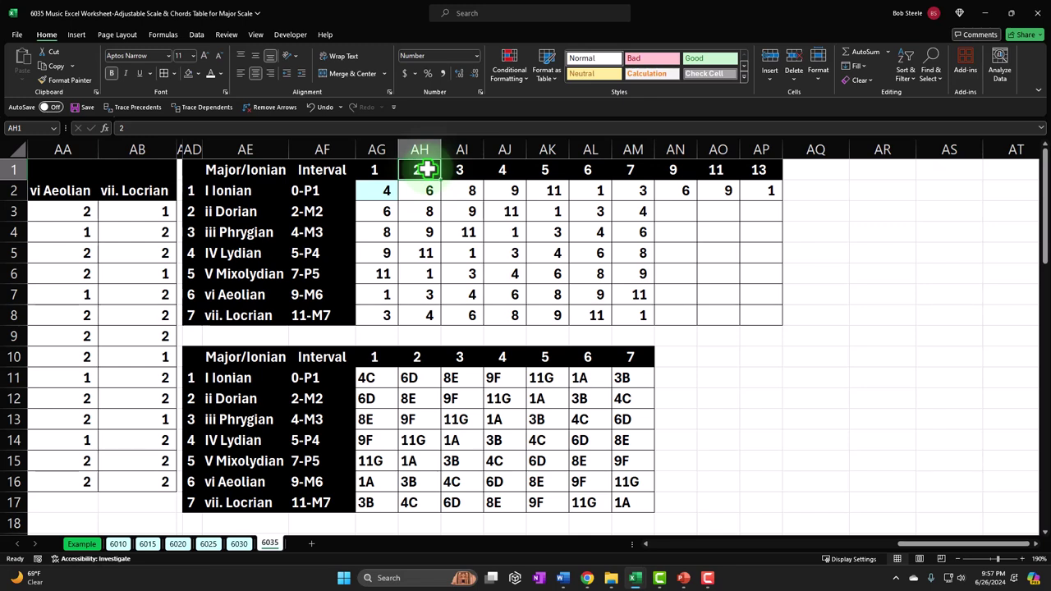
pyautogui.press('Right')
pyautogui.press('Right')
pyautogui.press('Right')
pyautogui.press('Right')
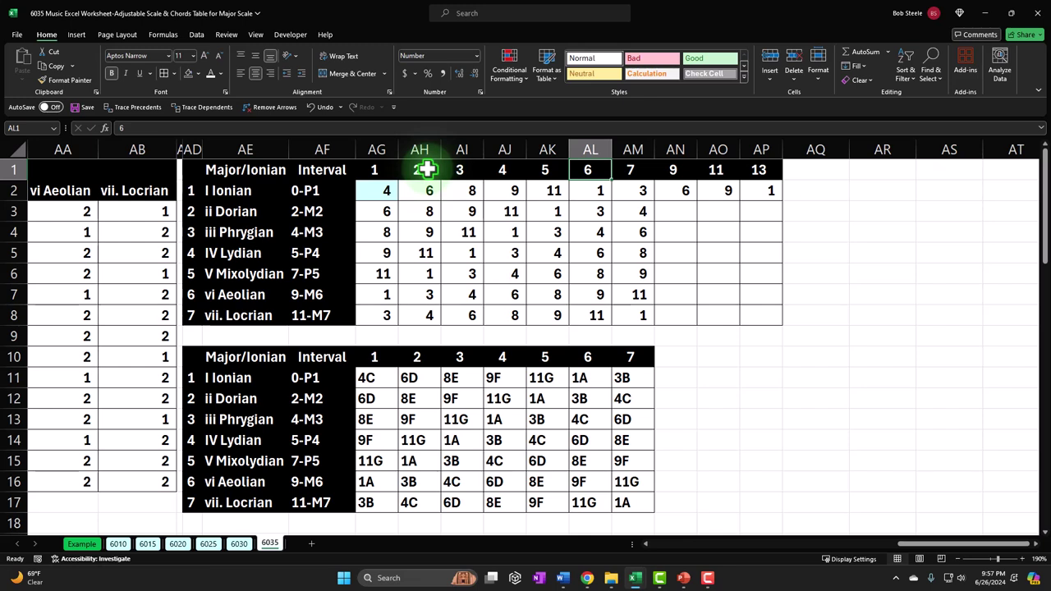
pyautogui.moveTo(676, 170); pyautogui.dragTo(768, 173)
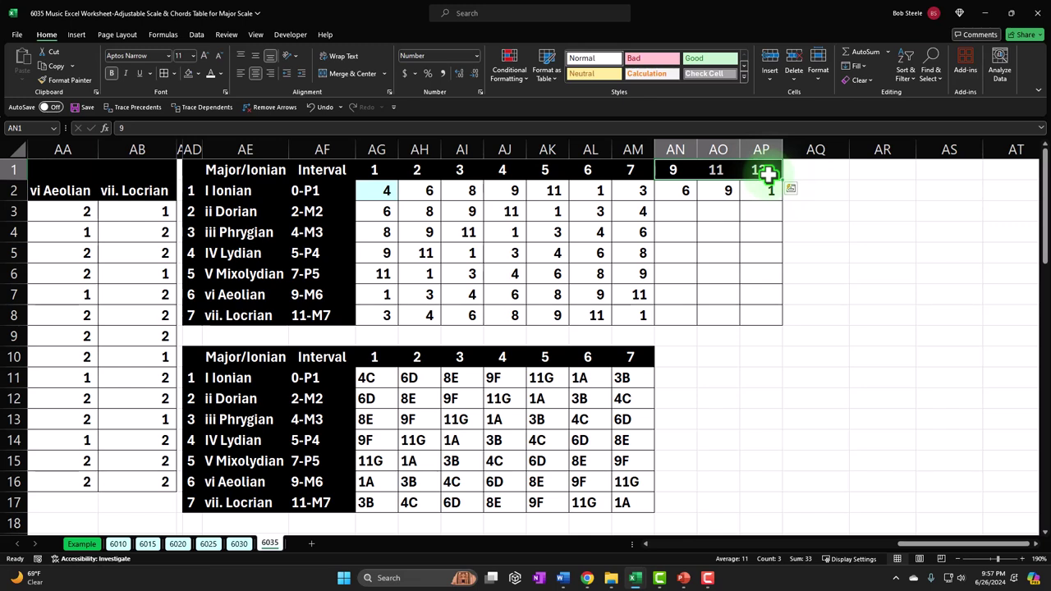
pyautogui.moveTo(687, 194); pyautogui.dragTo(783, 322)
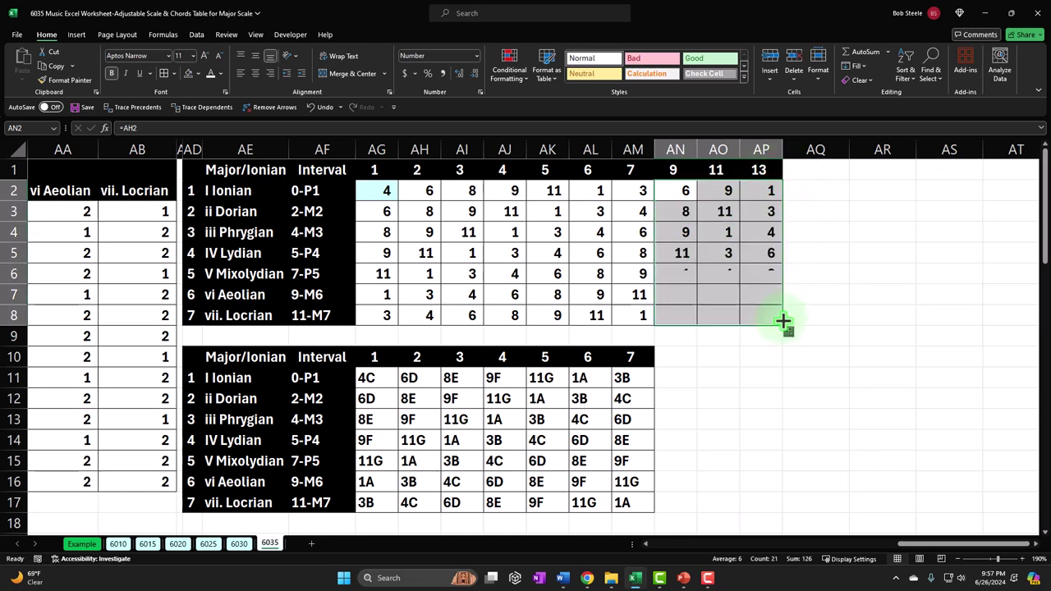
# Step: Extend the lower 7 header right and link AN10 to the upper 9 with =+AN1
pyautogui.click(648, 357)
pyautogui.moveTo(656, 367); pyautogui.dragTo(772, 364)
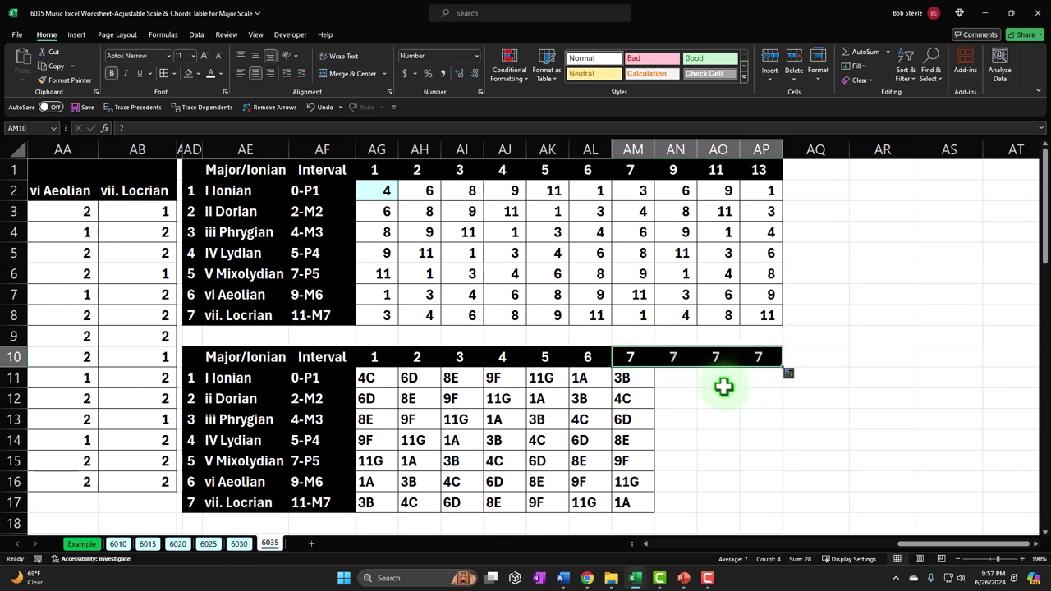
pyautogui.click(681, 357)
pyautogui.write('7')
pyautogui.press('BackSpace')
pyautogui.write('+AN1')
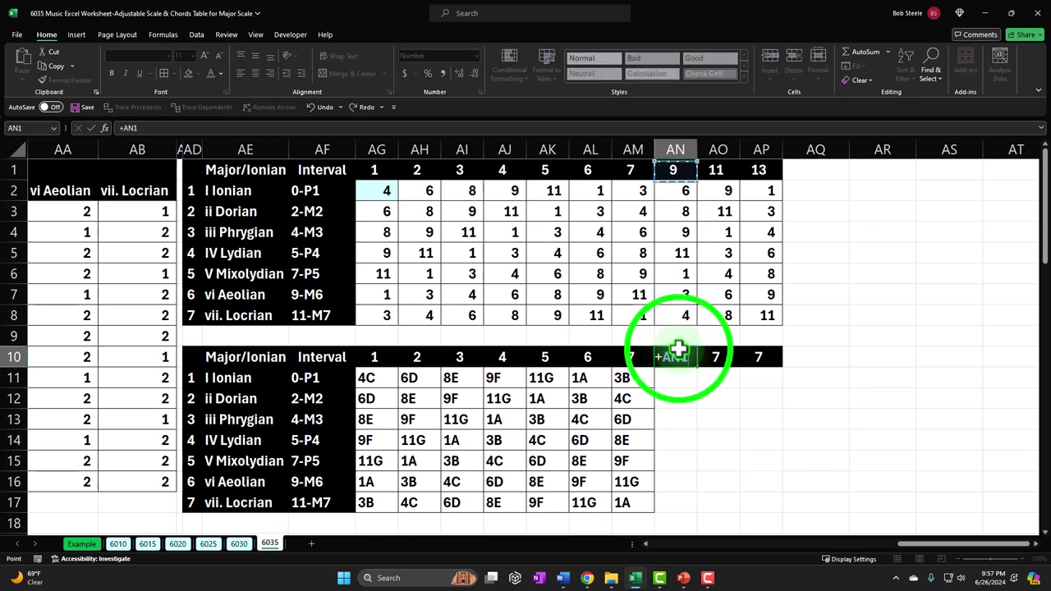
# Step: Copy the linked header to 11 and 13, and fill the note names through AP17
pyautogui.click(679, 352)
pyautogui.moveTo(698, 367); pyautogui.dragTo(765, 359)
pyautogui.moveTo(639, 382); pyautogui.dragTo(768, 507)
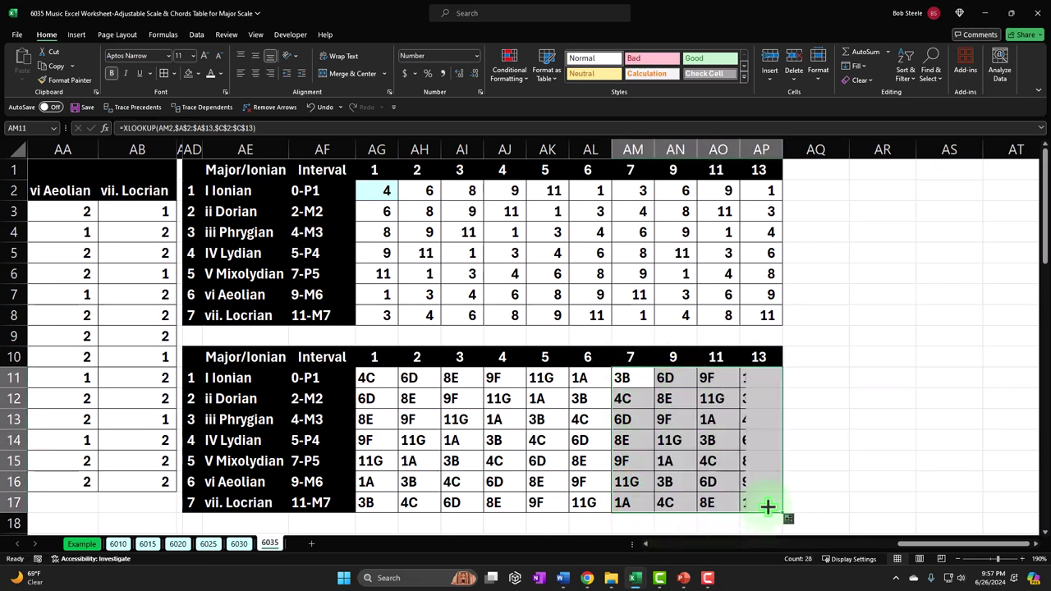
pyautogui.click(713, 457)
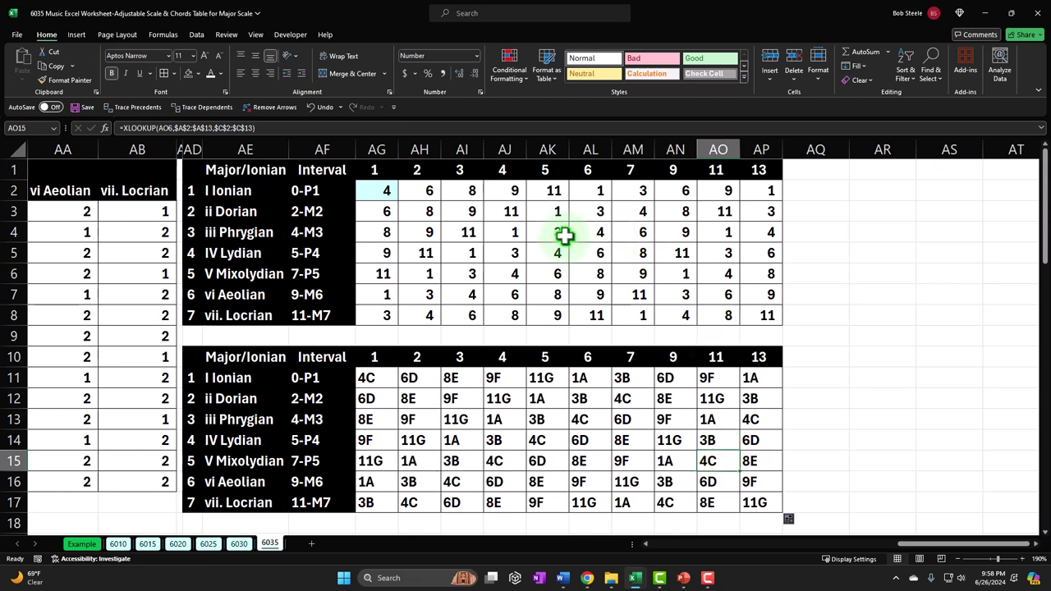
# Step: Make the upper table's 2 header text yellow
pyautogui.click(417, 169)
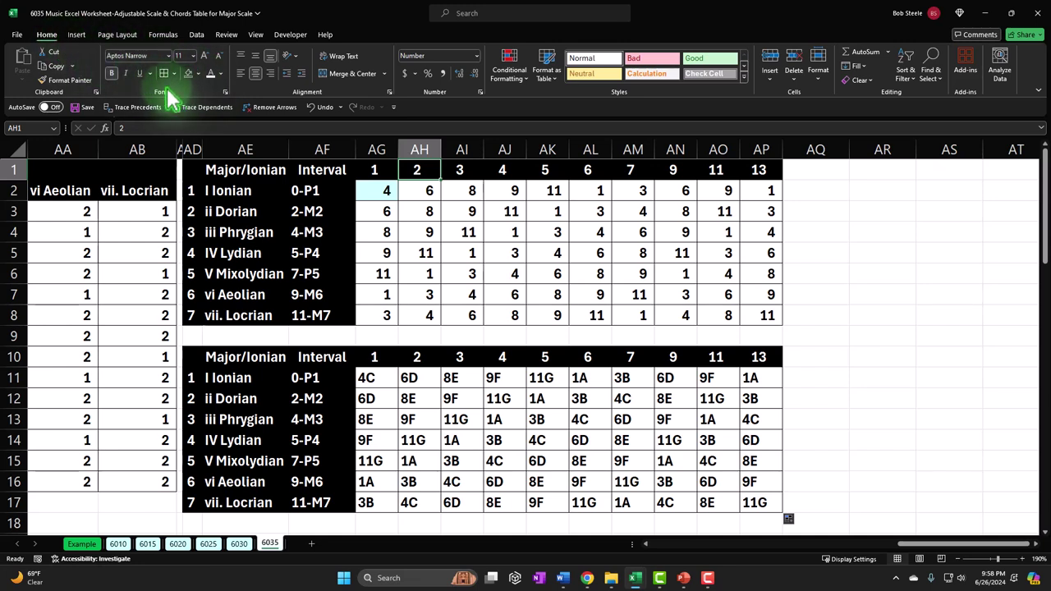
pyautogui.click(220, 73)
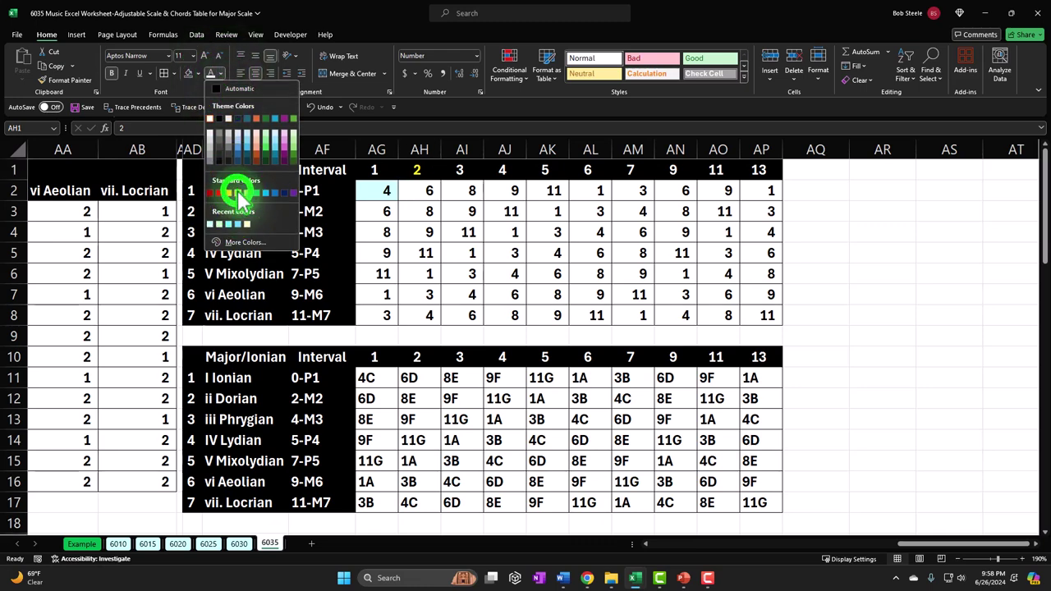
pyautogui.click(237, 193)
pyautogui.click(674, 170)
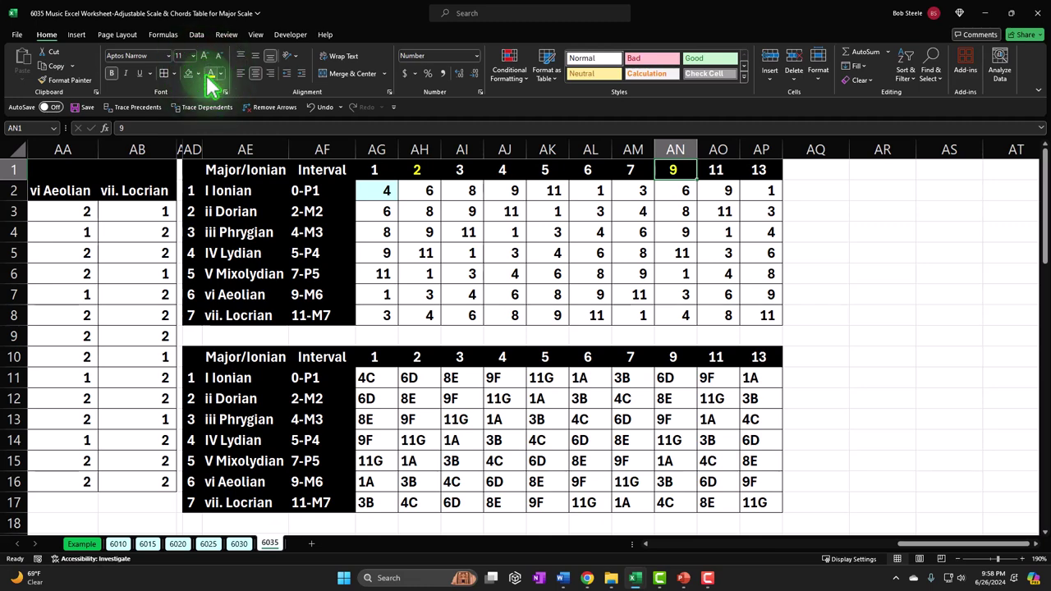
# Step: Colour the 4 and 11 headers green
pyautogui.click(503, 169)
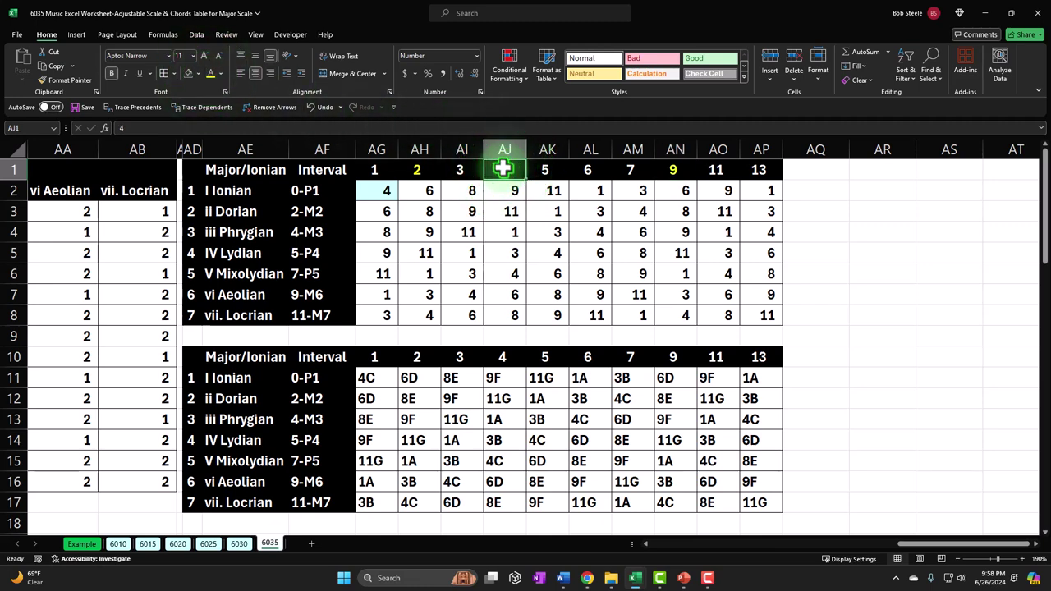
pyautogui.click(219, 73)
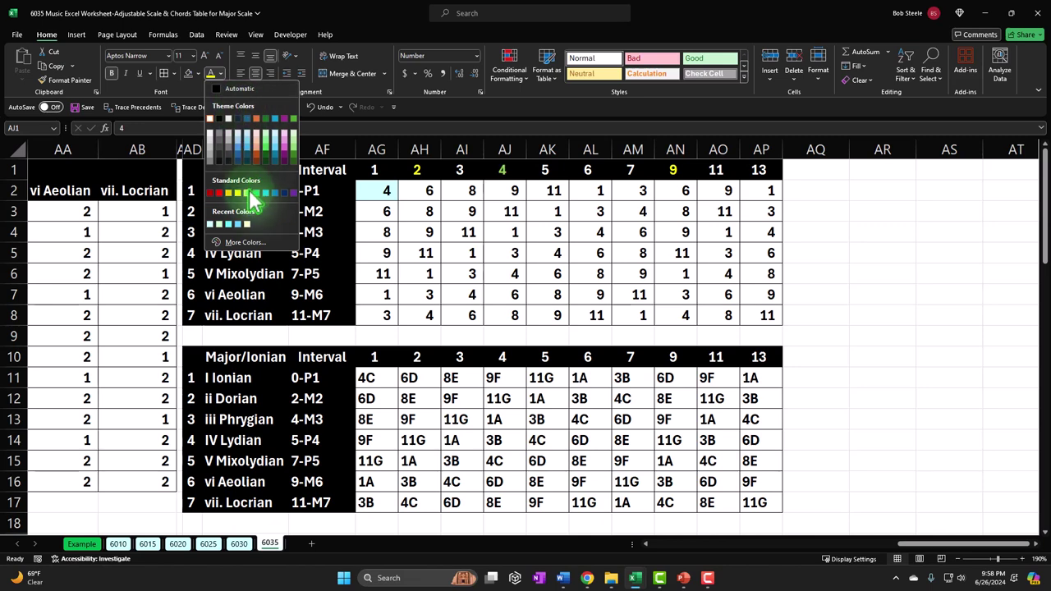
pyautogui.click(256, 194)
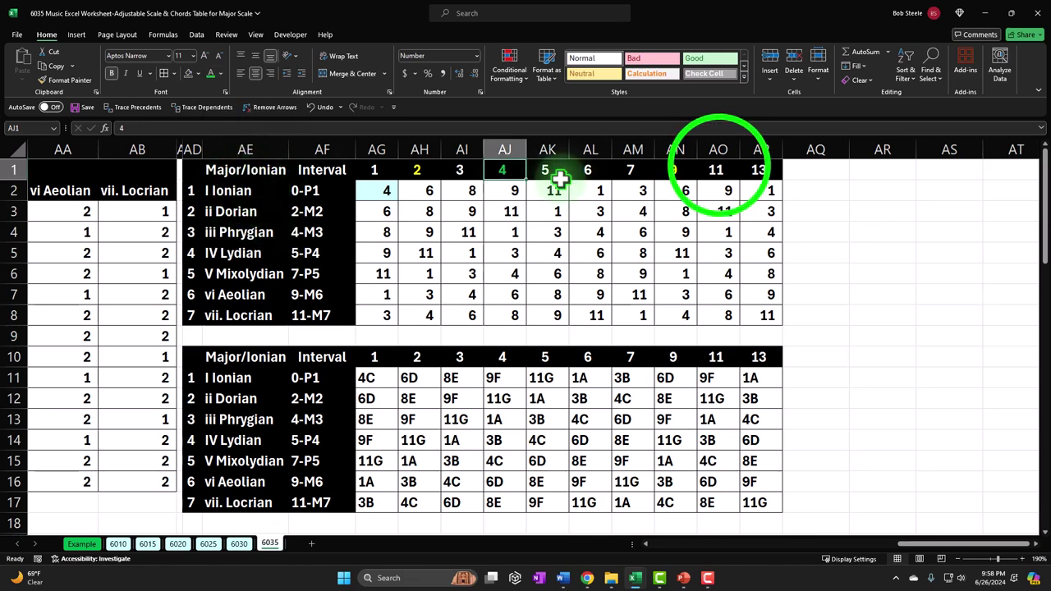
pyautogui.click(719, 165)
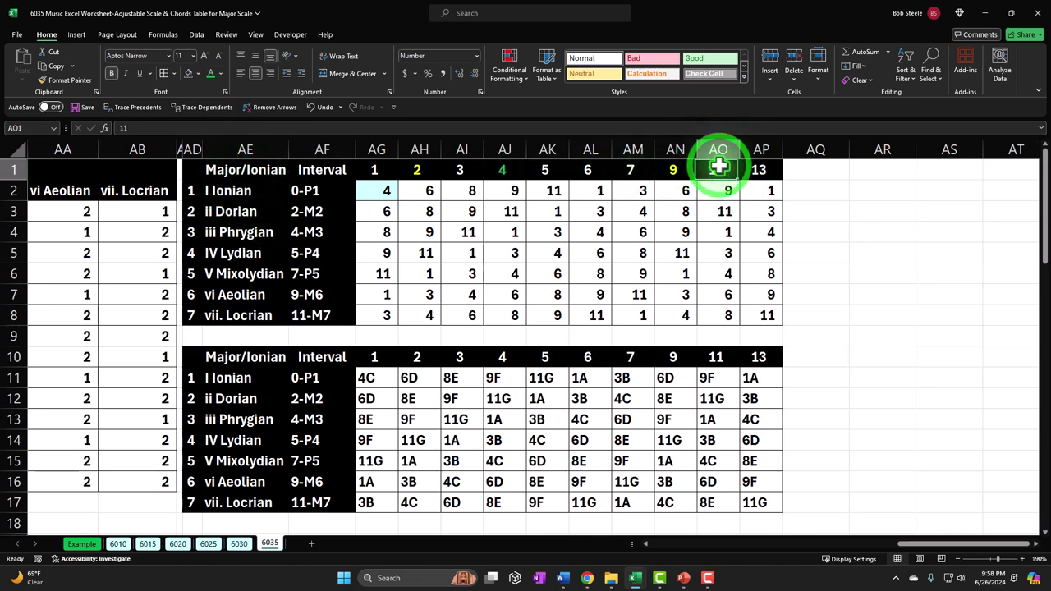
pyautogui.click(211, 74)
# Step: Colour the 6 and 13 headers blue
pyautogui.click(592, 171)
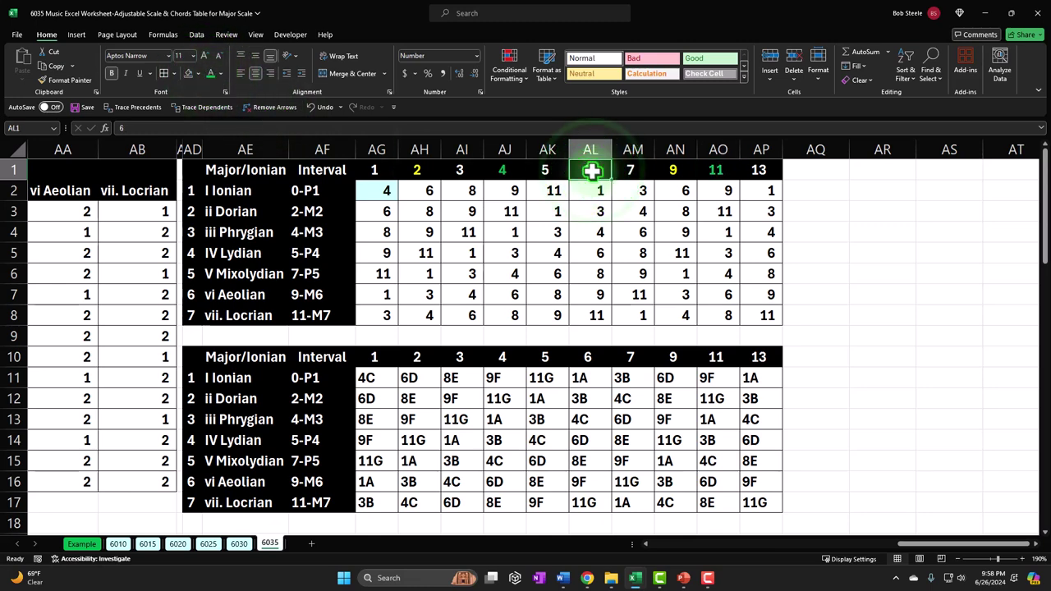
pyautogui.click(220, 74)
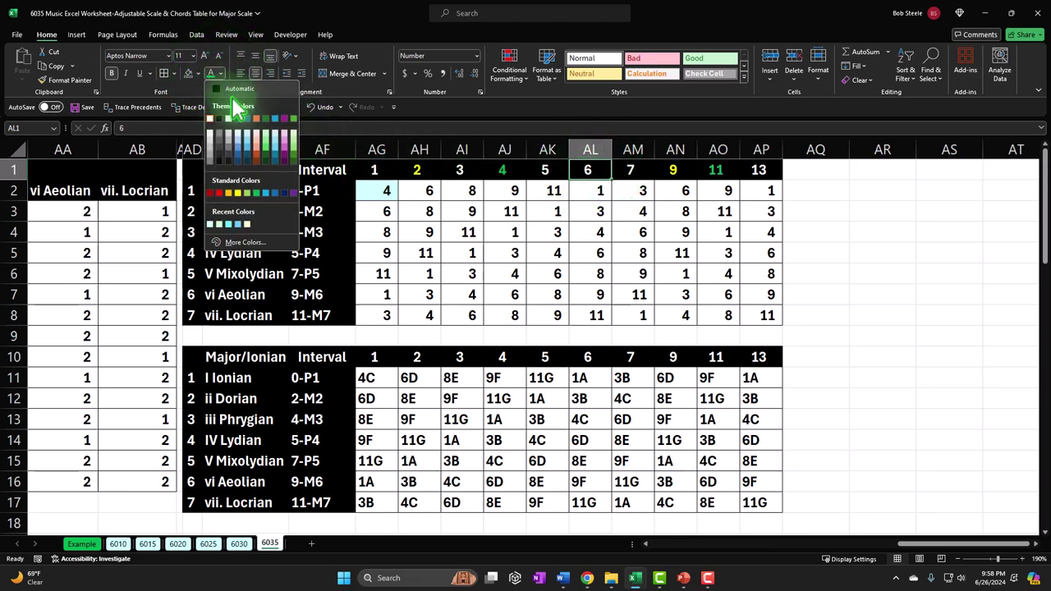
pyautogui.click(263, 194)
pyautogui.click(752, 170)
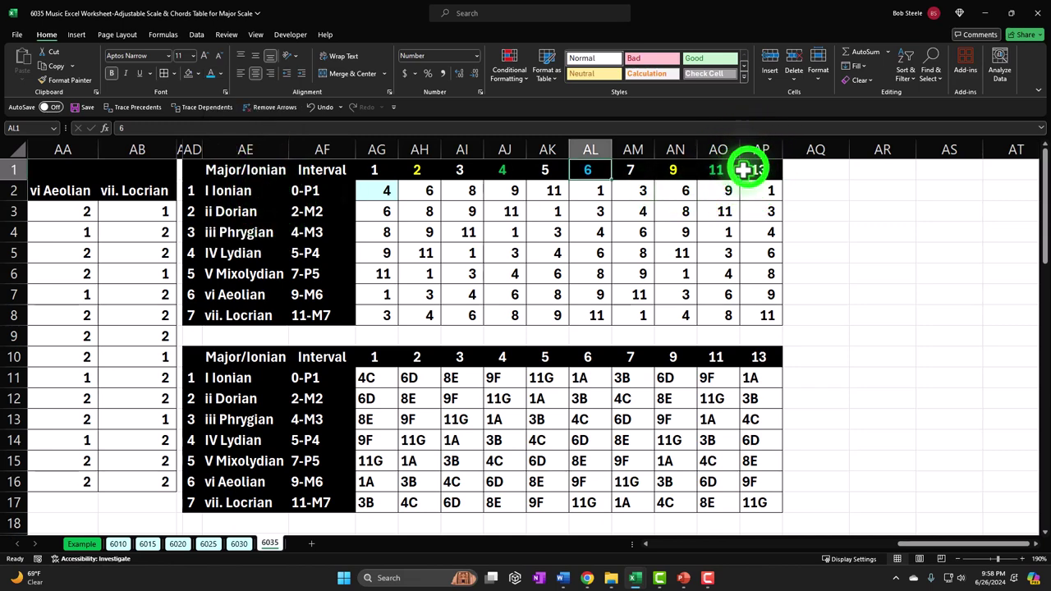
pyautogui.click(211, 73)
pyautogui.click(515, 255)
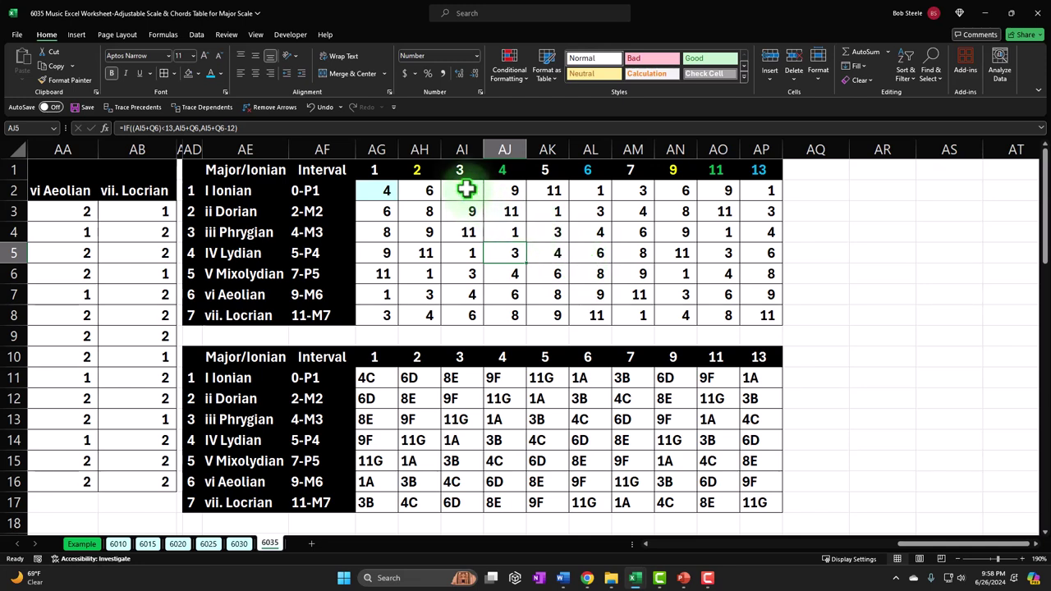
# Step: Check the AH2, AJ2 and AL2 formulas, then undo an accidental hide of the interval 3 column
pyautogui.click(430, 187)
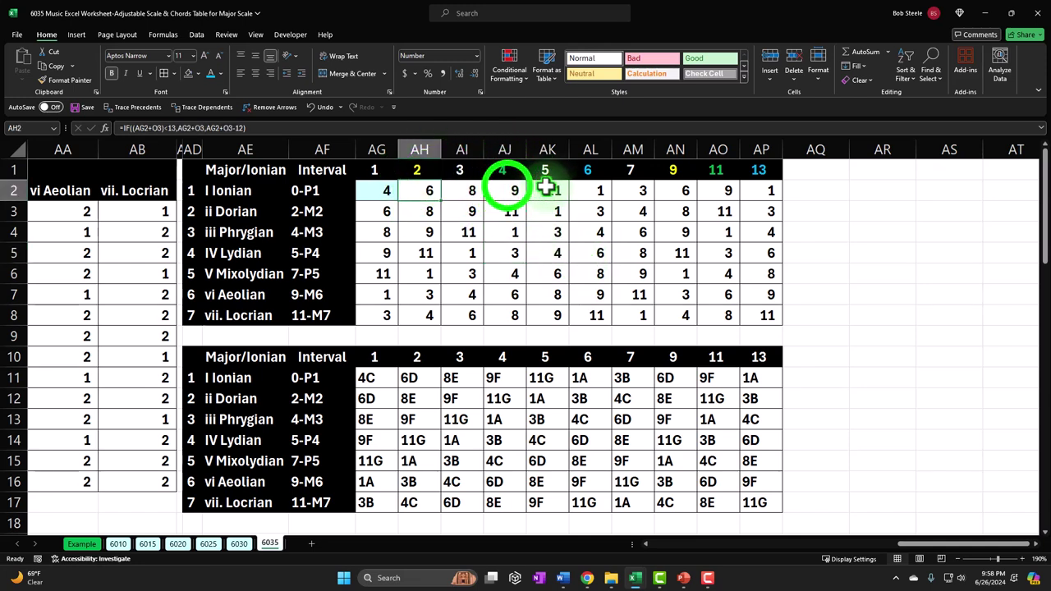
pyautogui.click(505, 187)
pyautogui.click(591, 190)
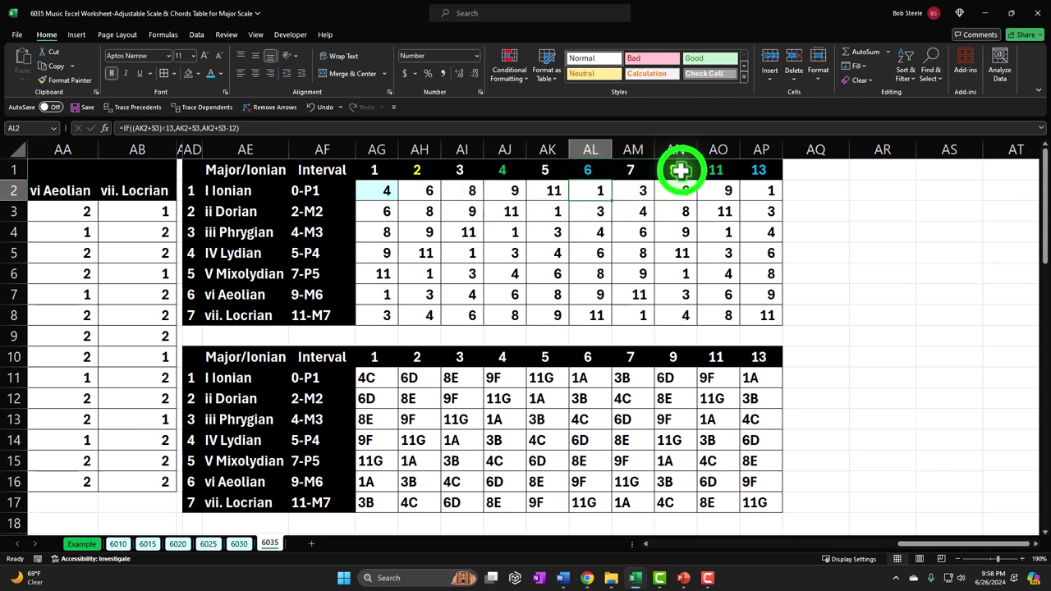
pyautogui.moveTo(681, 170); pyautogui.dragTo(745, 170)
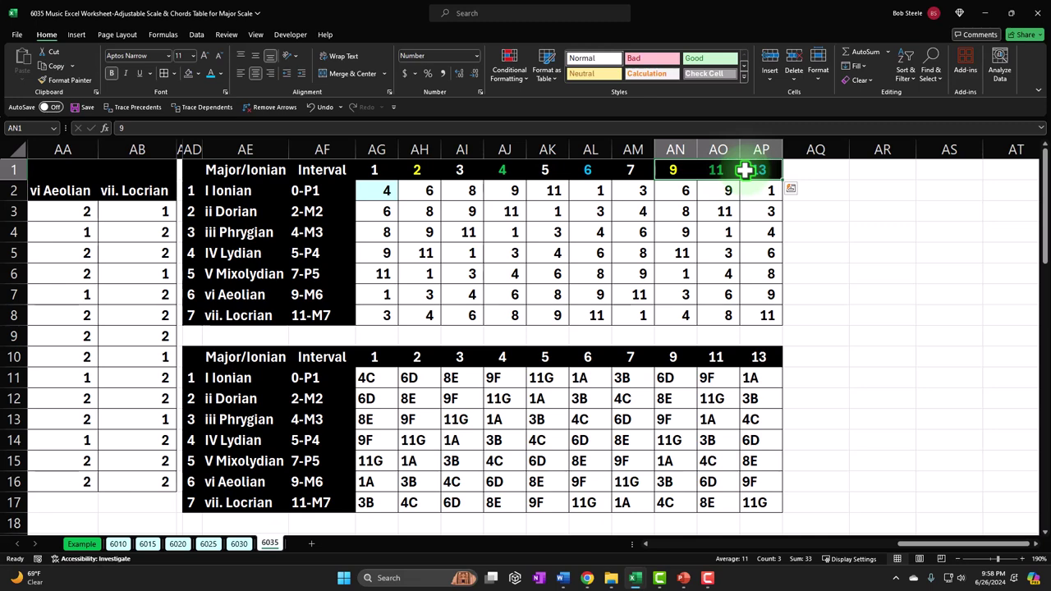
pyautogui.click(464, 148)
pyautogui.rightClick(465, 206)
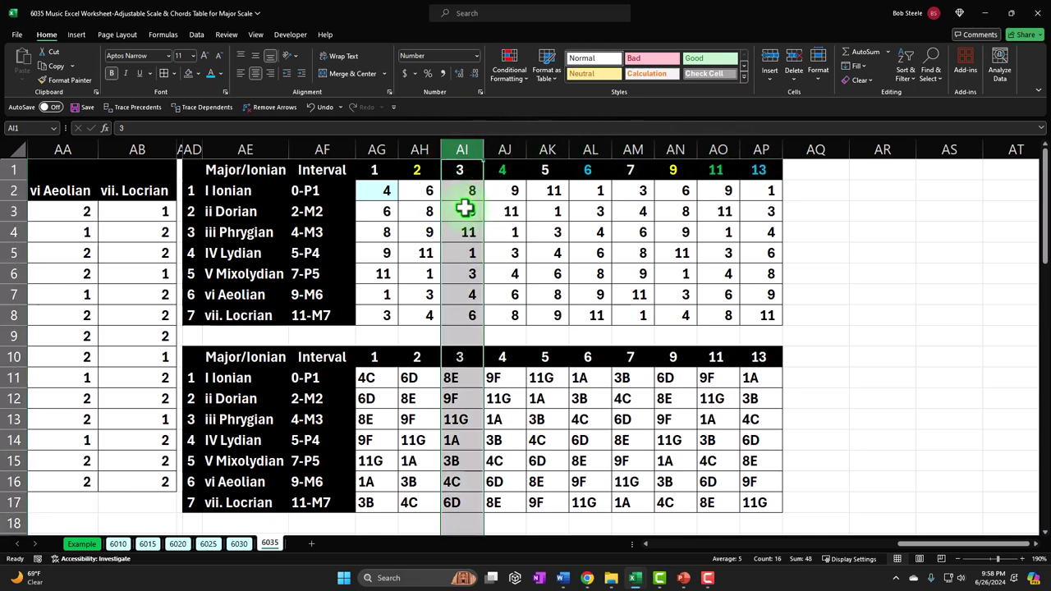
pyautogui.click(497, 394)
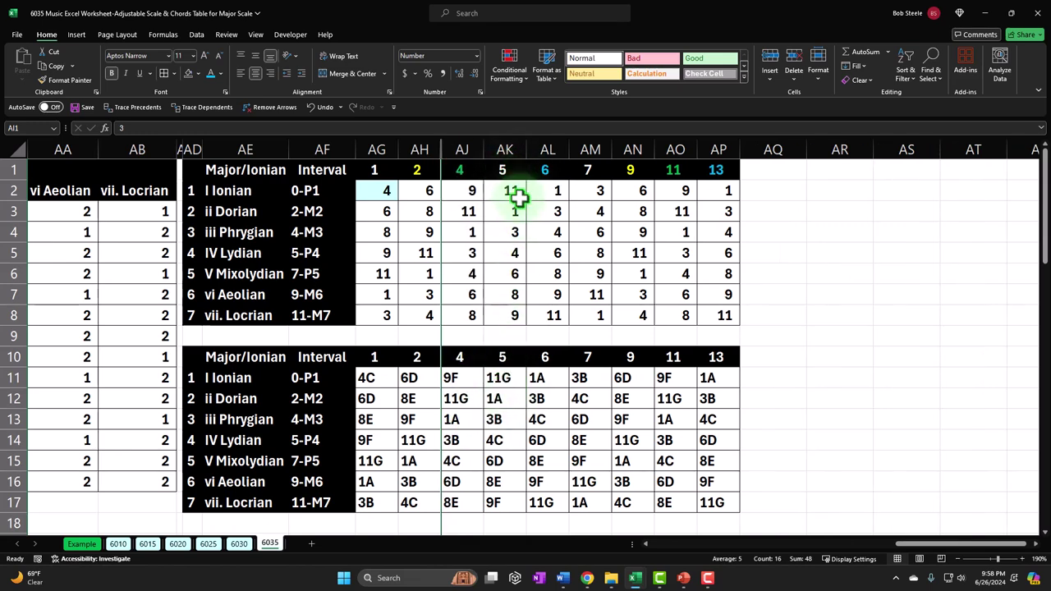
pyautogui.hotkey('ctrl', 'z')
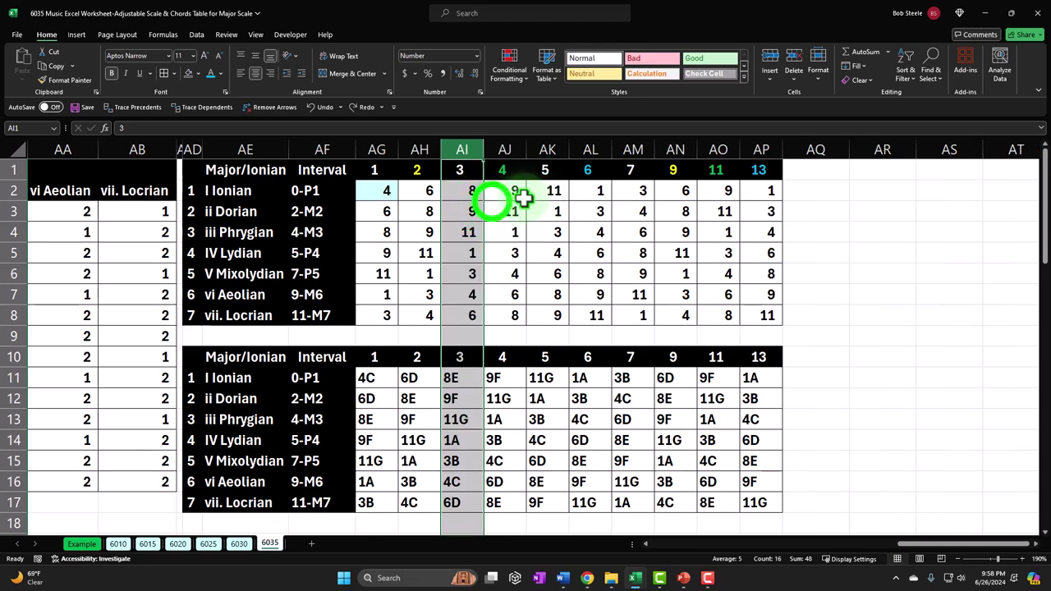
pyautogui.click(511, 211)
# Step: Hide the interval 2, 4 and 6 columns AH, AJ and AL
pyautogui.click(428, 148)
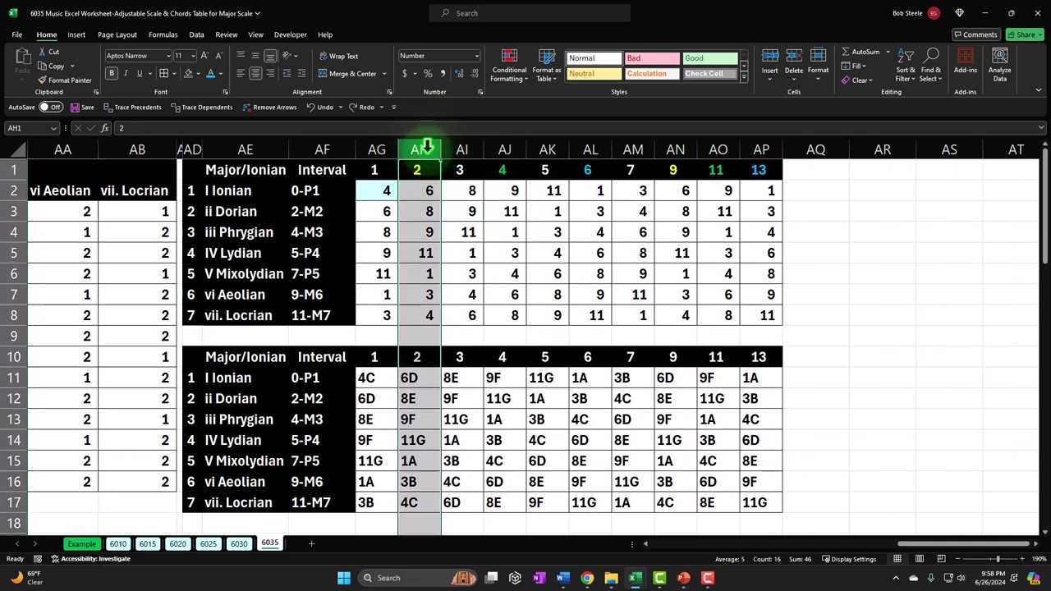
pyautogui.rightClick(420, 211)
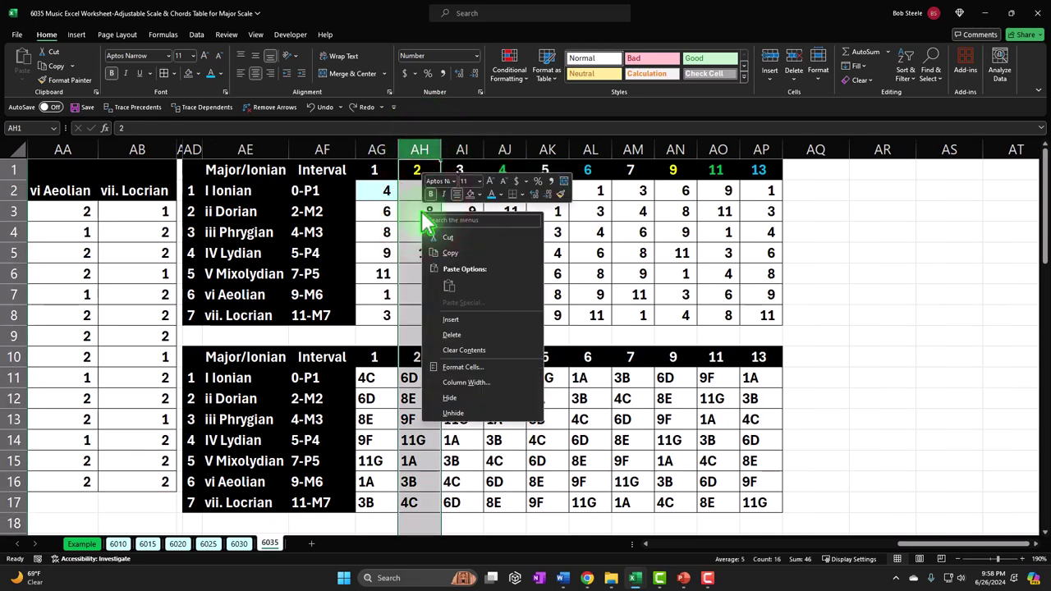
pyautogui.click(464, 398)
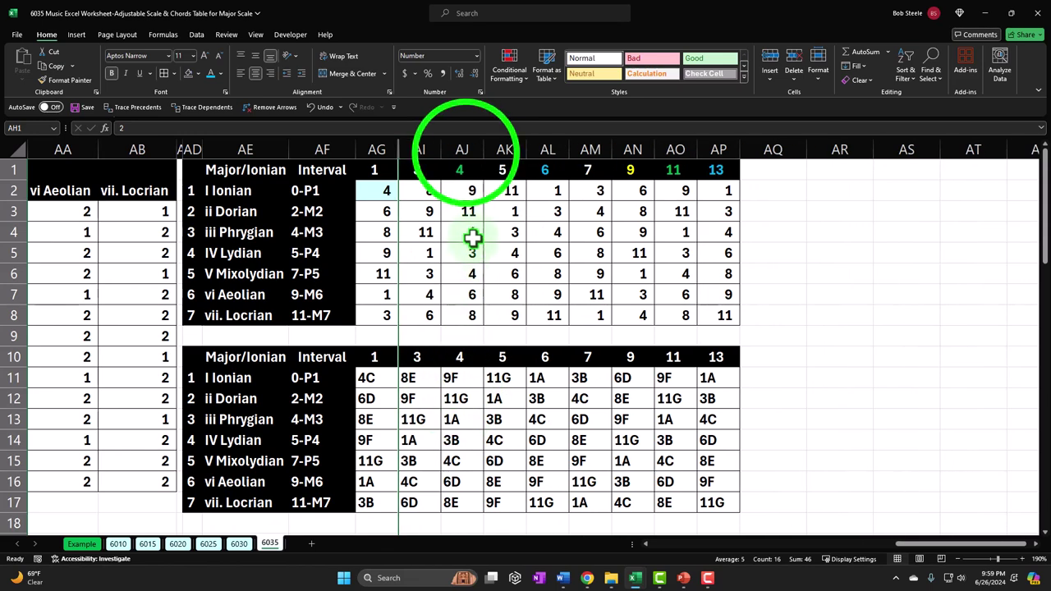
pyautogui.click(465, 150)
pyautogui.rightClick(465, 211)
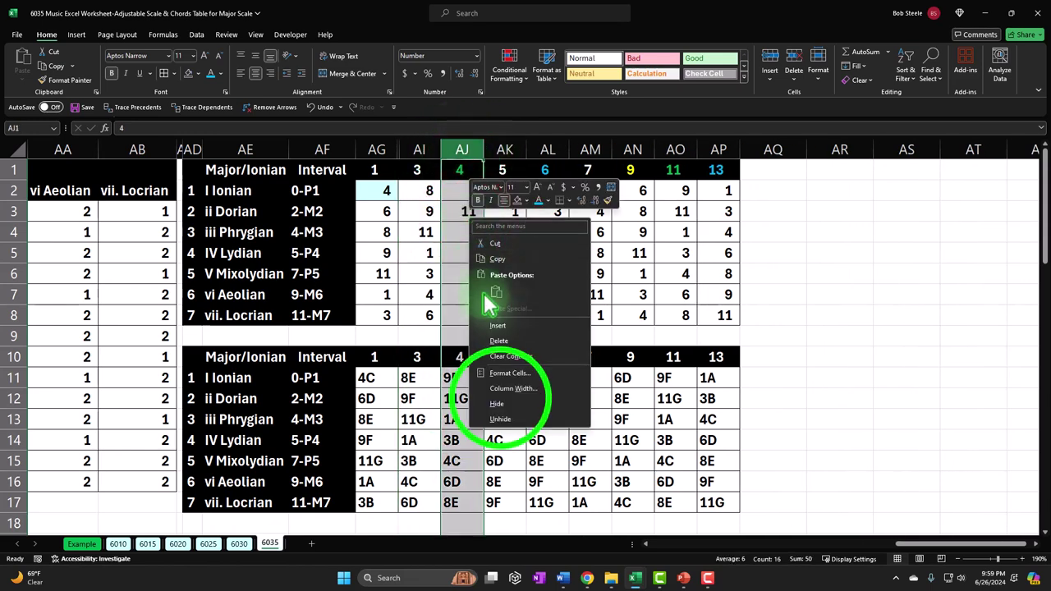
pyautogui.click(501, 403)
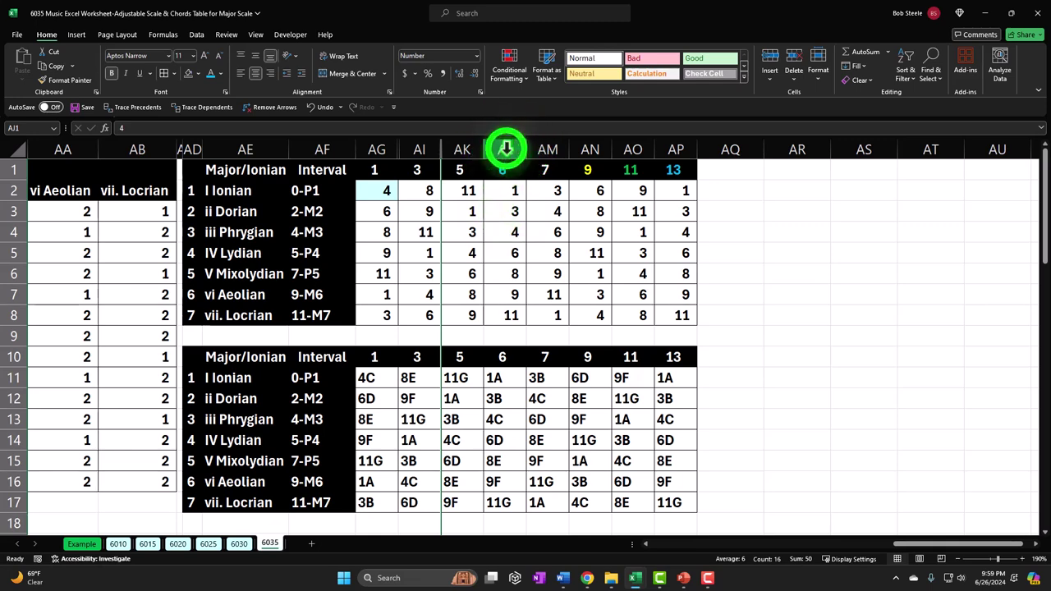
pyautogui.click(506, 150)
pyautogui.rightClick(505, 211)
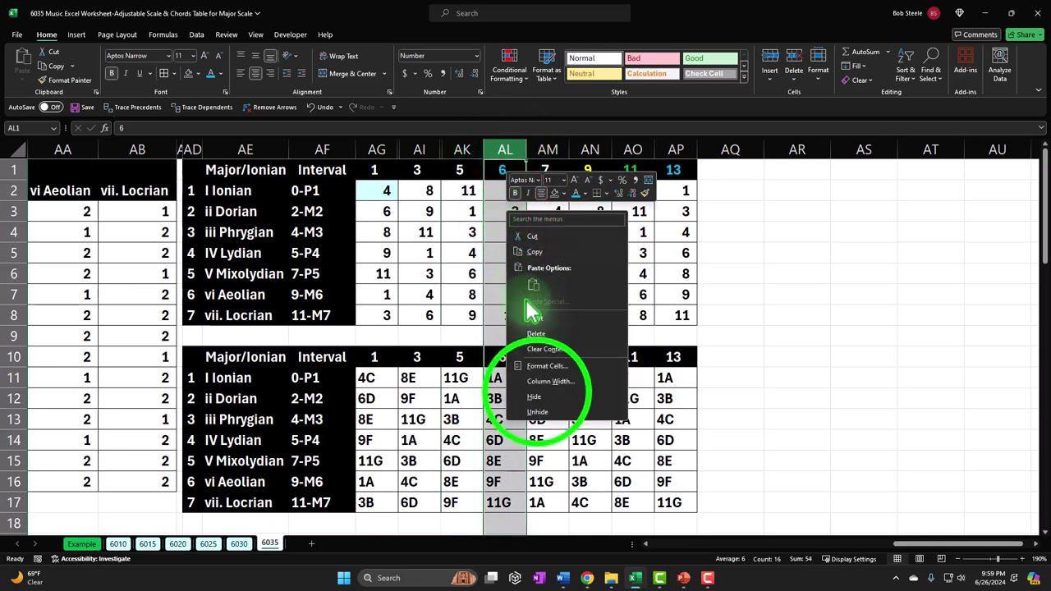
pyautogui.click(538, 397)
pyautogui.click(535, 400)
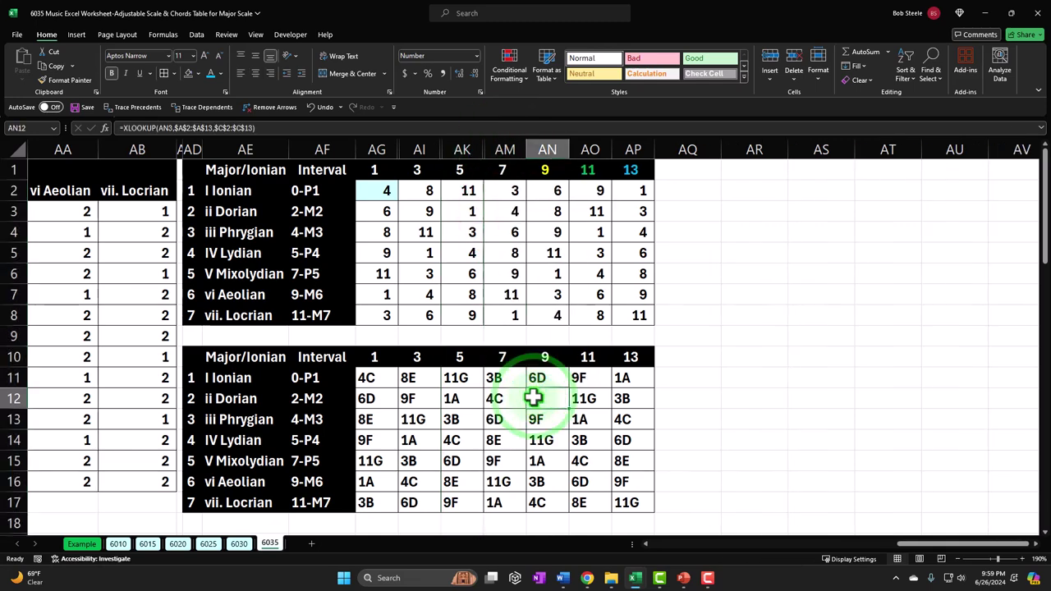
pyautogui.scroll(-2, 431, 408)
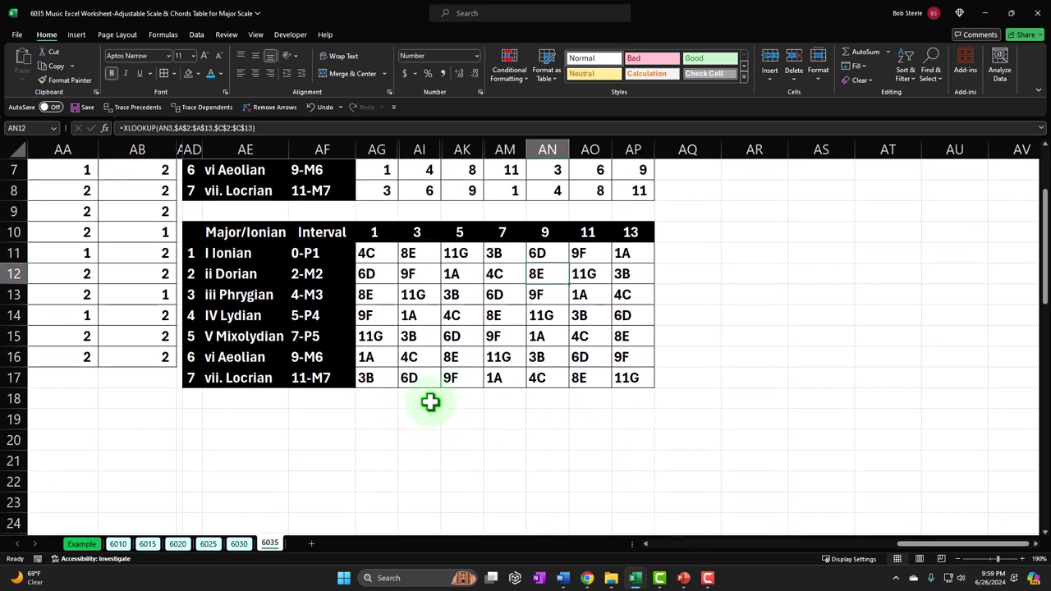
pyautogui.scroll(-1, 430, 402)
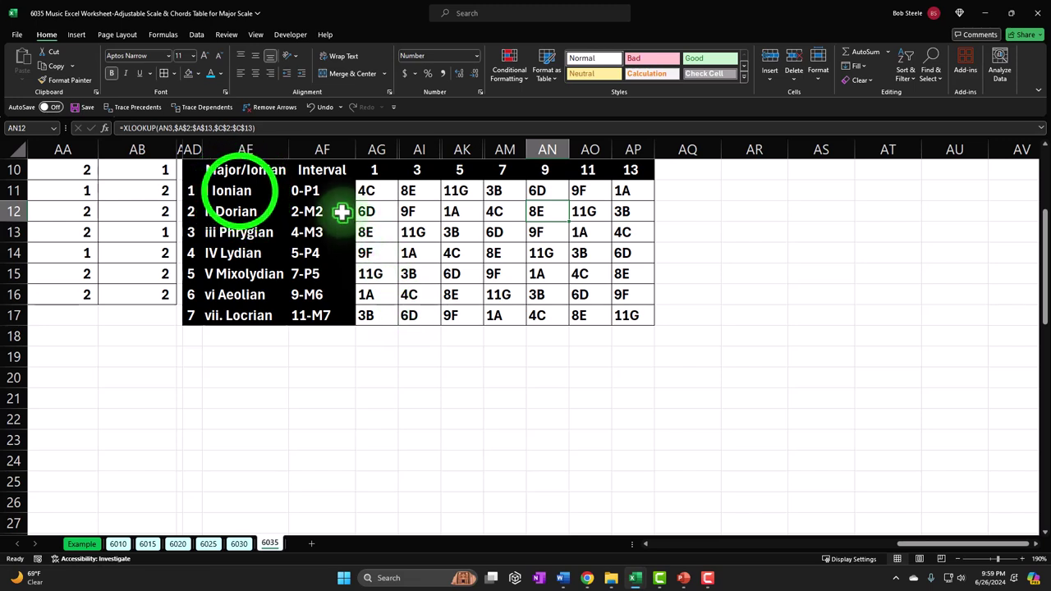
pyautogui.click(238, 190)
pyautogui.press('Right')
pyautogui.press('Right')
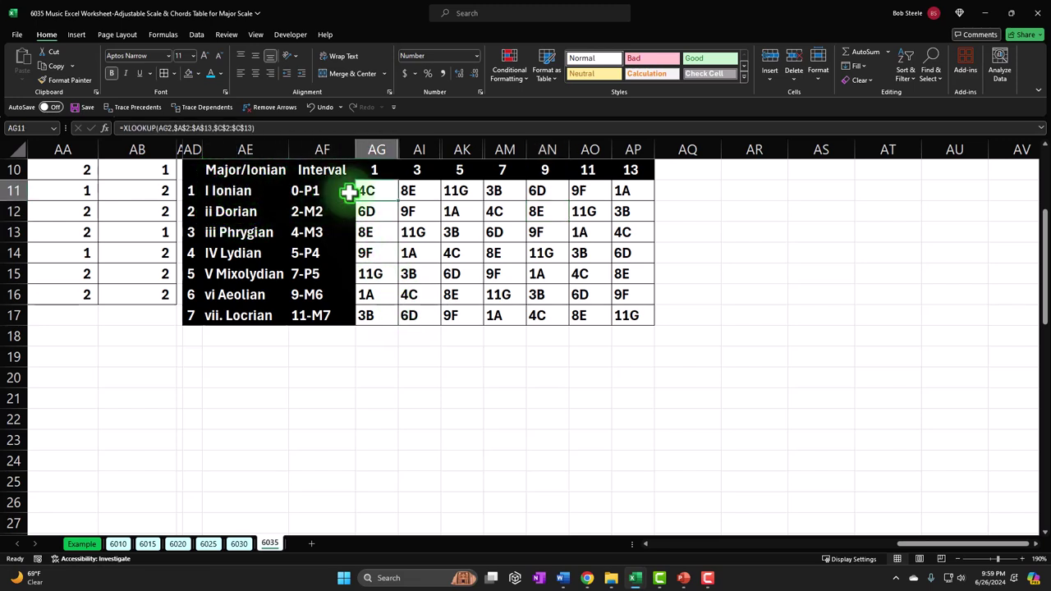
pyautogui.press('Right')
pyautogui.press('Right')
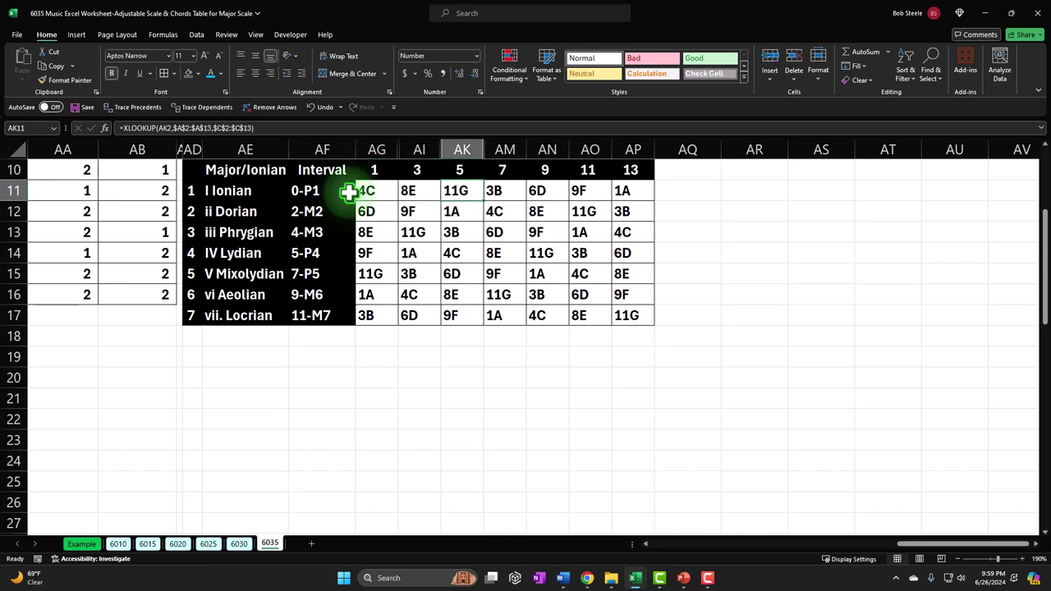
pyautogui.press('Right')
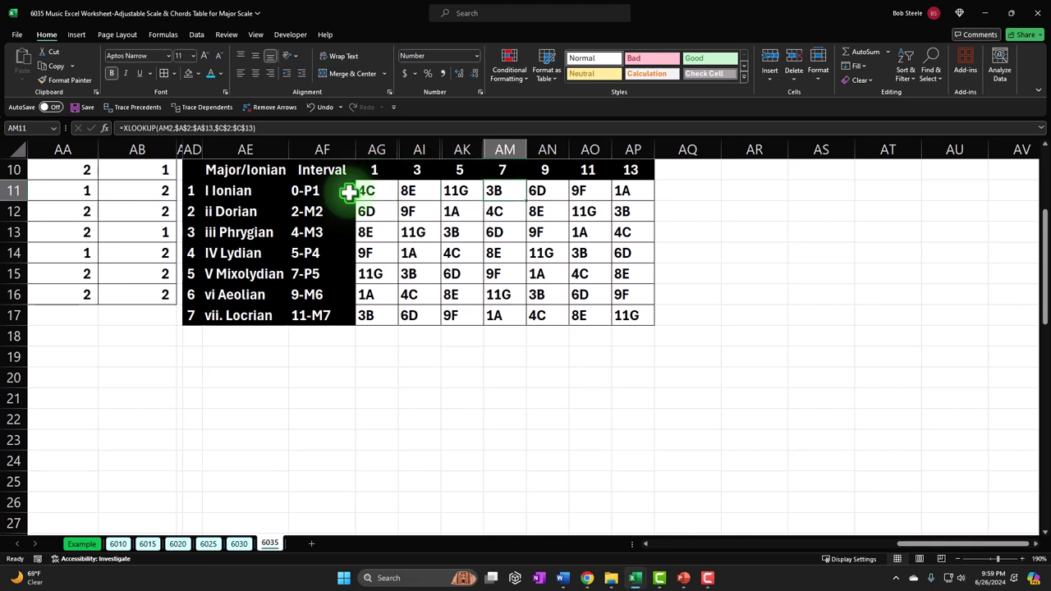
pyautogui.press('Right')
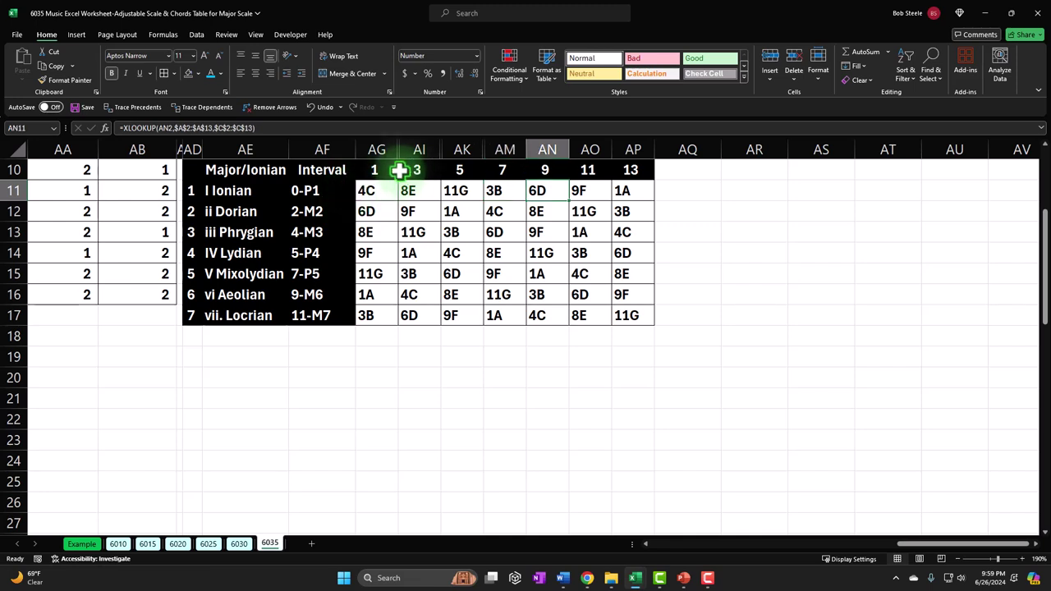
pyautogui.click(239, 190)
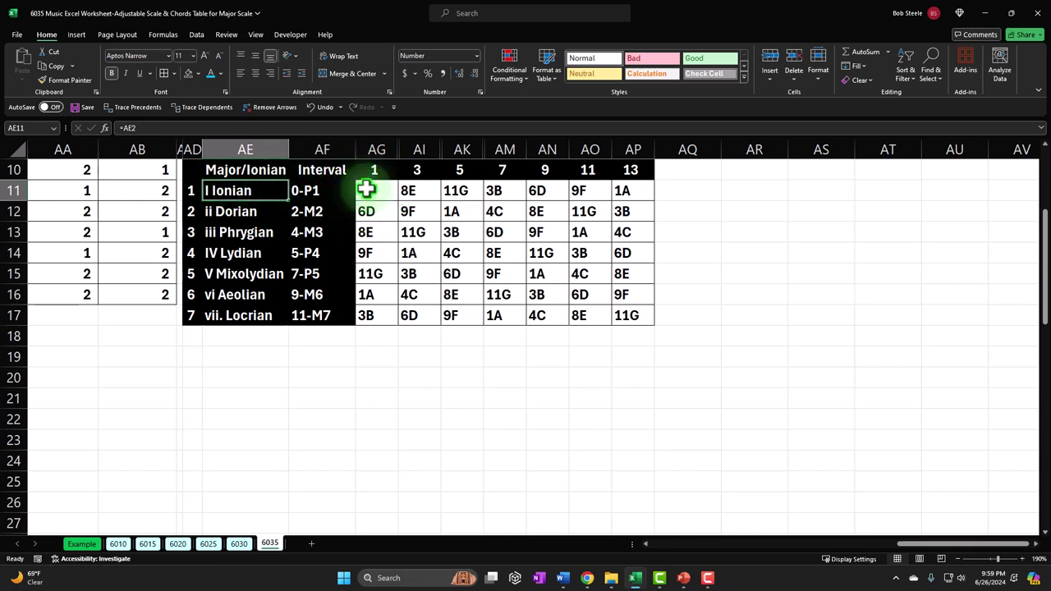
pyautogui.moveTo(368, 190); pyautogui.dragTo(446, 189)
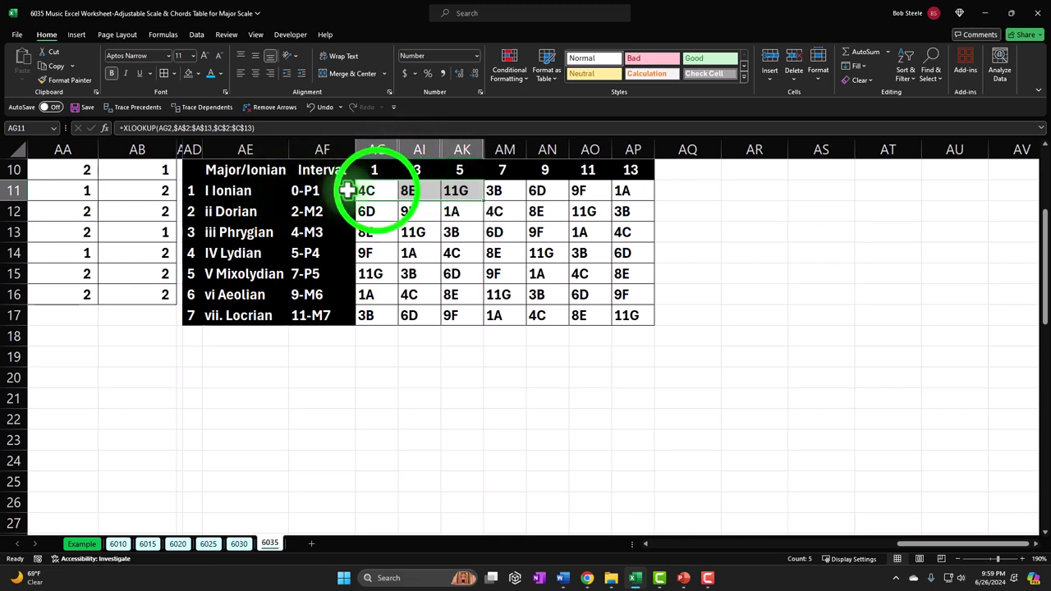
pyautogui.moveTo(369, 192); pyautogui.dragTo(638, 196)
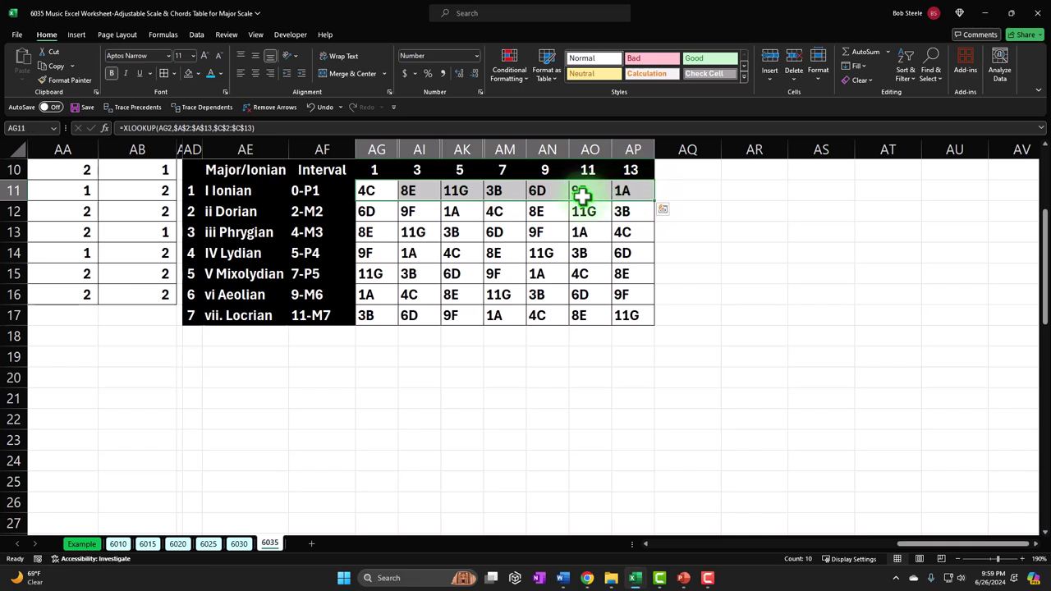
pyautogui.click(372, 211)
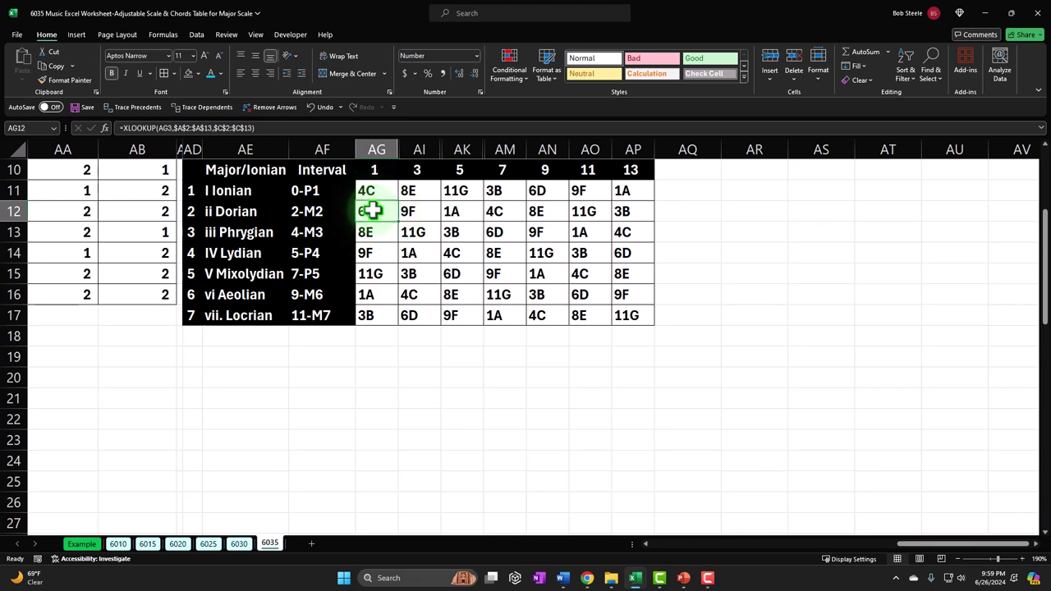
pyautogui.press('Right')
pyautogui.press('Right')
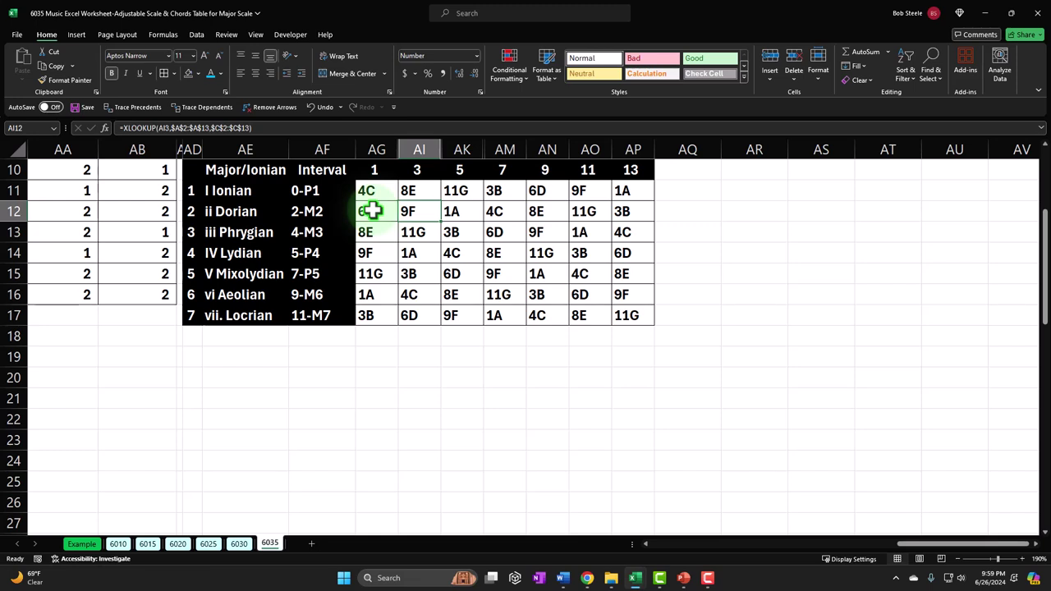
pyautogui.click(413, 211)
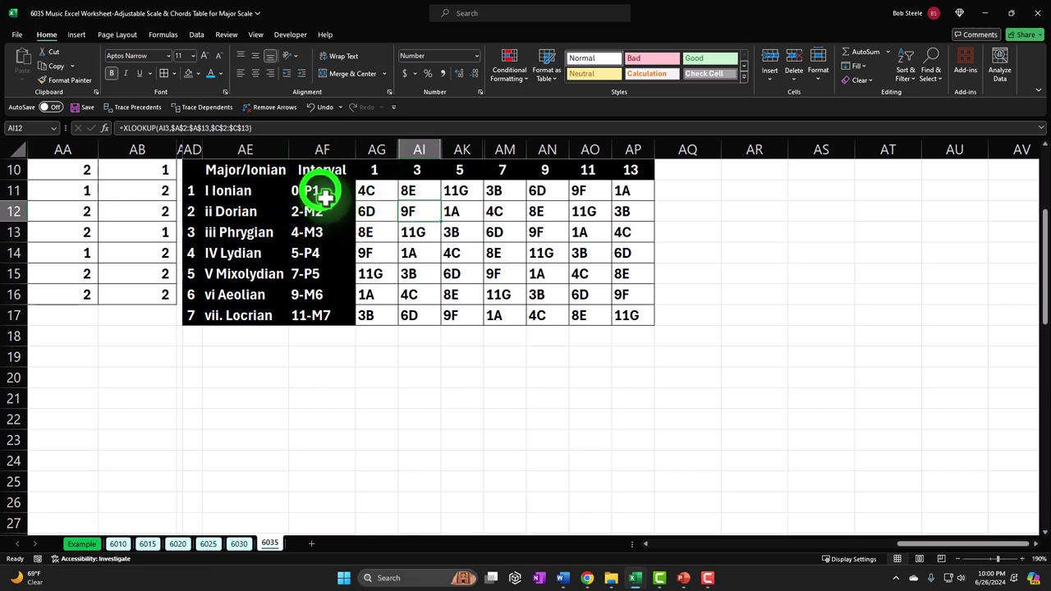
pyautogui.moveTo(328, 189); pyautogui.dragTo(322, 309)
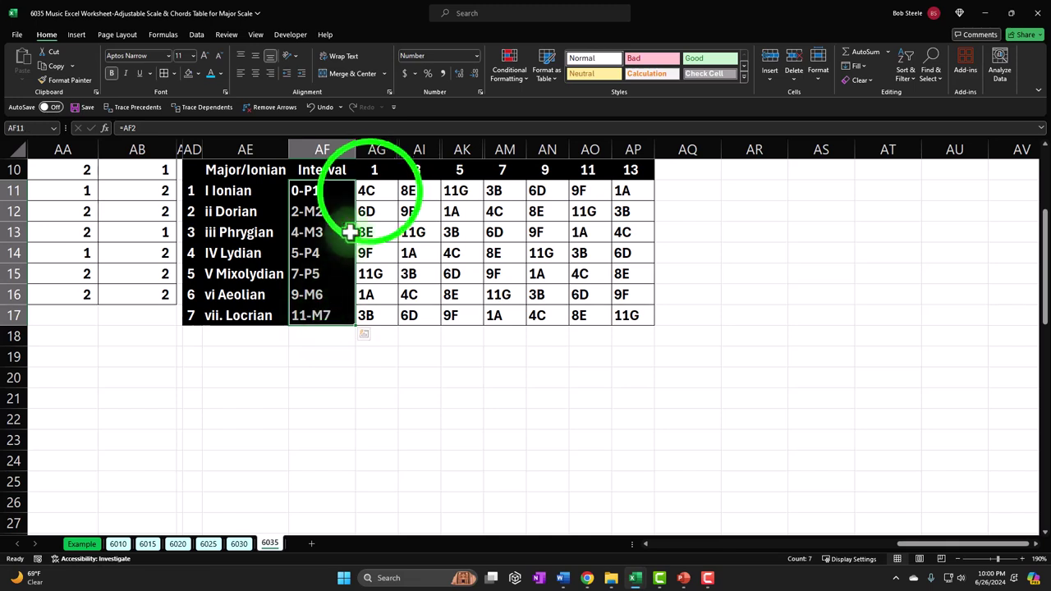
pyautogui.click(370, 192)
pyautogui.click(370, 209)
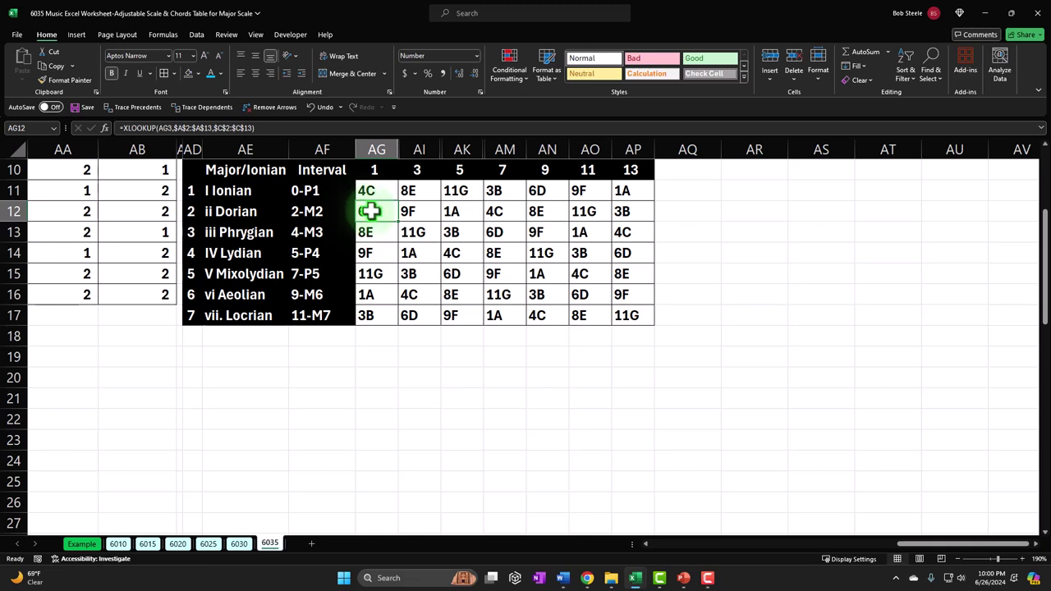
pyautogui.click(415, 211)
pyautogui.click(423, 212)
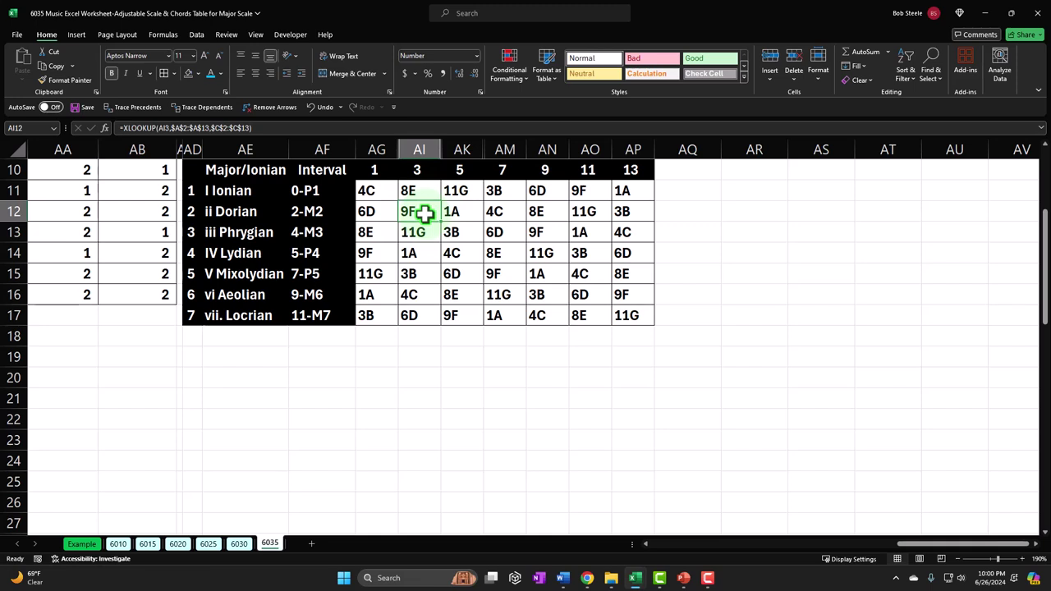
pyautogui.click(418, 206)
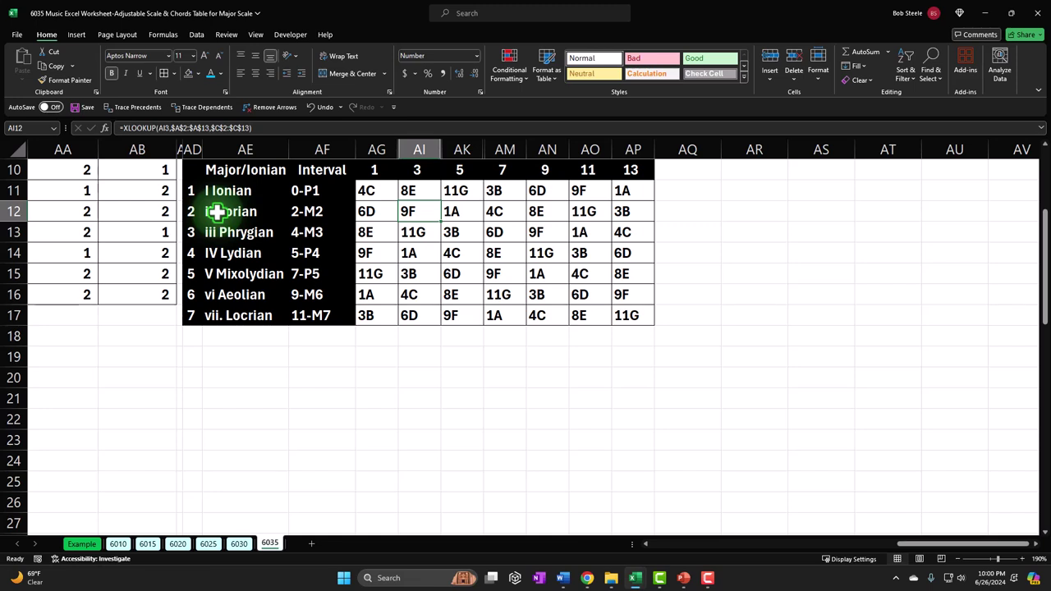
pyautogui.click(427, 211)
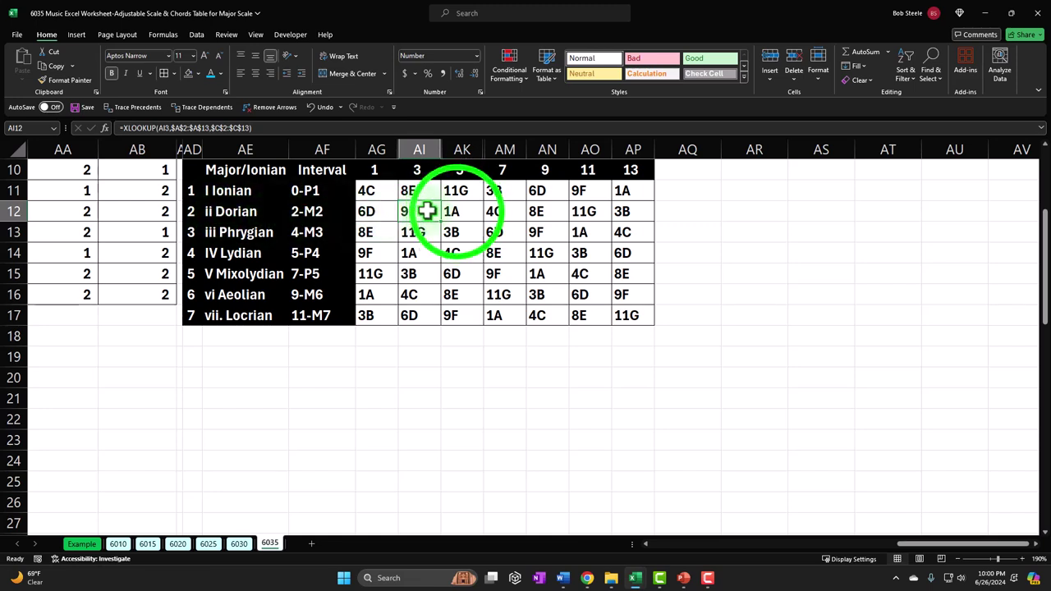
pyautogui.click(454, 211)
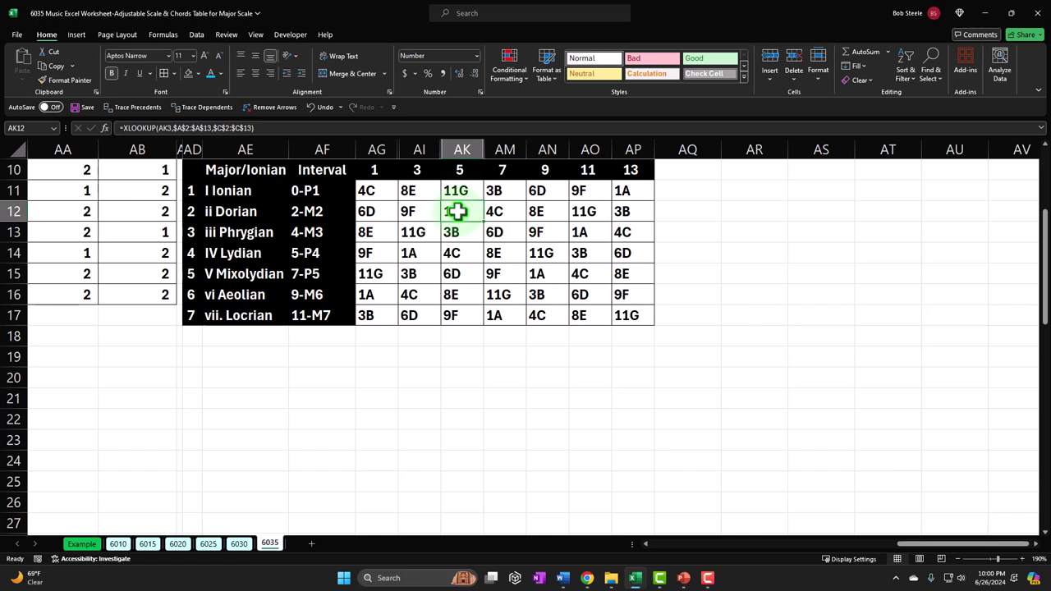
pyautogui.press('Right')
pyautogui.press('Right')
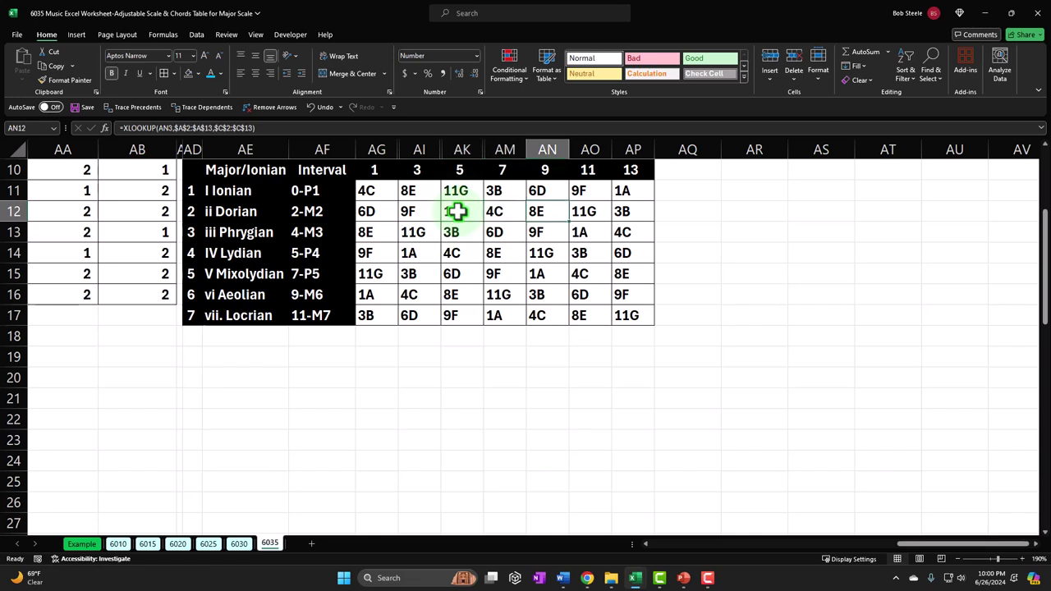
pyautogui.press('Left')
pyautogui.press('Right')
pyautogui.press('Right')
pyautogui.press('Right')
pyautogui.press('Left')
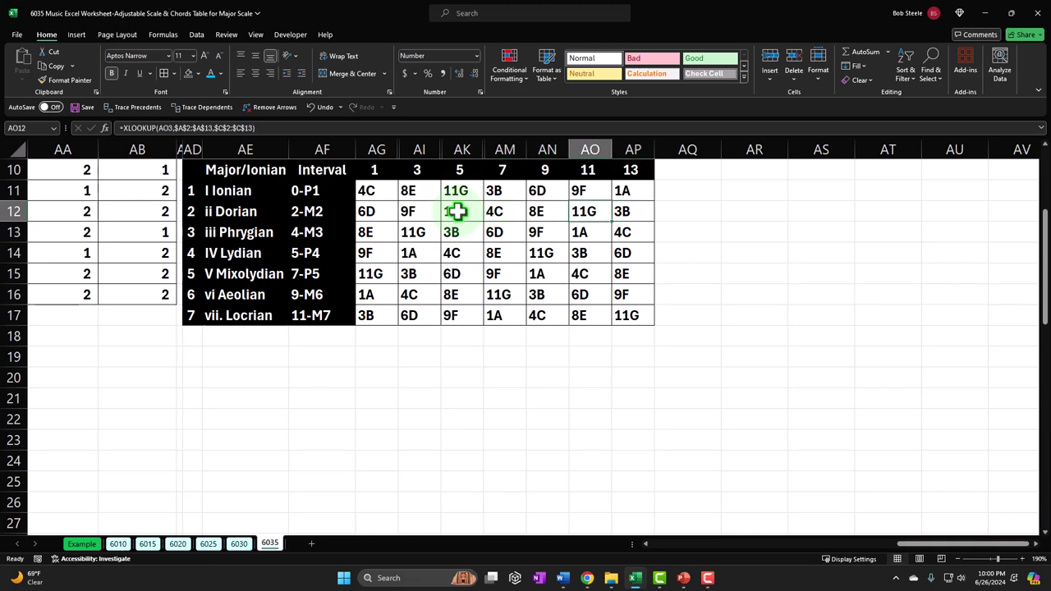
pyautogui.press('Left')
pyautogui.press('Right')
pyautogui.press('Left')
pyautogui.press('Left')
pyautogui.press('Left')
pyautogui.press('Left')
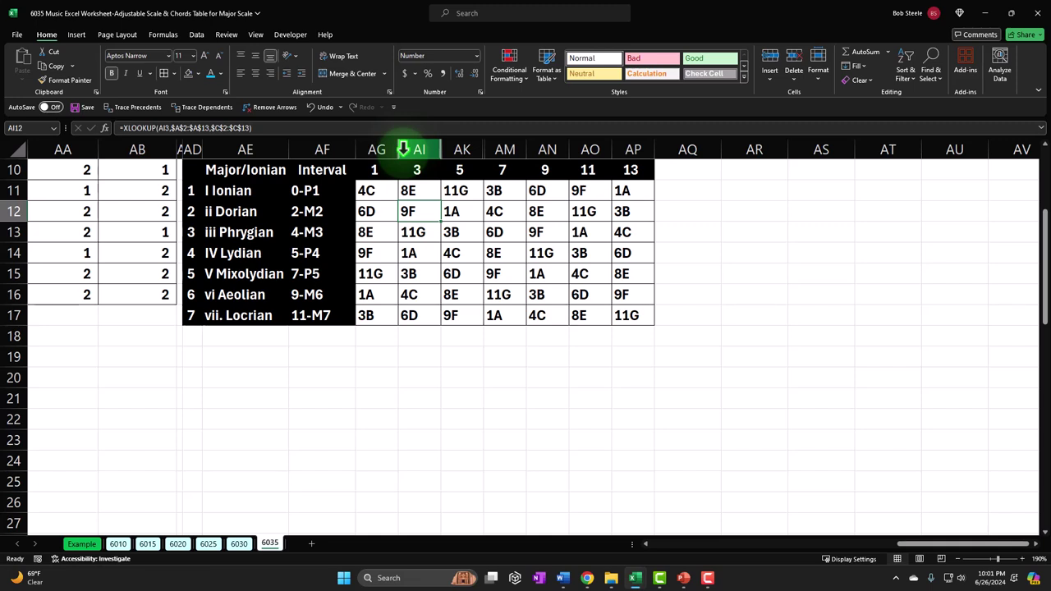
pyautogui.press('Left')
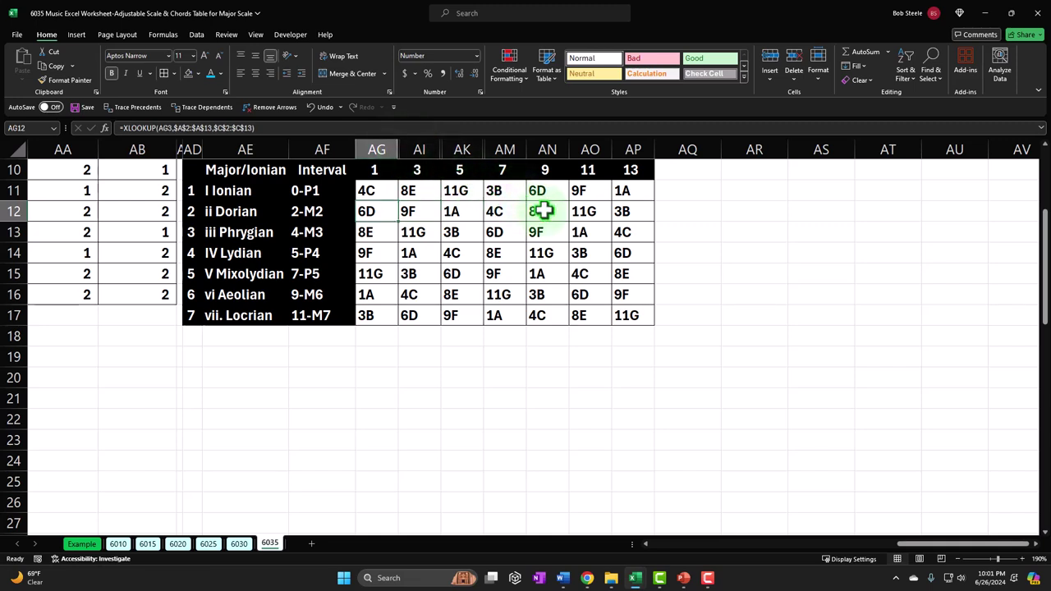
pyautogui.press('Right')
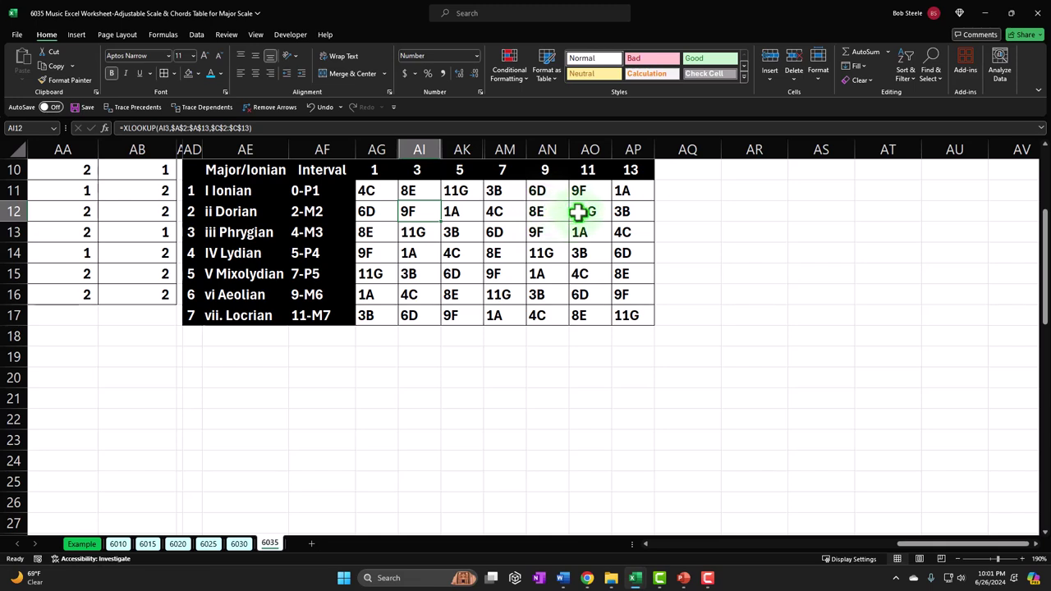
pyautogui.press('Right')
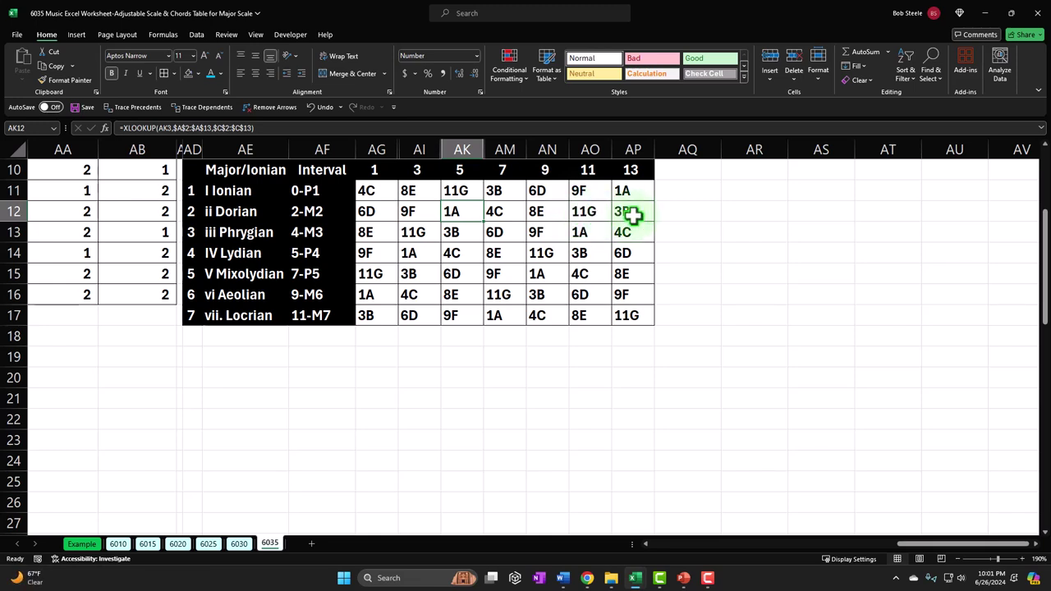
pyautogui.press('Right')
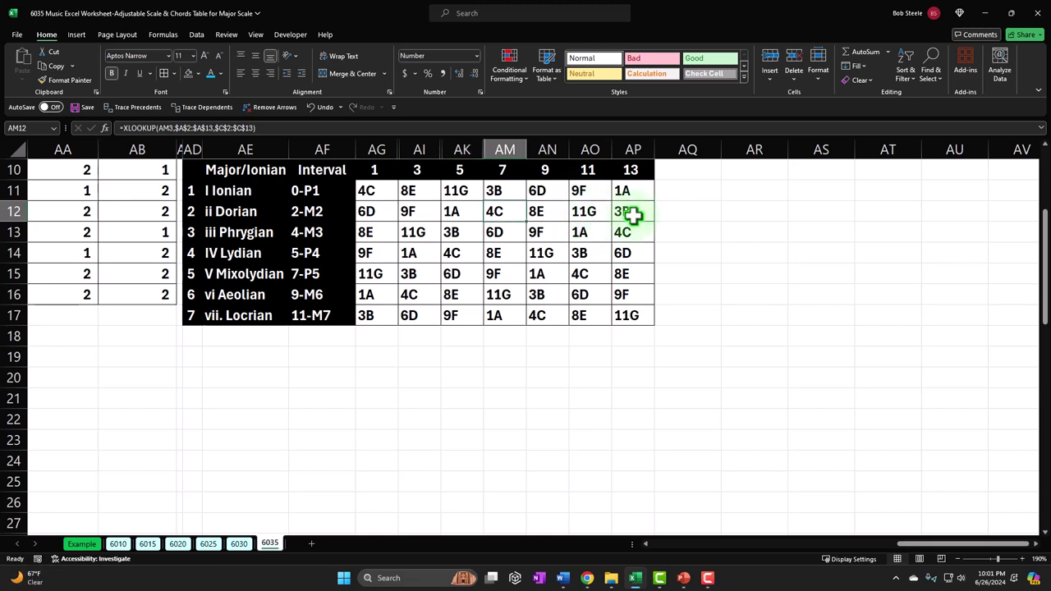
pyautogui.moveTo(547, 171); pyautogui.dragTo(618, 314)
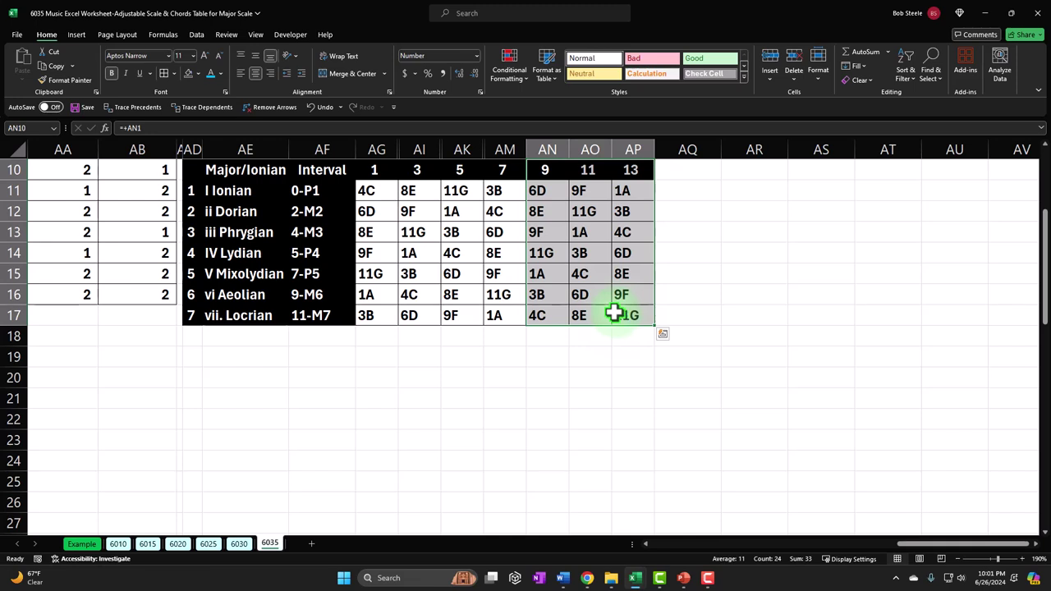
pyautogui.click(370, 211)
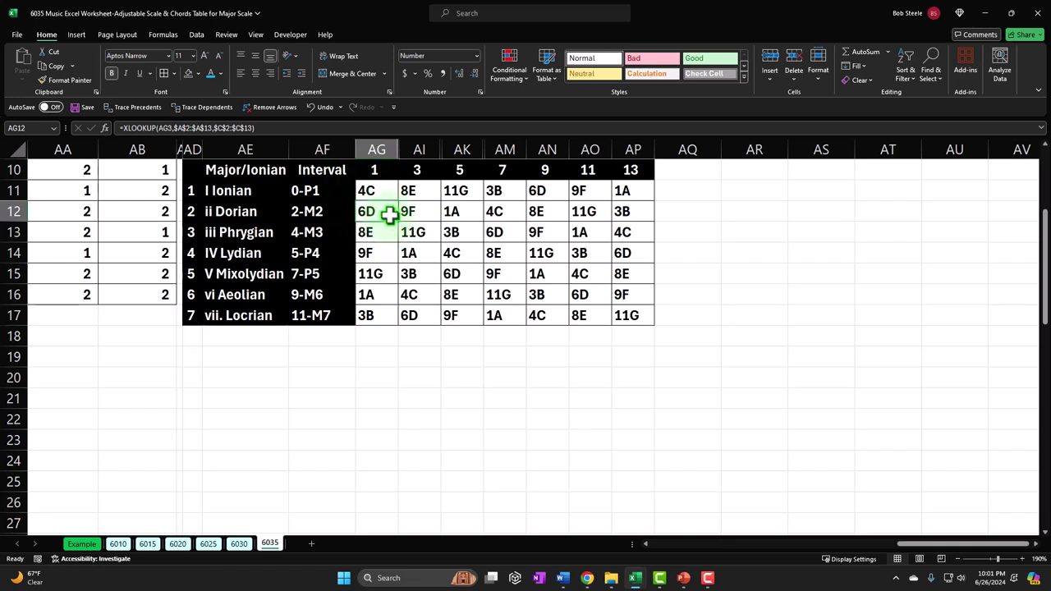
pyautogui.click(390, 214)
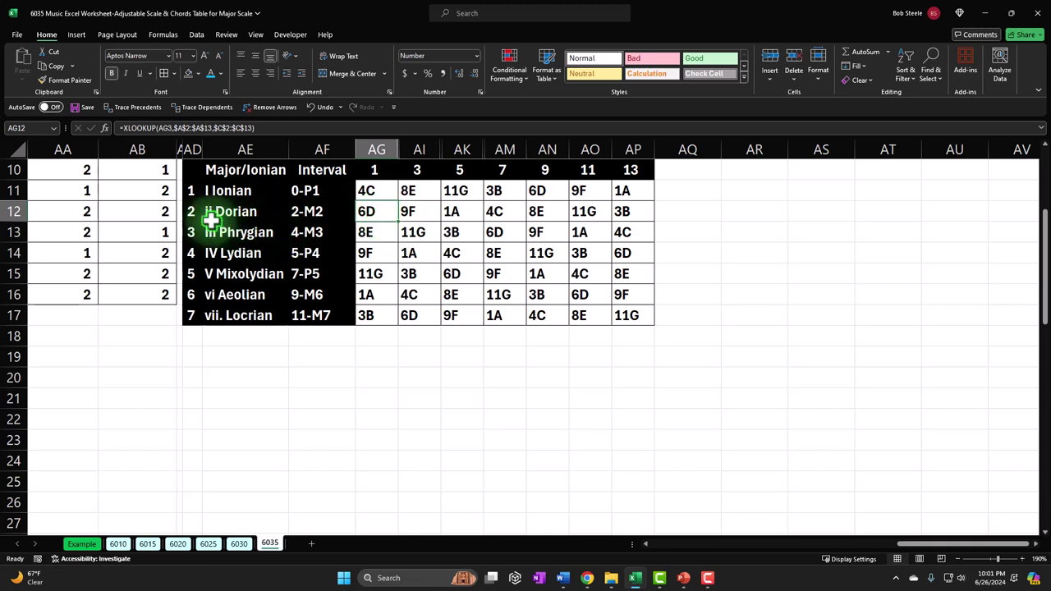
# Step: Give the Major/Ionian titles in AE1 and AE10 dark green font colour
pyautogui.scroll(3, 302, 284)
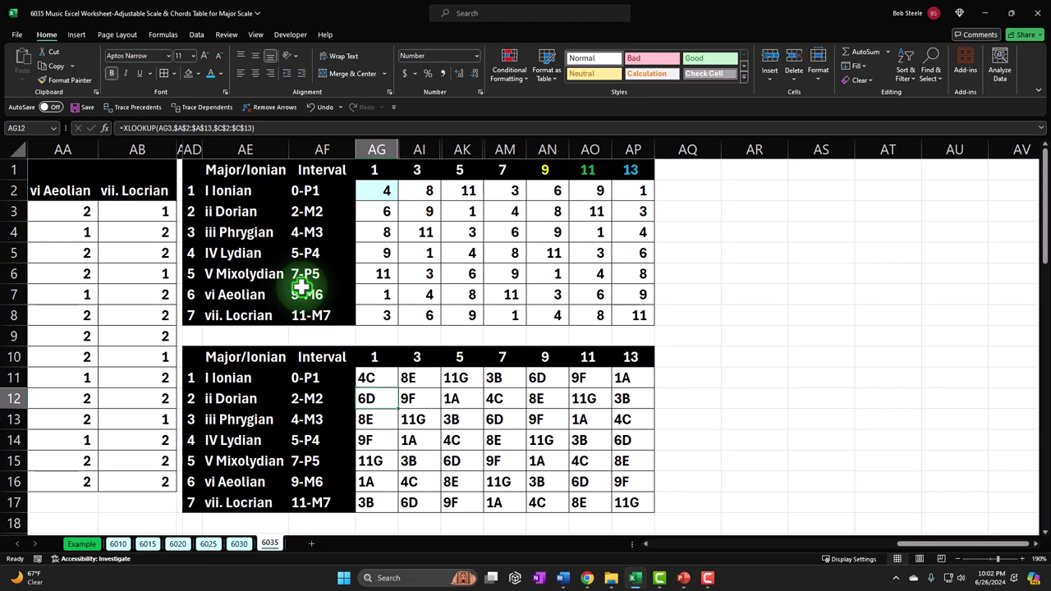
pyautogui.click(258, 170)
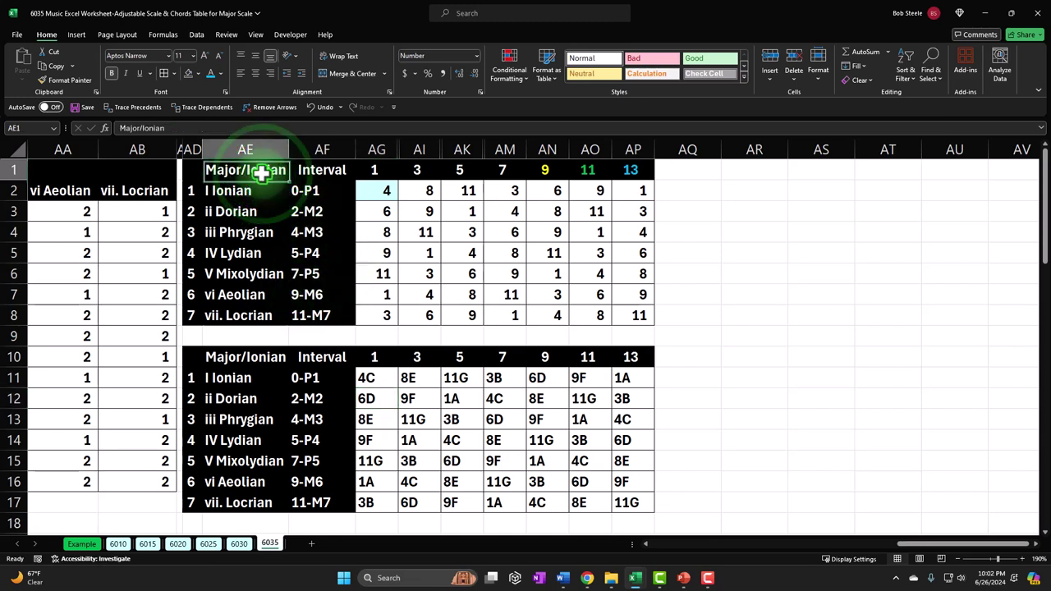
pyautogui.click(220, 73)
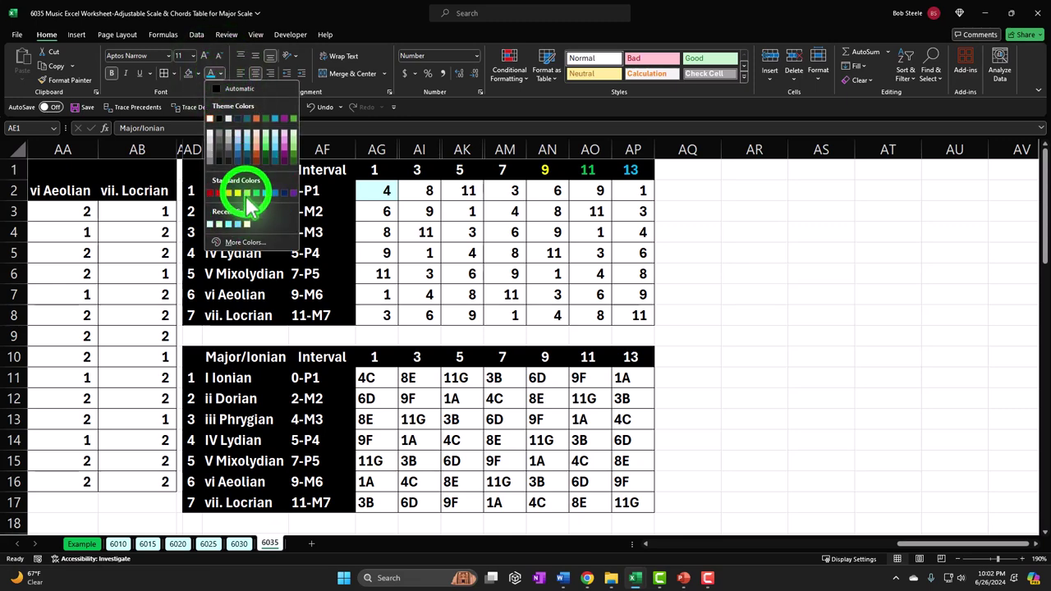
pyautogui.click(249, 193)
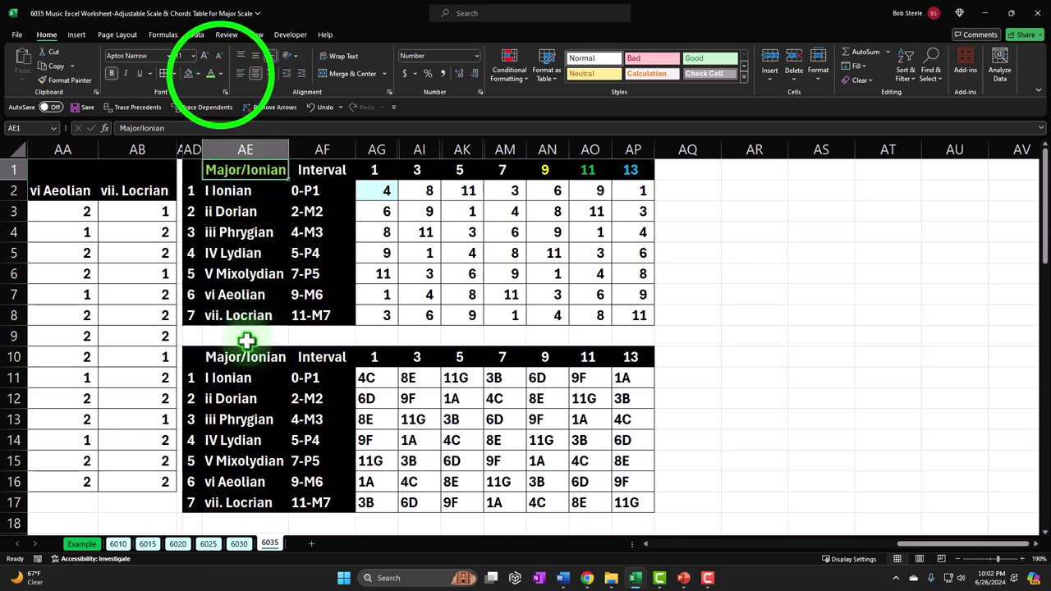
pyautogui.click(220, 73)
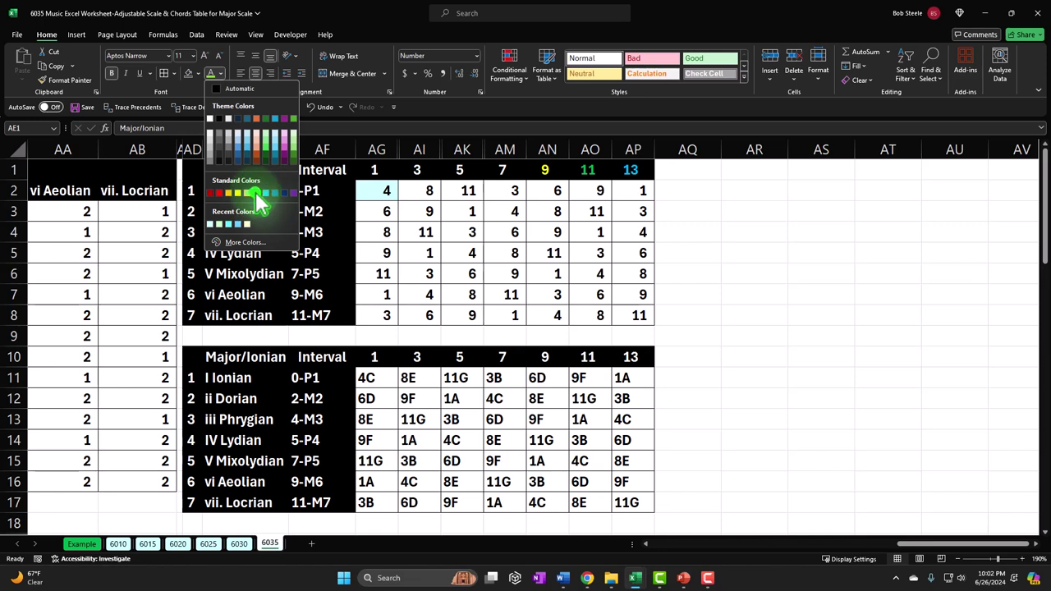
pyautogui.click(252, 206)
pyautogui.click(241, 357)
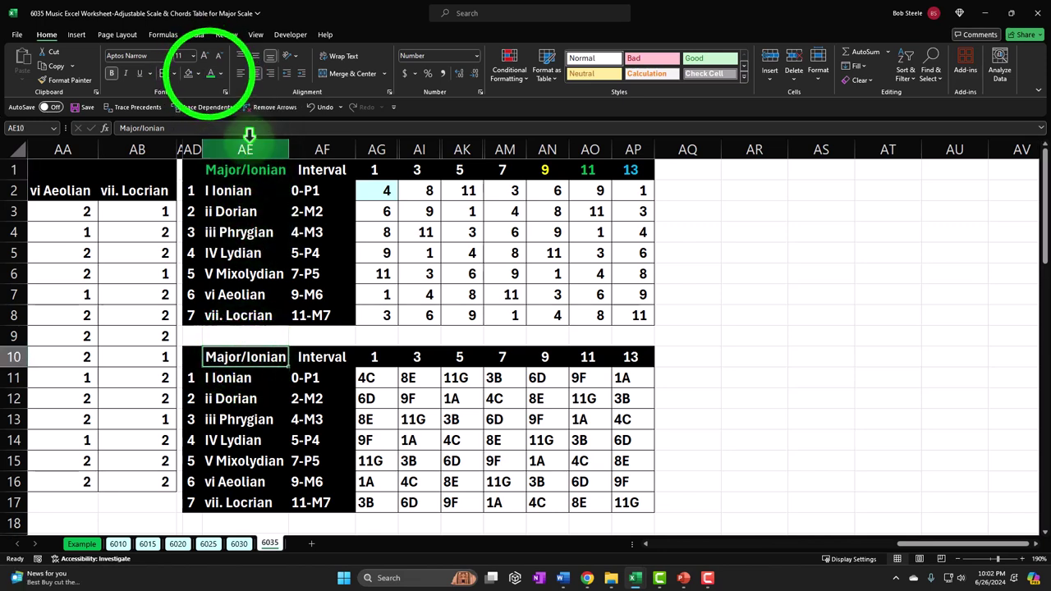
pyautogui.click(210, 73)
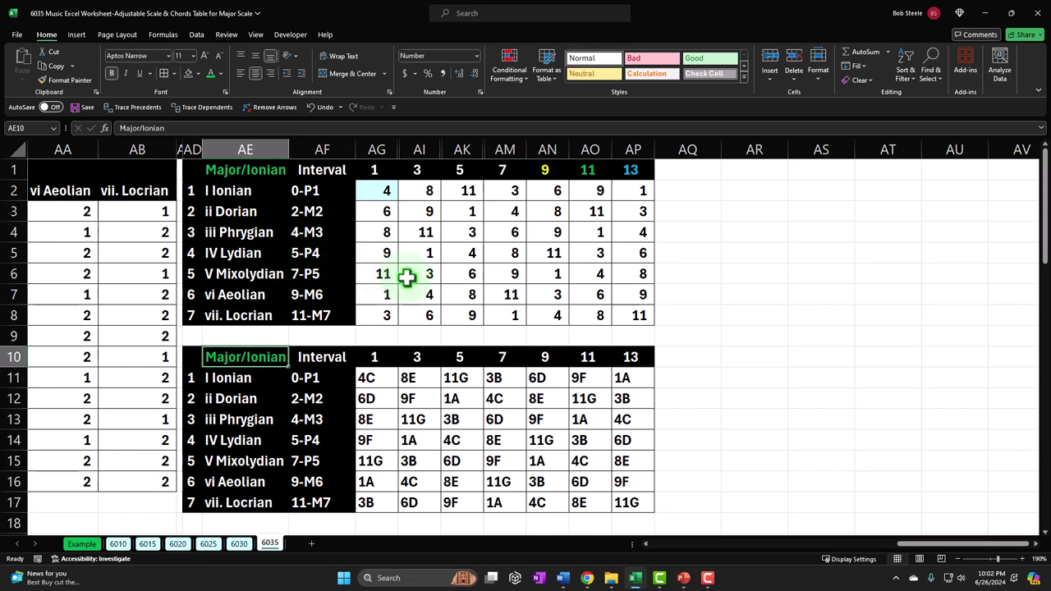
# Step: Unhide the hidden interval columns AH, AJ and AL within AG:AM
pyautogui.click(383, 148)
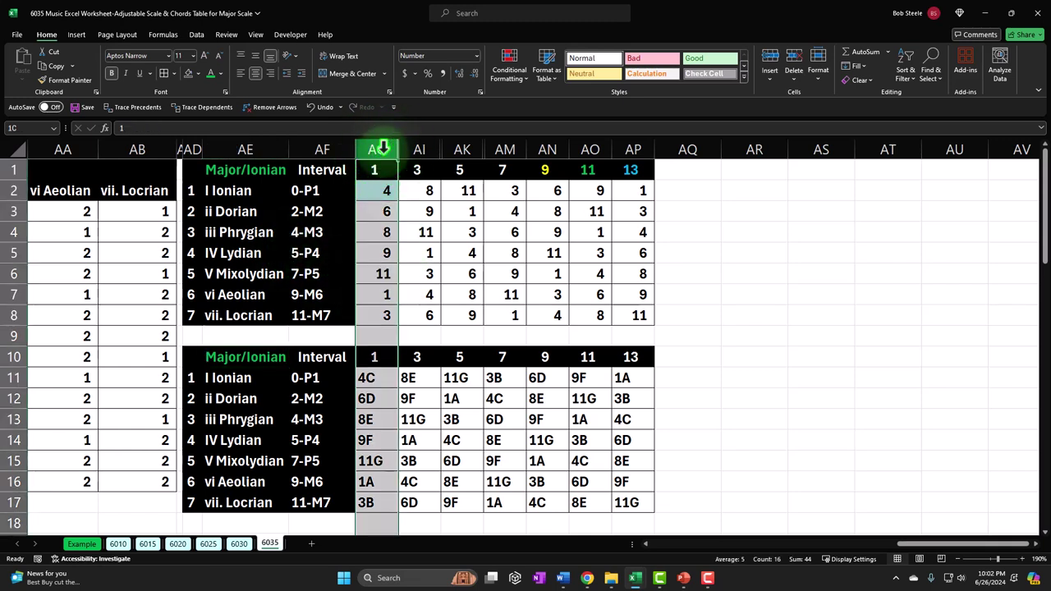
pyautogui.moveTo(383, 148); pyautogui.dragTo(488, 212)
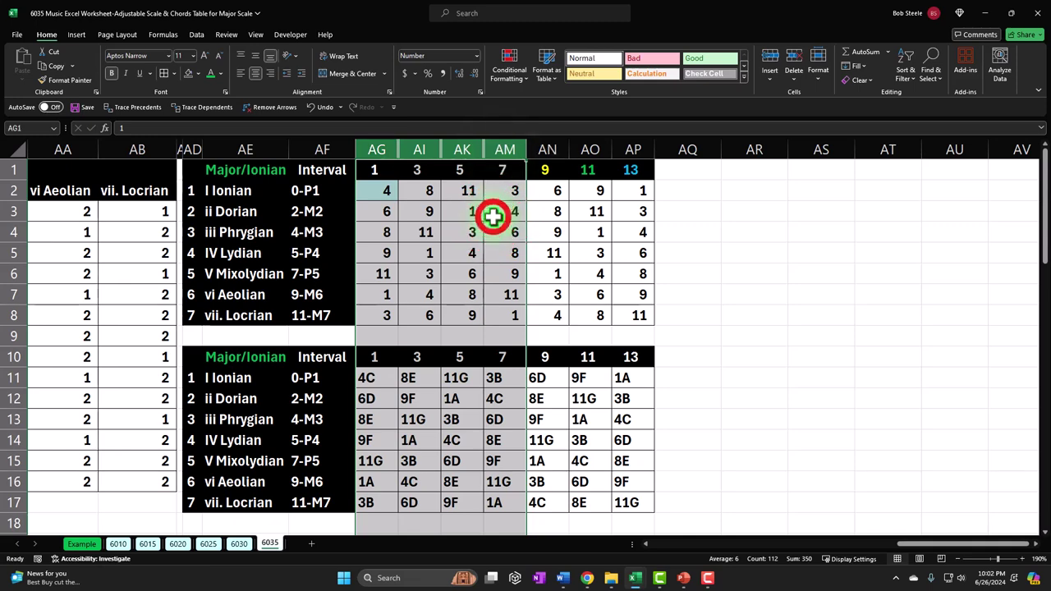
pyautogui.rightClick(495, 222)
pyautogui.click(534, 419)
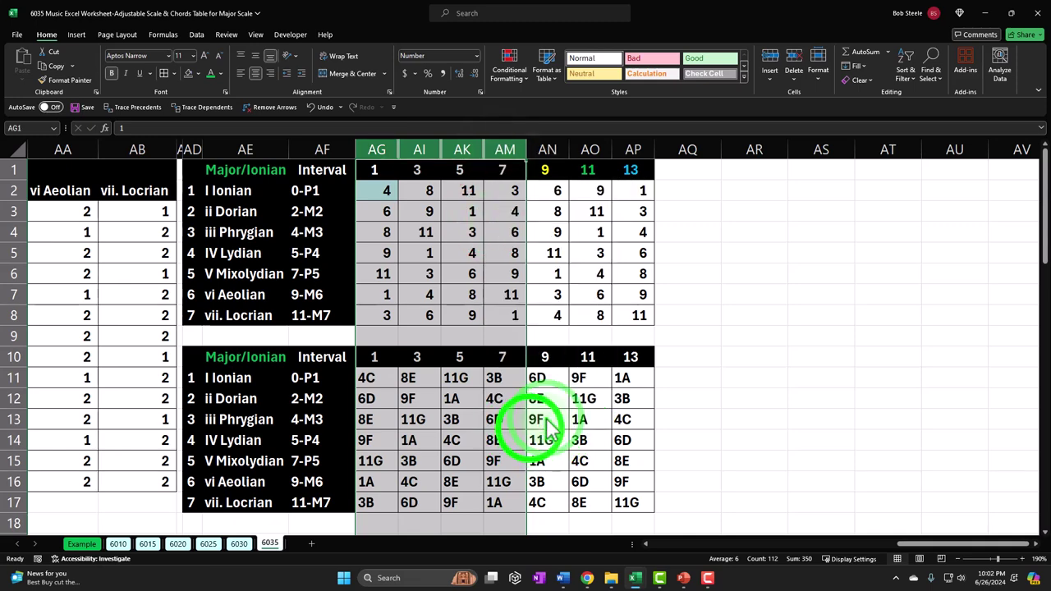
# Step: Check the lookup formulas in AK13 and AG11 and the lower table's column 1 notes
pyautogui.click(532, 425)
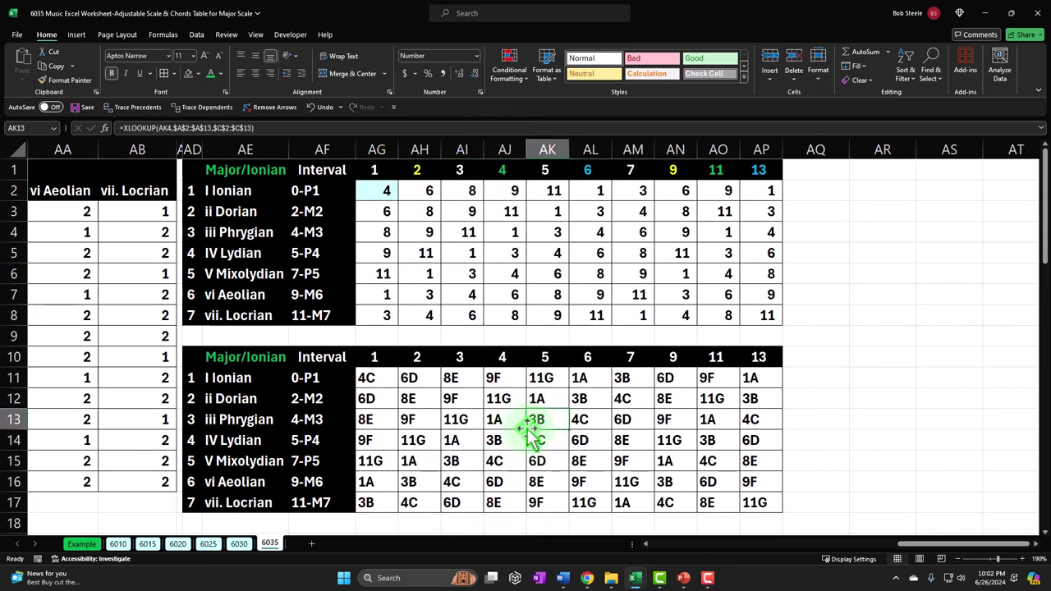
pyautogui.click(372, 377)
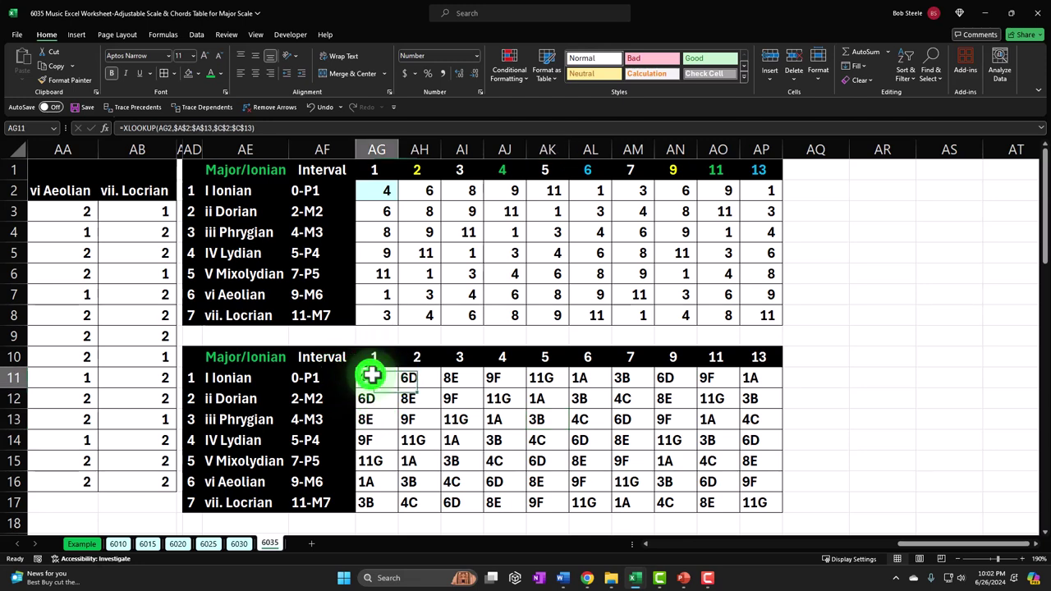
pyautogui.moveTo(371, 377); pyautogui.dragTo(446, 373)
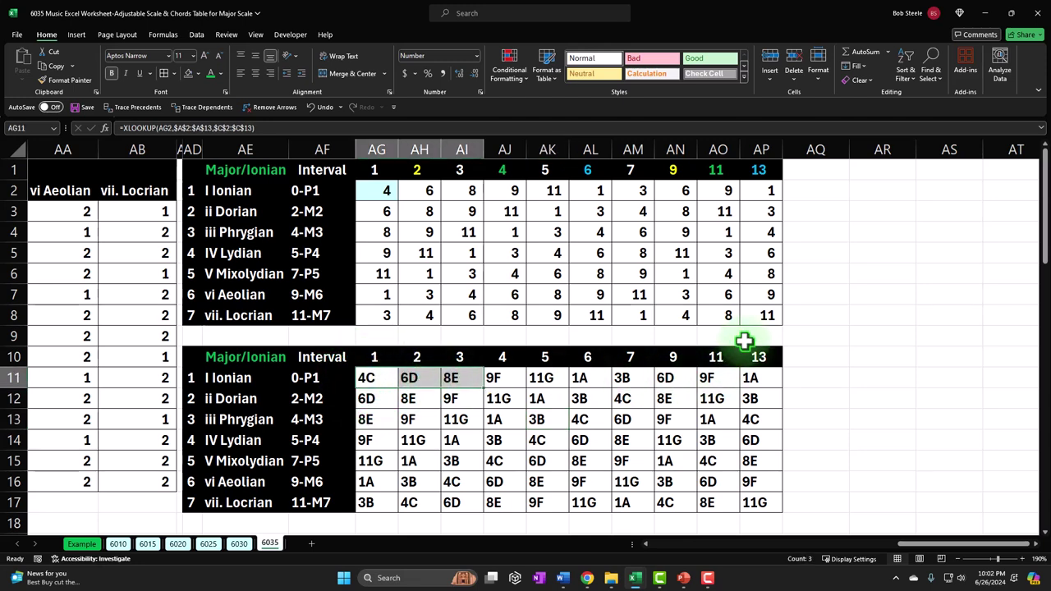
pyautogui.click(896, 216)
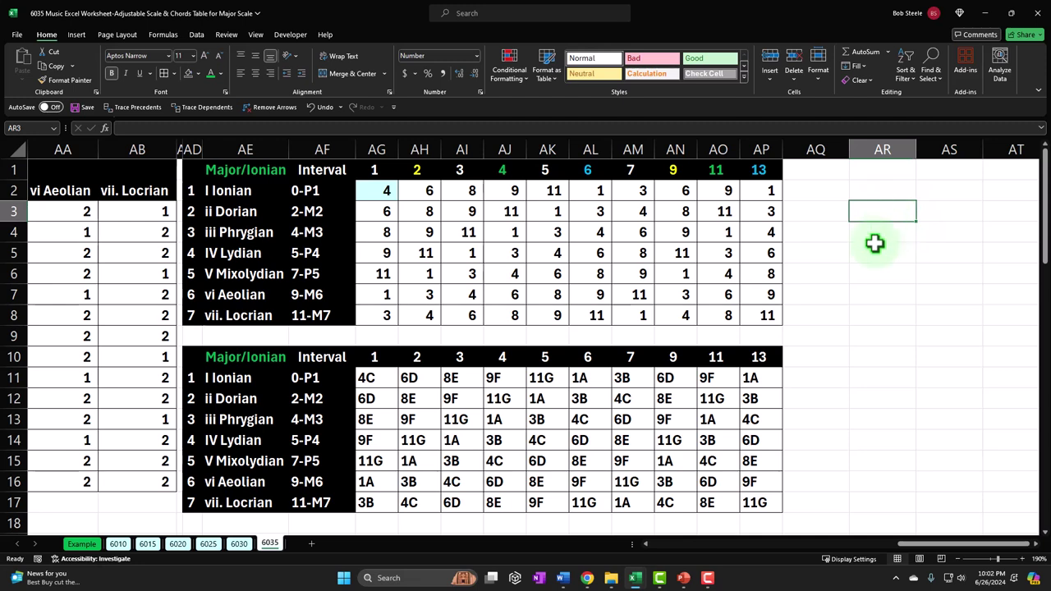
pyautogui.moveTo(372, 377); pyautogui.dragTo(377, 499)
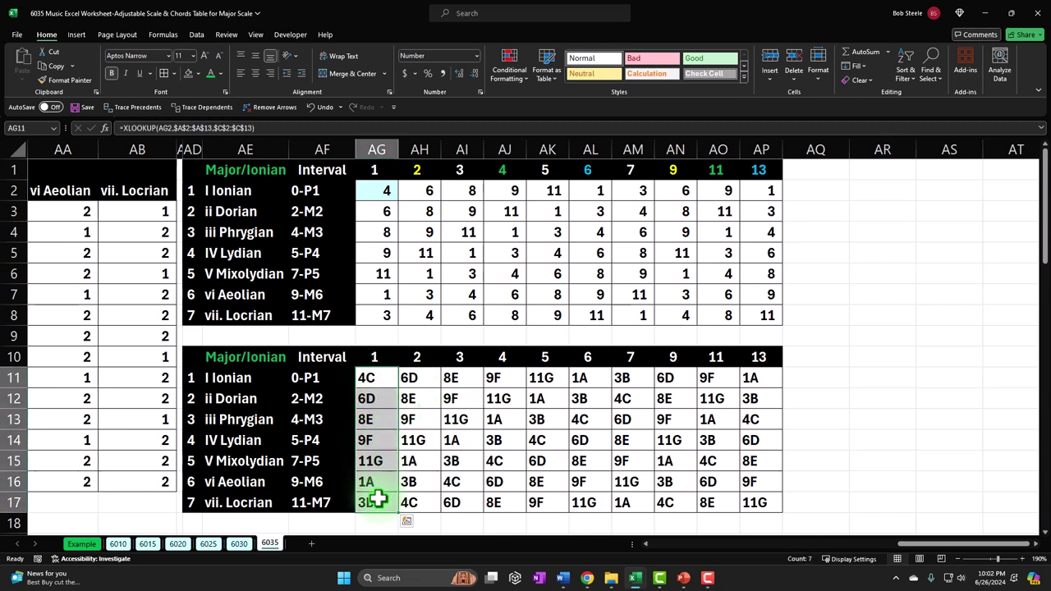
# Step: Select row 11's odd-degree notes 1–13, then review the interval labels and IV Lydian formula
pyautogui.click(375, 378)
pyautogui.keyDown('ctrl'); pyautogui.click(458, 378); pyautogui.keyUp('ctrl')
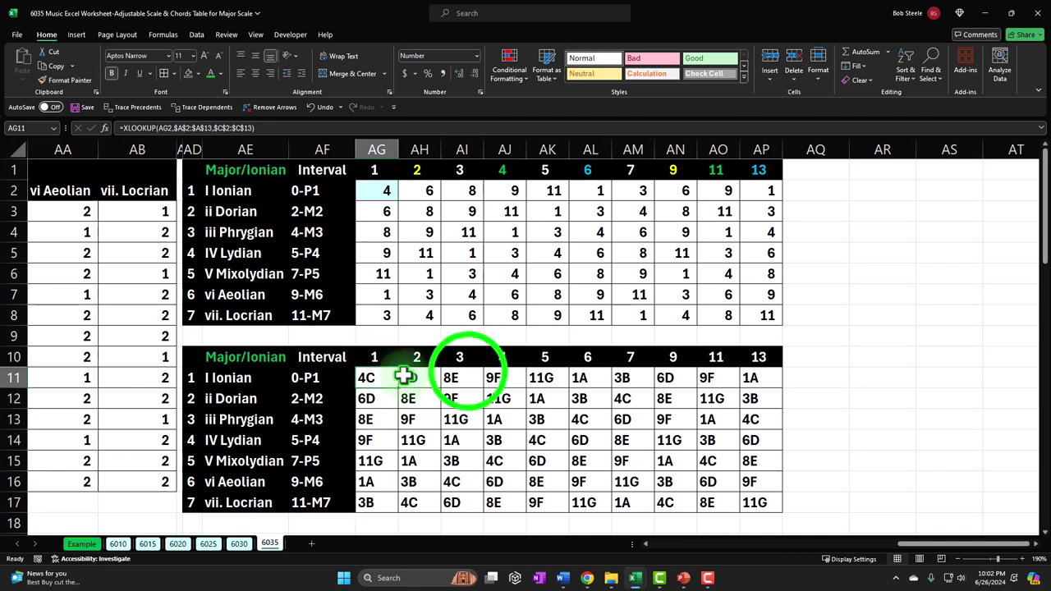
pyautogui.keyDown('ctrl'); pyautogui.click(545, 378); pyautogui.keyUp('ctrl')
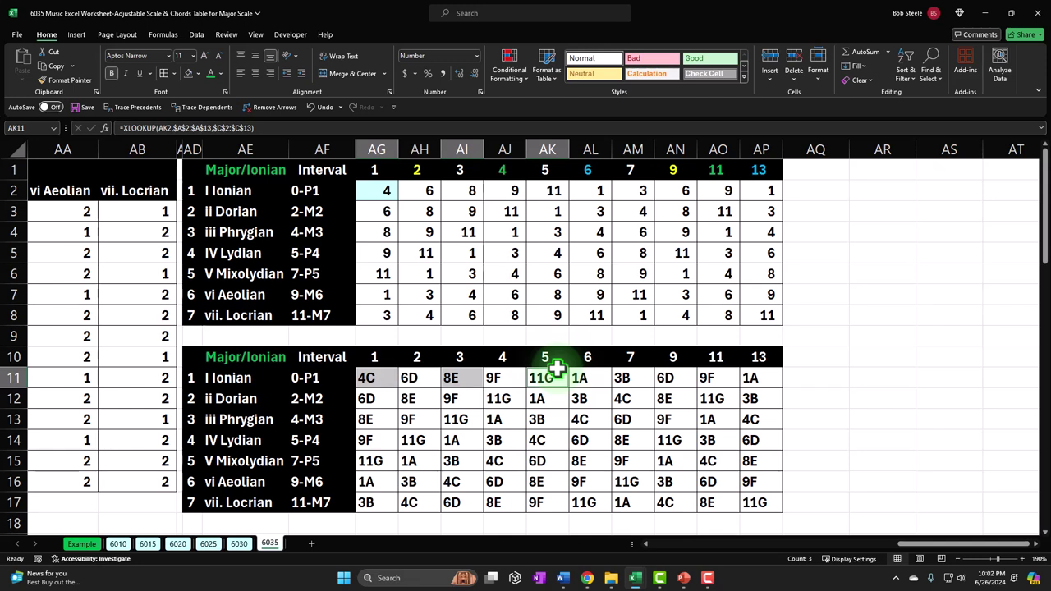
pyautogui.keyDown('ctrl'); pyautogui.click(627, 376); pyautogui.keyUp('ctrl')
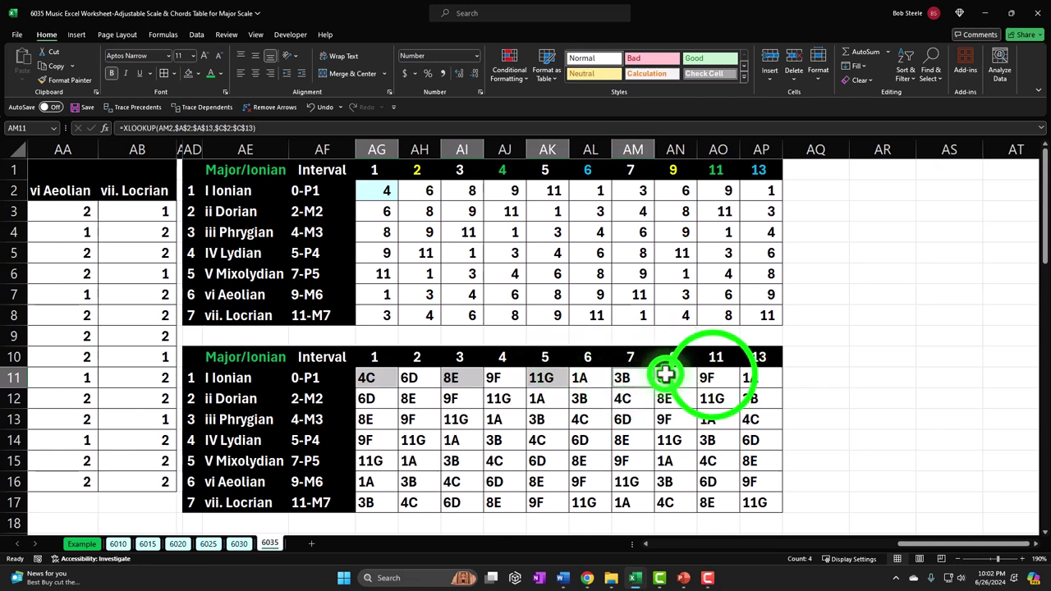
pyautogui.keyDown('ctrl'); pyautogui.click(665, 375); pyautogui.keyUp('ctrl')
pyautogui.keyDown('ctrl'); pyautogui.click(708, 376); pyautogui.keyUp('ctrl')
pyautogui.keyDown('ctrl'); pyautogui.click(756, 376); pyautogui.keyUp('ctrl')
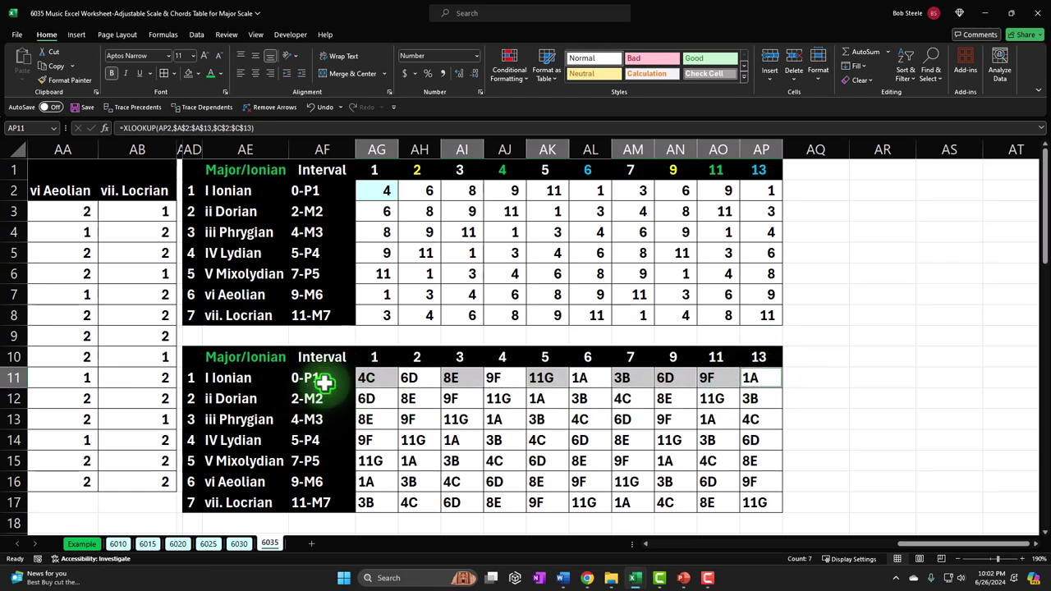
pyautogui.moveTo(305, 378); pyautogui.dragTo(312, 497)
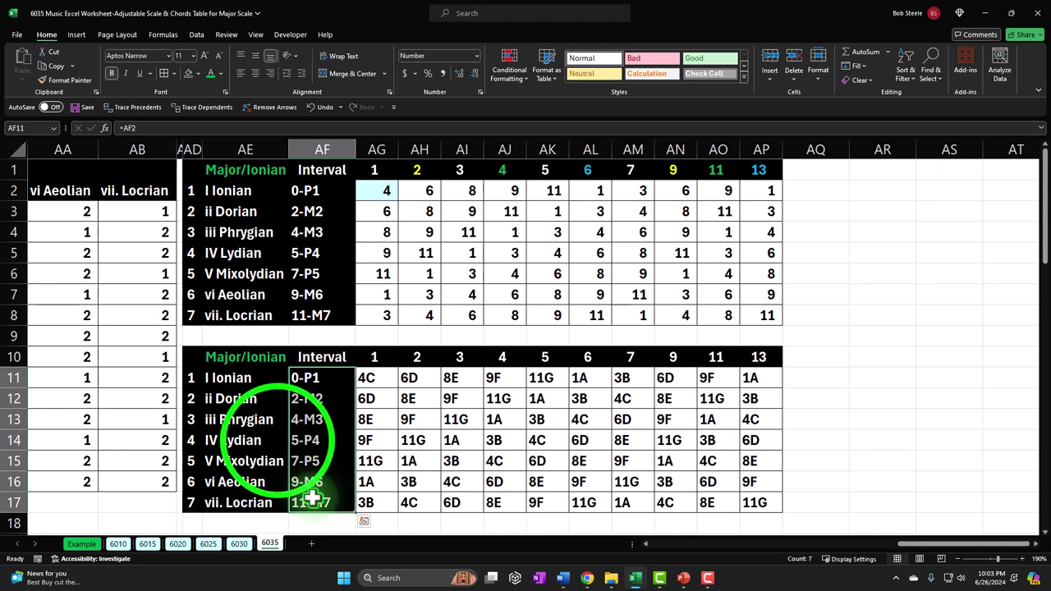
pyautogui.click(278, 440)
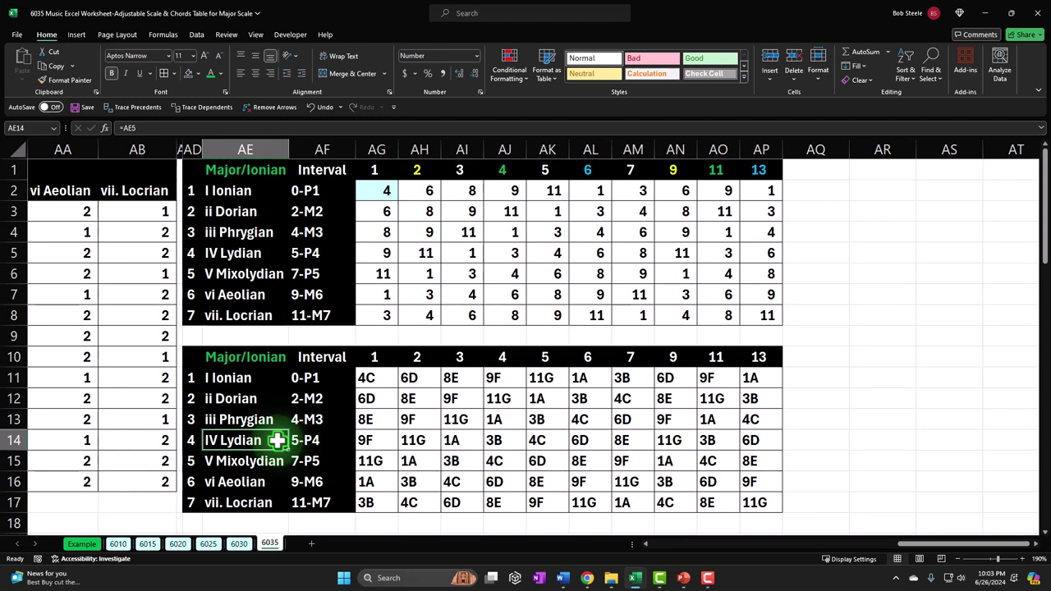
# Step: On the Example sheet, inspect the formulas in AO12, AG20 and AG3 and the Dorian header
pyautogui.click(82, 543)
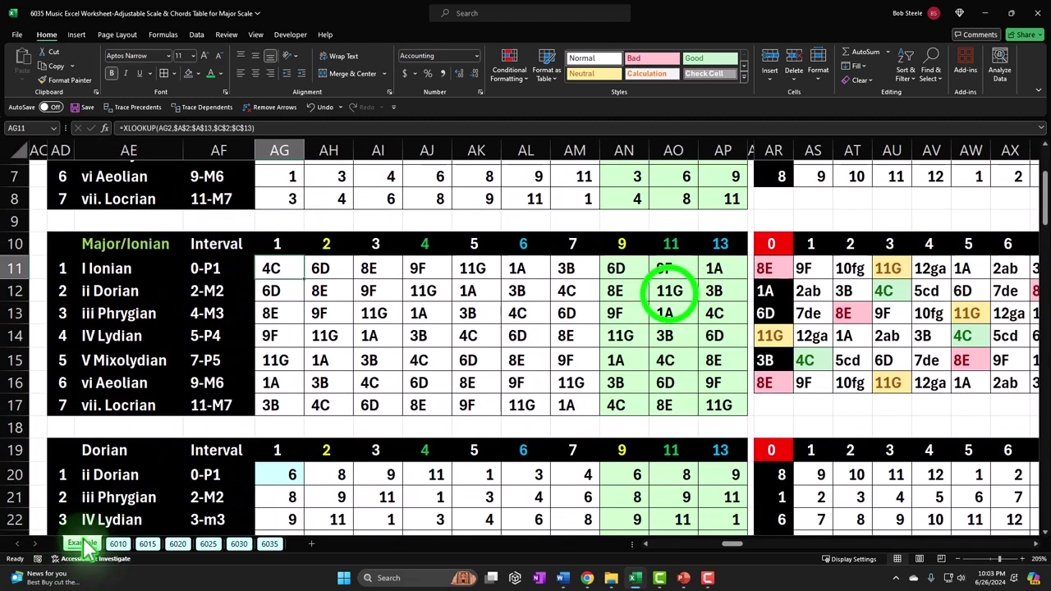
pyautogui.click(669, 293)
pyautogui.scroll(-3, 436, 364)
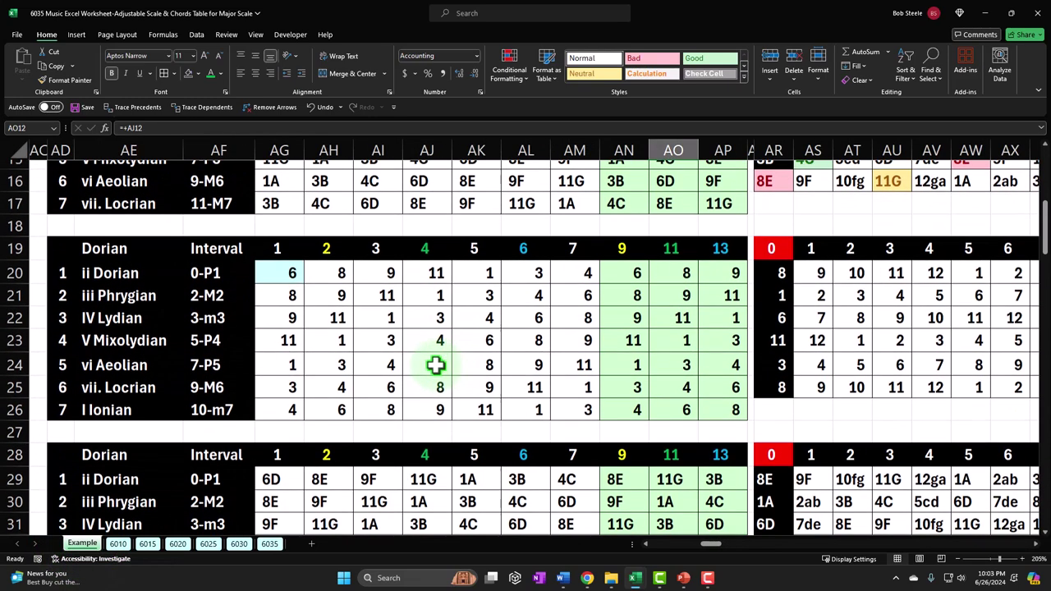
pyautogui.click(123, 247)
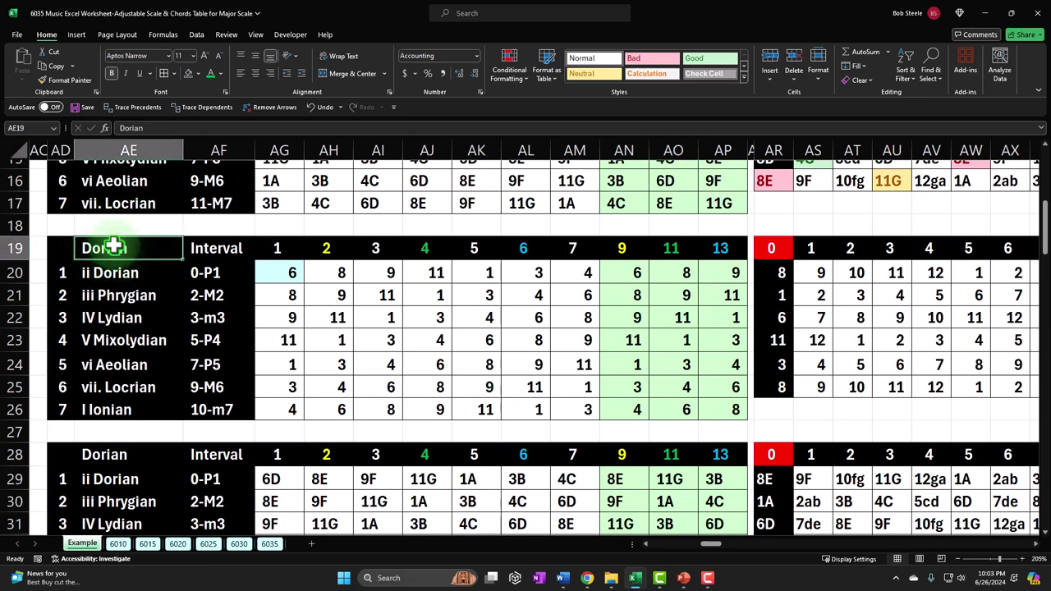
pyautogui.click(278, 269)
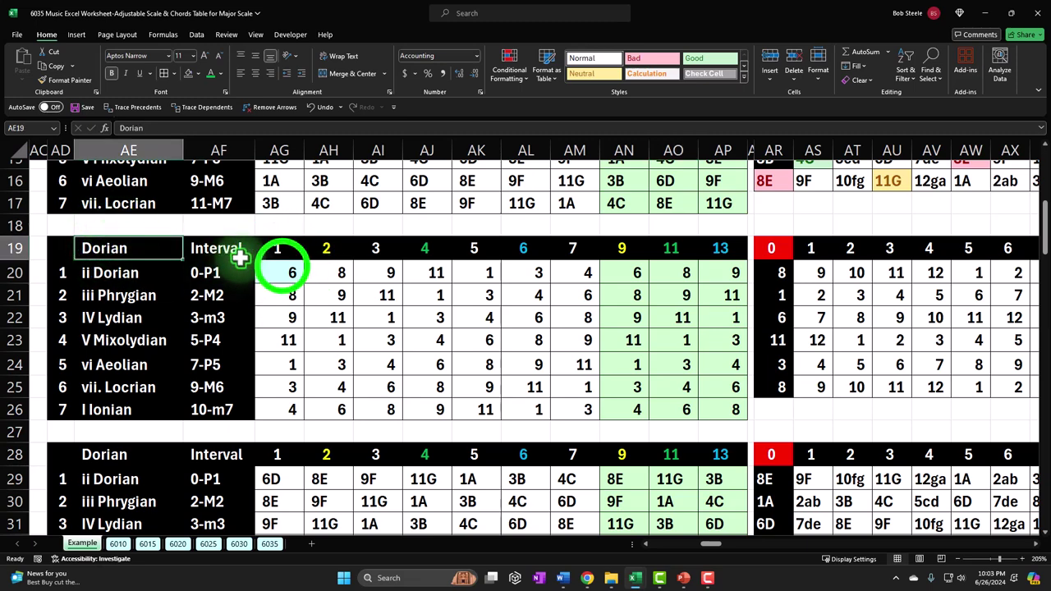
pyautogui.scroll(5, 281, 285)
pyautogui.click(281, 219)
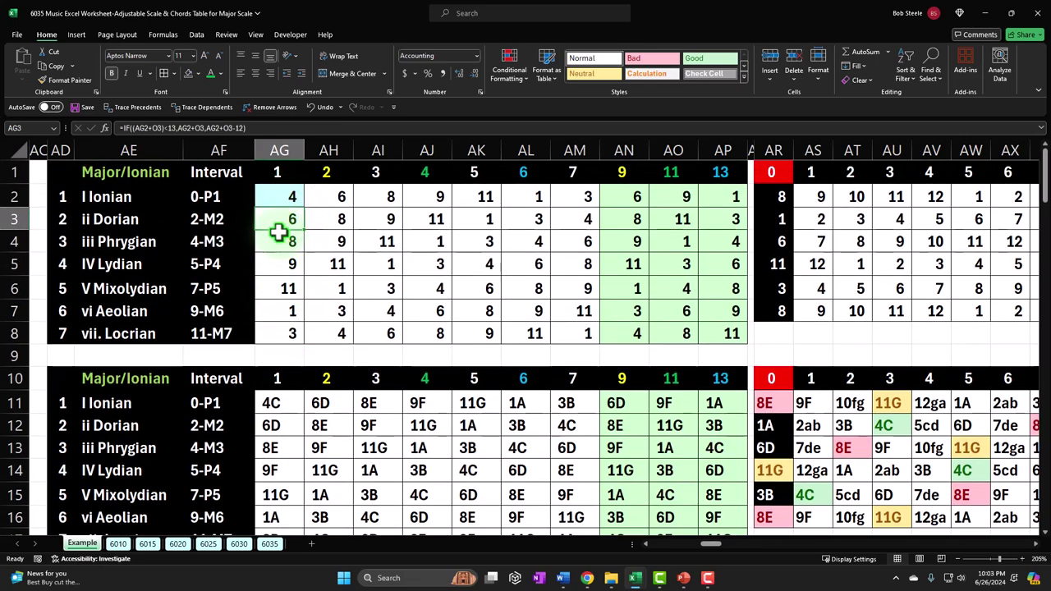
# Step: Review the Dorian table's mode number in AD20, its interval labels, and formulas in AG29 and AG20
pyautogui.scroll(-5, 276, 234)
pyautogui.click(66, 274)
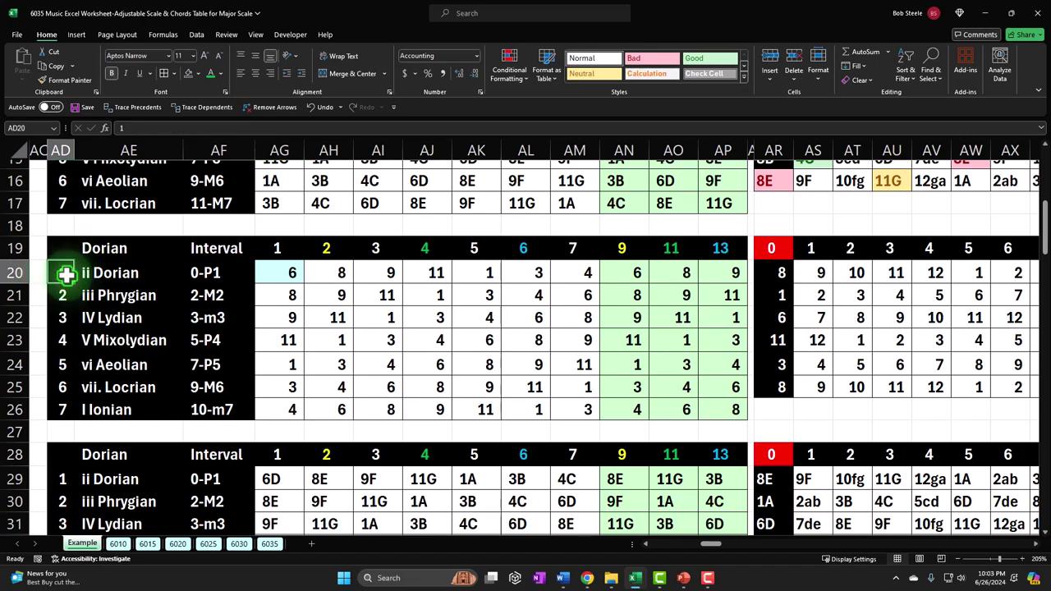
pyautogui.scroll(5, 66, 275)
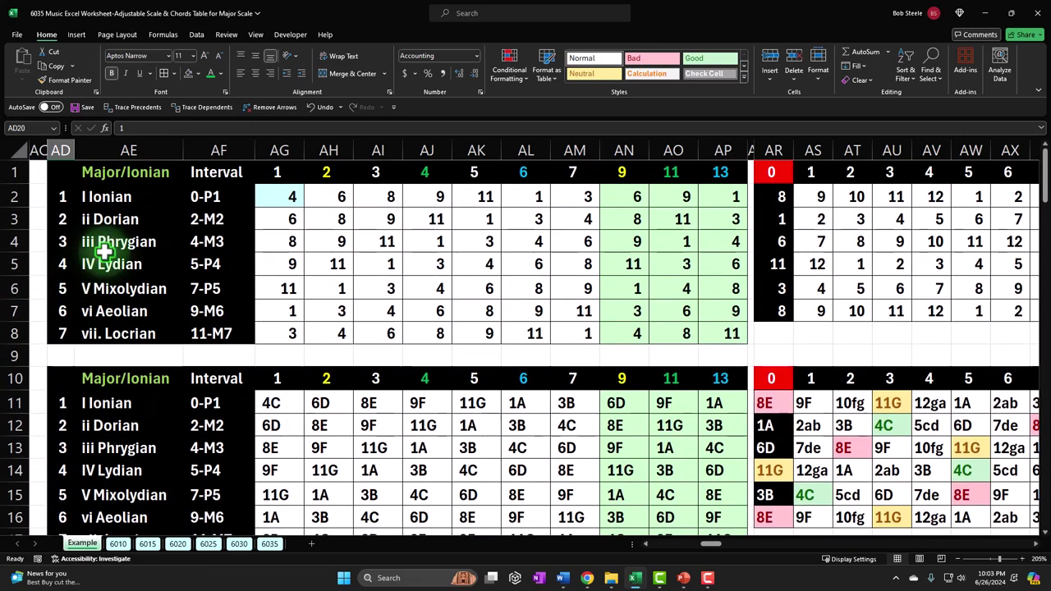
pyautogui.scroll(-5, 110, 222)
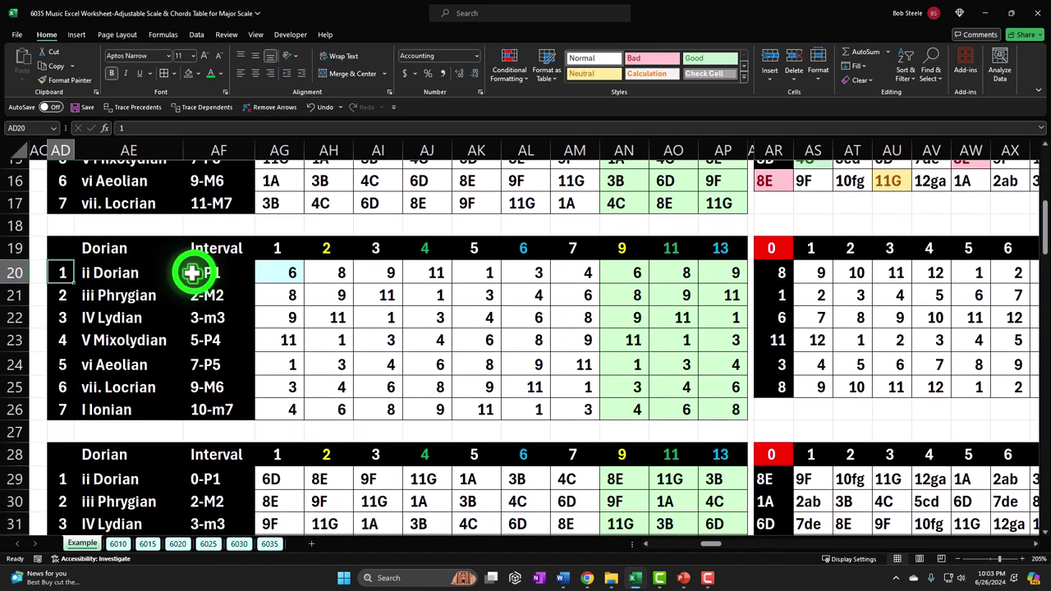
pyautogui.moveTo(192, 273); pyautogui.dragTo(211, 402)
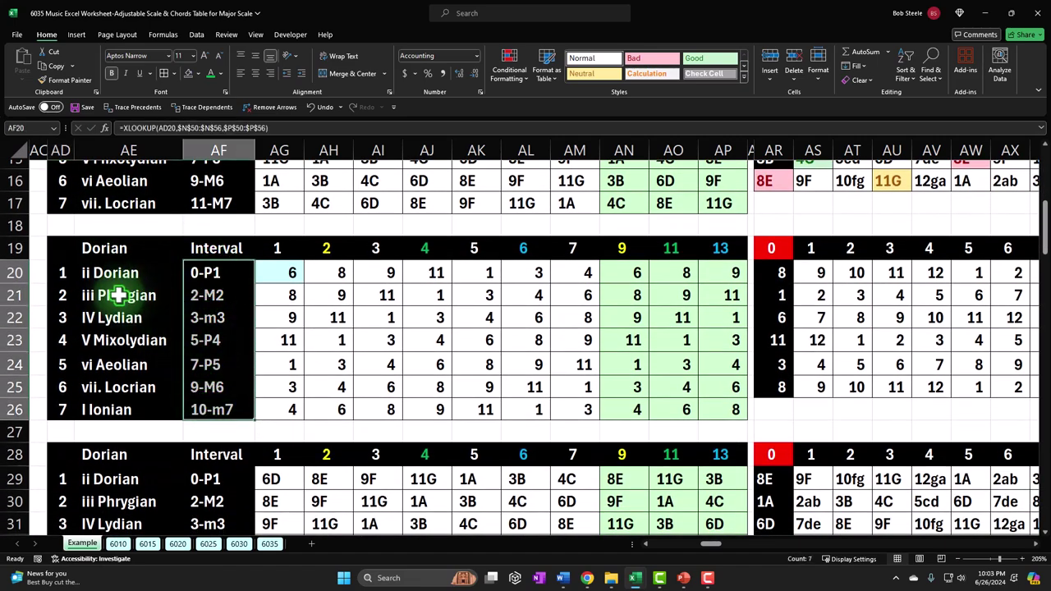
pyautogui.scroll(-3, 119, 296)
pyautogui.click(270, 276)
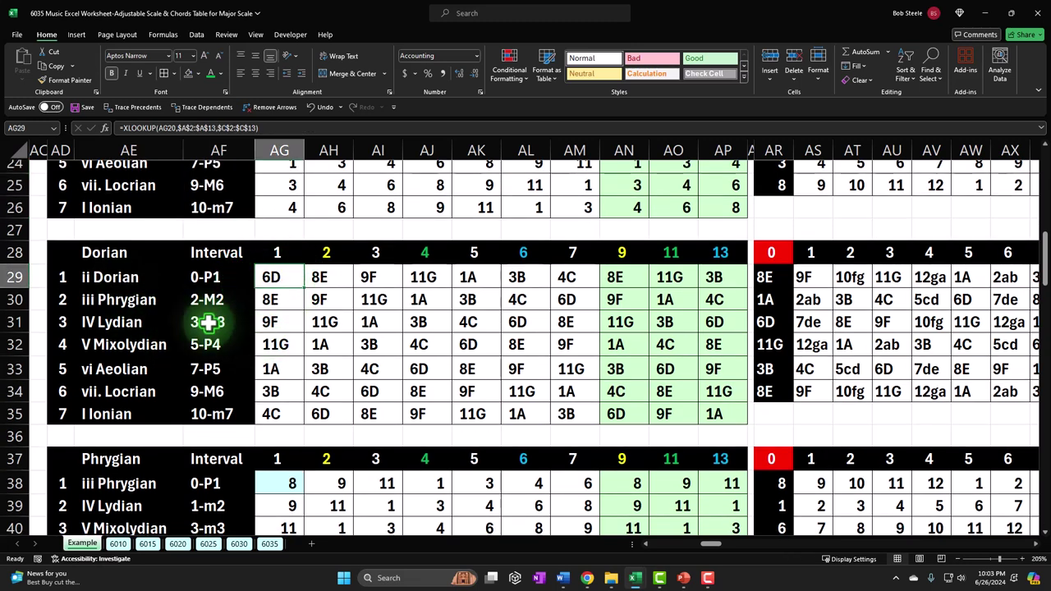
pyautogui.scroll(4, 210, 322)
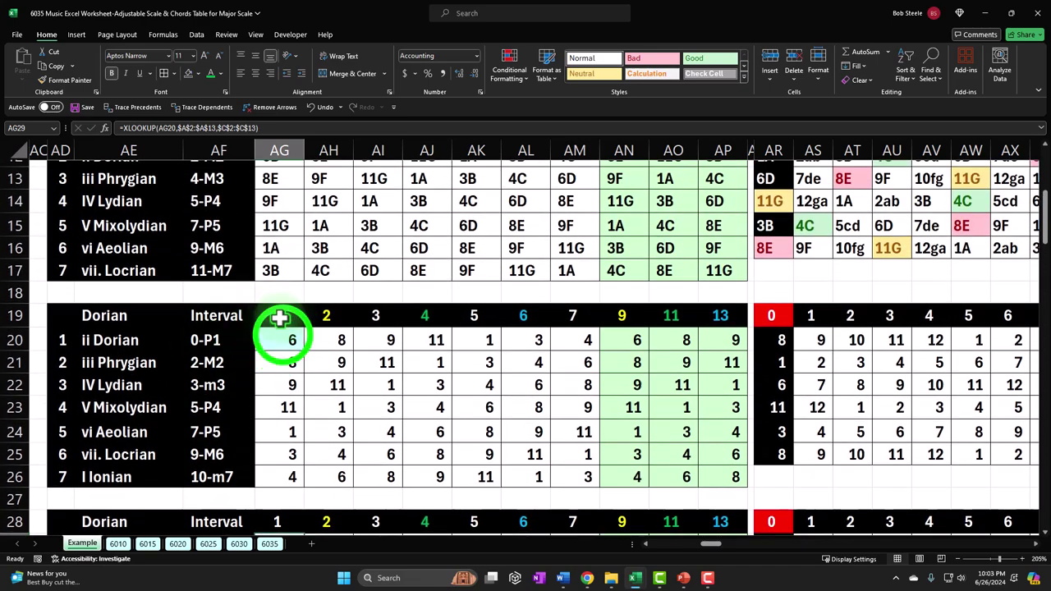
pyautogui.click(283, 337)
pyautogui.write('=+AG3')
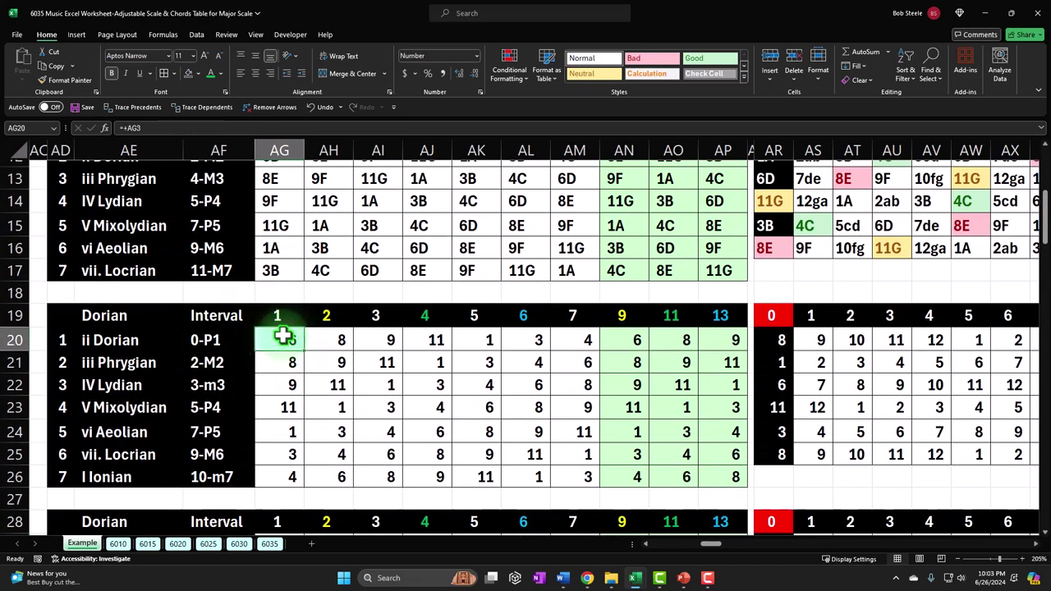
# Step: Look over the Example sheet's Dorian and Phrygian tables before returning to the 6035 sheet
pyautogui.scroll(4, 283, 336)
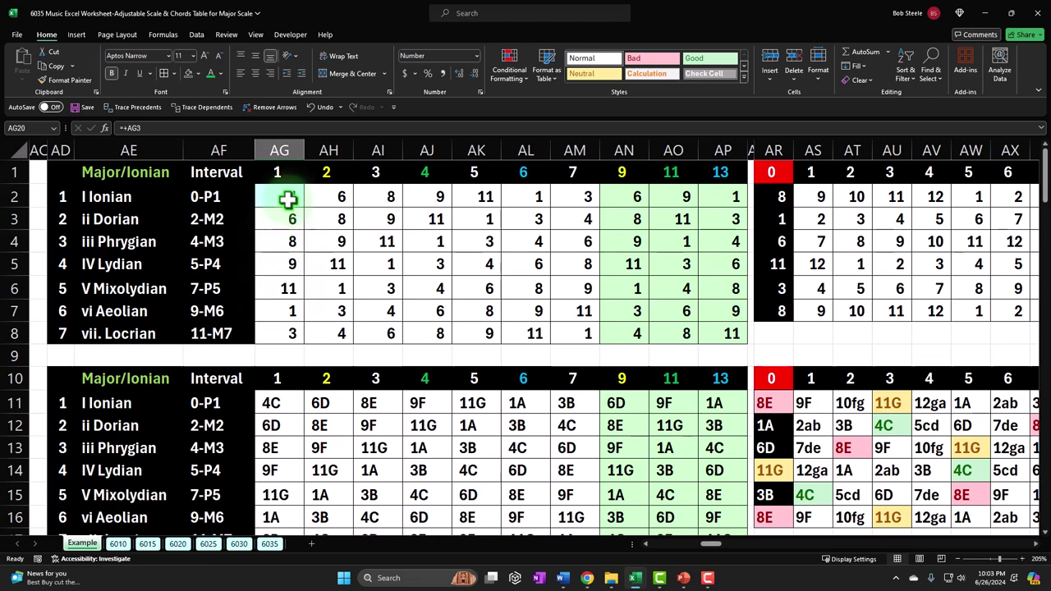
pyautogui.scroll(-4, 287, 200)
pyautogui.scroll(-4, 280, 340)
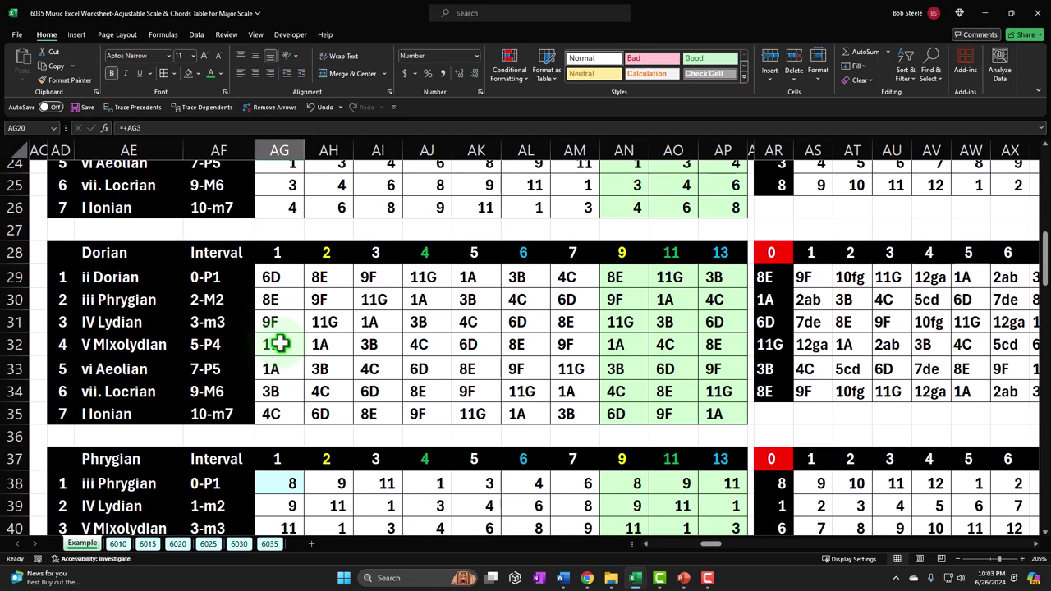
pyautogui.scroll(8, 279, 344)
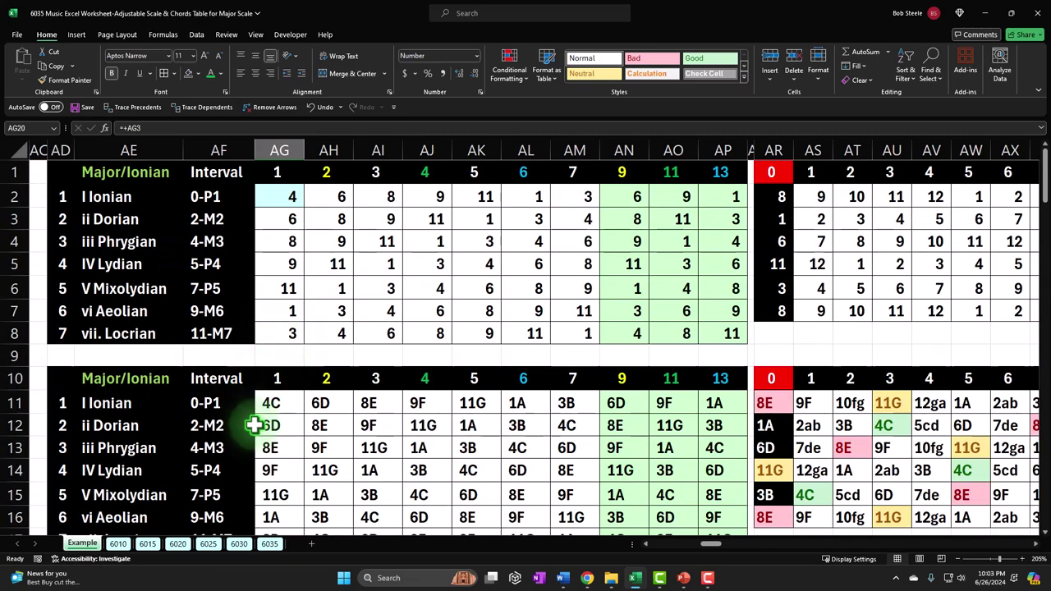
pyautogui.click(271, 545)
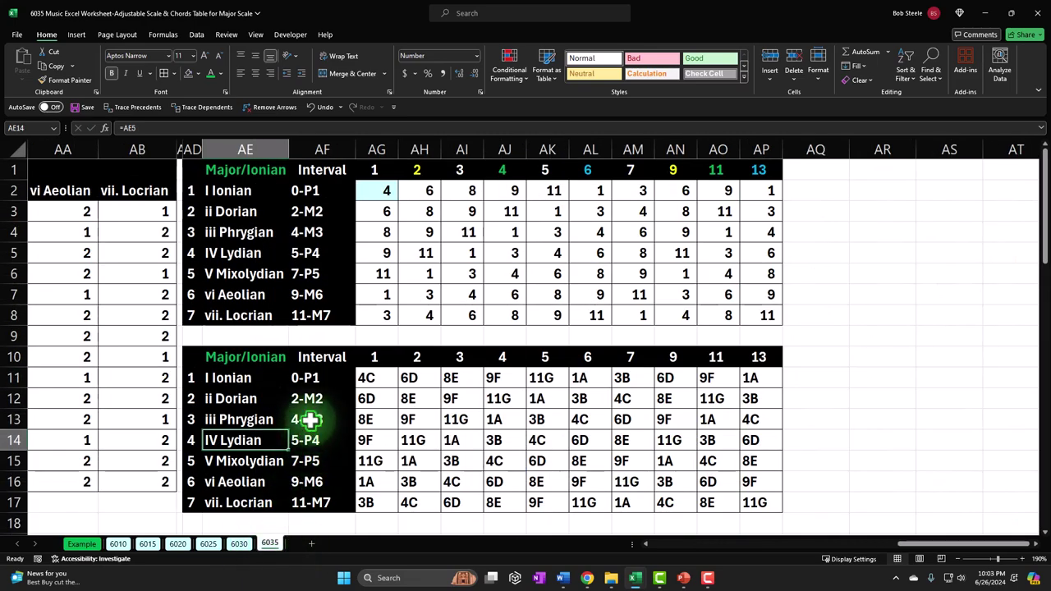